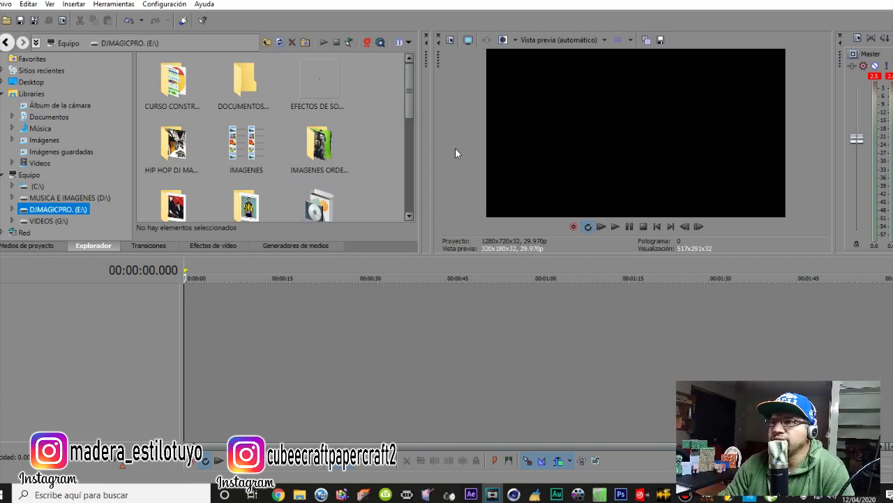
click(9, 6)
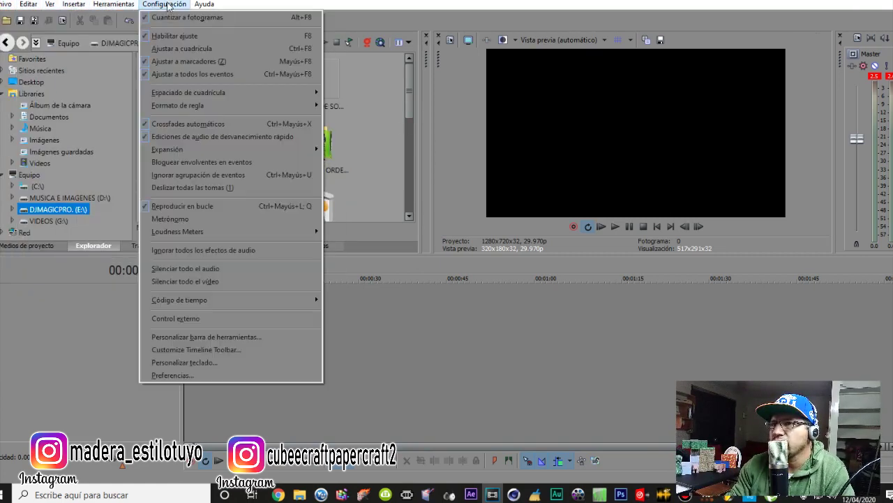
mouse_move(5, 6)
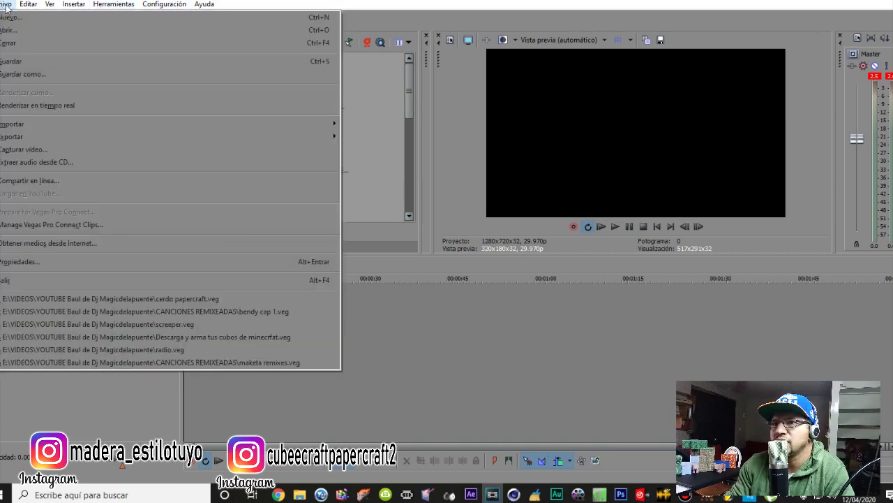
mouse_move(71, 7)
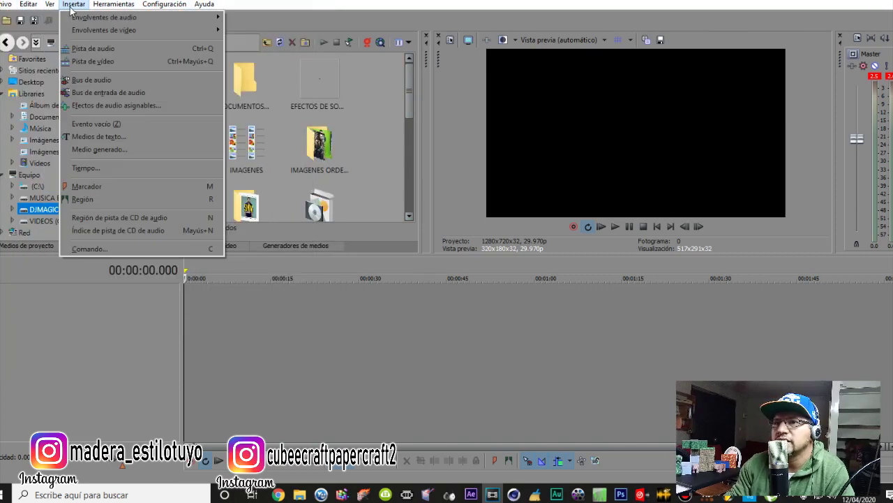
mouse_move(196, 8)
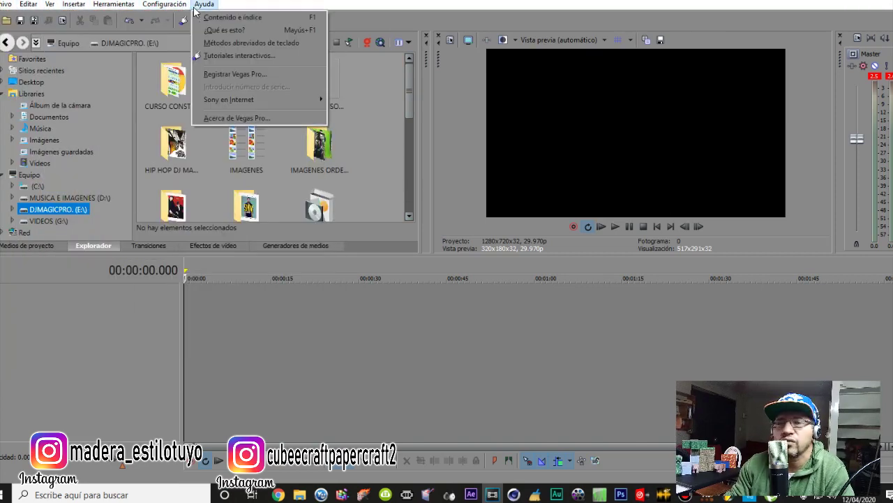
click(322, 368)
click(321, 371)
click(263, 323)
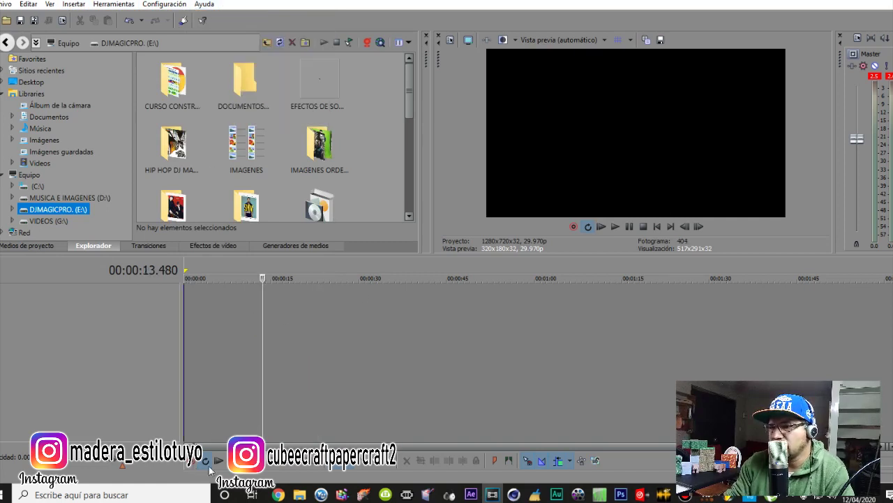
click(351, 466)
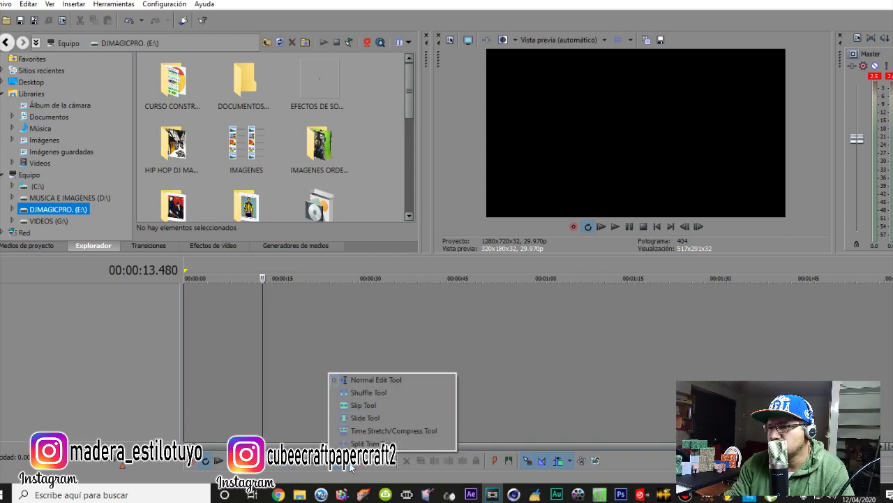
click(349, 468)
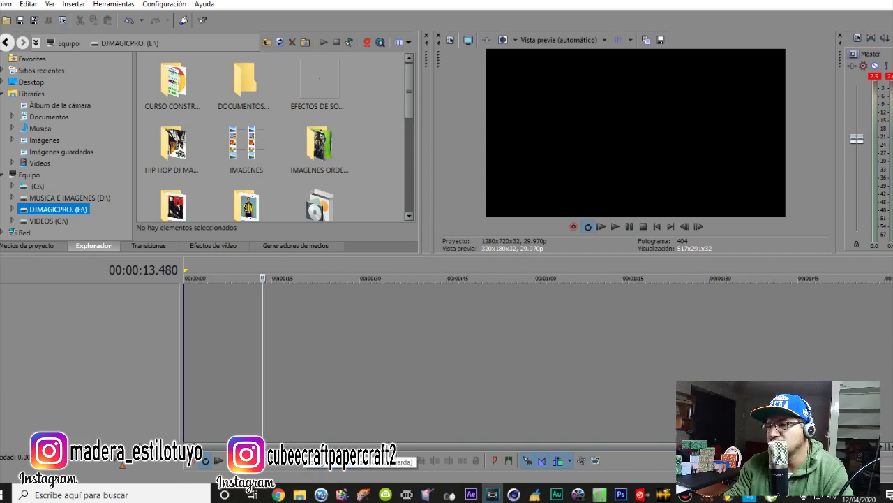
click(557, 461)
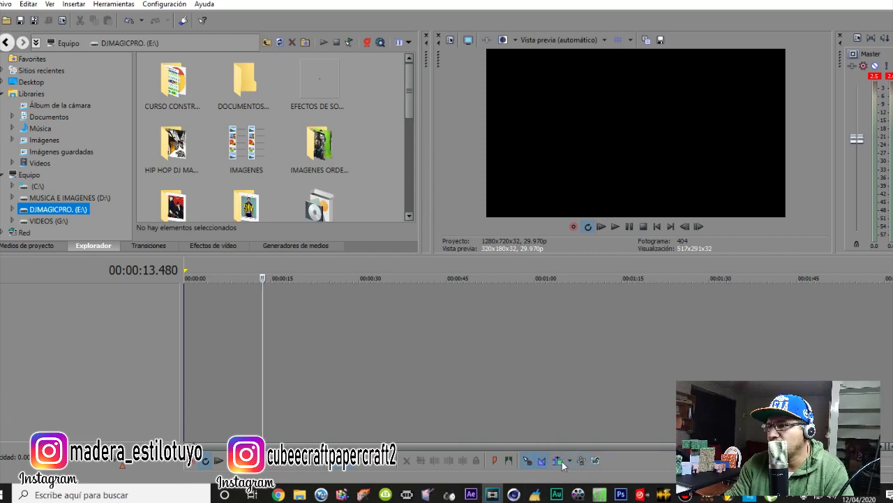
click(558, 462)
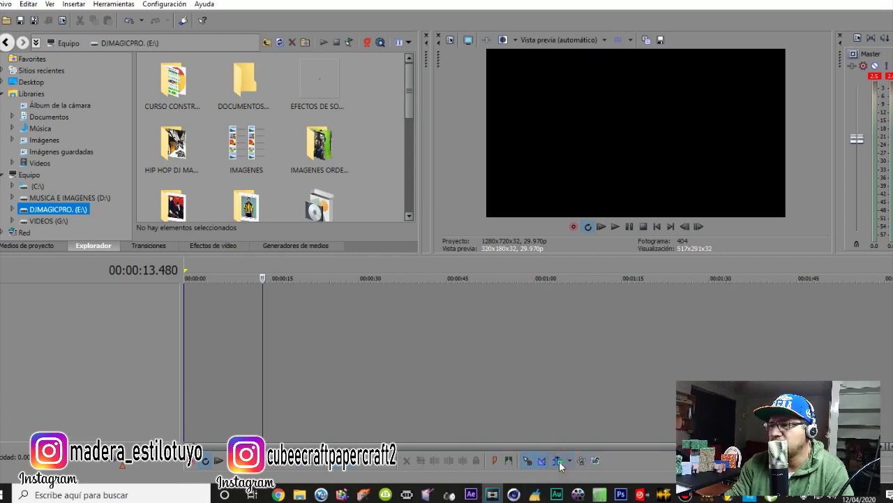
click(415, 326)
click(267, 343)
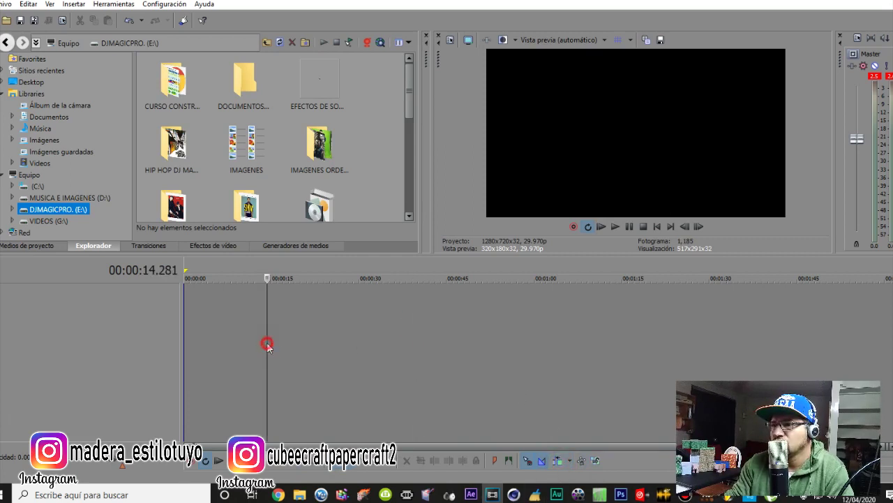
click(379, 329)
click(236, 315)
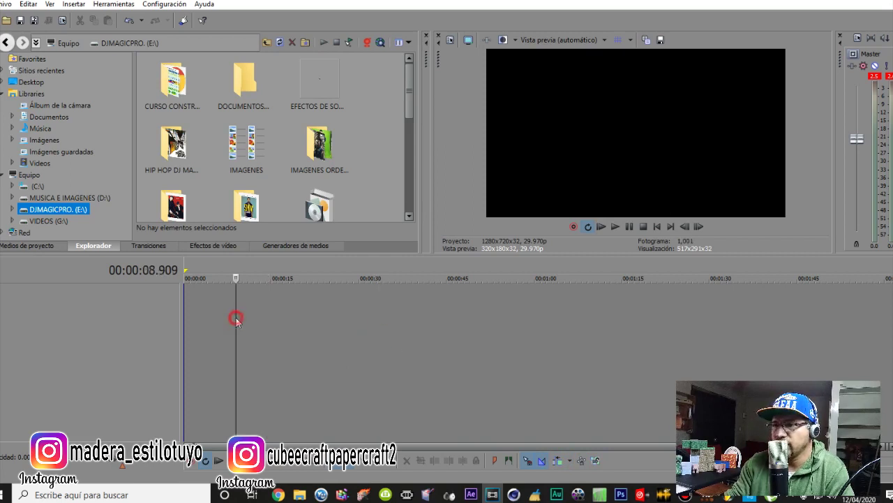
click(432, 317)
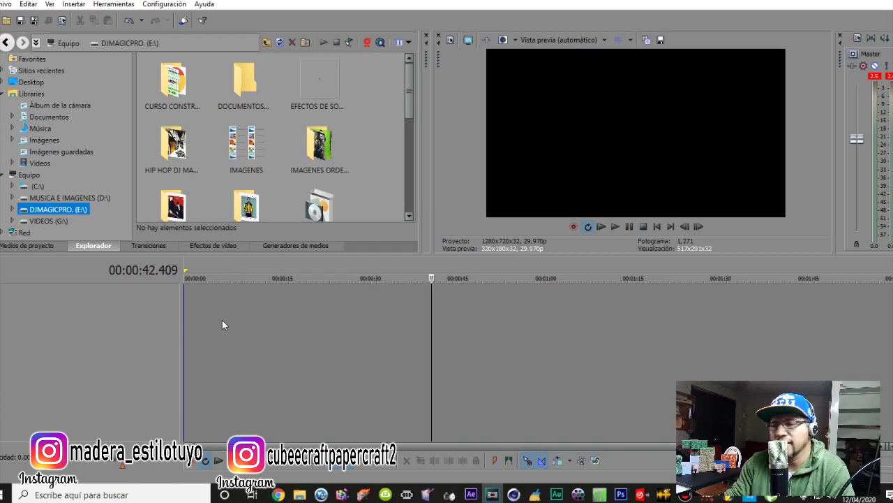
click(416, 323)
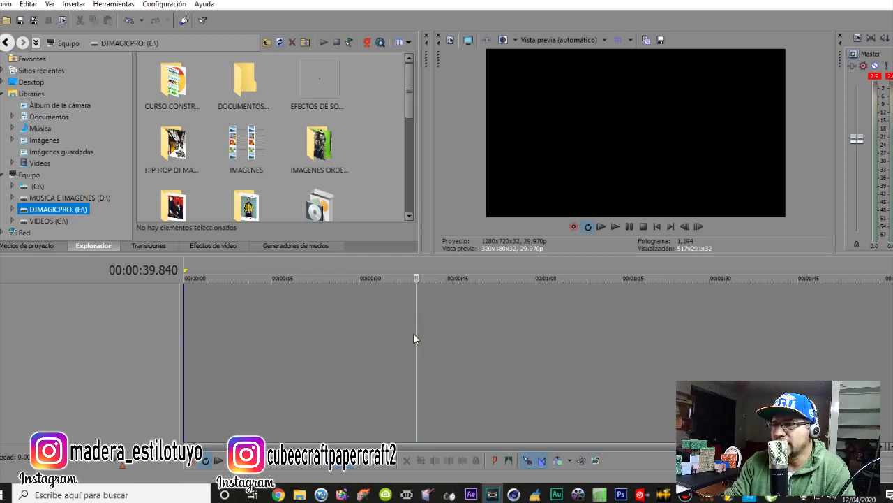
click(345, 323)
click(130, 334)
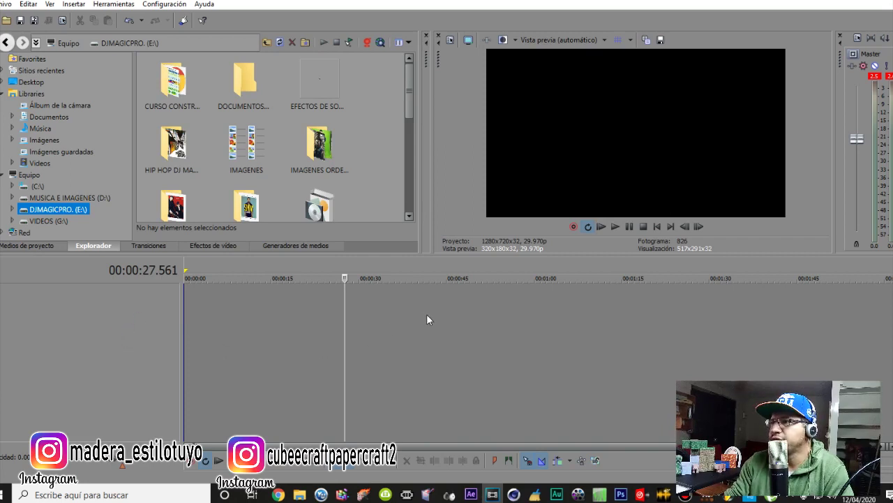
Step: Review the video preview quality levels and their options, including La mejor and Buena, without choosing one
click(734, 39)
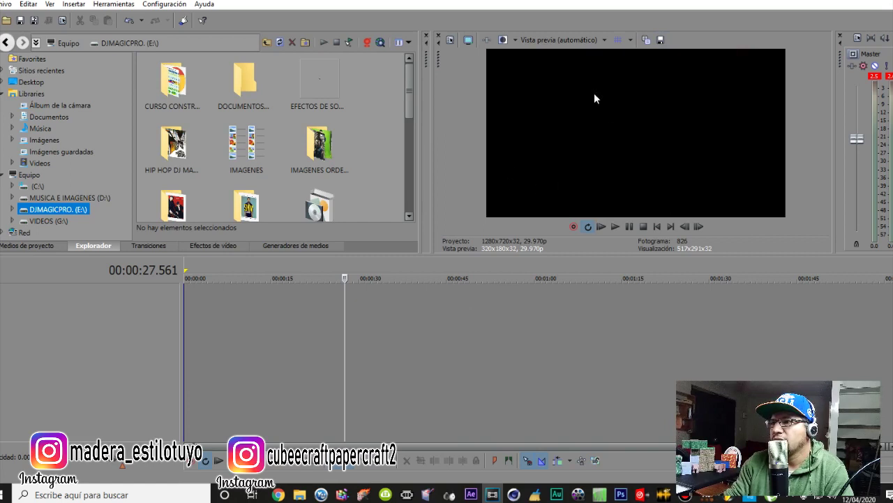
click(582, 40)
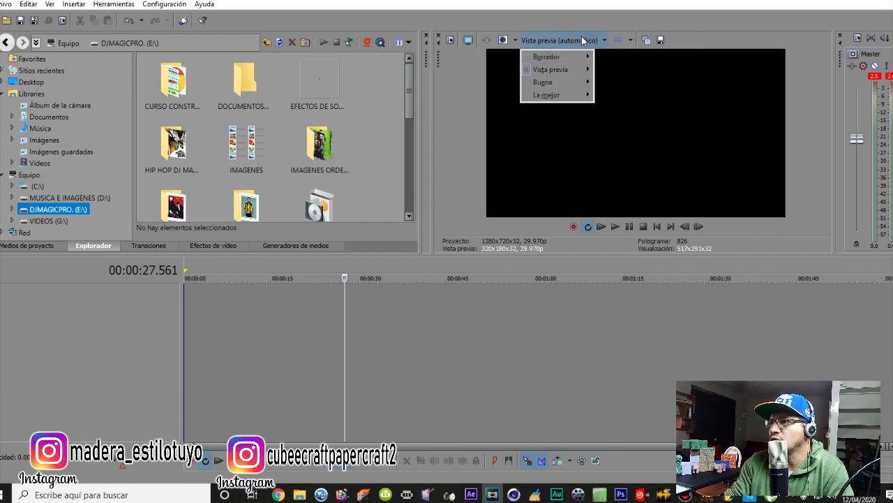
mouse_move(559, 61)
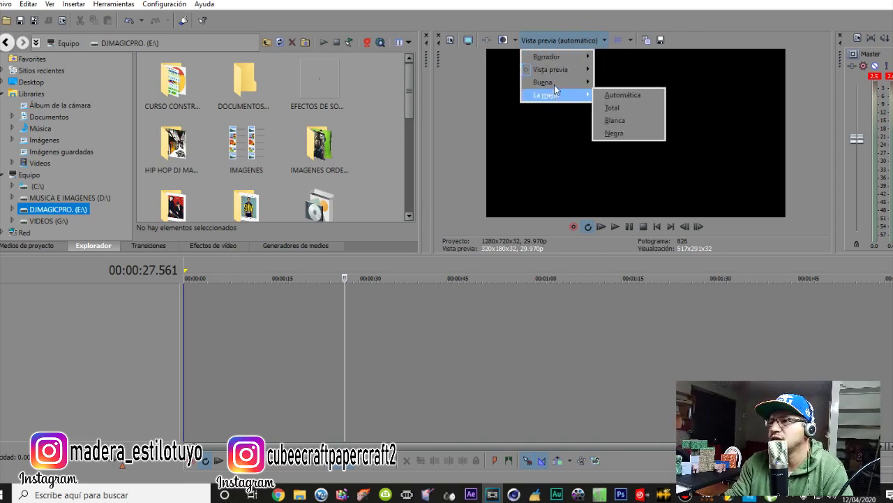
mouse_move(562, 83)
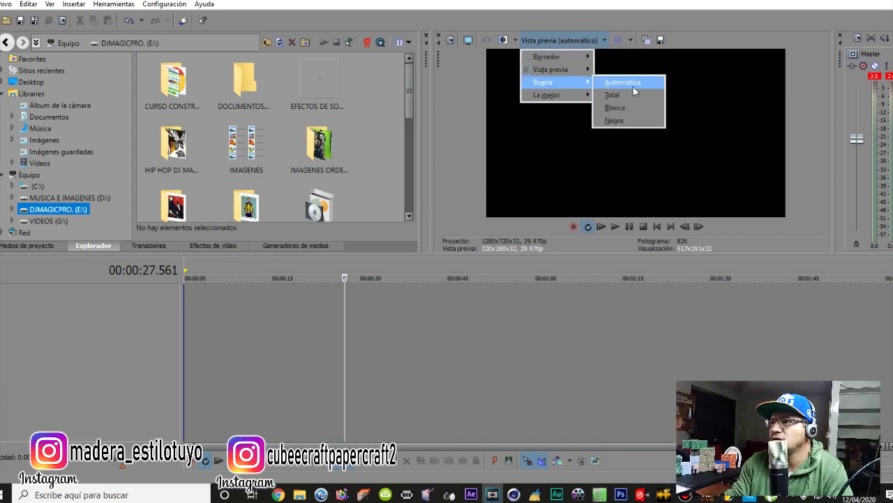
click(468, 115)
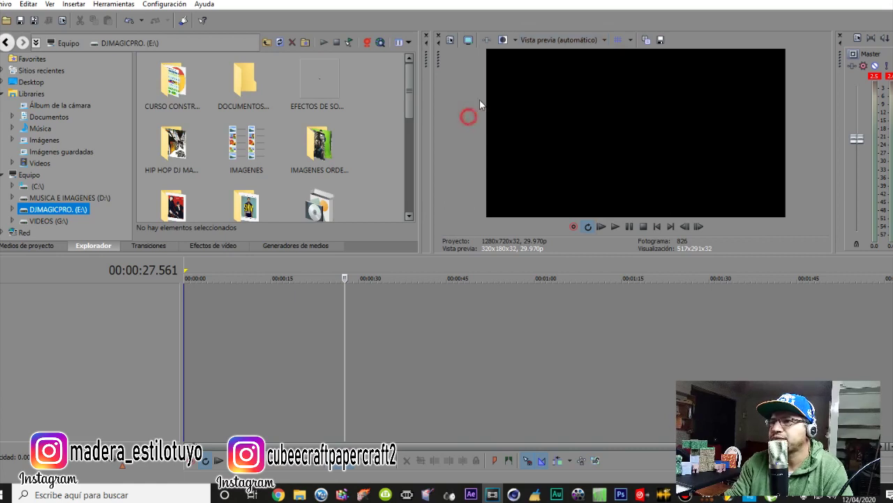
Step: View the video preview in full screen on the monitor and return to the editing workspace
click(469, 41)
click(430, 174)
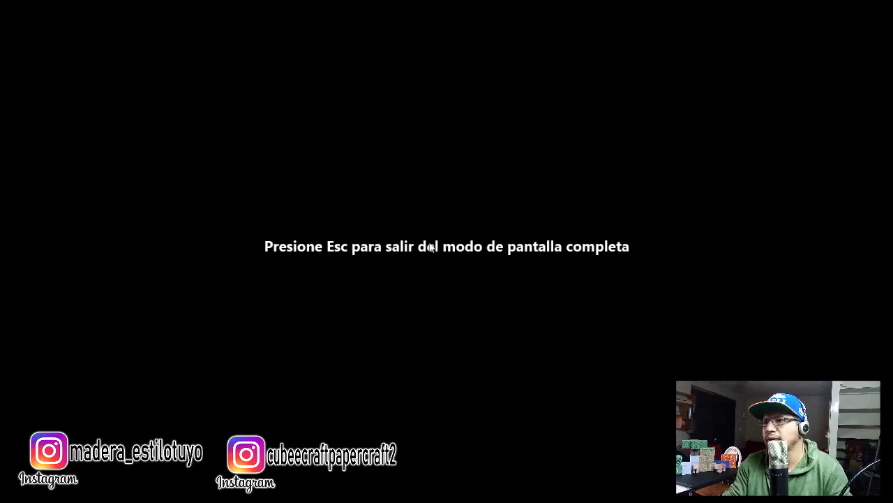
click(458, 99)
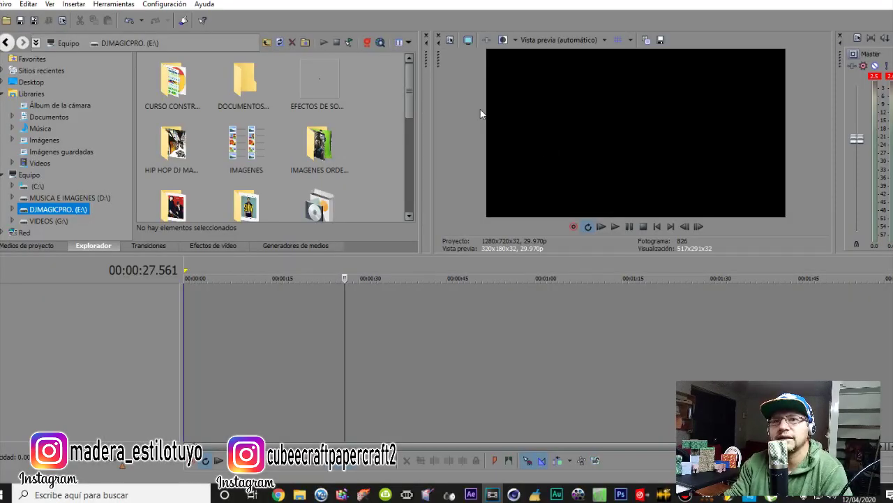
click(462, 97)
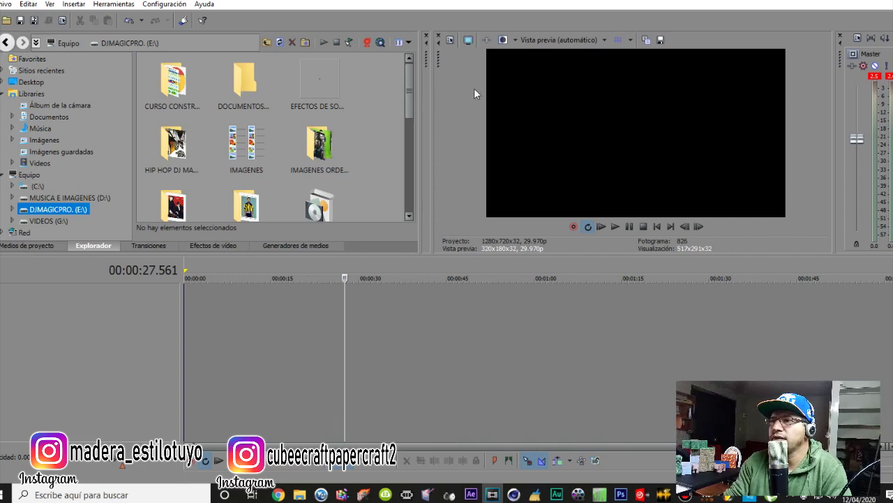
click(455, 102)
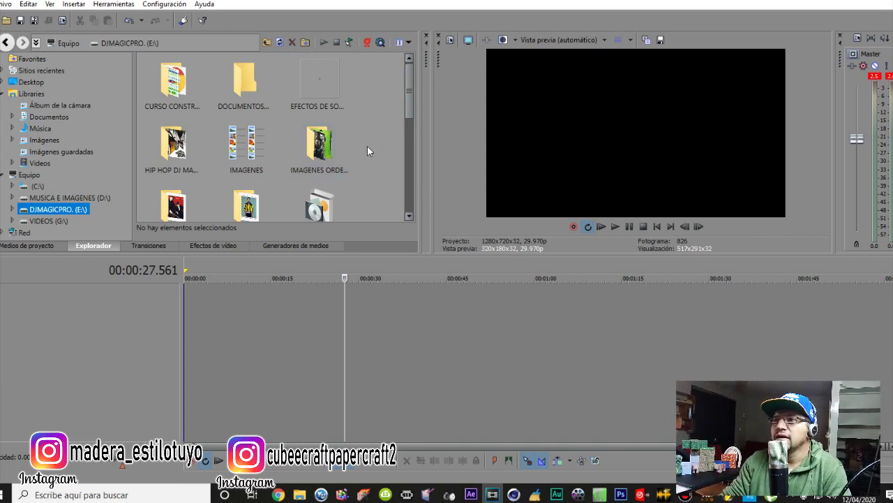
click(393, 9)
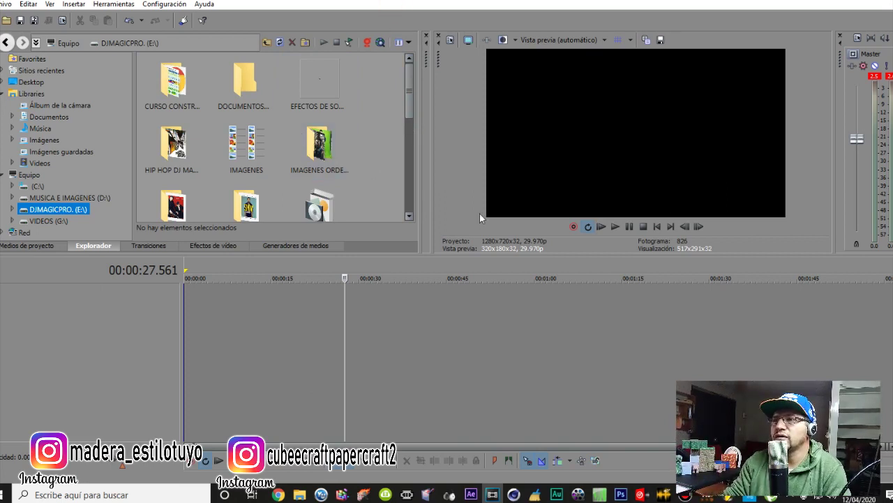
click(459, 135)
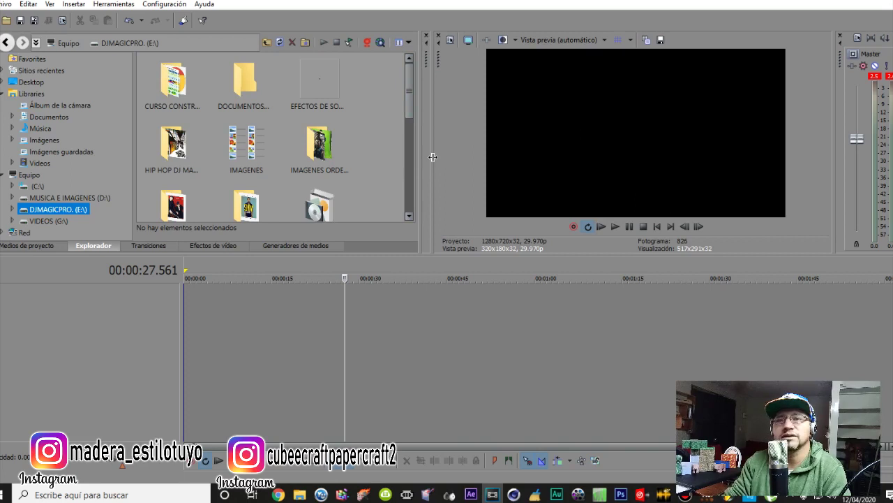
Step: Close the collapsed pane beside the file explorer and enlarge the video preview by narrowing the explorer and shrinking the timeline area
click(425, 34)
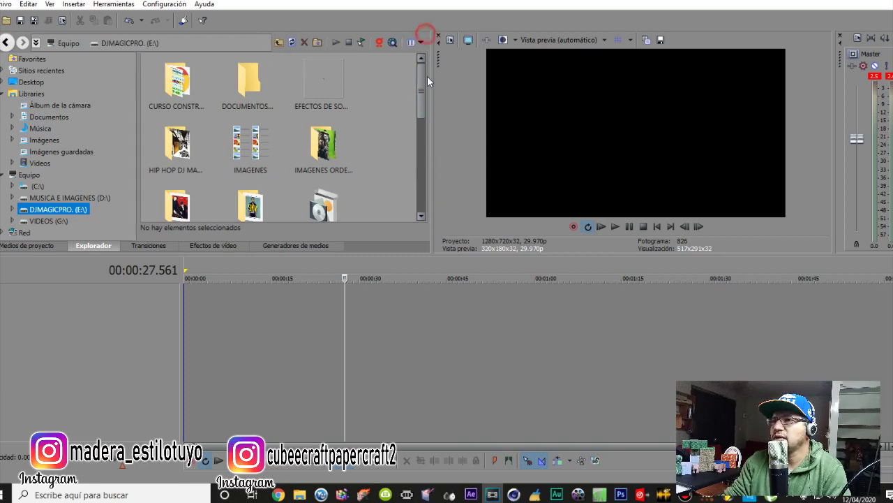
drag(431, 105, 309, 130)
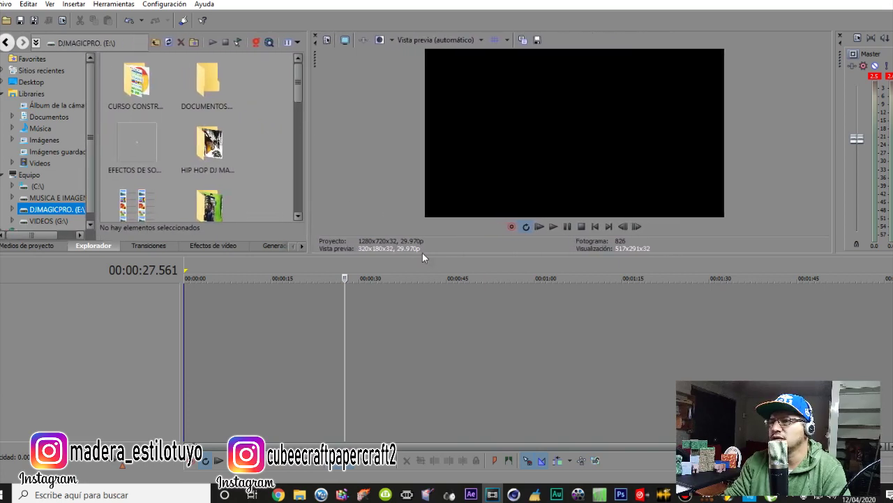
drag(423, 255, 429, 312)
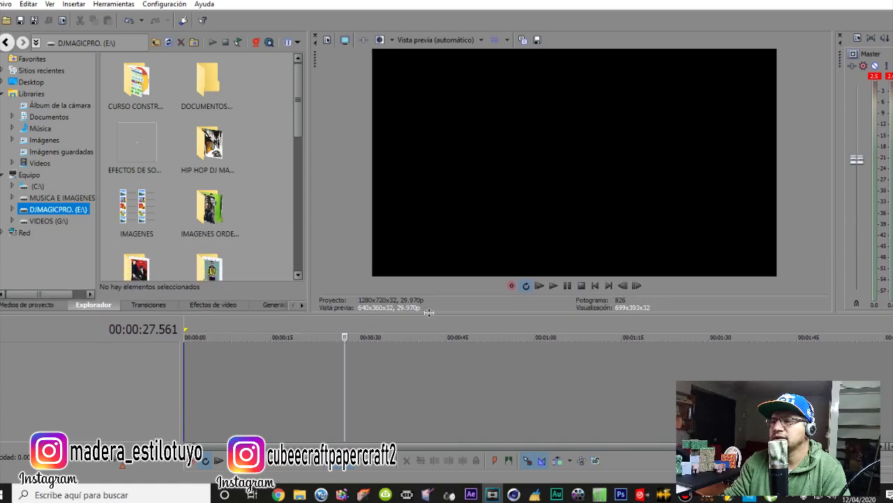
click(304, 411)
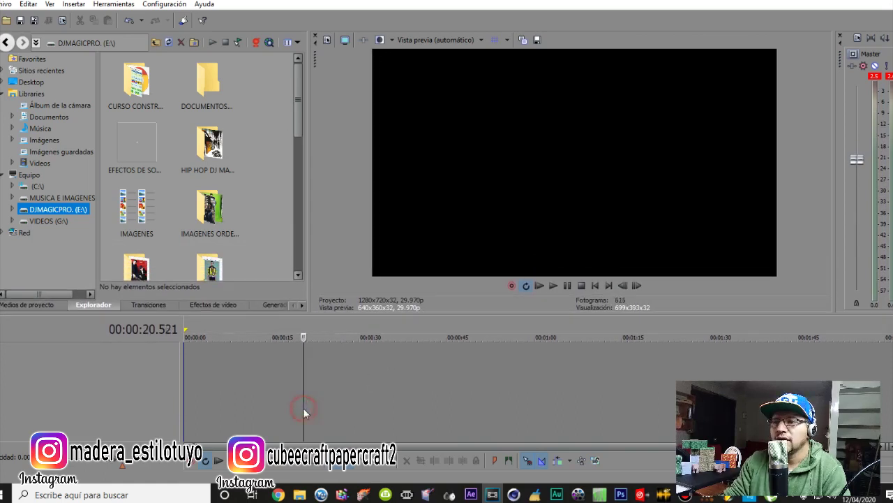
click(245, 389)
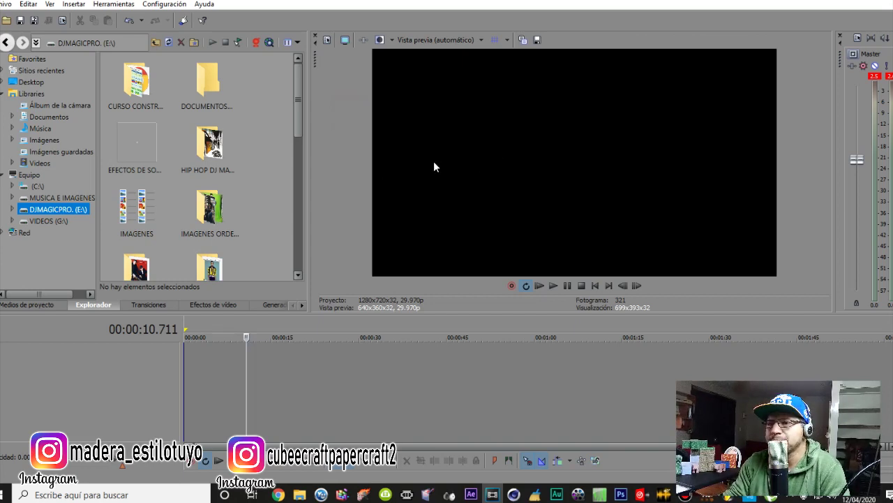
Step: Open the project's video properties and review the frame width, height and available frame rates without changing them
click(326, 41)
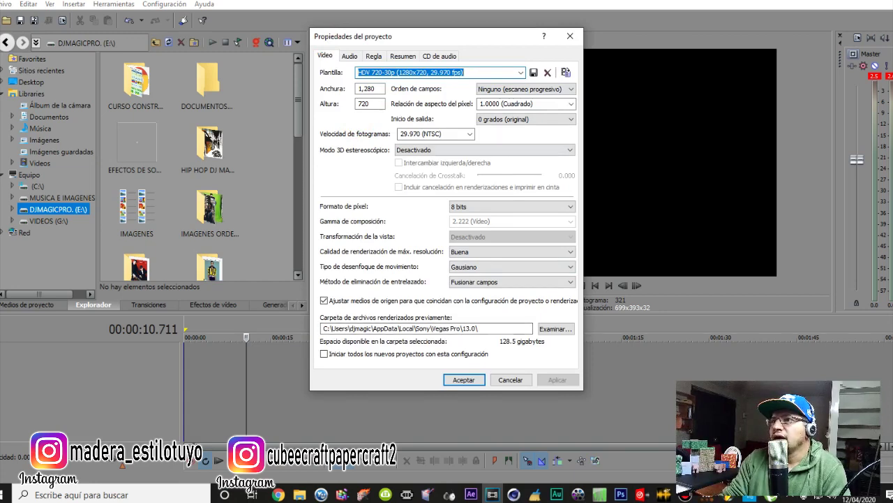
key(Tab)
click(377, 88)
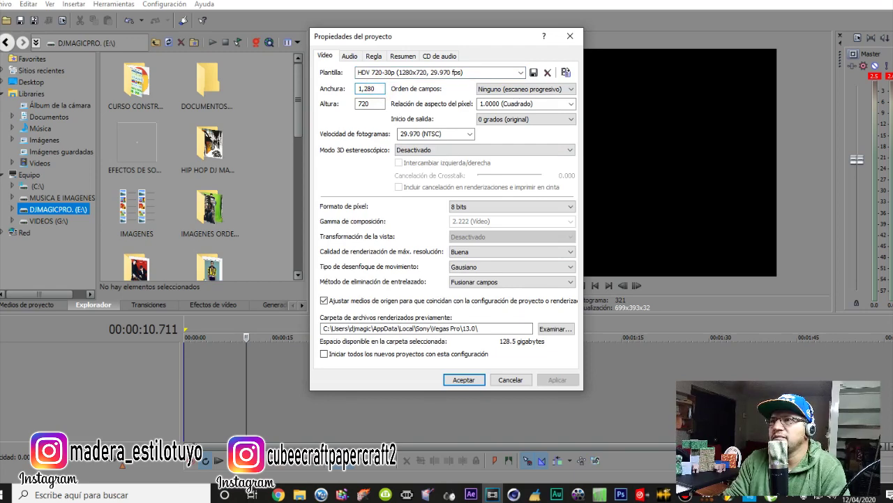
key(Tab)
click(377, 103)
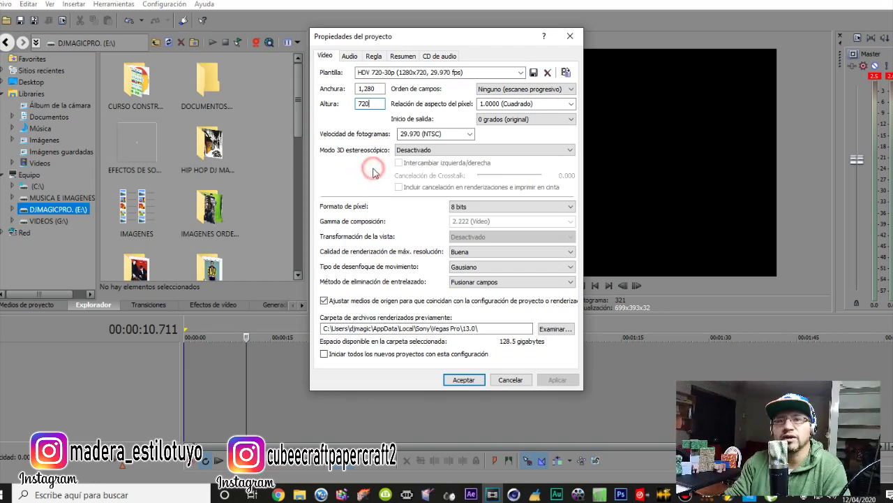
click(471, 134)
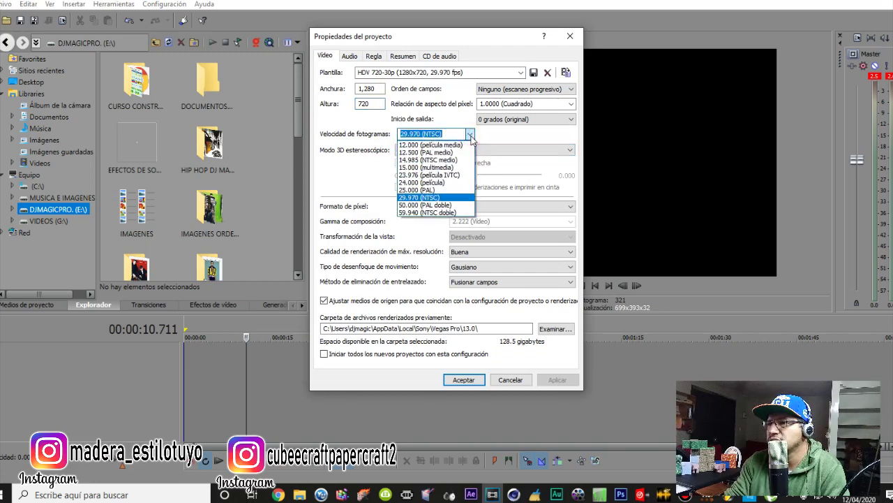
click(469, 134)
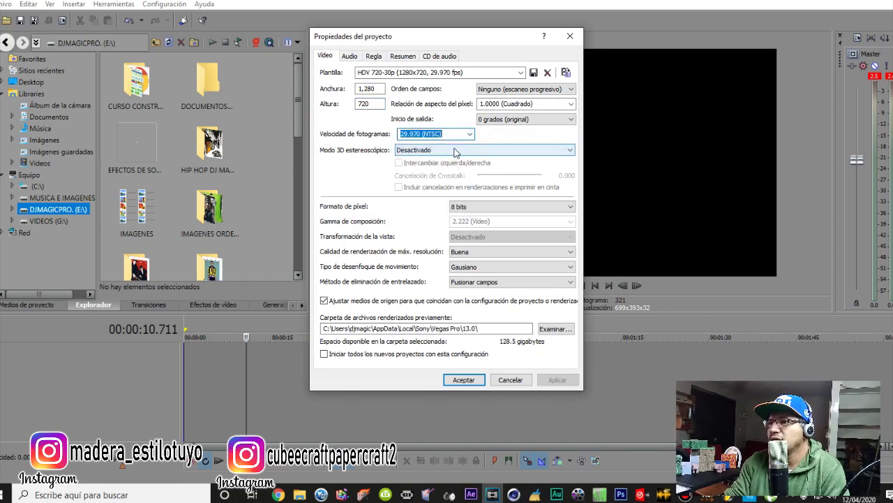
Step: Set the project's pixel format to 32-bit floating point (video levels) and its full-resolution rendering quality to La mejor
click(472, 207)
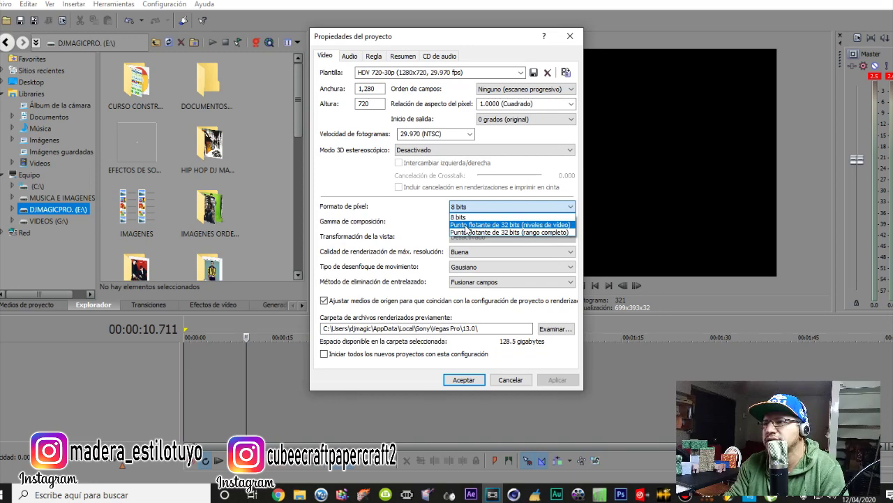
click(465, 226)
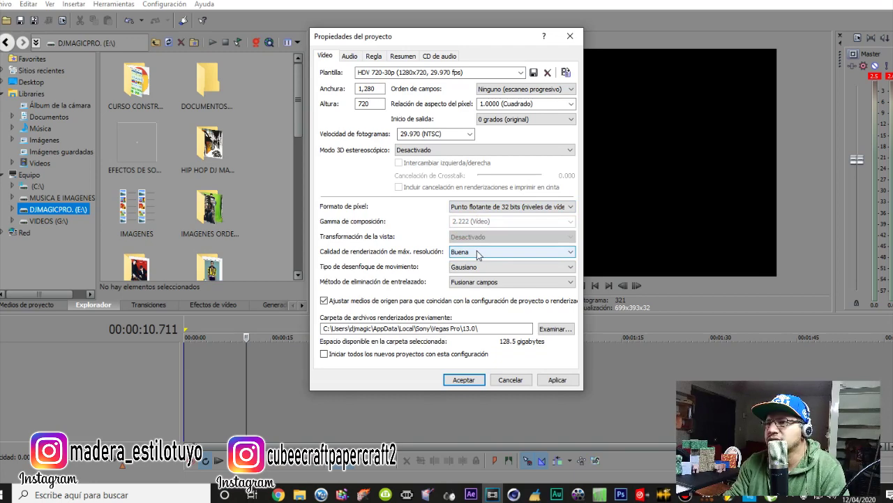
click(478, 252)
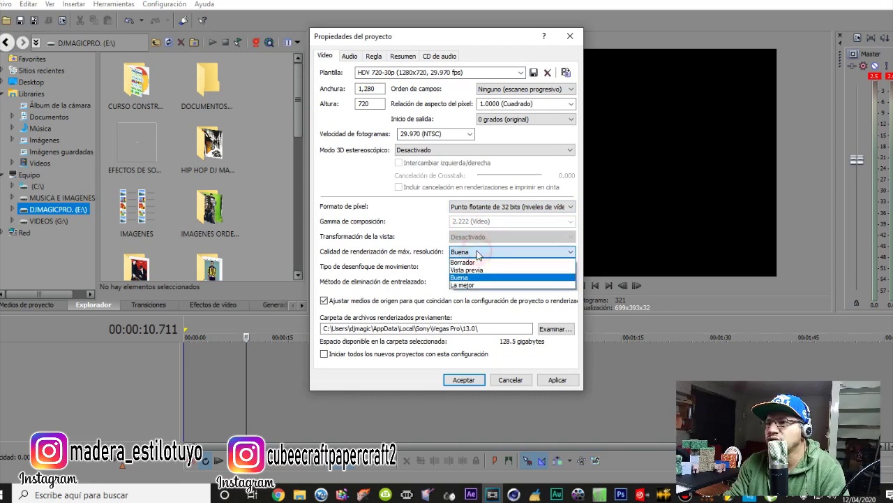
click(475, 285)
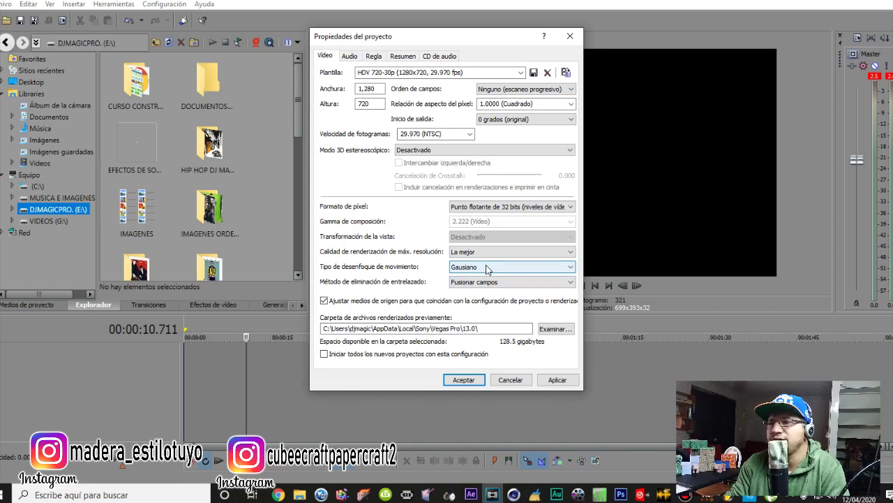
Step: Check the motion blur types, keeping Gausiano, and set the project's deinterlacing method to Ninguno
click(486, 267)
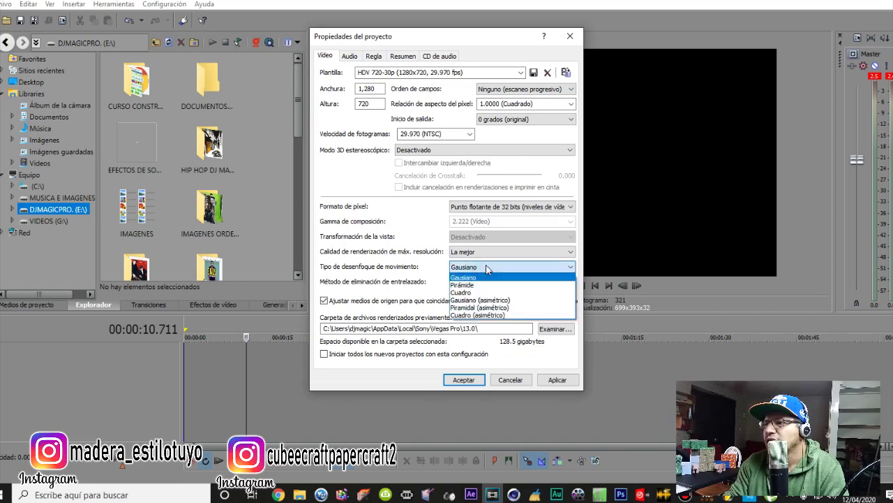
click(487, 267)
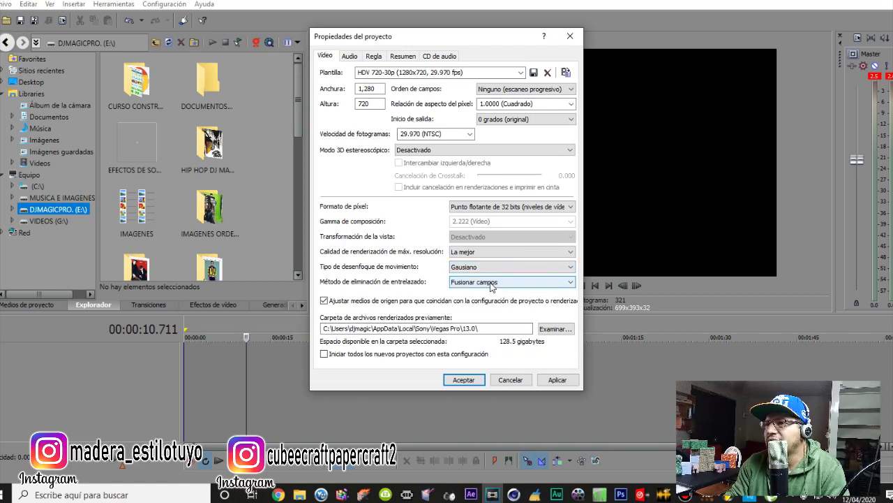
click(491, 283)
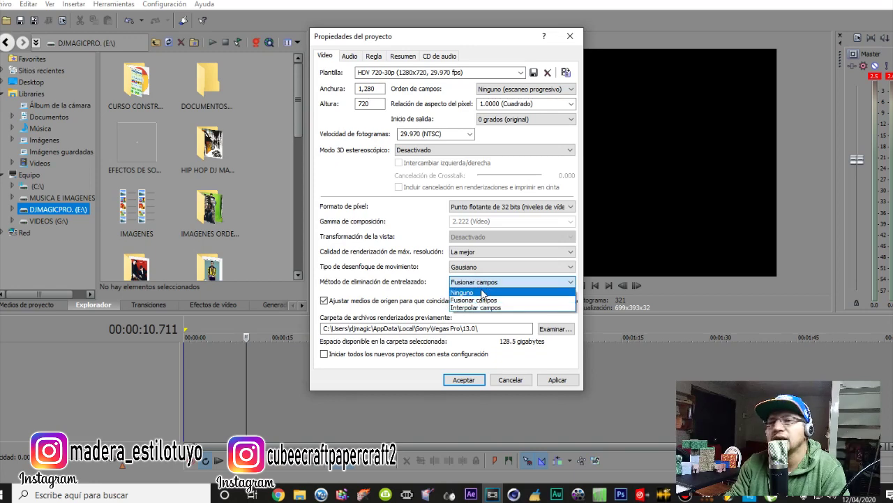
click(481, 294)
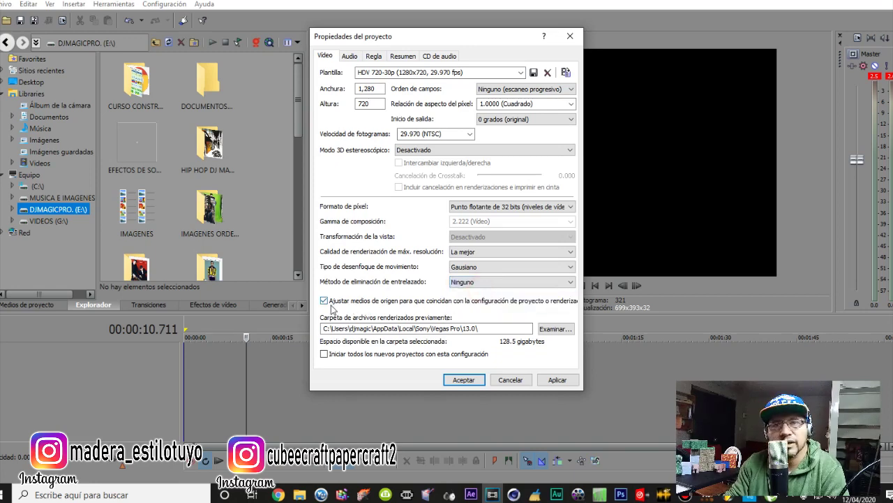
Step: Apply and accept the project properties, and return the playhead to the start of the timeline
click(555, 380)
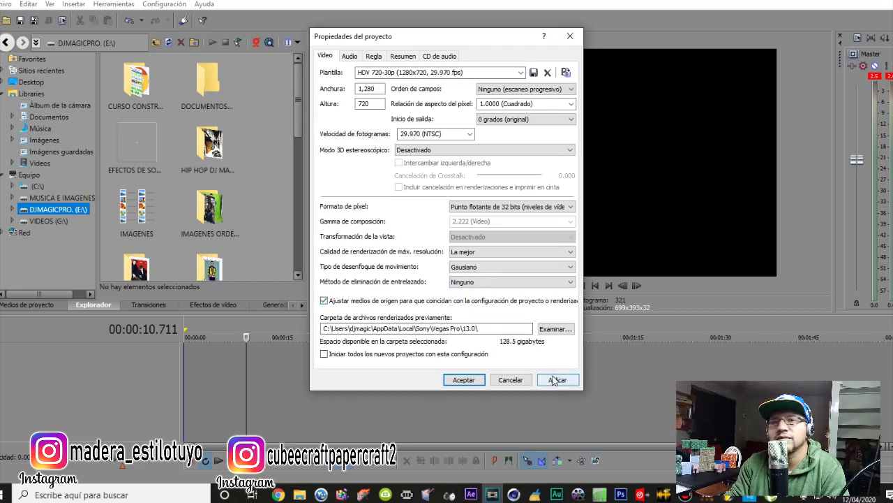
click(555, 381)
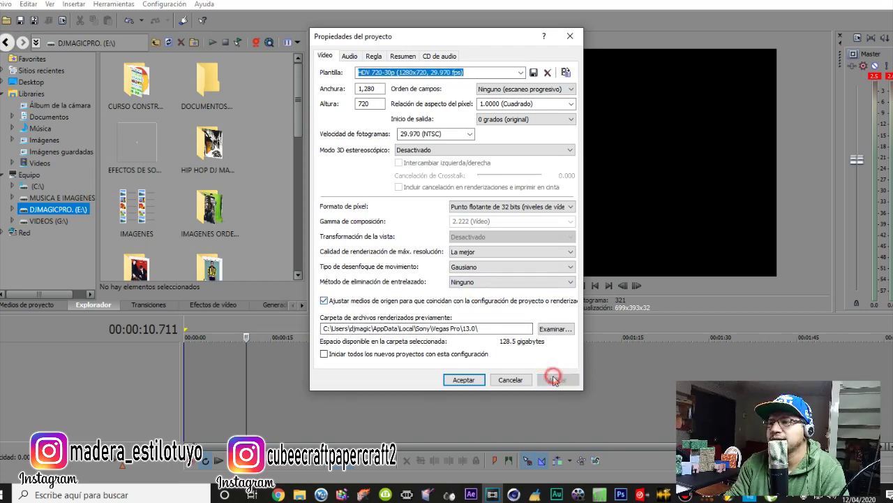
click(465, 380)
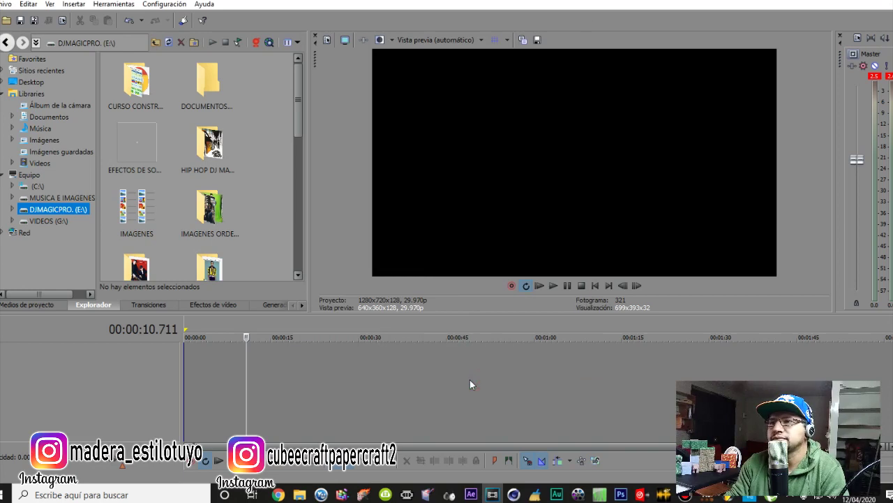
drag(247, 338, 169, 334)
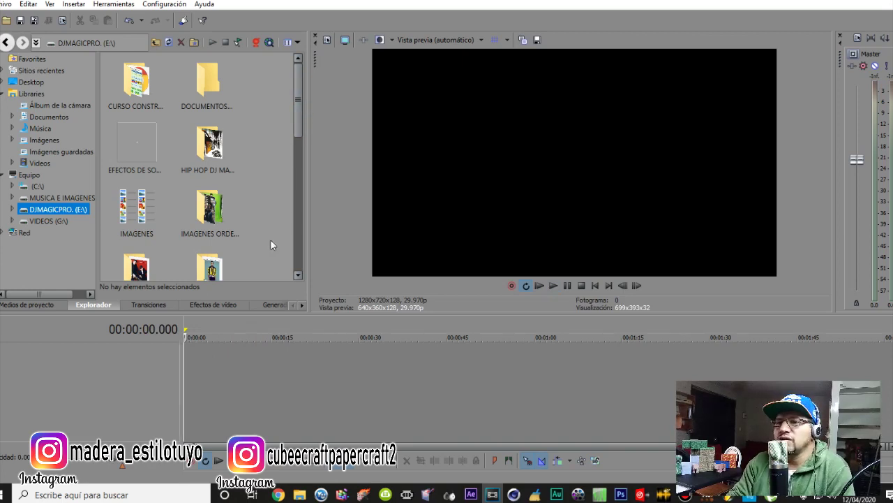
Step: Show the project media and look through the video clip and the two bandicam WAV files, leaving nothing selected
click(40, 306)
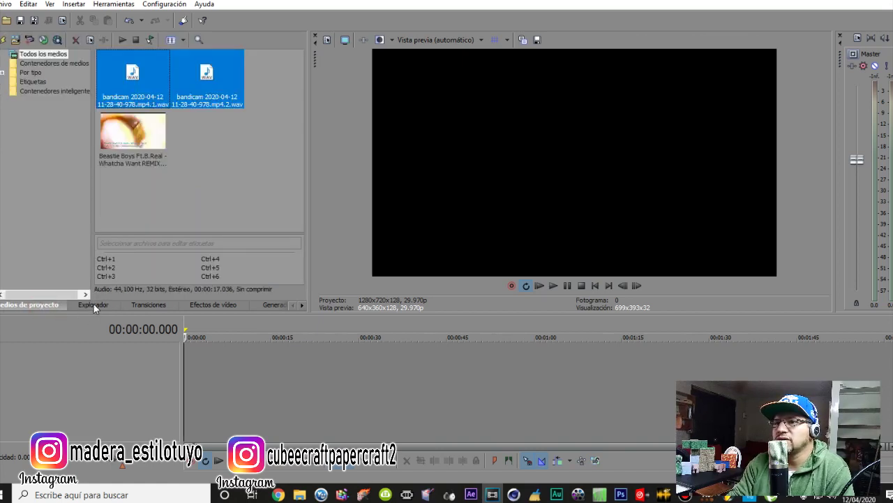
click(94, 306)
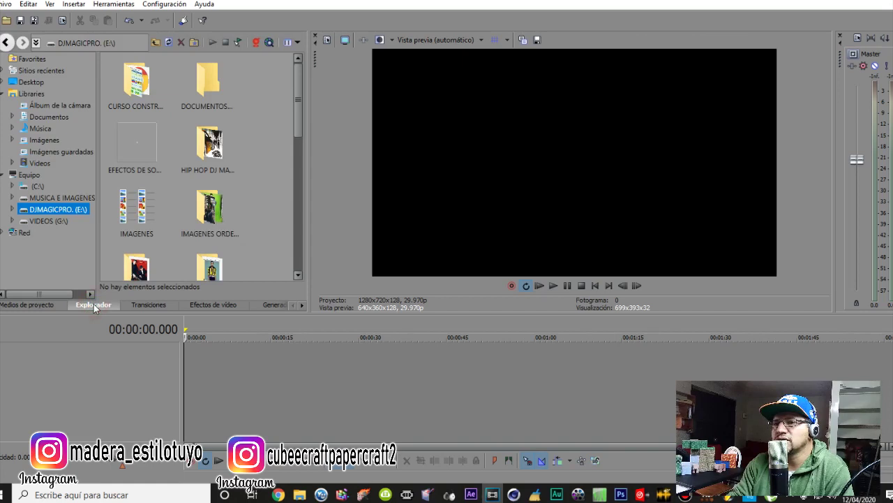
click(49, 304)
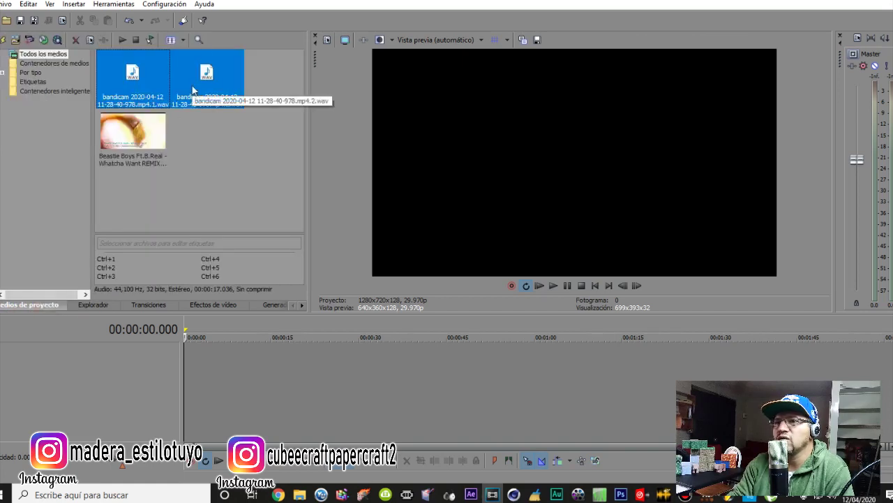
click(148, 136)
click(159, 85)
click(209, 91)
click(228, 180)
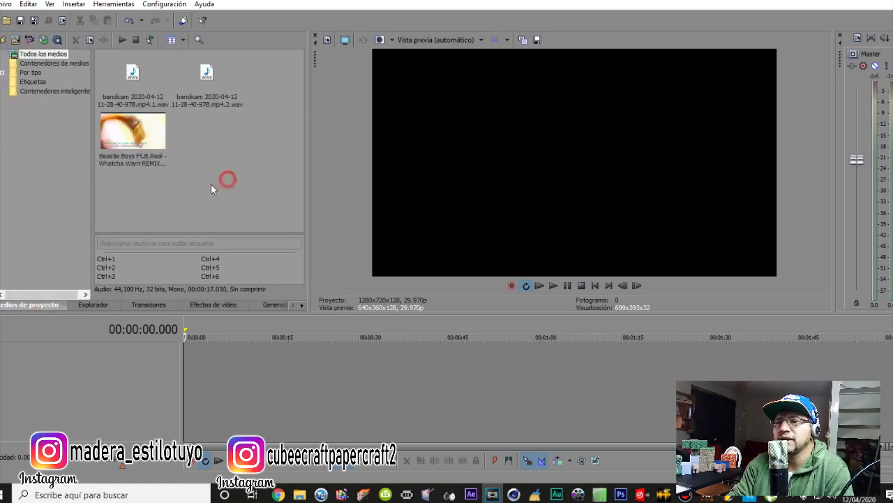
Step: Browse the computer's drives in the file explorer, view VIDEOS (G:), and return to DJMAGICPRO. (E:)
click(94, 305)
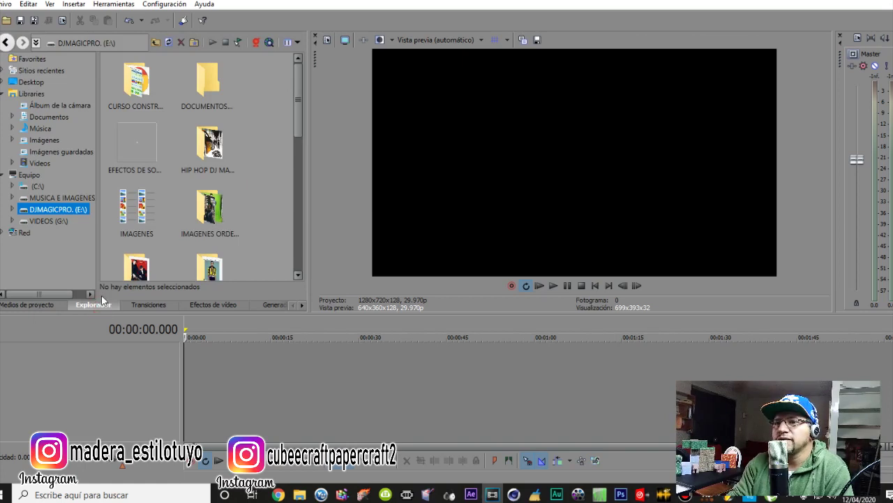
click(38, 187)
click(46, 198)
click(47, 210)
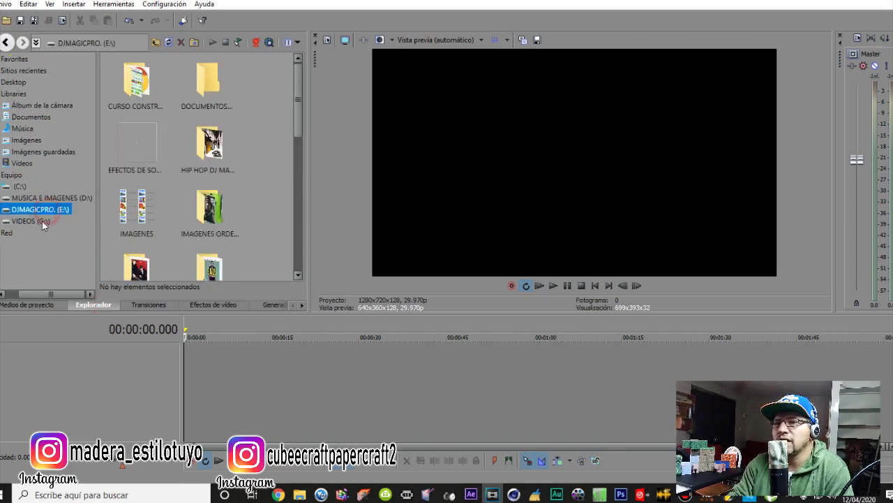
click(42, 221)
drag(43, 291, 32, 292)
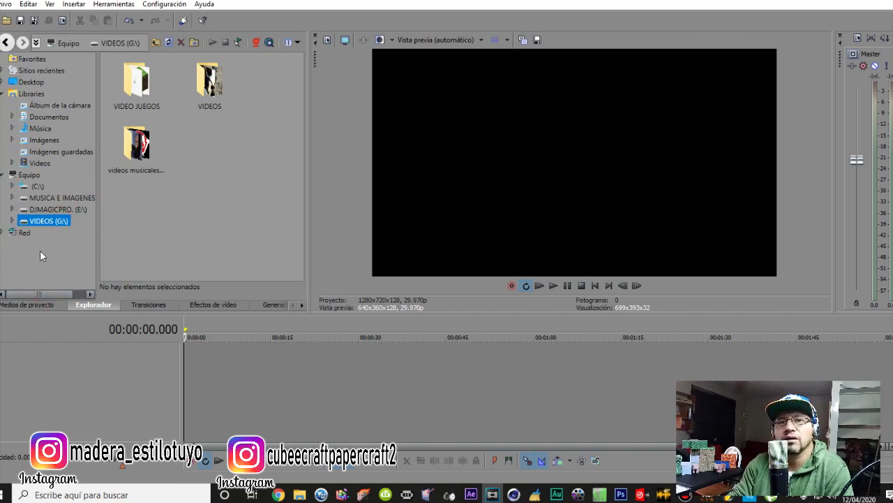
click(51, 209)
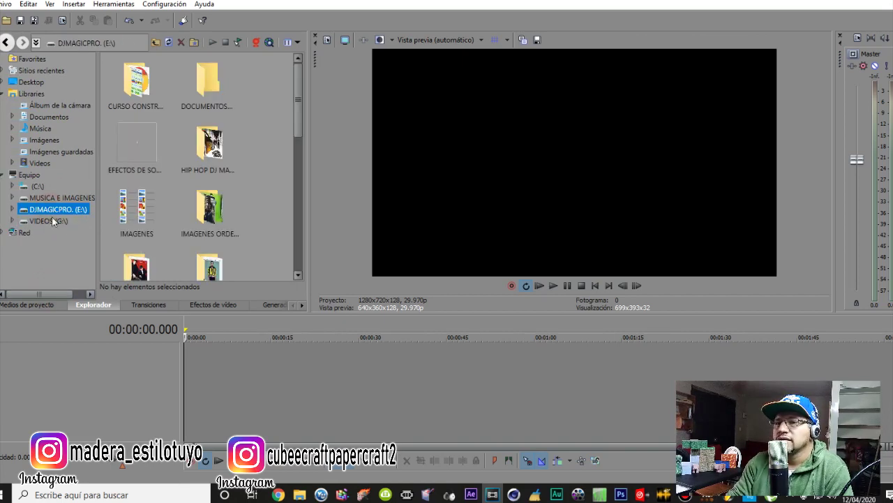
Step: Look through the video transitions, previewing BCC Burnt Film and BCC Damaged TV Dissolve
click(152, 304)
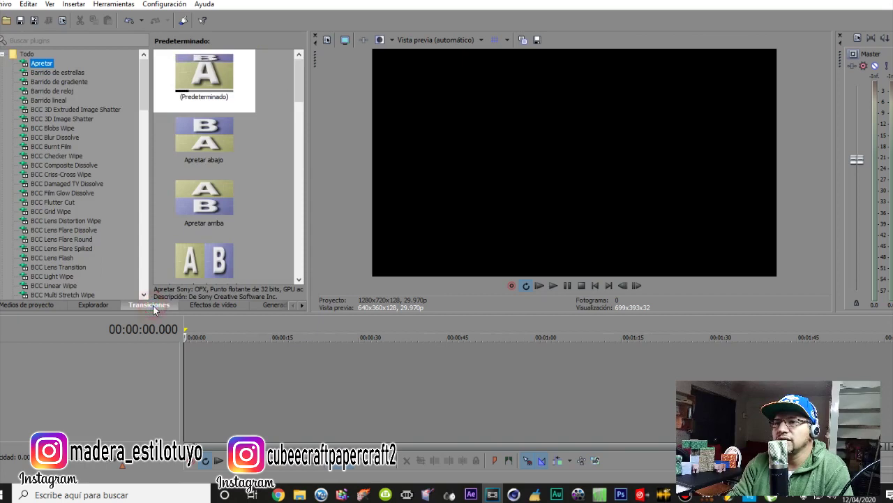
click(202, 147)
click(70, 147)
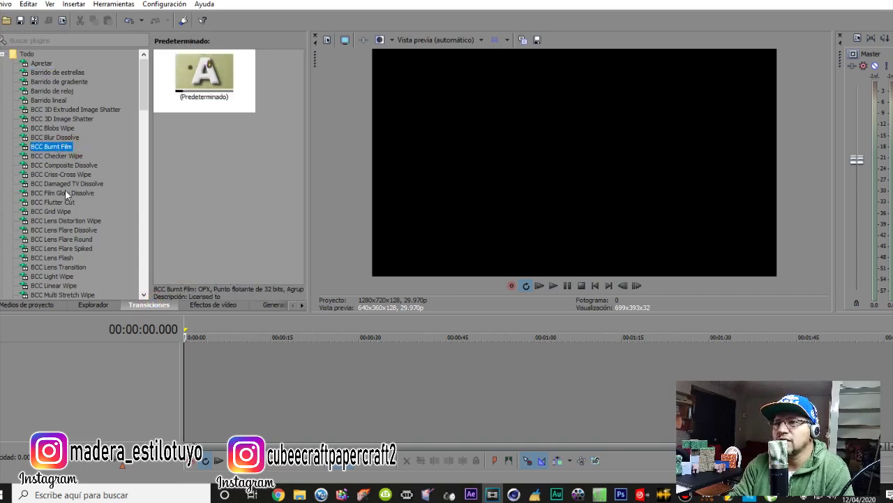
click(65, 189)
click(56, 182)
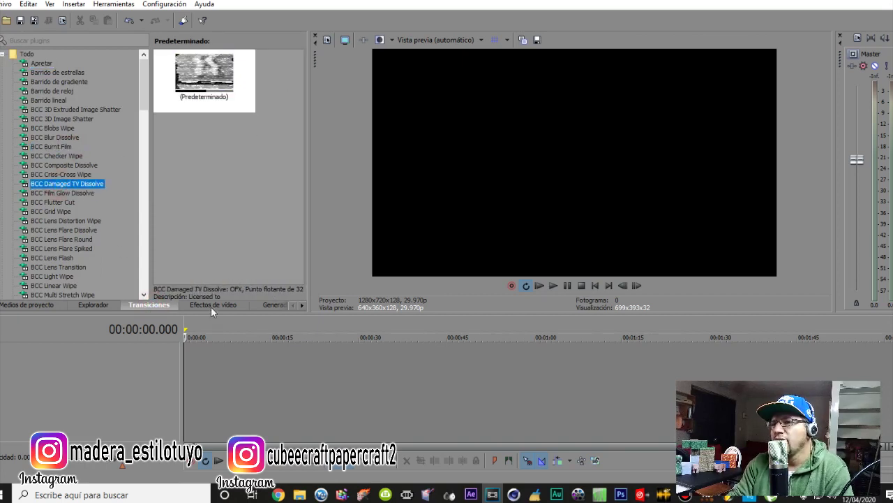
Step: Show the video effects and preview several early entries, from Añadir ruido to BCC Chroma Key
click(217, 305)
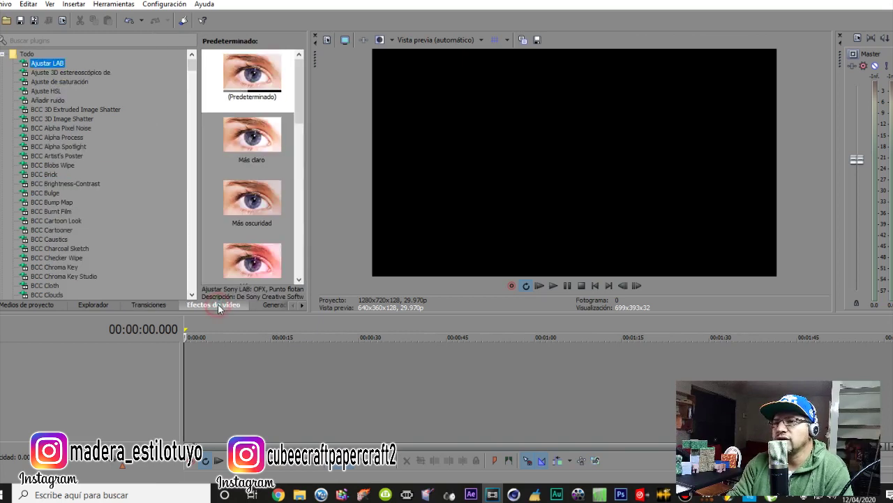
click(42, 101)
click(61, 128)
click(43, 174)
click(49, 238)
click(51, 267)
Step: Examine more BCC video effects, including BCC Hue-Sat-Lightness, BCC Layer Deformer and BCC Pin Art 3D
scroll(121, 204, down, 15)
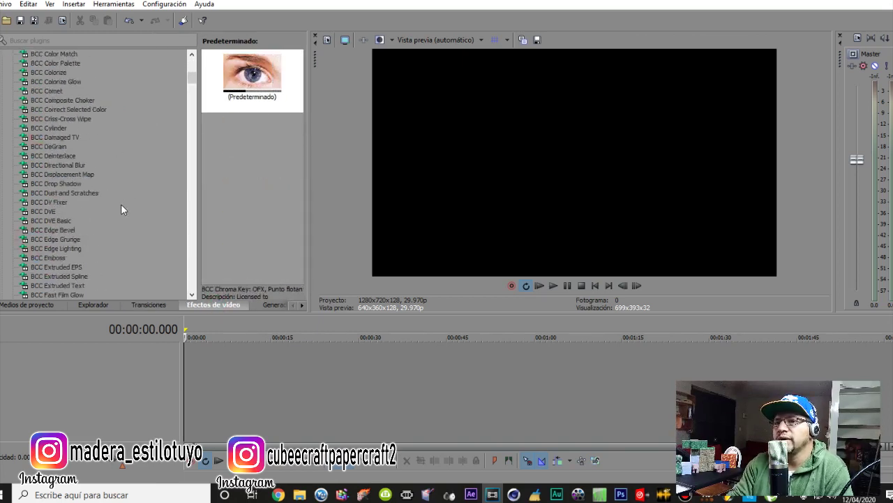
click(73, 175)
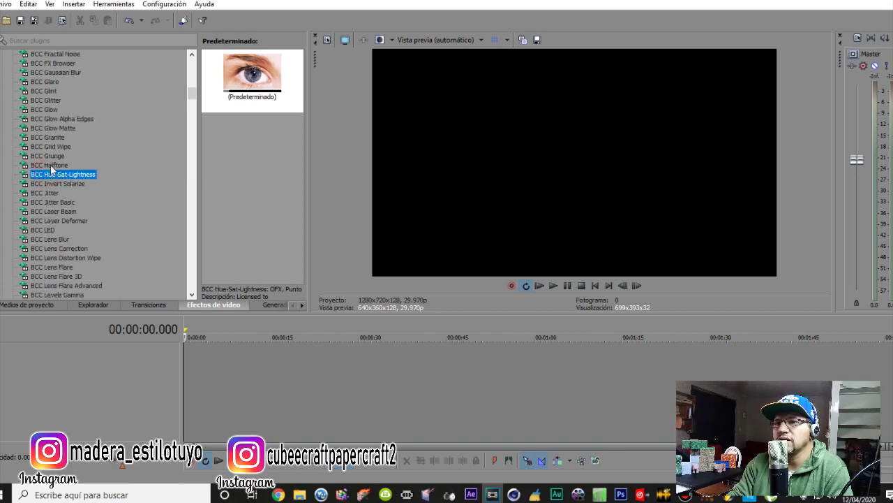
click(52, 220)
click(54, 244)
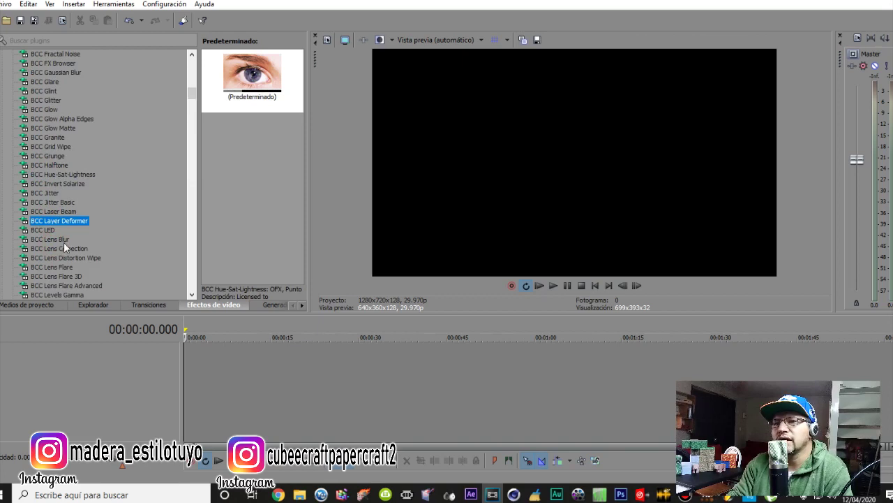
scroll(65, 209, down, 6)
click(72, 159)
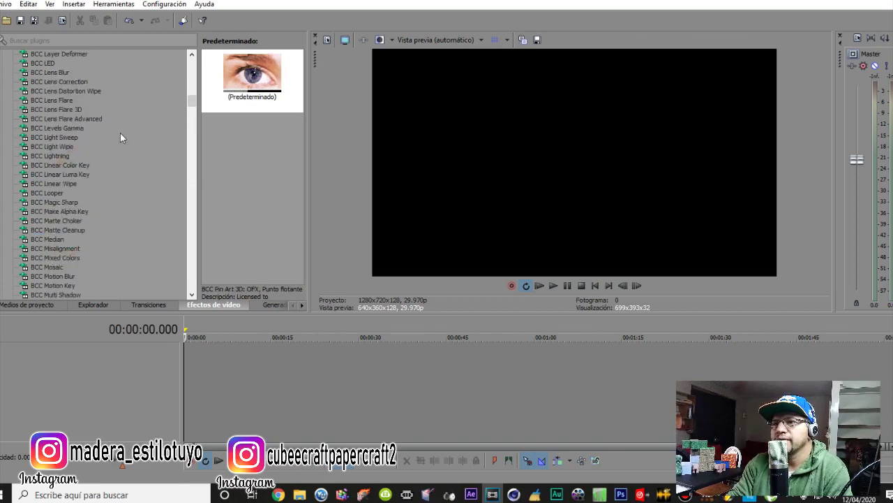
Step: Browse the S_ video effects further down the list, previewing S_WarpVortex and S_WipeWeave
scroll(120, 132, down, 13)
drag(190, 119, 171, 238)
click(54, 182)
click(57, 252)
click(50, 276)
scroll(77, 233, down, 8)
click(70, 224)
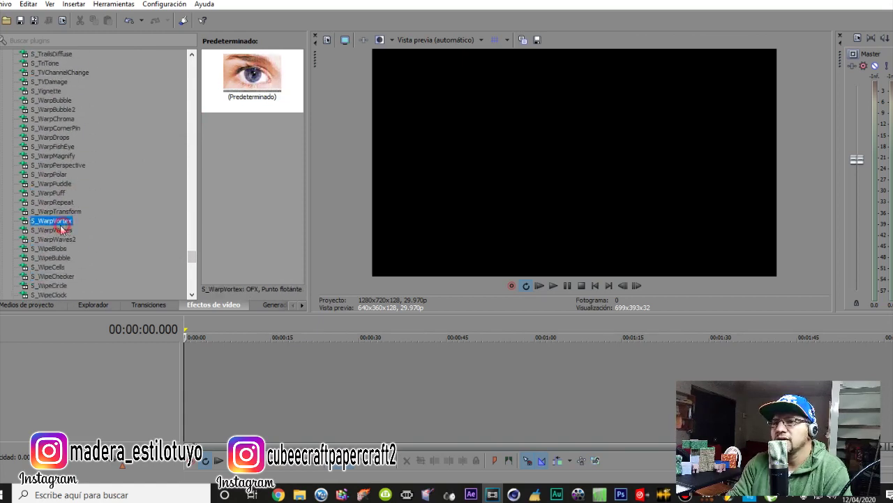
scroll(63, 257, down, 10)
click(66, 258)
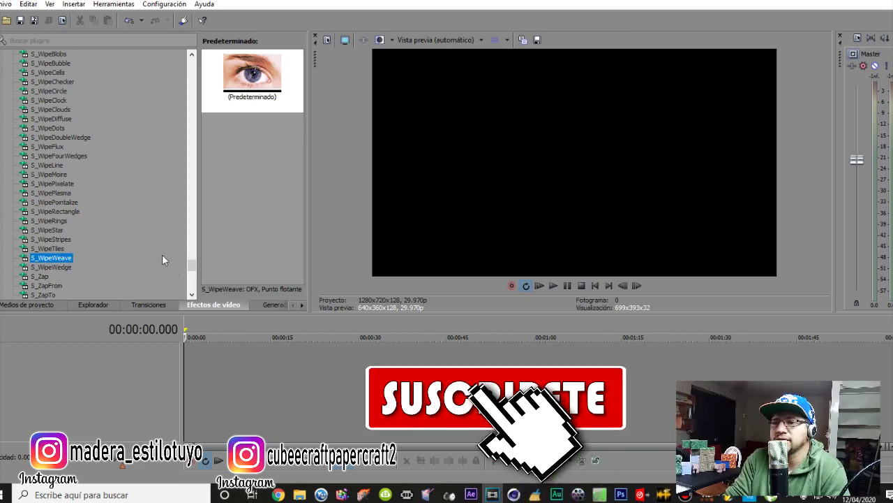
Step: Show the media generators and preview several early entries, from Créditos and Gradiente de color to S_DissolveBubble
drag(192, 266, 197, 63)
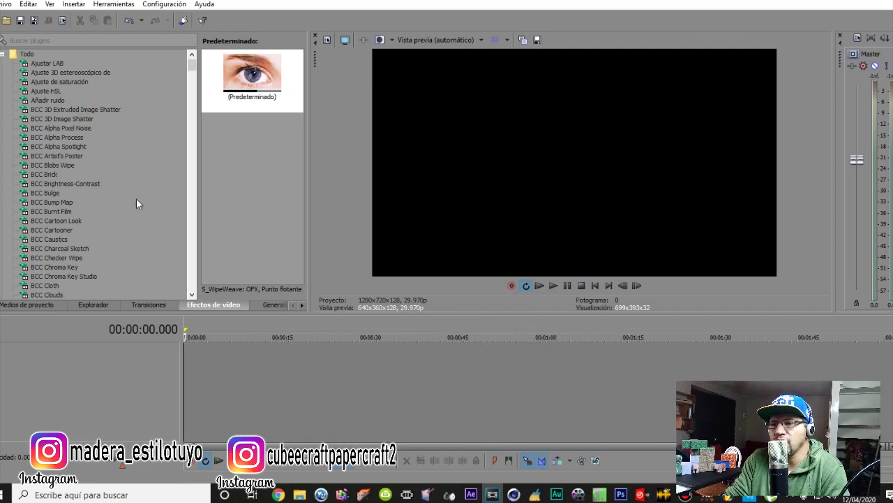
click(267, 305)
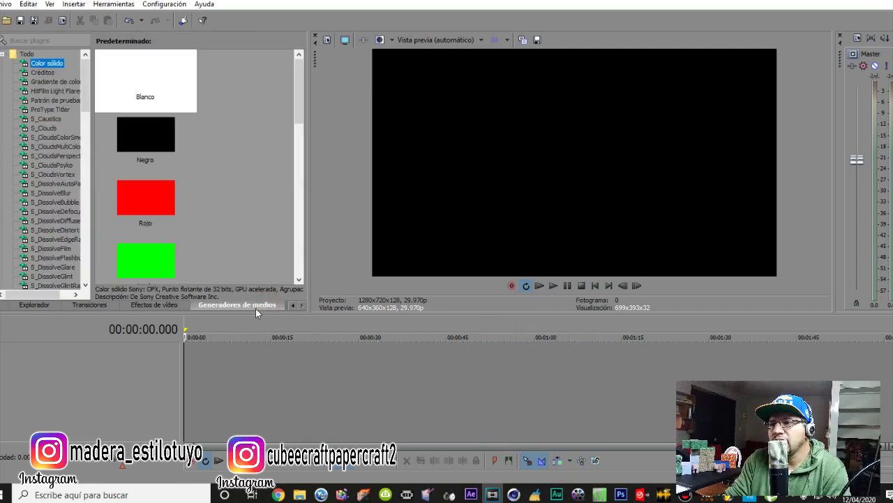
click(47, 73)
click(52, 82)
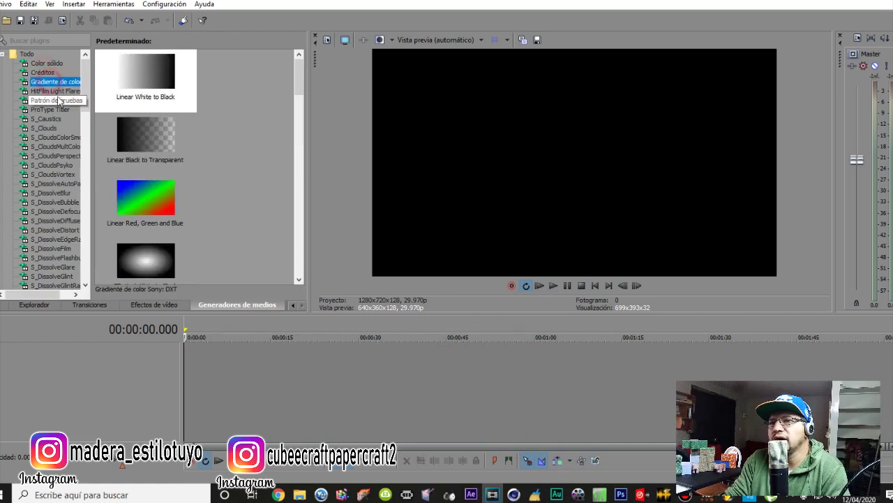
click(55, 94)
click(49, 137)
click(53, 174)
click(51, 201)
click(50, 236)
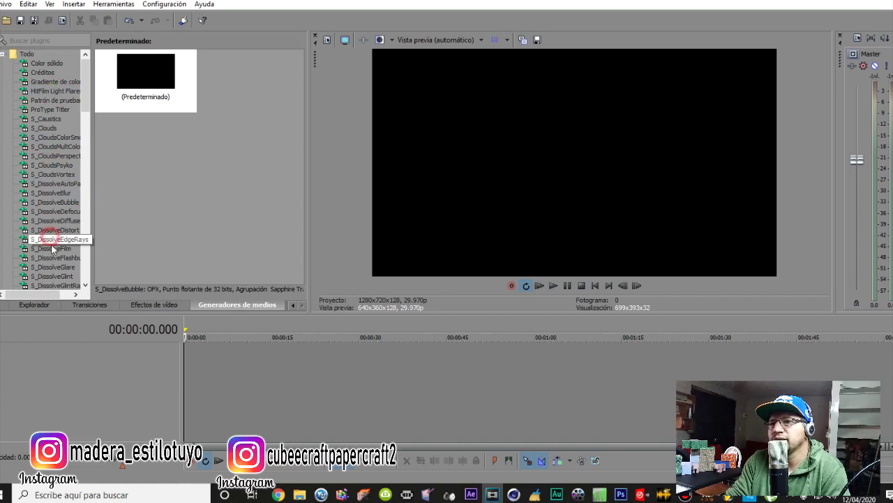
Step: Examine more S_ media generators further down the list, including S_DissolveGlint, S_WipeBlobs and S_WipeWeave
key(Down)
key(Down)
key(Down)
key(Down)
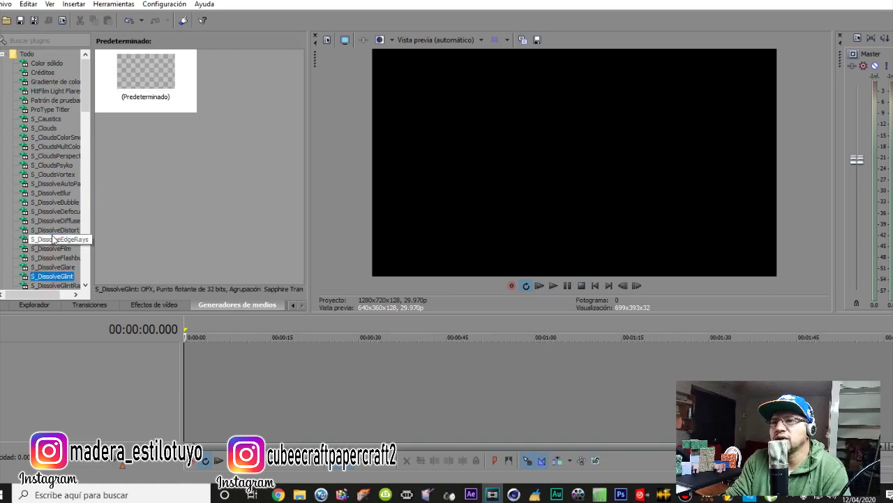
scroll(50, 233, down, 15)
click(56, 184)
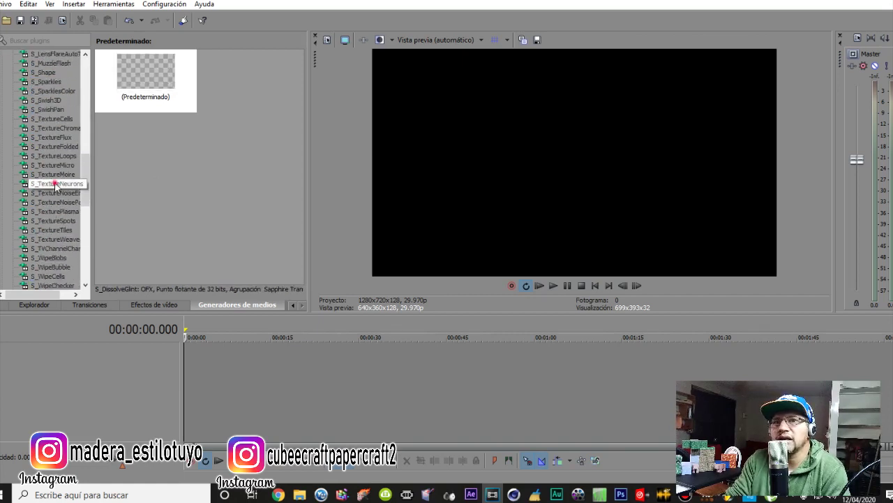
click(59, 229)
click(49, 257)
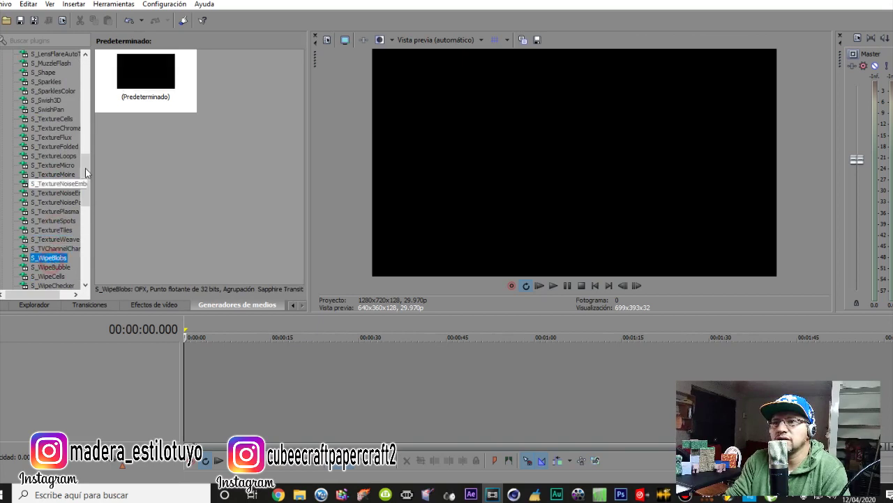
scroll(52, 265, down, 7)
click(54, 266)
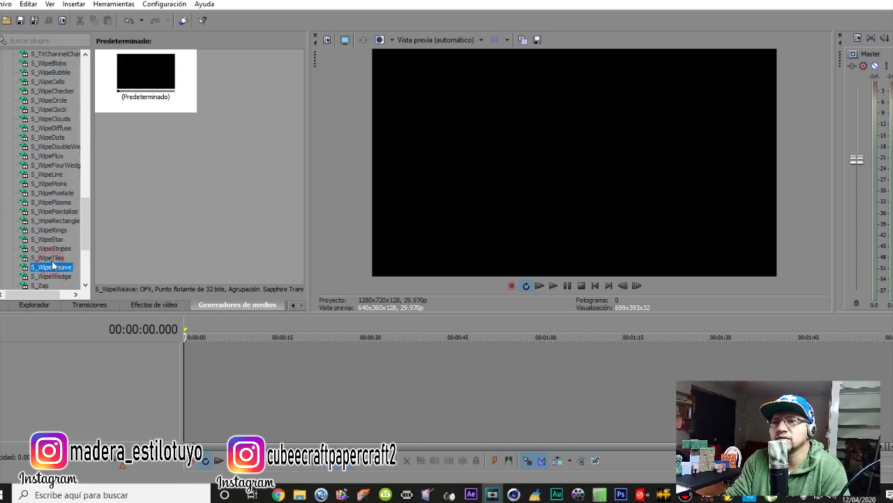
Step: Return to the file explorer and review the project's video properties, accepting them with the HDV 720-30p template
click(42, 305)
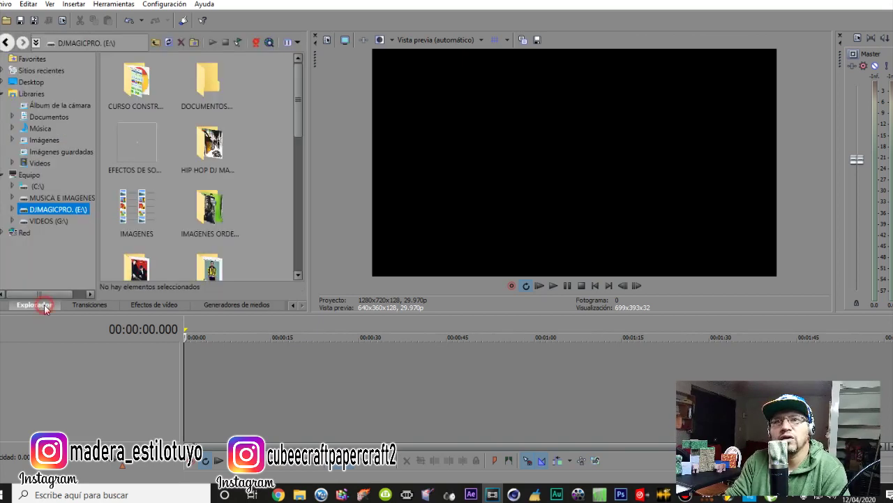
click(327, 42)
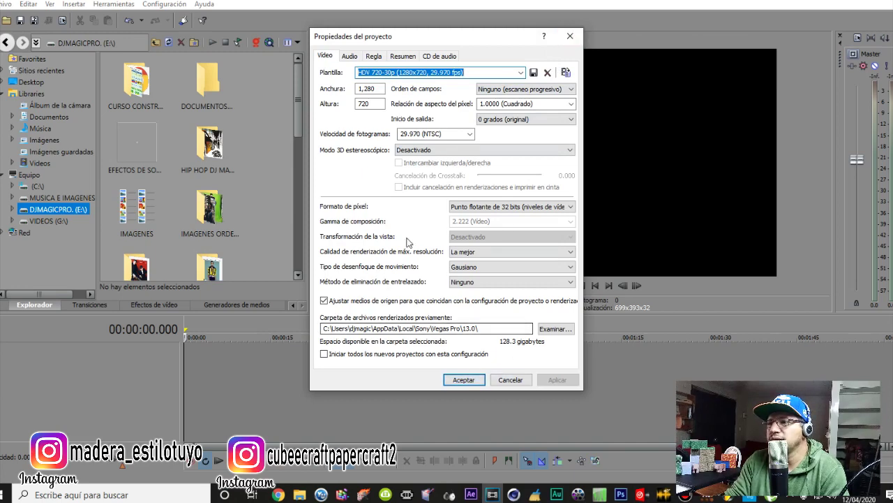
click(465, 381)
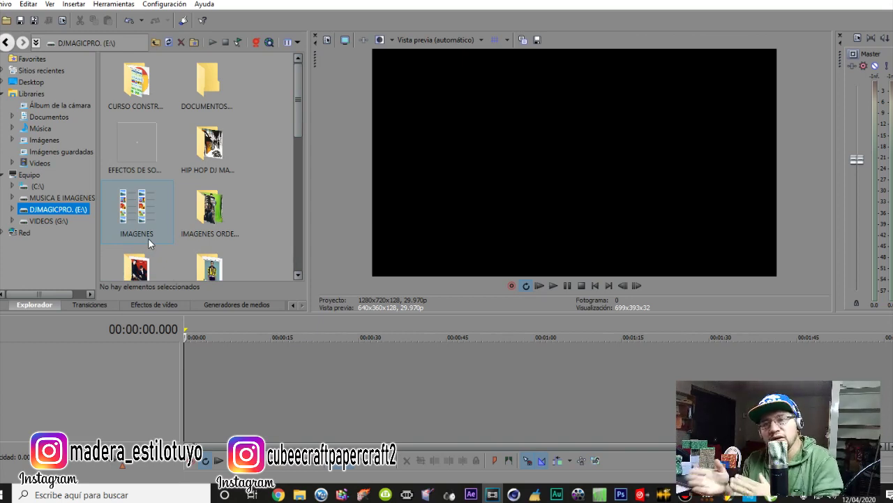
Step: Expand the E: drive in a widened folder tree, through VIDEOS and the DJ folder, down to TRABAJOS HECHOS
click(11, 209)
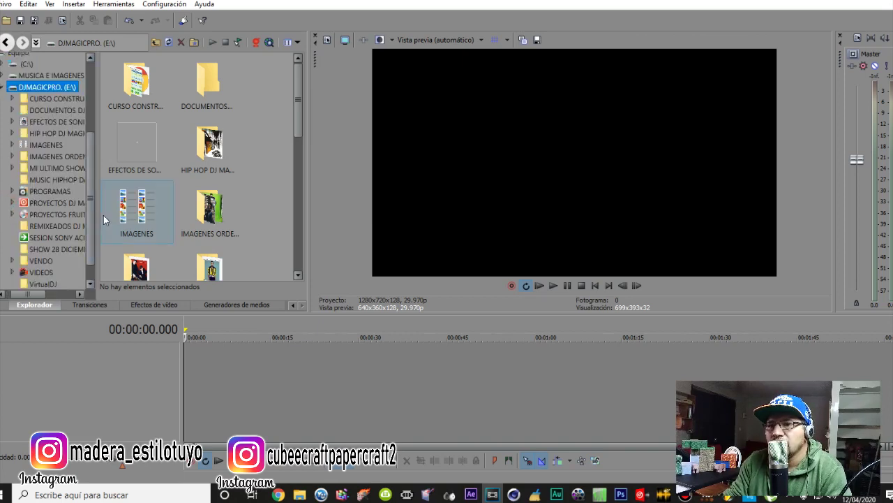
drag(96, 216, 114, 213)
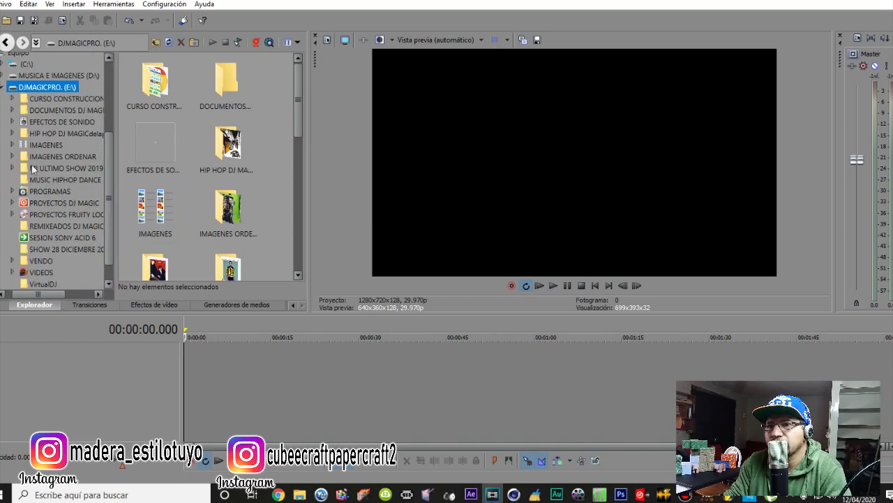
click(12, 272)
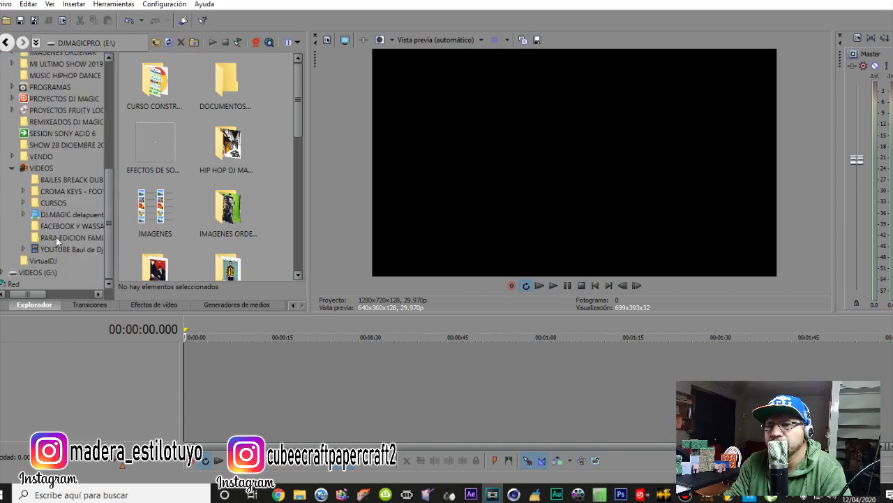
click(58, 216)
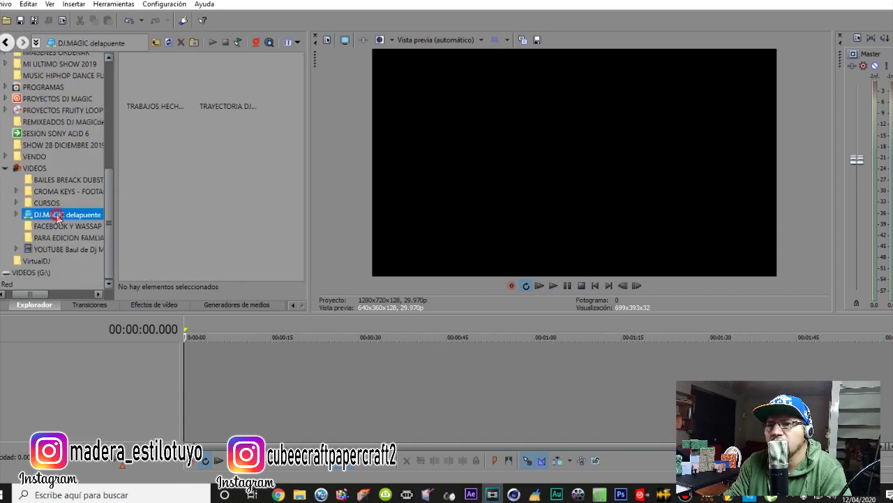
click(18, 217)
click(51, 225)
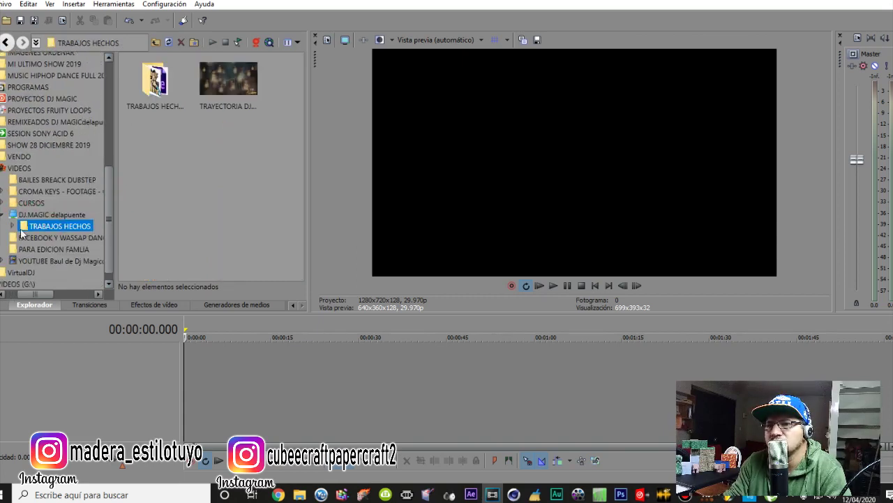
click(12, 225)
Step: Show the contents of the LISTOS subfolder inside DEMO REEL 4 MAGICEFX
scroll(65, 253, down, 1)
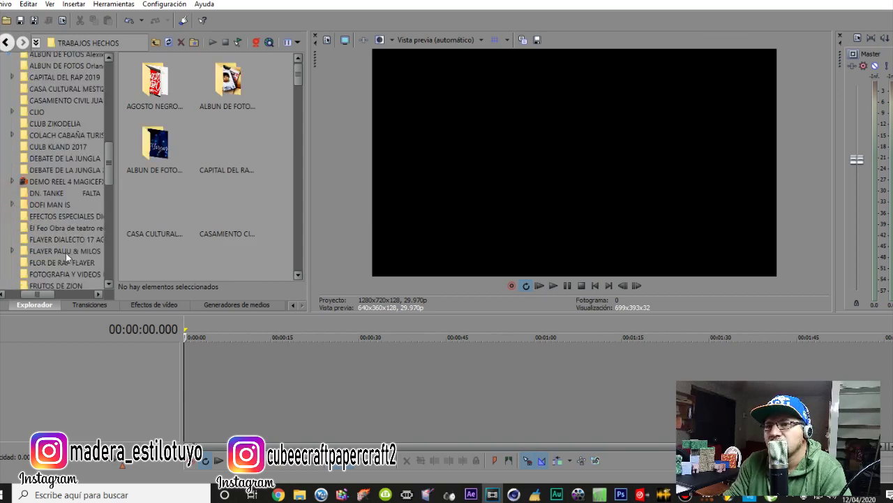
click(62, 181)
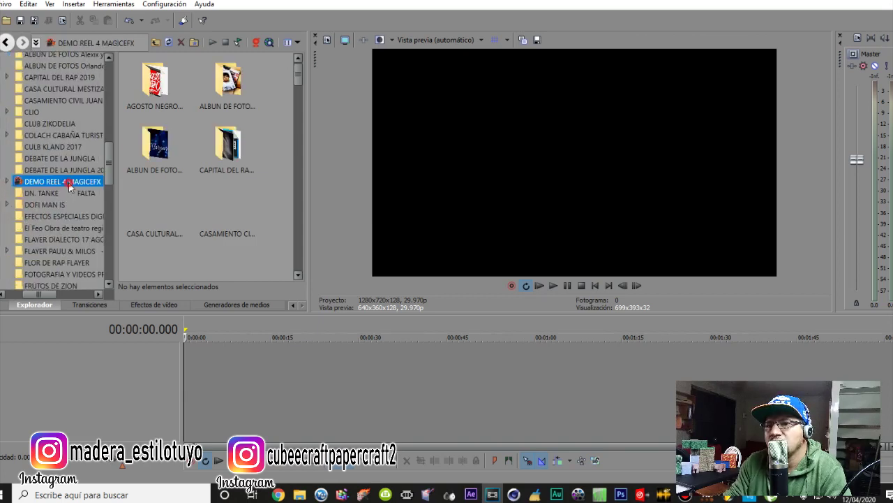
click(8, 182)
click(57, 193)
click(17, 204)
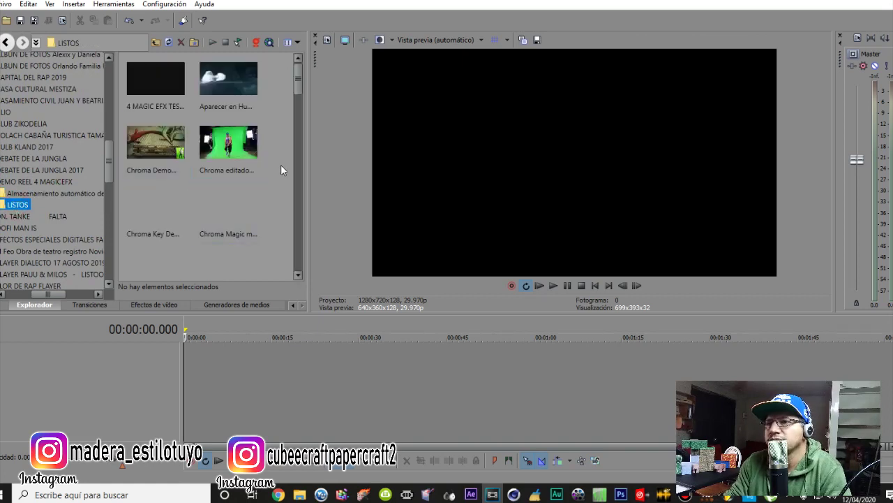
Step: Add the second "Dj Magic a los 7..." video from LISTOS to the timeline as a new track and align it to 00:00:00
scroll(276, 244, down, 1)
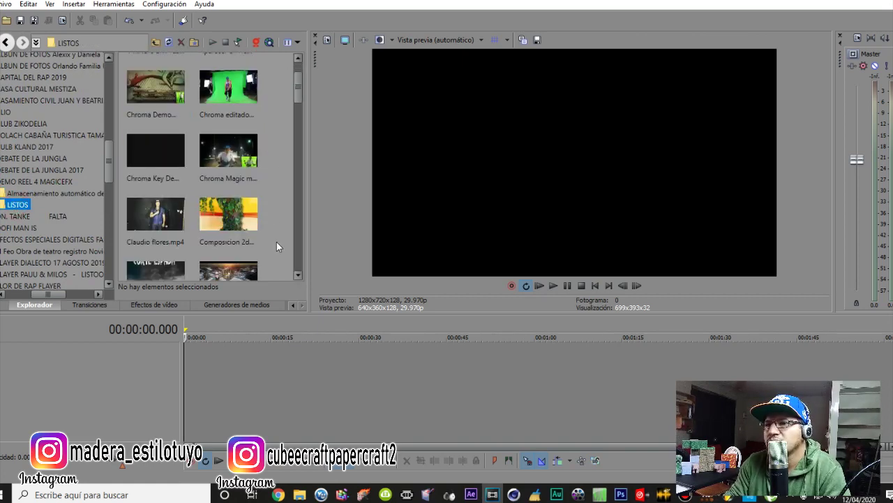
scroll(276, 244, down, 3)
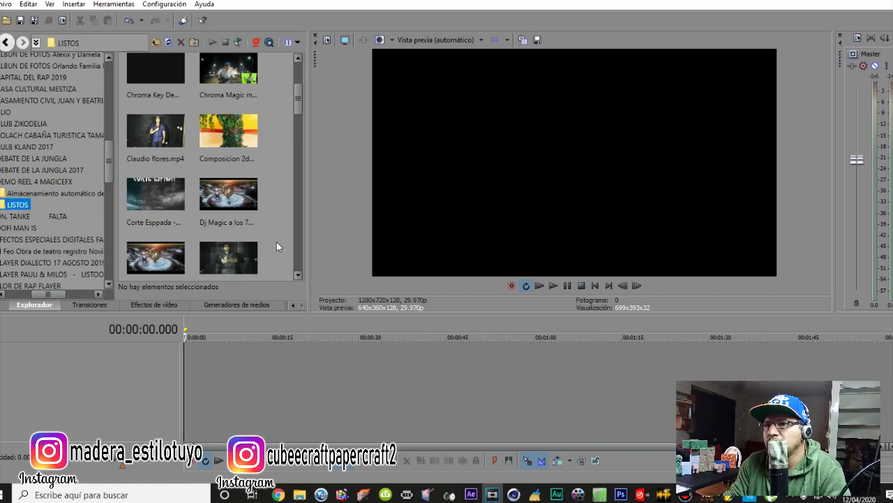
scroll(276, 241, down, 1)
click(160, 162)
drag(153, 154, 215, 270)
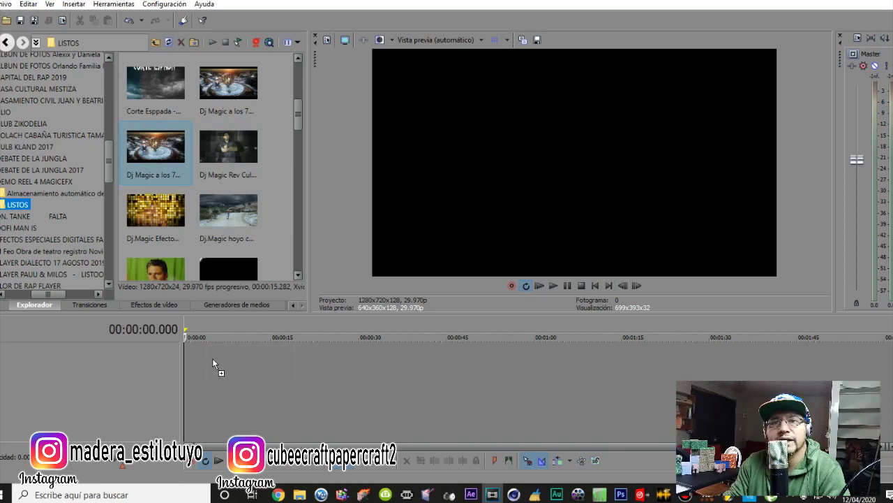
drag(208, 360, 218, 369)
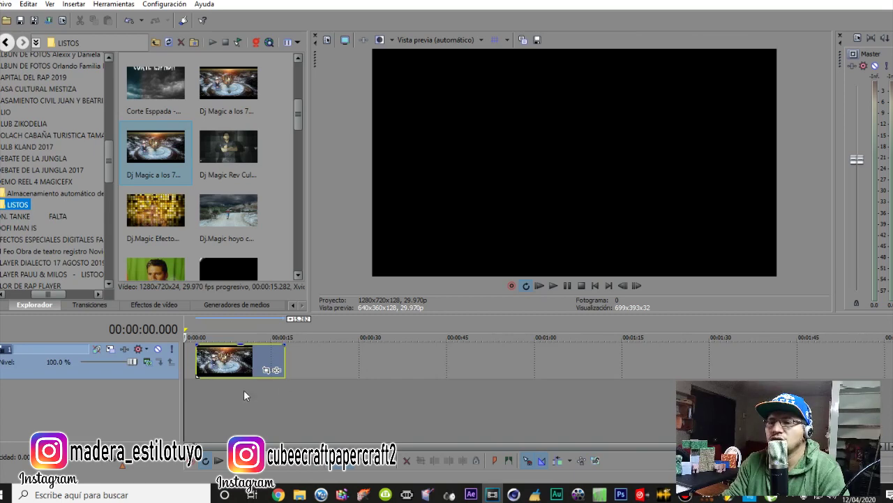
drag(256, 368, 234, 364)
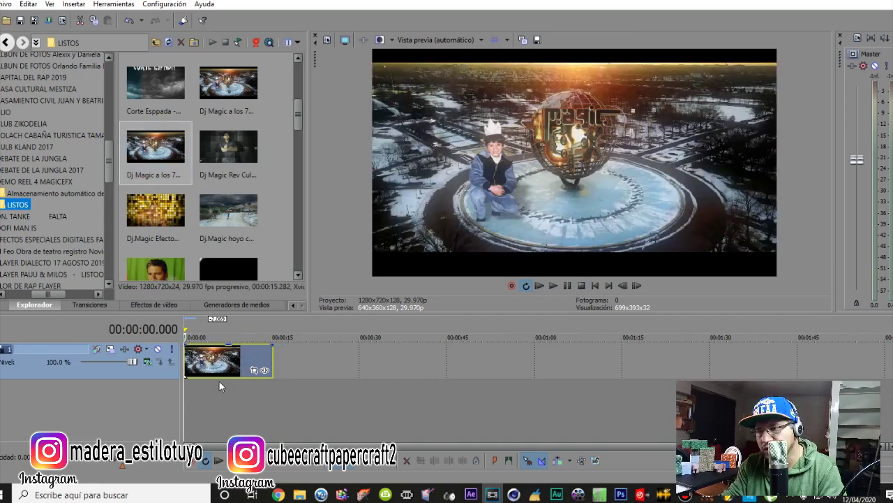
Step: Play the timeline clip several times to review its animation in the preview, ending with the playhead at the start
click(220, 417)
click(201, 363)
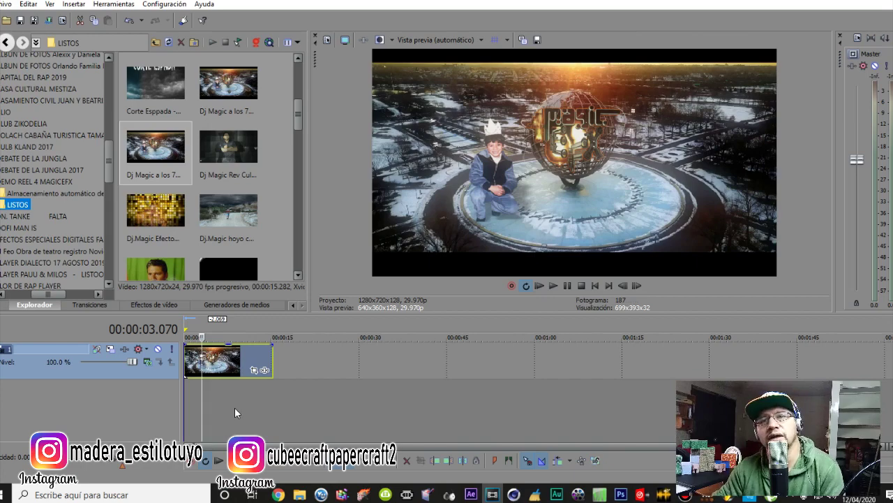
key(space)
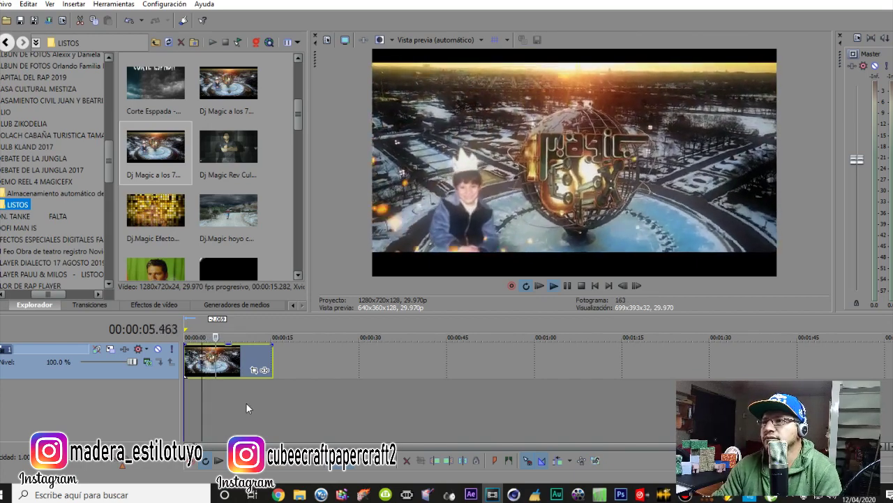
click(246, 402)
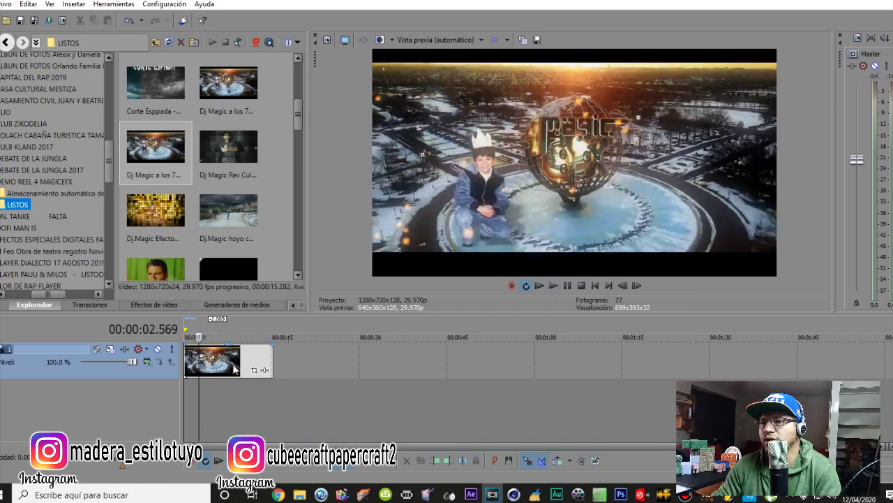
key(space)
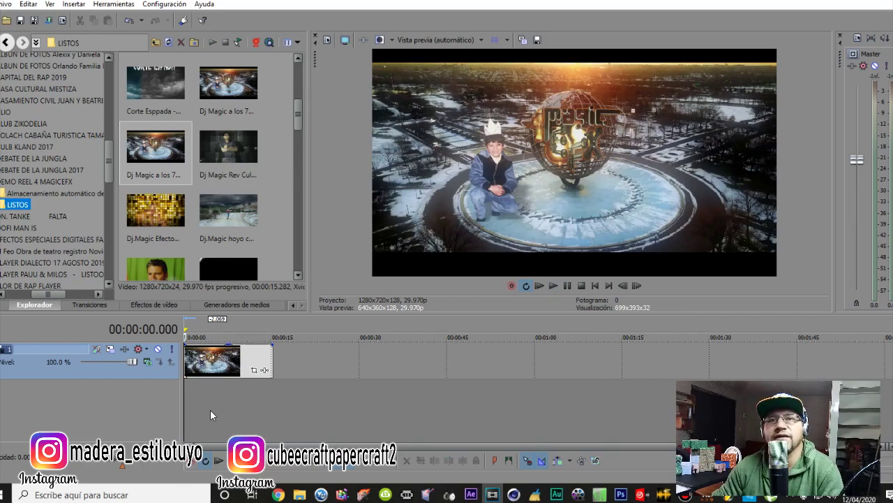
key(space)
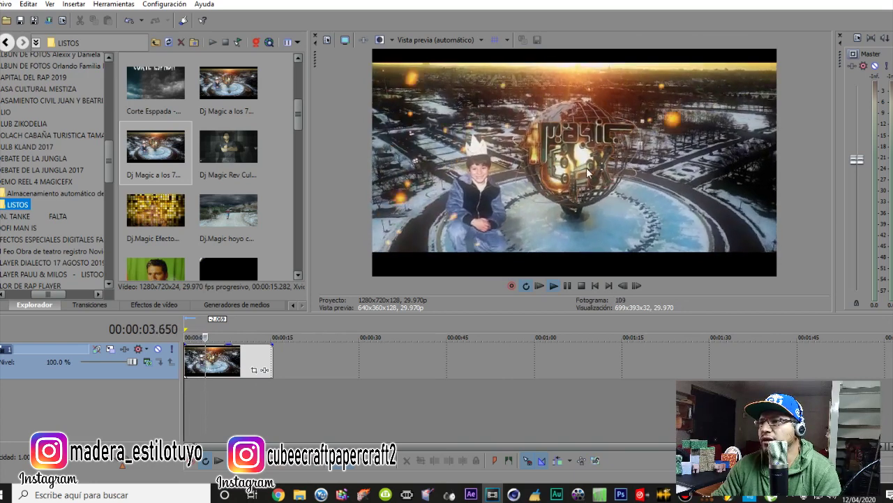
key(space)
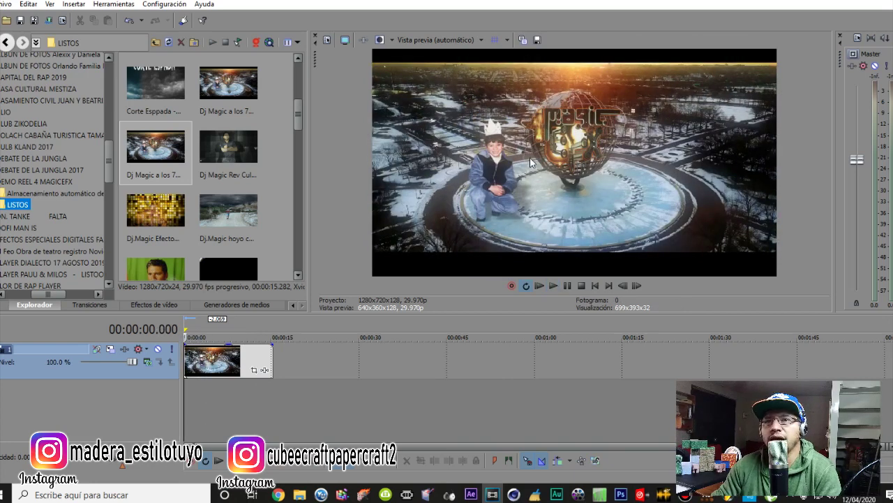
key(space)
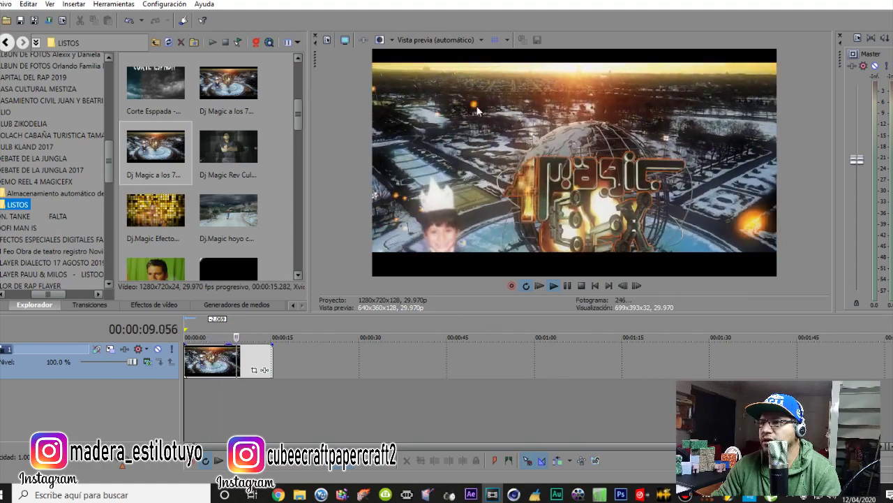
key(space)
key(space)
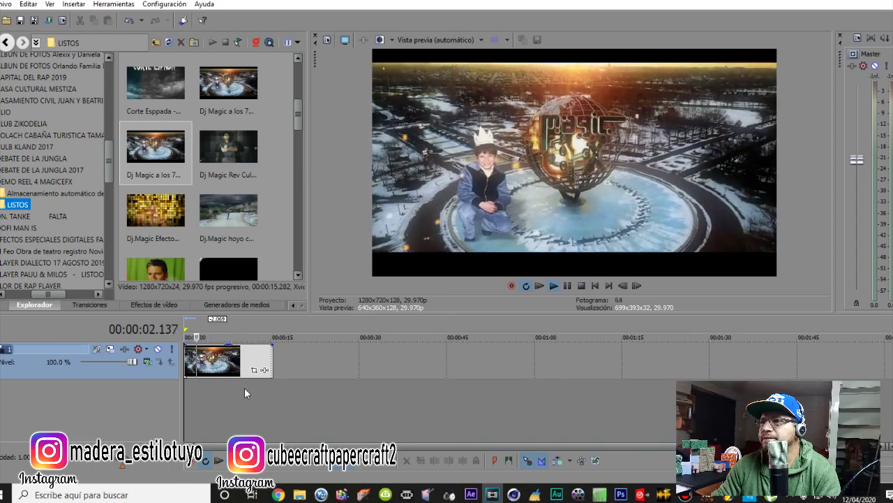
key(space)
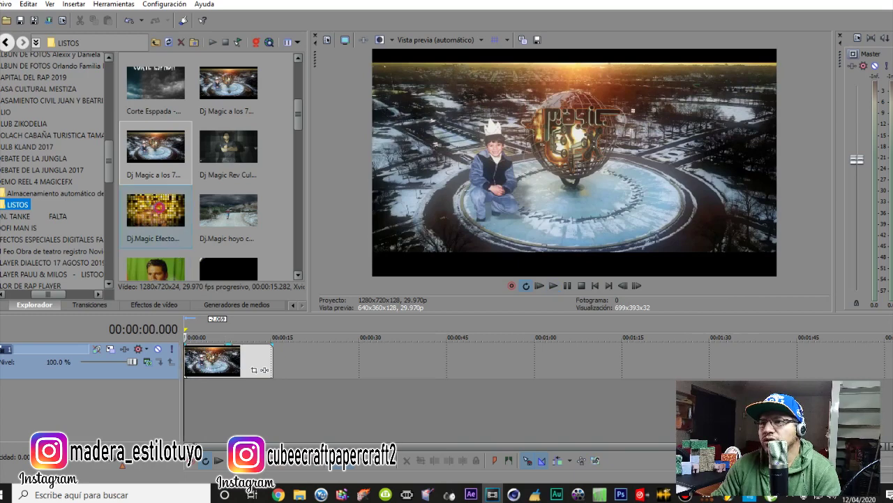
Step: Add the "Dj.Magic Efecto..." video with its audio to the timeline after the first clip, leaving a small gap
click(159, 206)
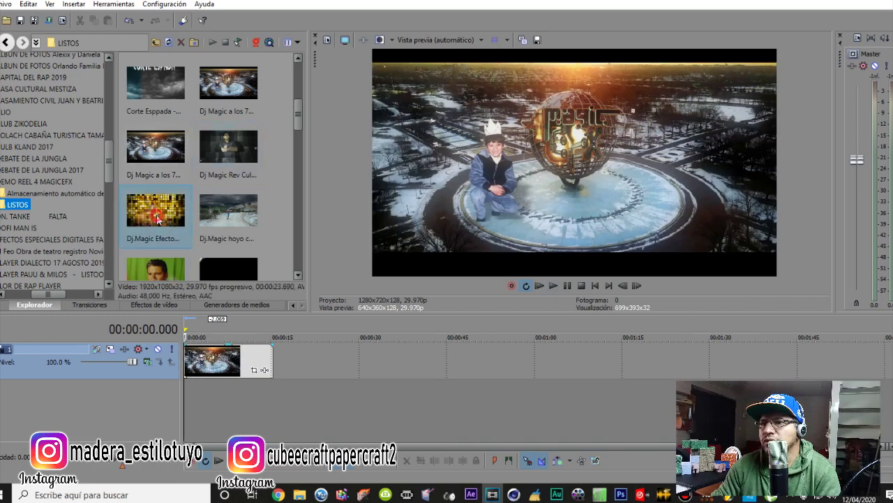
drag(294, 333, 296, 356)
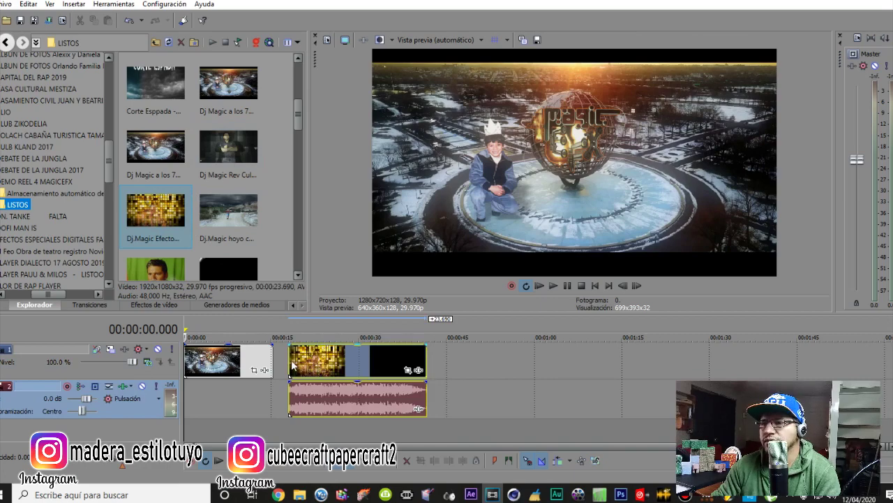
Step: Play the second clip from about the 22 and 23 second marks to check its picture and sound on the master meter
click(291, 365)
click(313, 362)
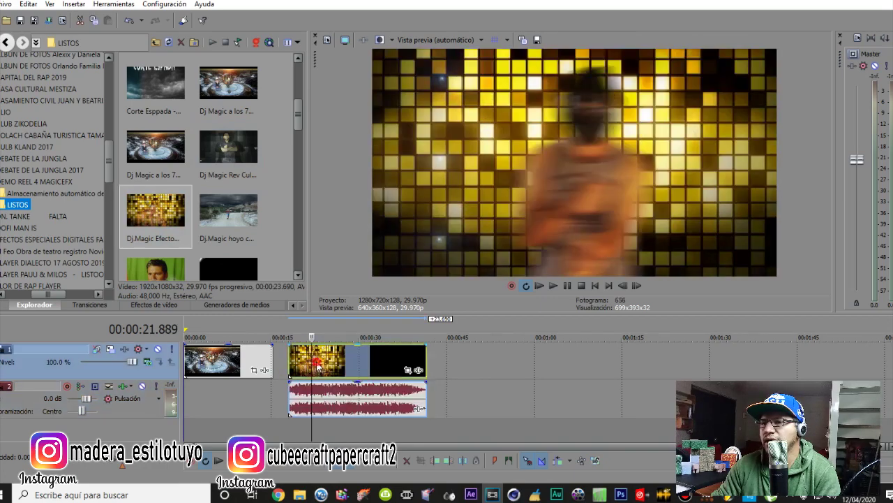
key(space)
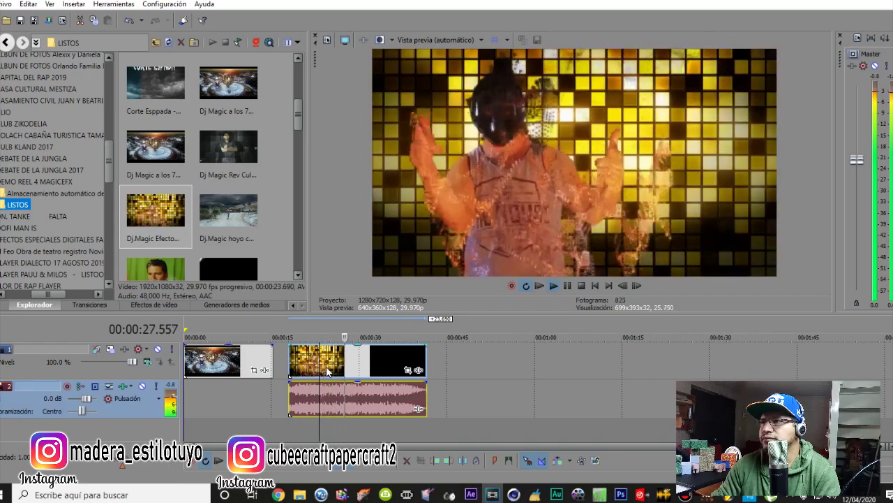
key(space)
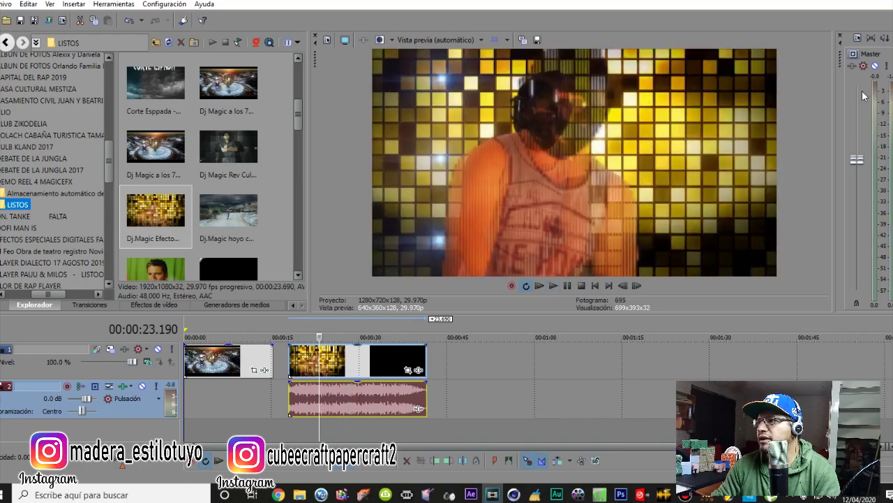
key(space)
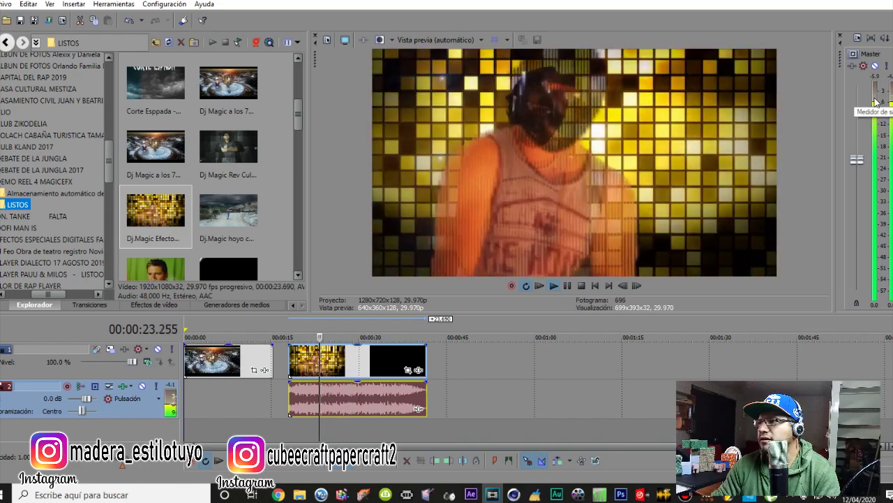
key(space)
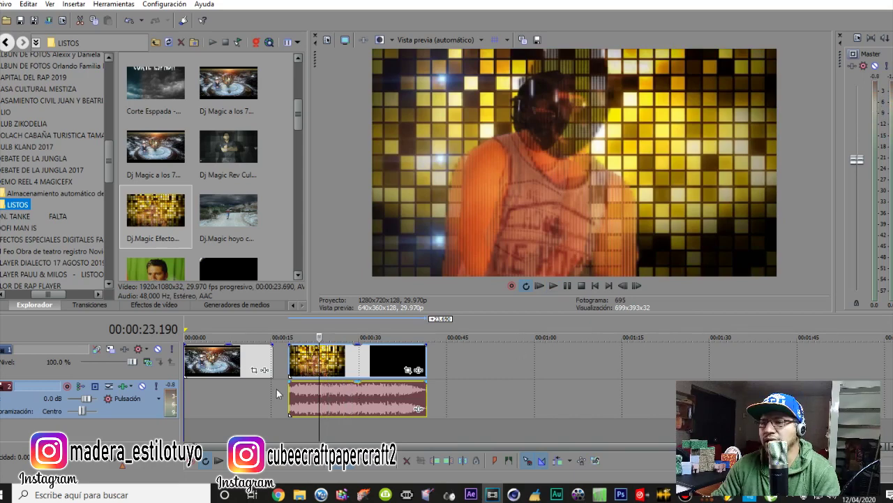
Step: Replay the second clip from about 00:00:21 to check its audio levels on the track meter
click(305, 401)
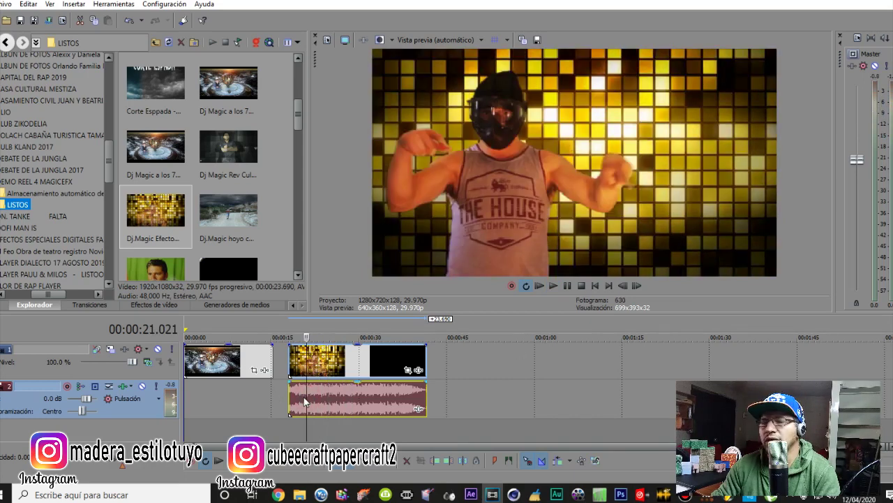
key(space)
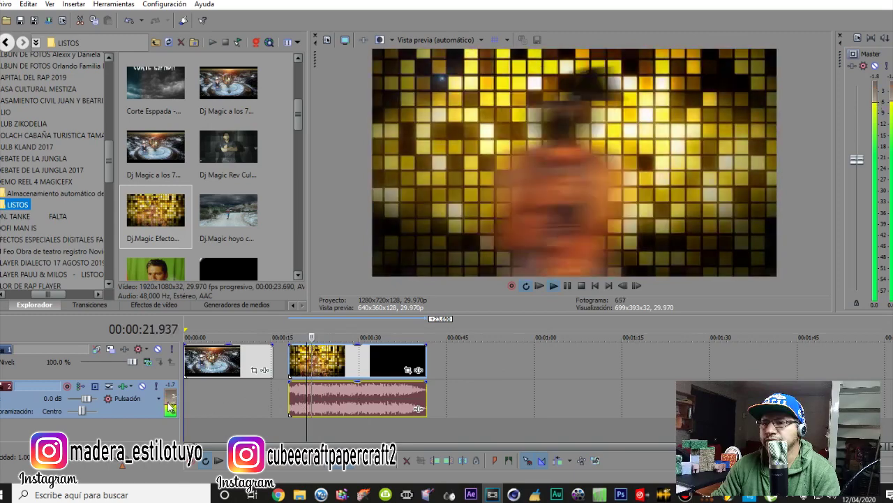
key(space)
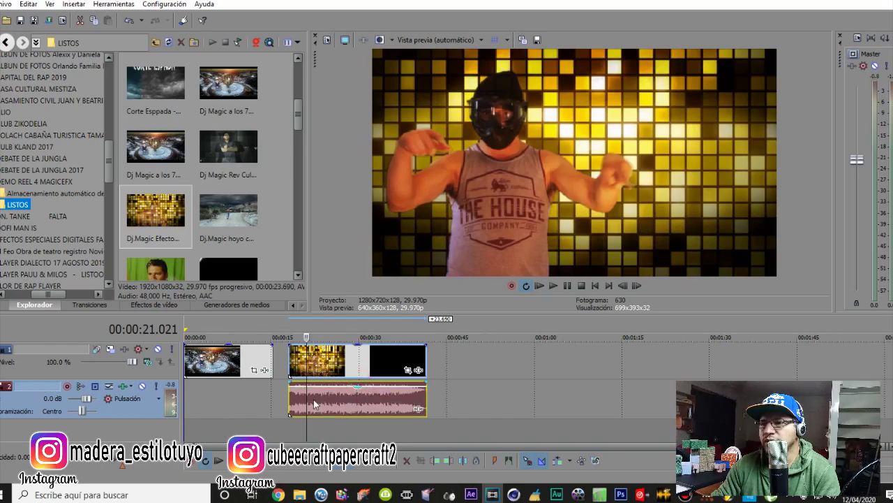
key(space)
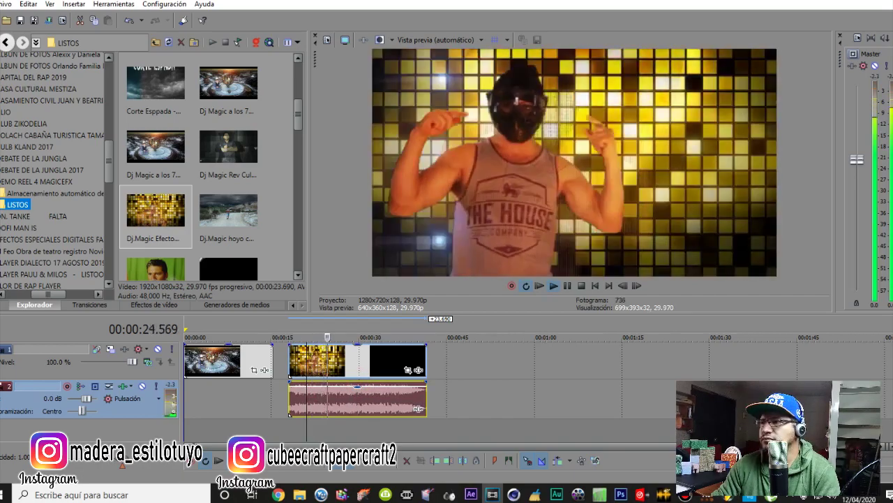
key(space)
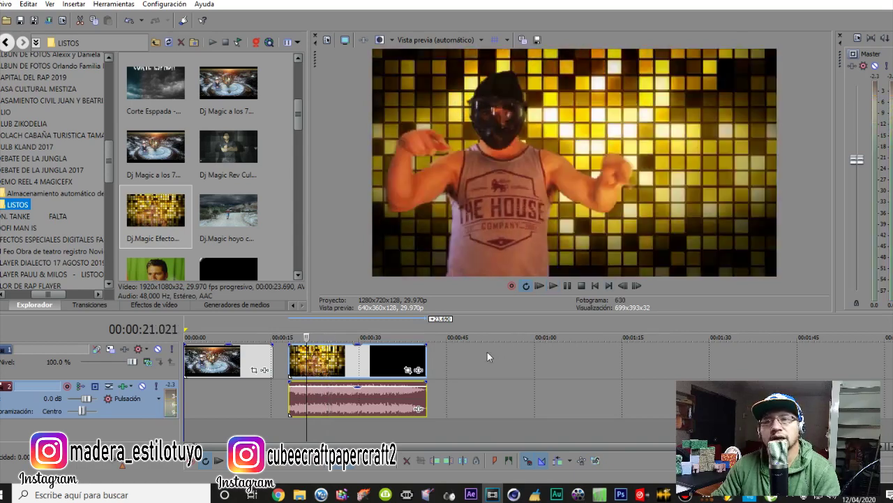
Step: Move the second clip with its audio earlier so it starts exactly where the first clip ends
click(351, 369)
drag(350, 368, 337, 366)
click(230, 363)
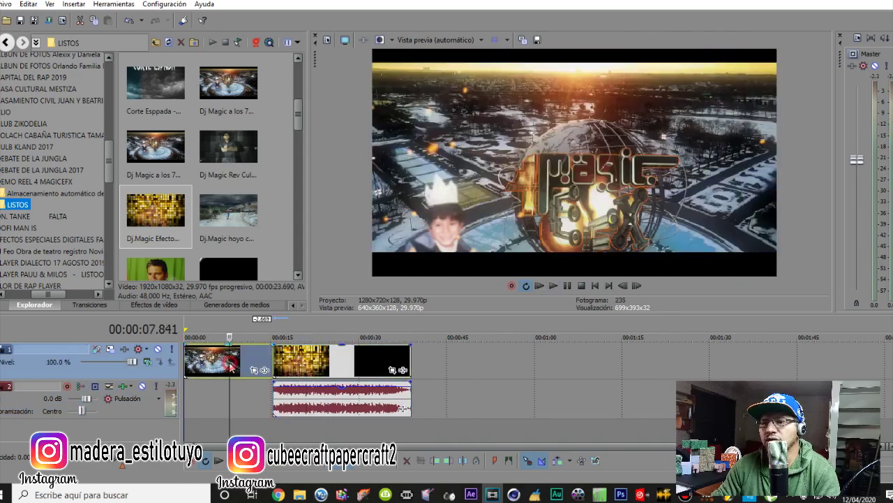
click(309, 369)
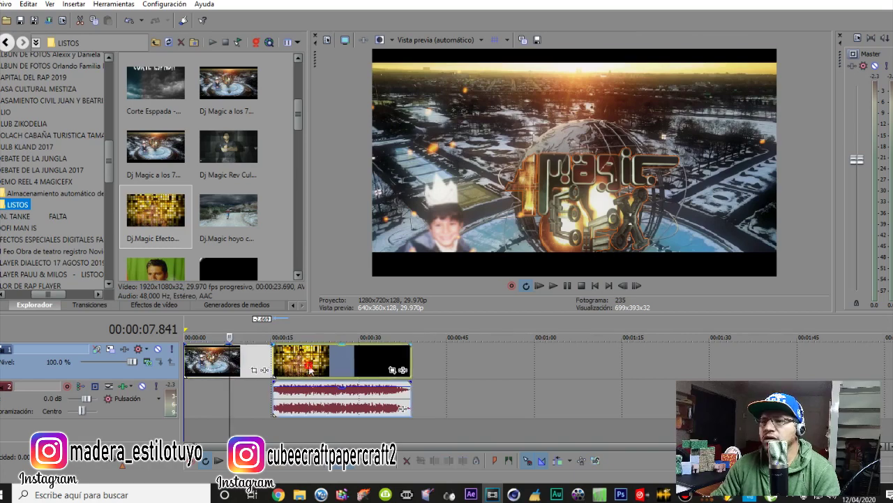
Step: Play the hard cut between the two clips from just before the join, at about 14.8 seconds
click(268, 401)
scroll(280, 401, up, 5)
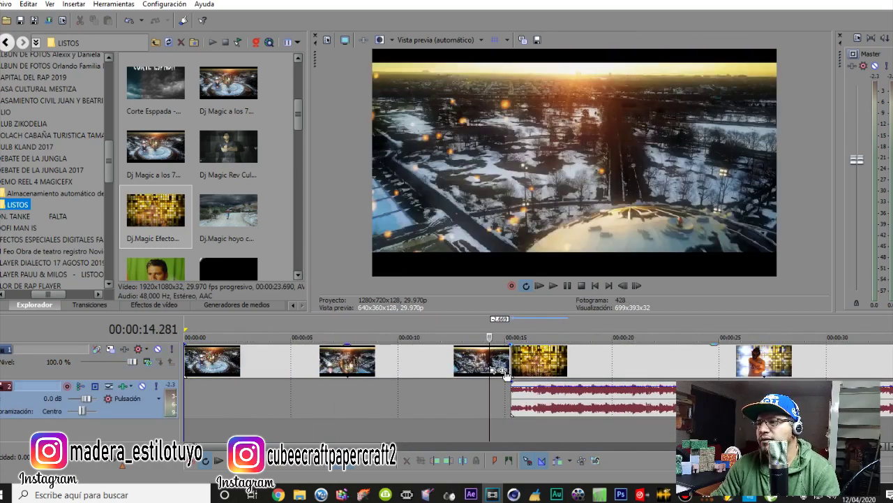
click(501, 385)
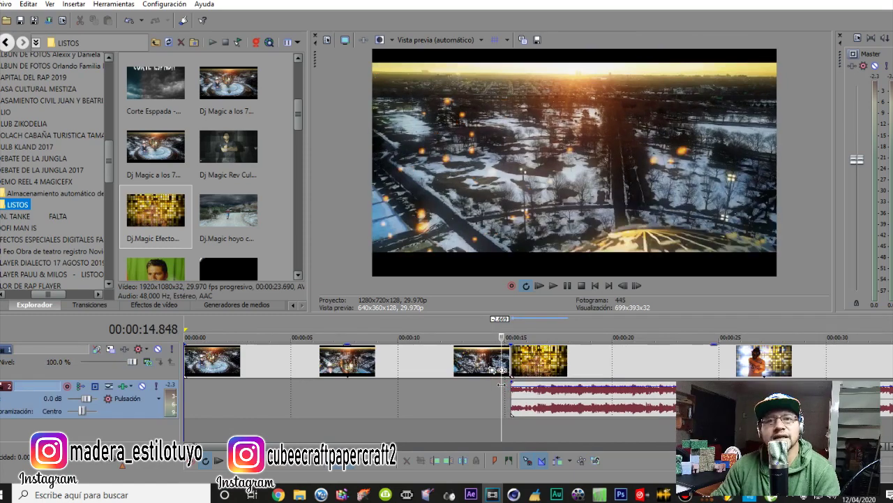
key(space)
key(space)
key(space)
key(space)
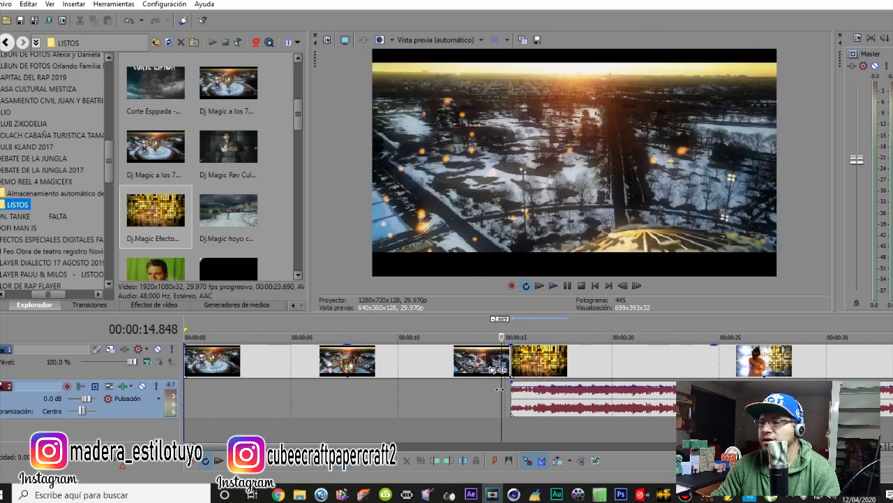
Step: Overlap the second clip onto the end of the first by 0.734 seconds to create a crossfade
click(566, 361)
drag(566, 361, 545, 358)
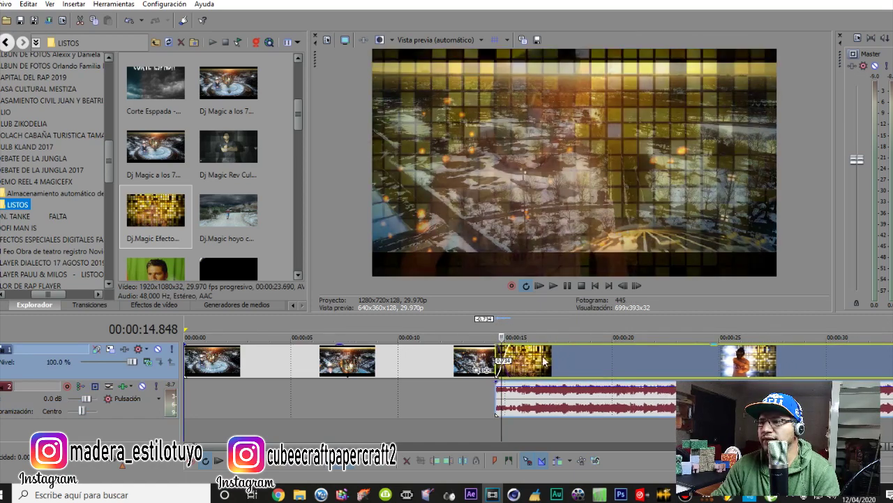
Step: Play the crossfade between the two clips several times from about 13.8 seconds to check the blend and playback smoothness
click(479, 394)
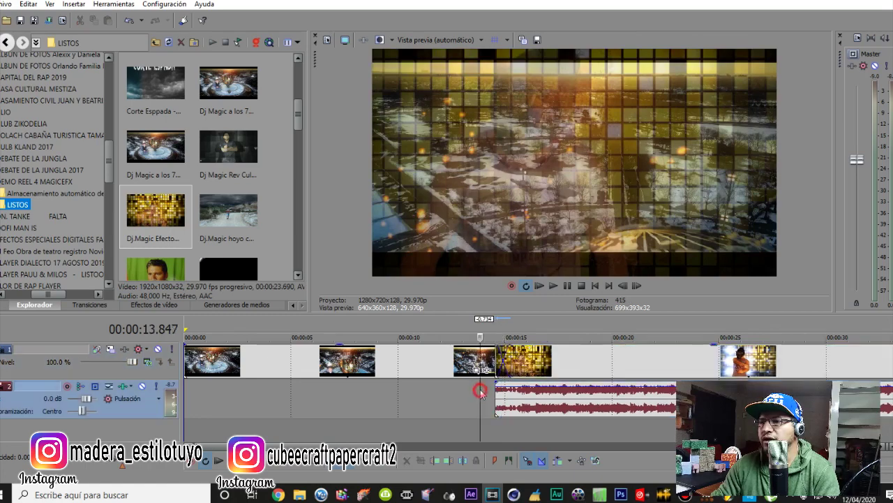
key(space)
key(space)
key(space)
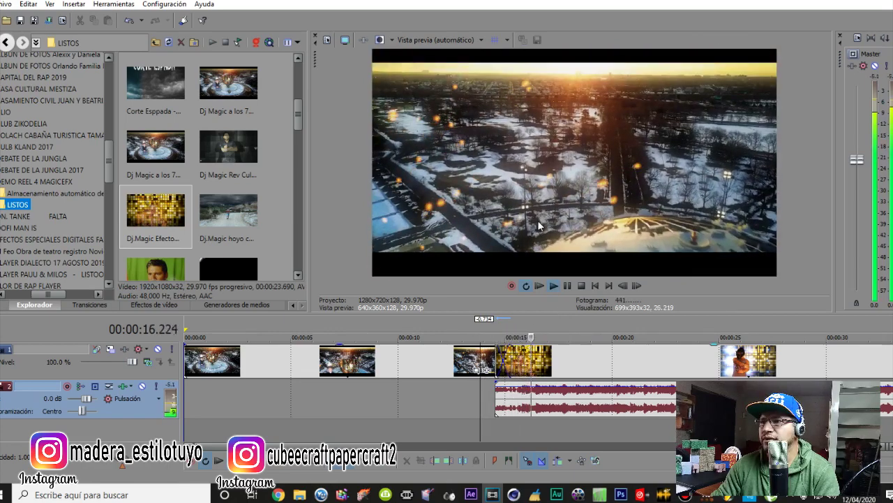
key(space)
key(space)
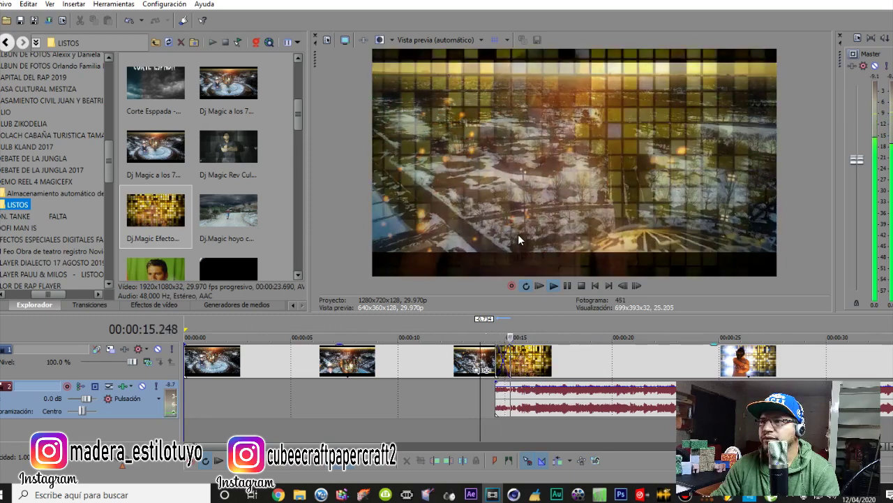
key(space)
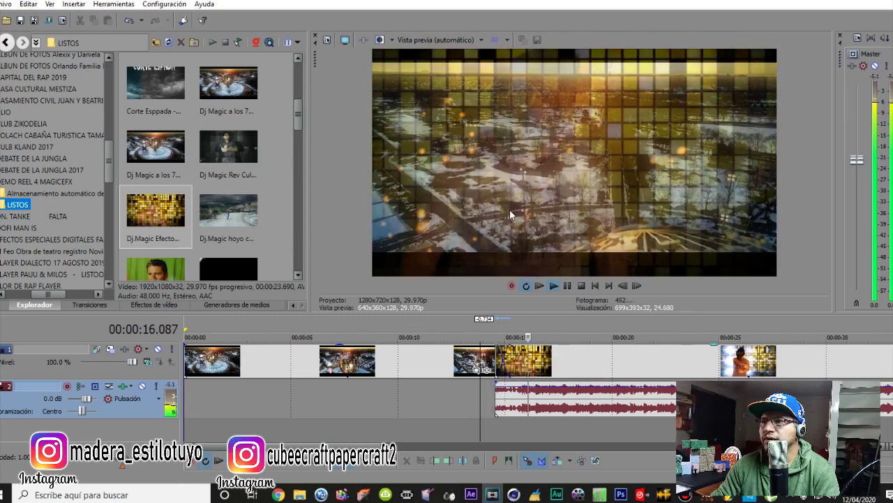
key(space)
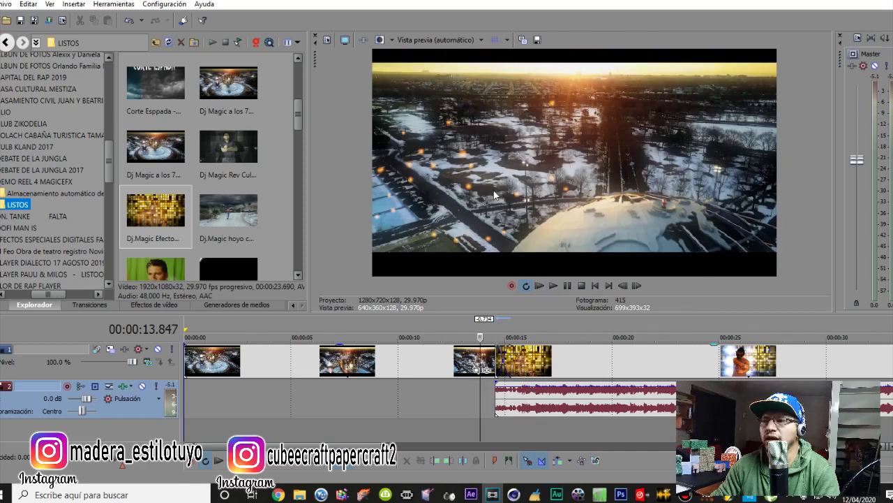
Step: Set the video preview quality to Vista previa, Blanca, and play the crossfade at that quality
click(418, 40)
mouse_move(428, 71)
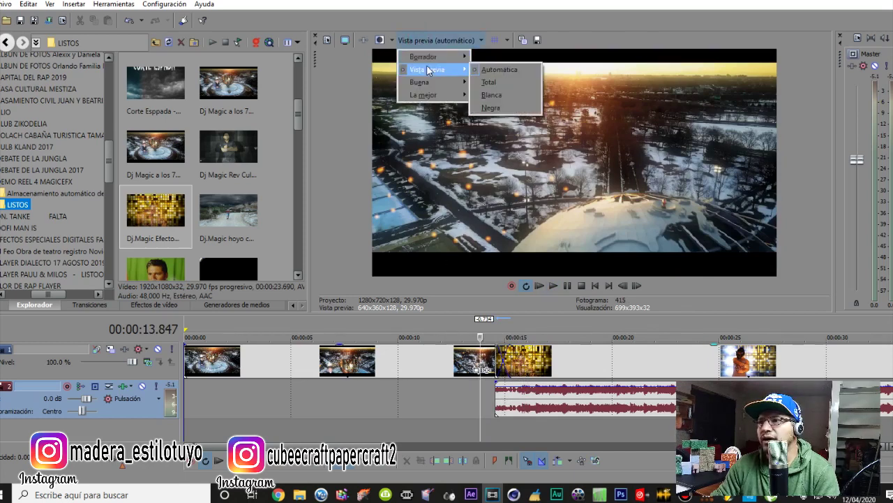
click(497, 95)
key(space)
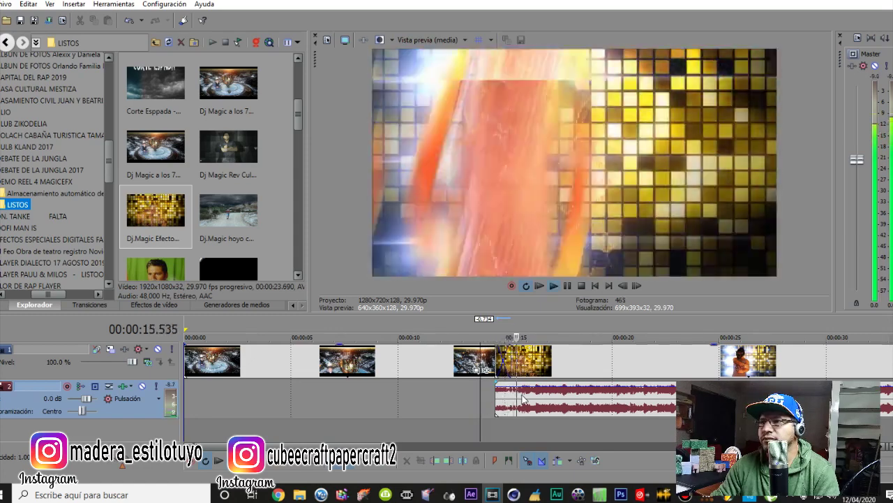
key(space)
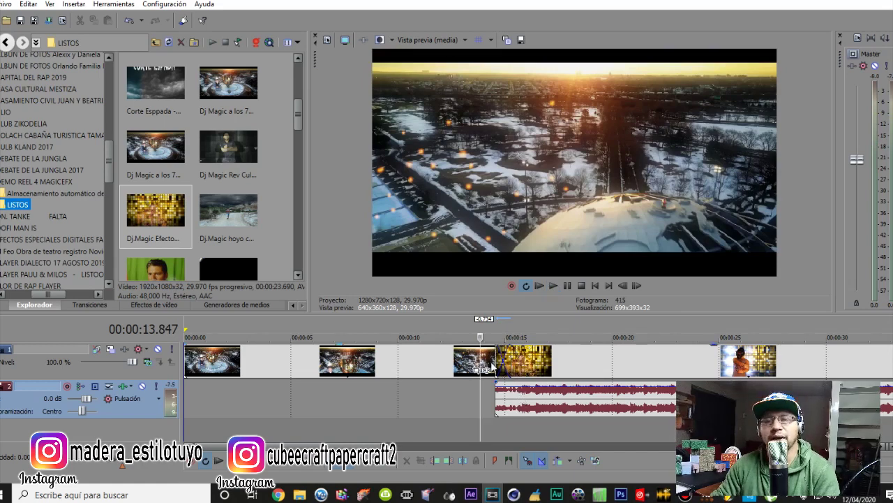
Step: Review the available preview quality and resolution options without changing the current setting
click(445, 41)
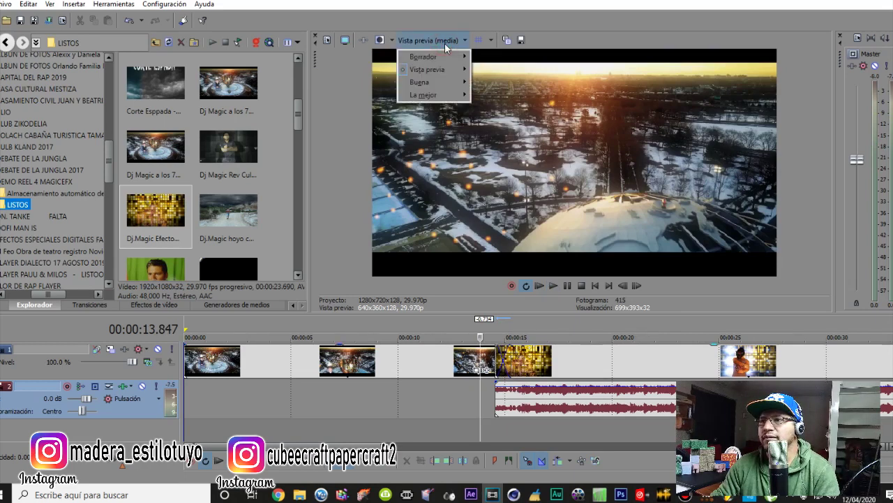
mouse_move(443, 71)
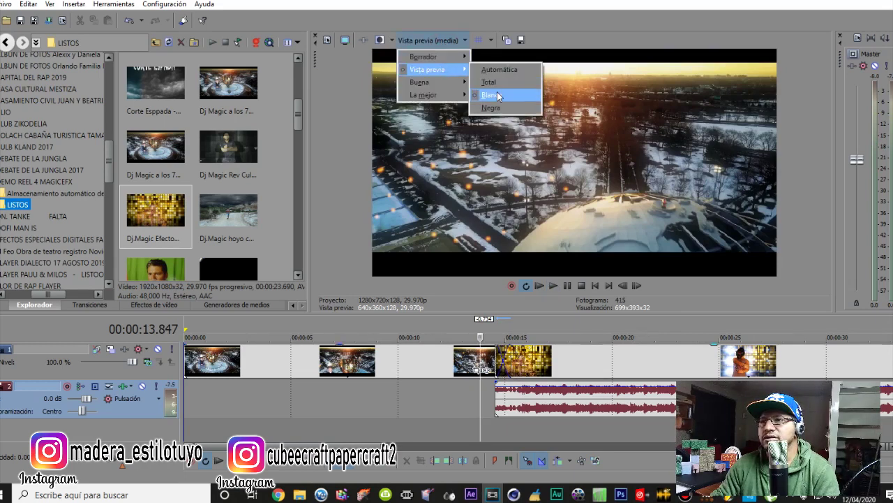
click(350, 190)
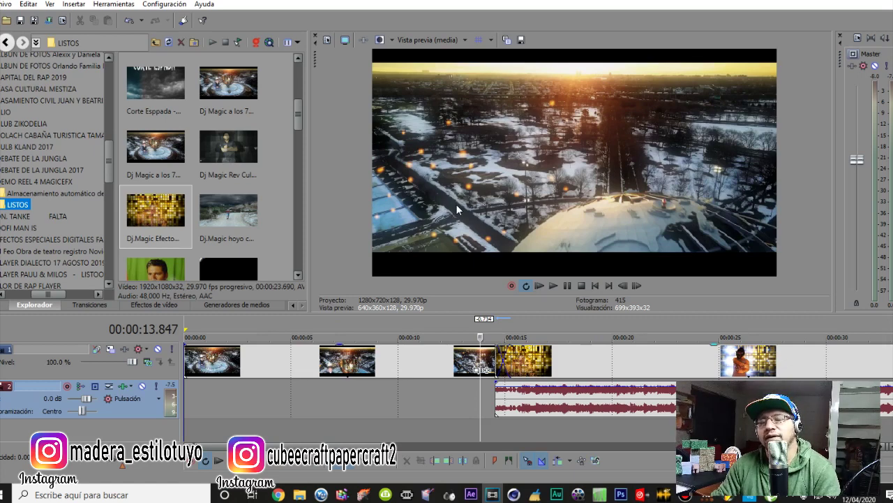
Step: Replay the crossfade from about 14 seconds at the reduced preview quality
click(484, 395)
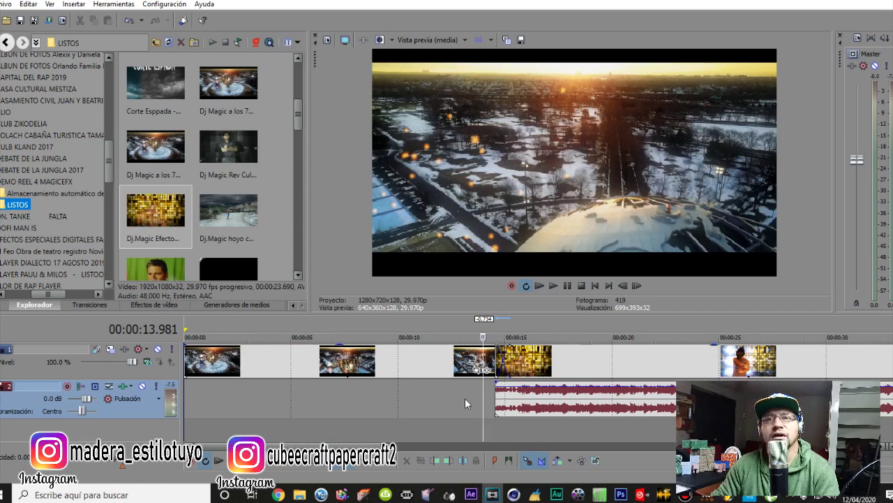
key(space)
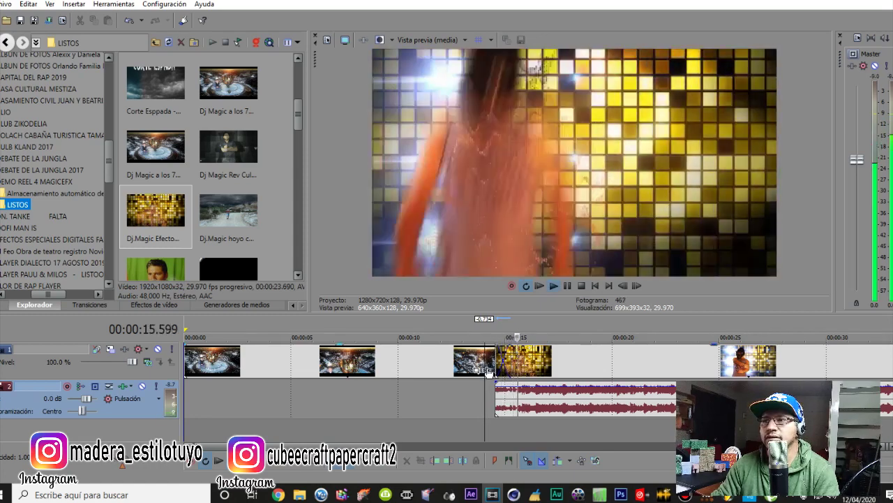
key(space)
scroll(487, 372, down, 5)
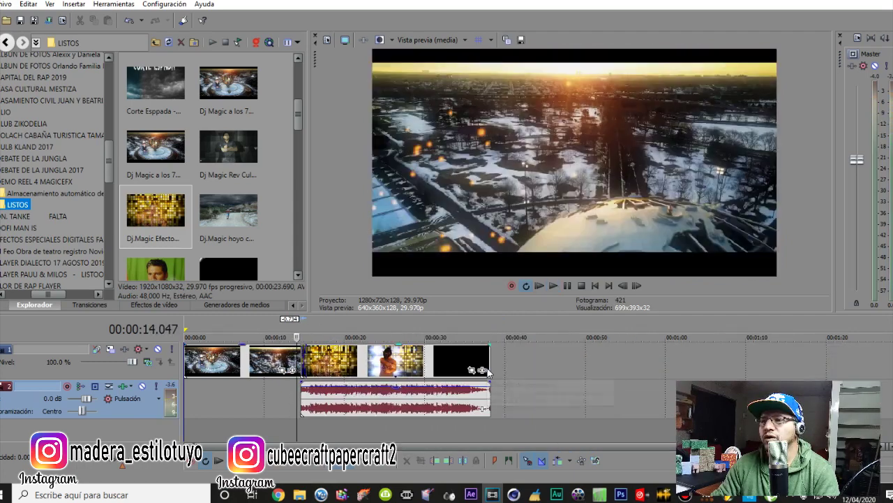
Step: Delete the second clip together with its grouped audio, and undo the deletion
scroll(487, 372, down, 2)
drag(314, 388, 314, 398)
click(316, 395)
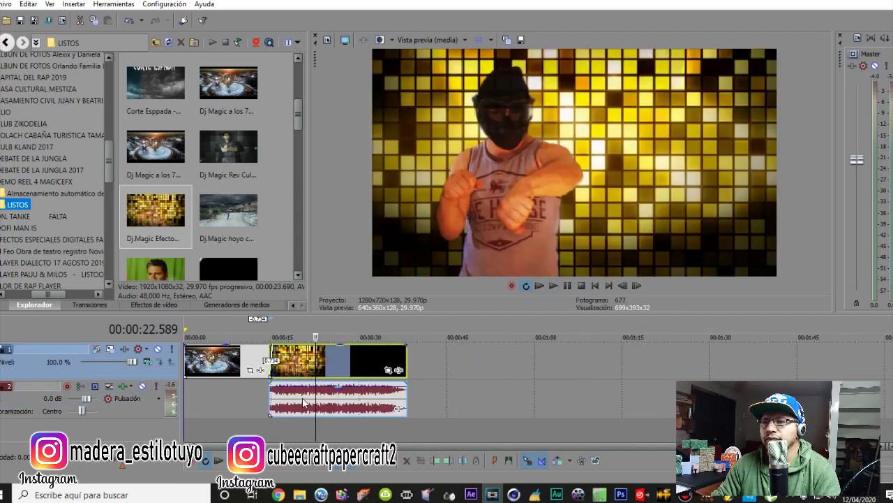
click(302, 399)
click(285, 405)
key(Delete)
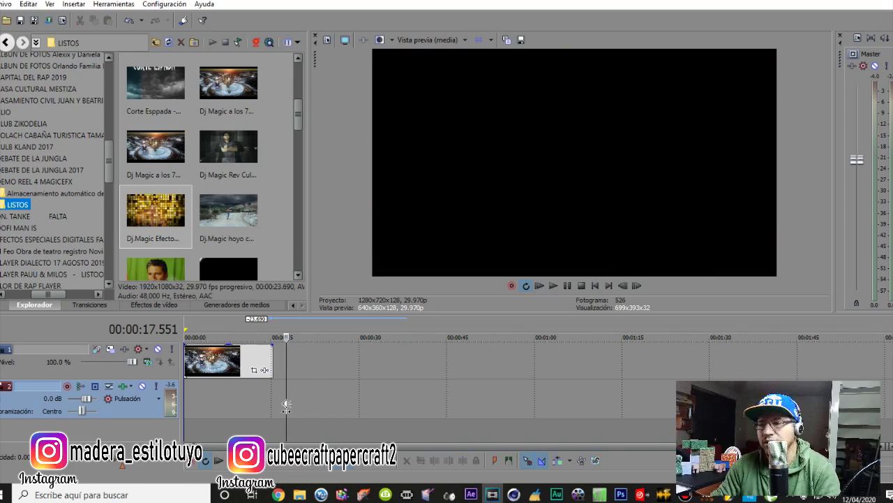
key(ctrl+z)
Step: Select the second clip's video event, and make the audio track below it the active track
click(317, 366)
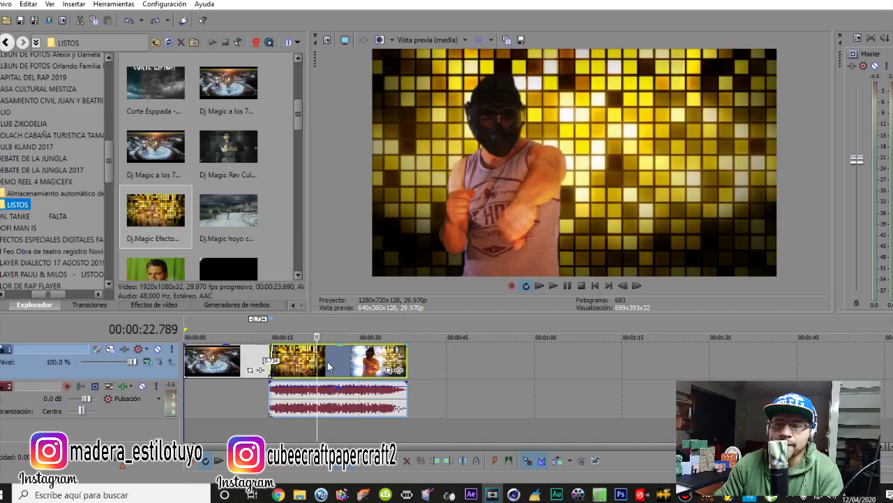
click(327, 366)
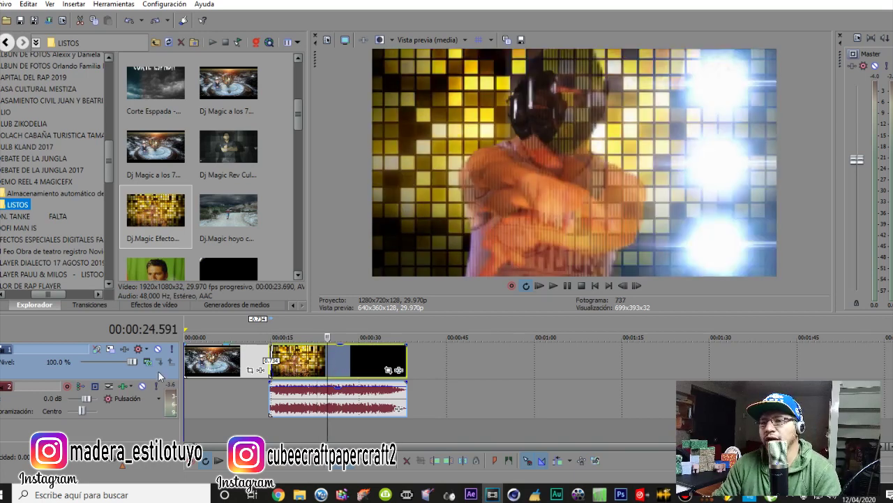
click(121, 413)
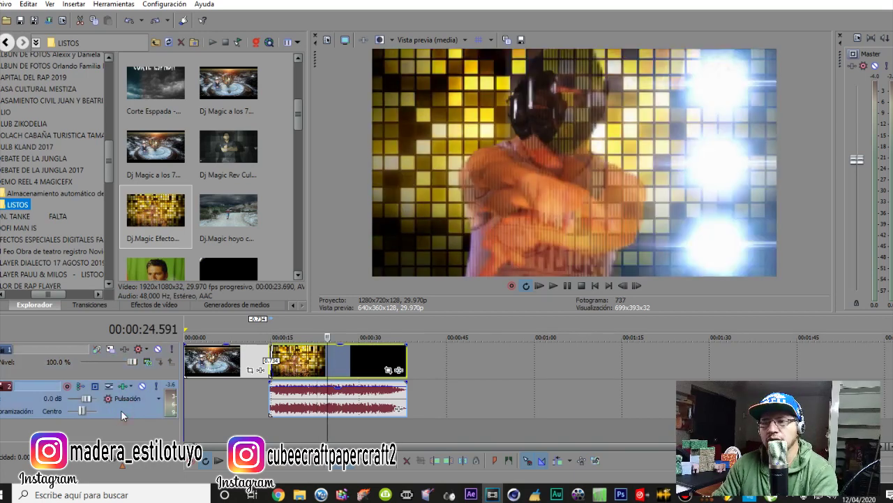
Step: Delete the whole audio track from the timeline, and undo the deletion
key(Delete)
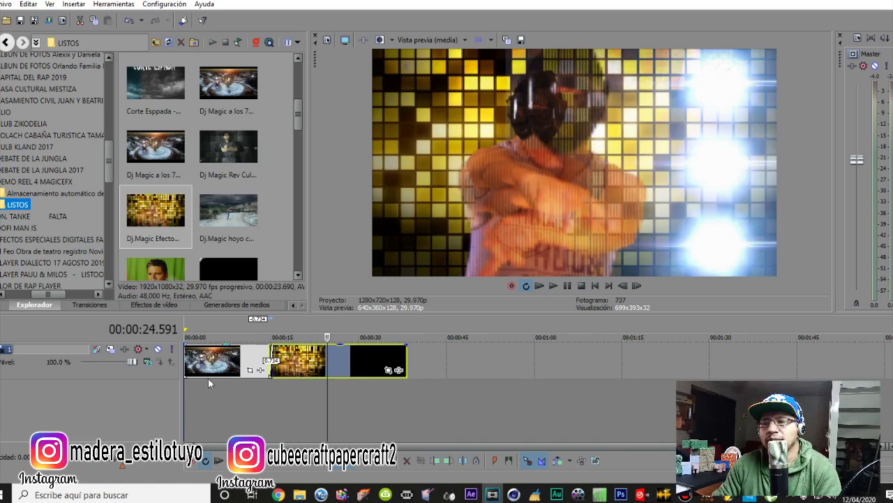
click(216, 362)
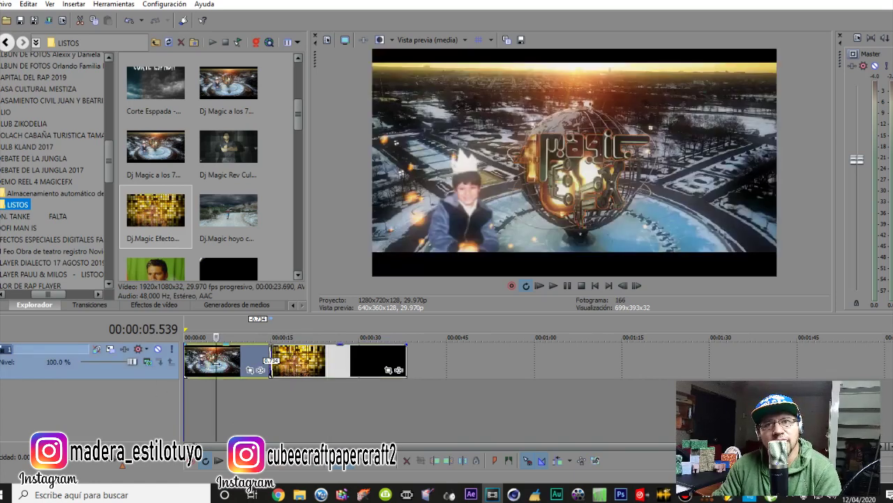
click(212, 397)
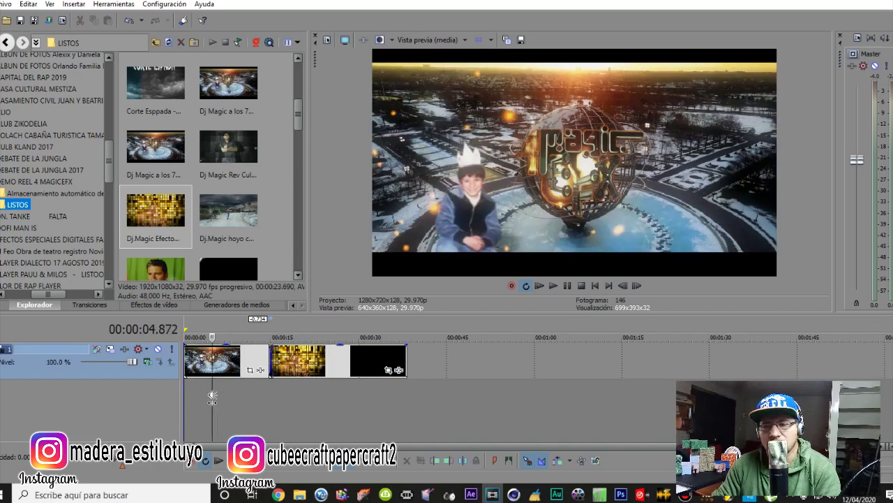
key(ctrl+z)
click(233, 395)
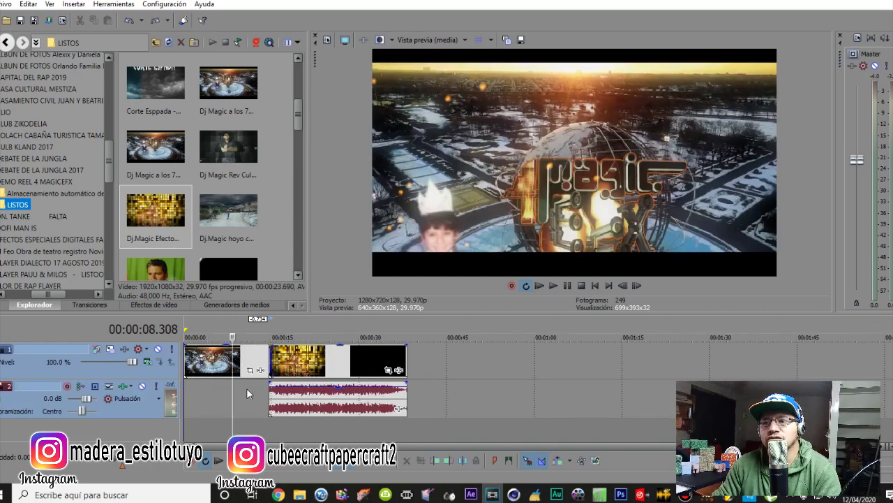
Step: Select the second clip's audio event and video event separately to check that each can be picked alone
click(303, 405)
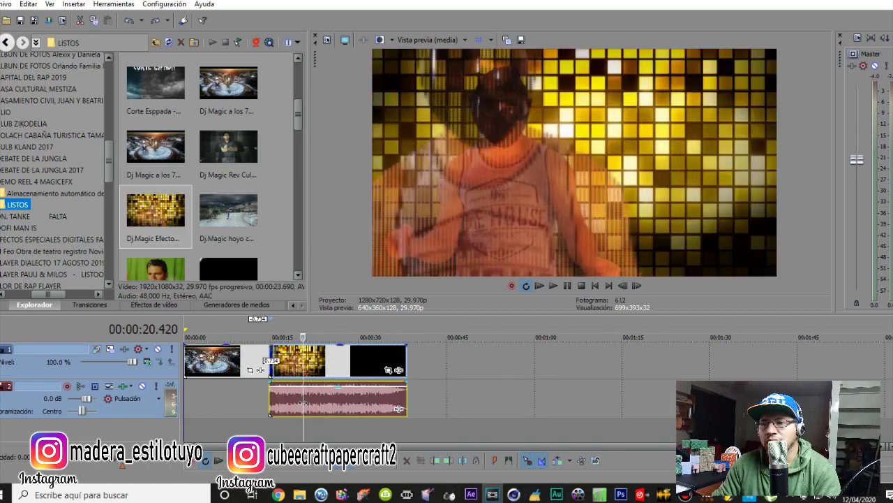
click(348, 363)
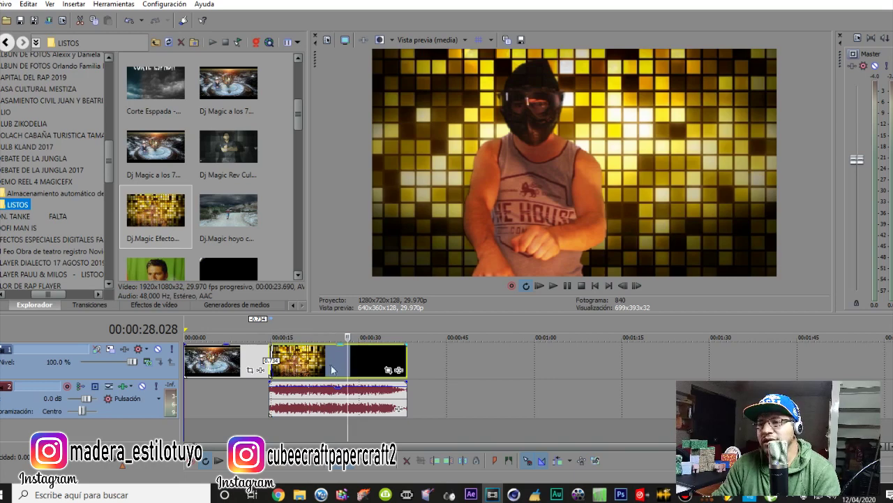
click(320, 398)
click(330, 366)
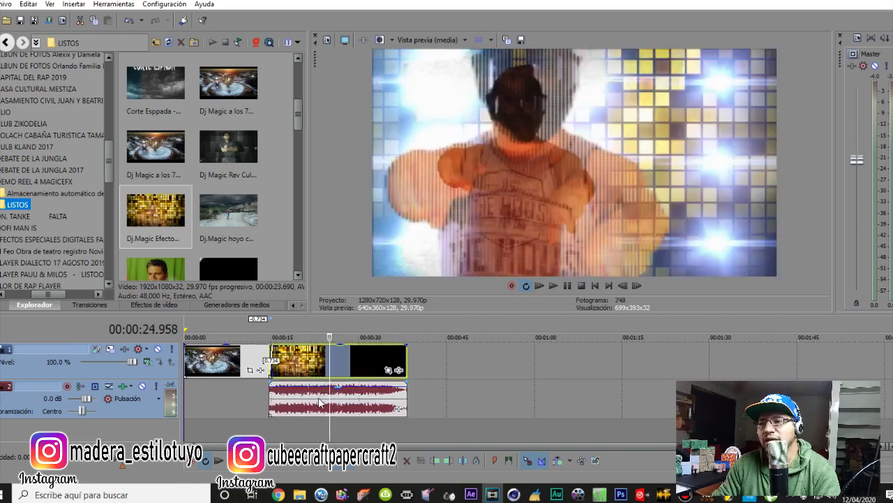
Step: Delete only the second clip's audio event while keeping its video, and undo the deletion
click(318, 407)
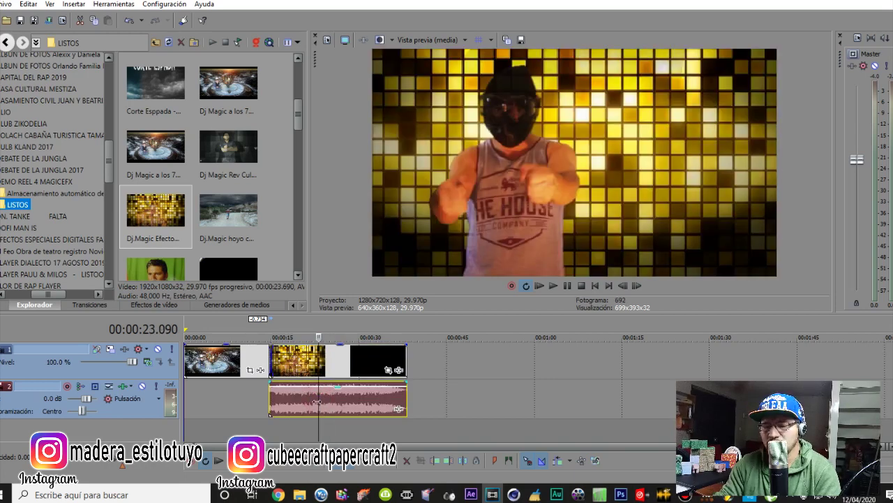
key(Delete)
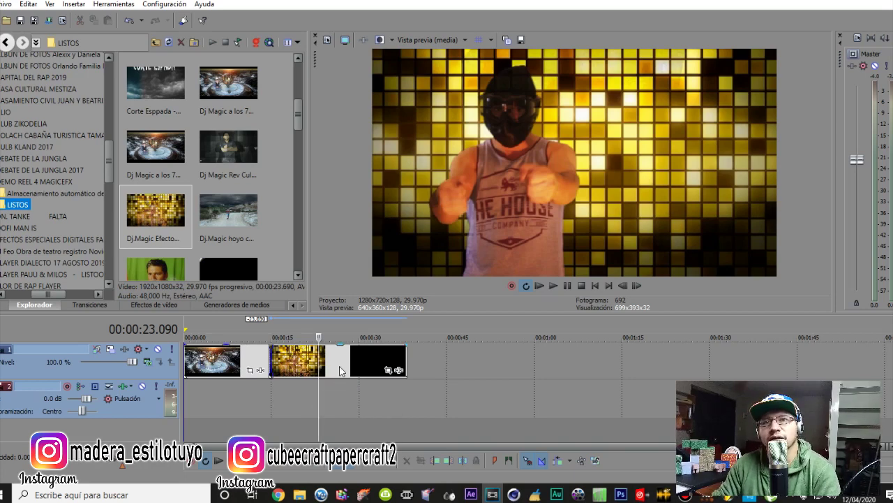
click(223, 365)
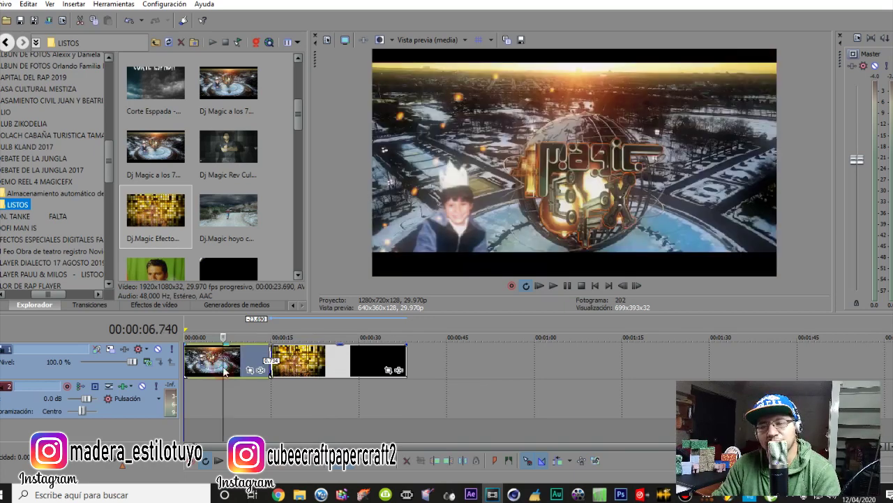
click(209, 393)
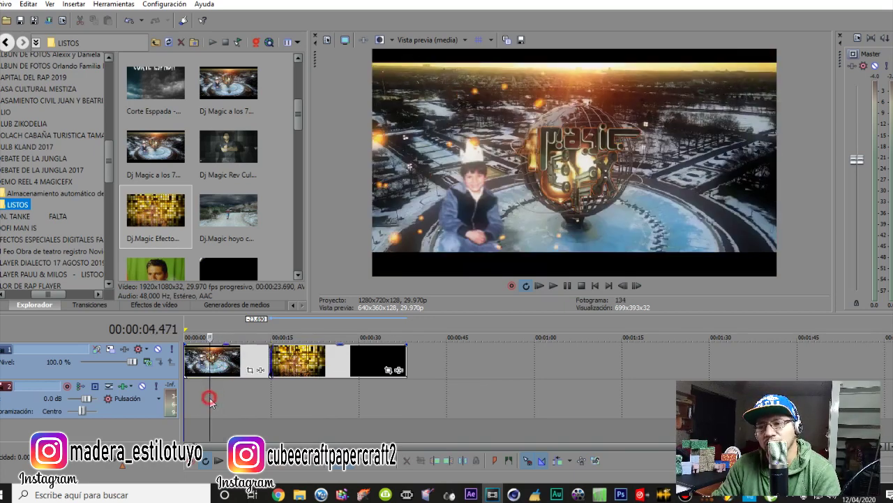
click(300, 375)
key(ctrl+z)
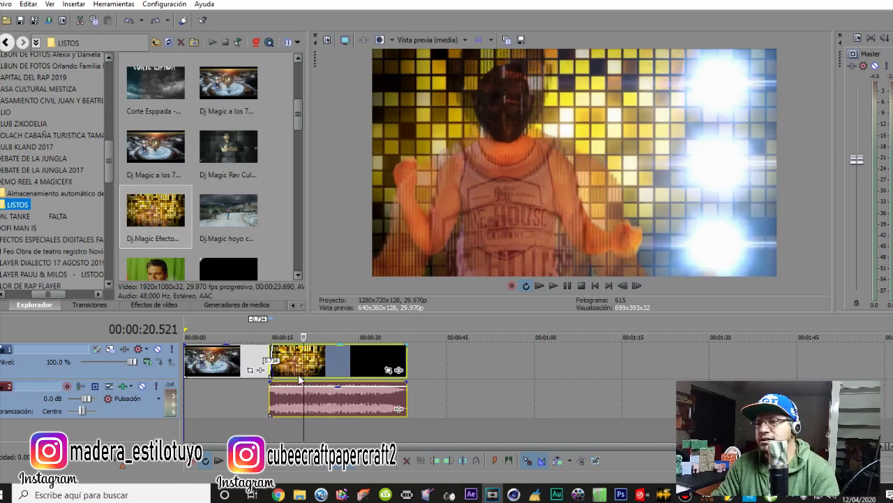
Step: Play the second clip with its audio from about 20 seconds, and replay it from its start at about 14.5 seconds
click(304, 398)
key(space)
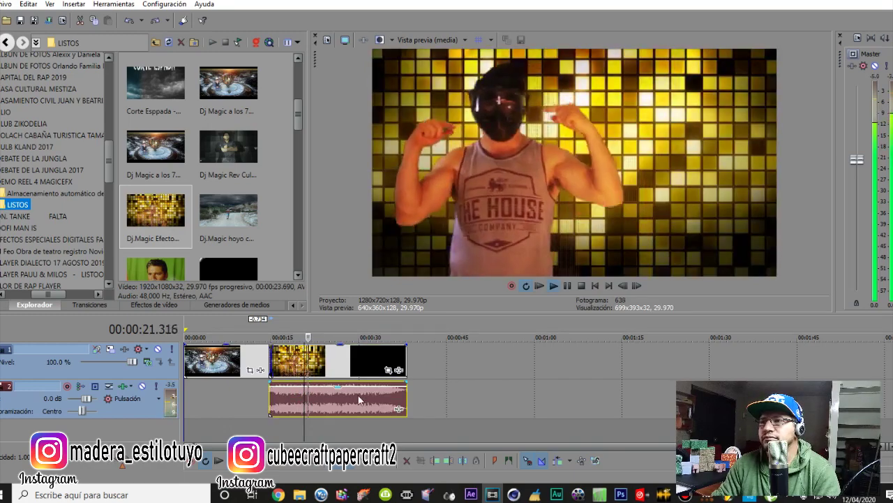
key(space)
click(271, 395)
key(space)
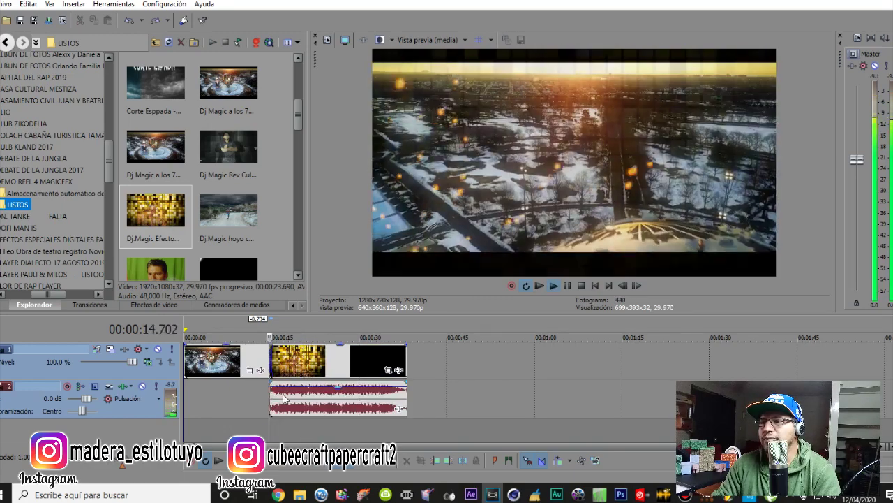
key(space)
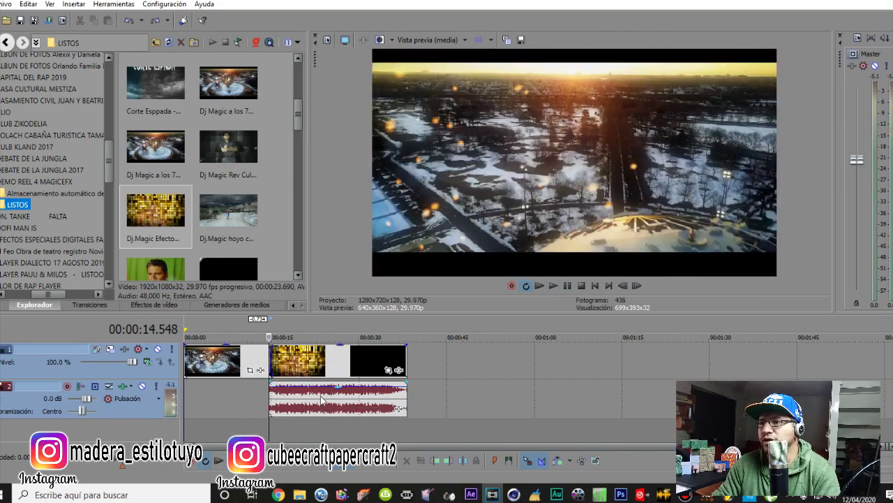
Step: Review the file properties of Dj.Magic Efecto Particulas 2016.mp4, including its audio and video streams, and close them
click(333, 366)
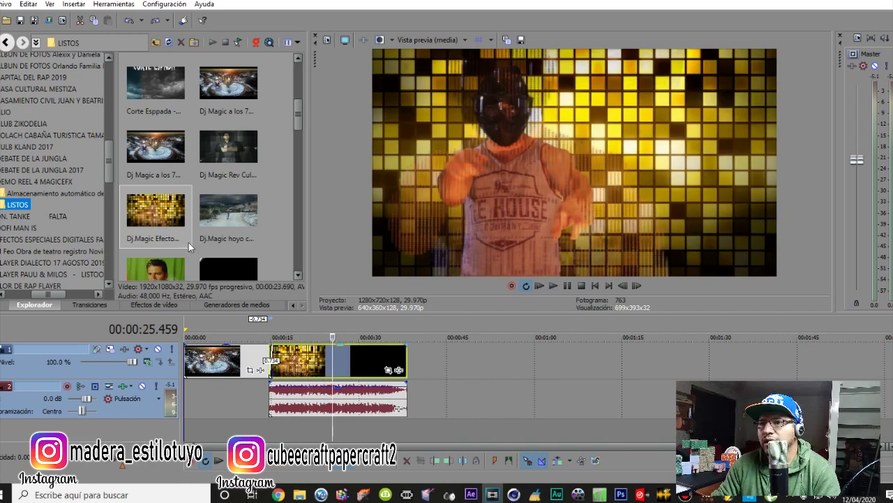
right_click(154, 208)
click(194, 372)
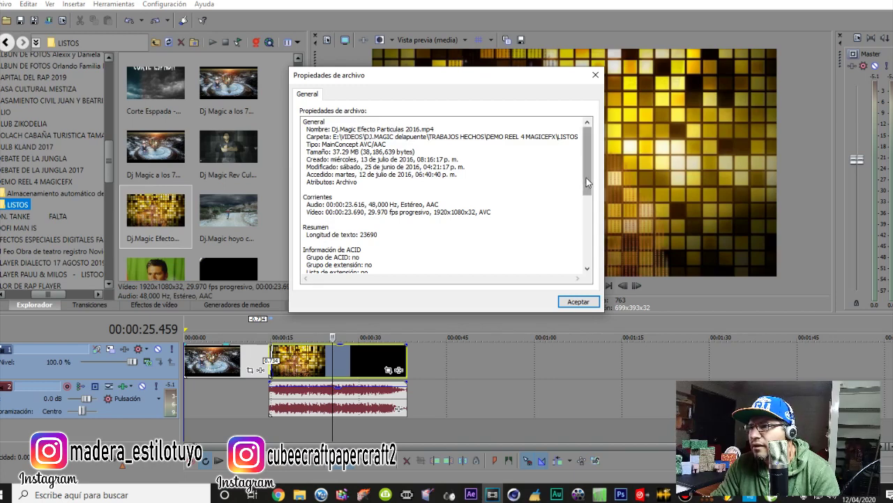
drag(586, 176, 587, 190)
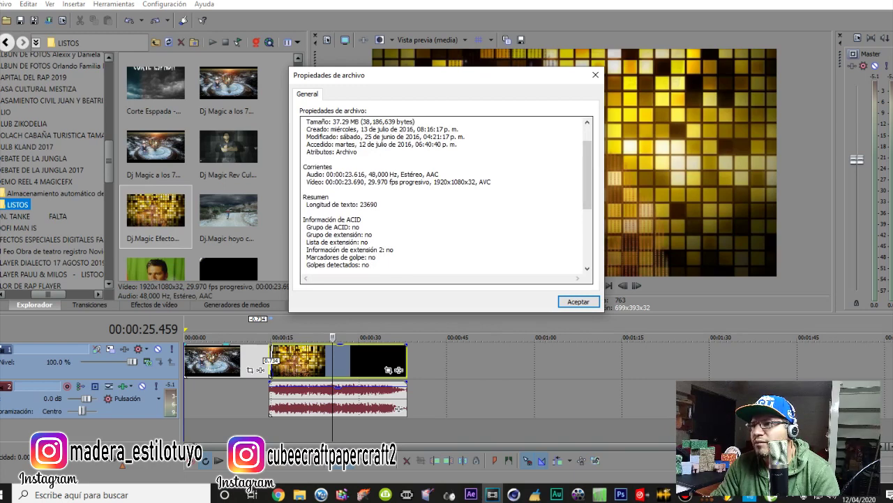
click(578, 302)
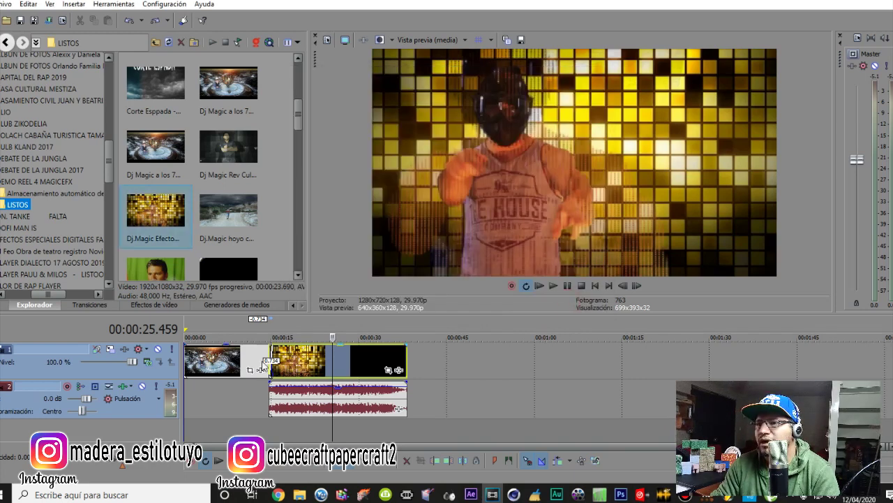
Step: Compare the first and second clips in the preview, and view the second clip's Pan/Crop settings without changing them
click(222, 360)
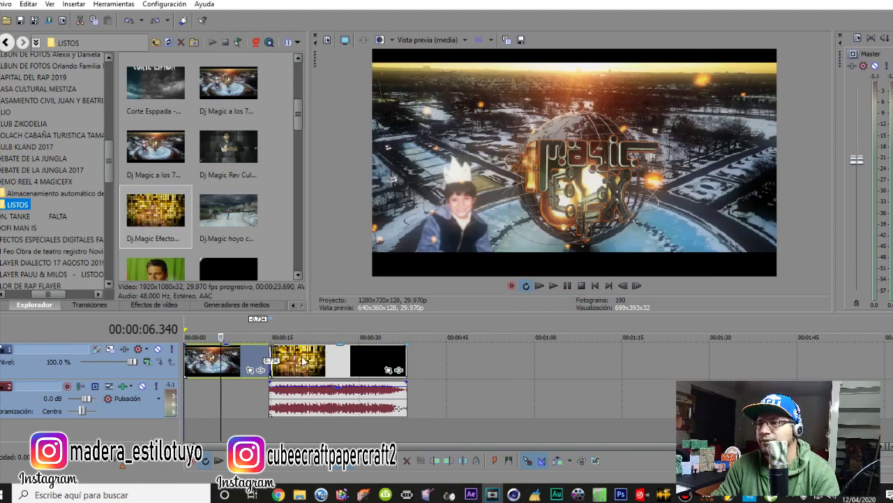
click(322, 358)
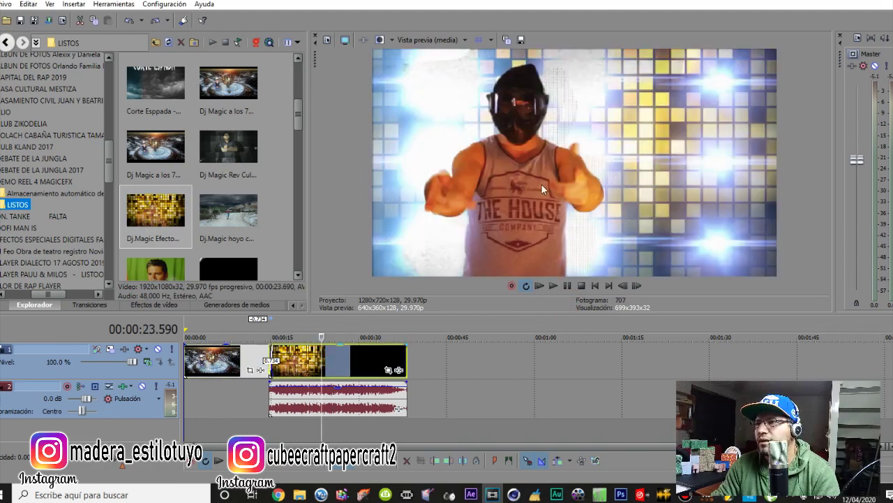
click(334, 360)
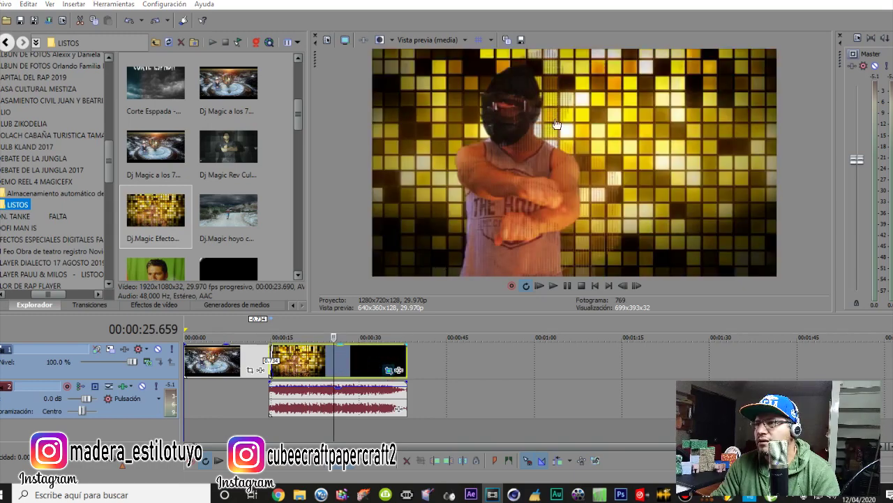
click(389, 370)
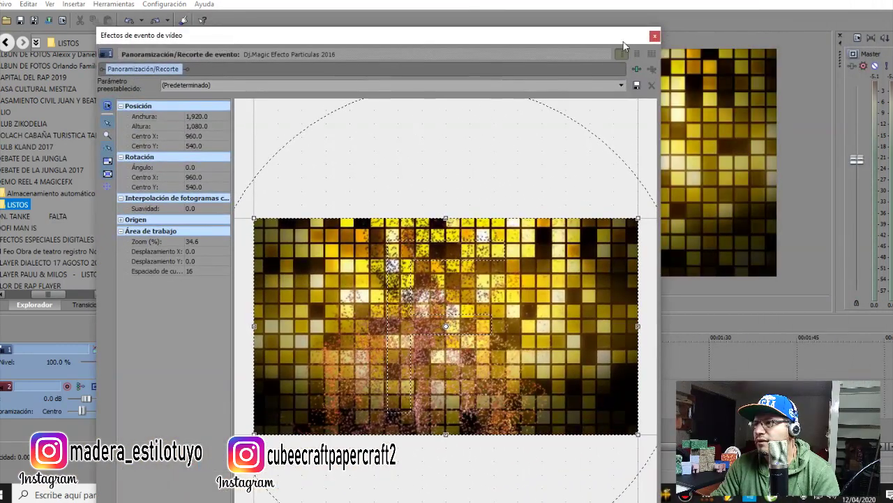
click(654, 36)
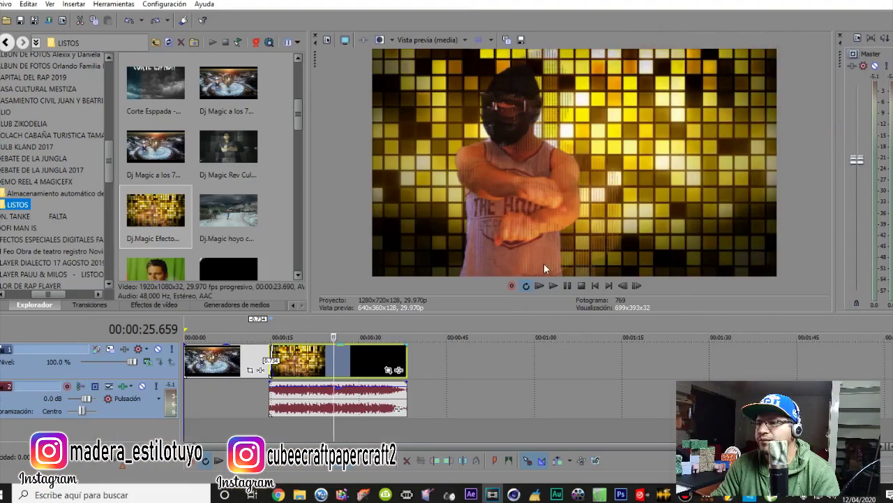
Step: Put the playhead at about 29.5 seconds in the second clip and open the DISEÑO folder inside IMAGENES for media
click(356, 365)
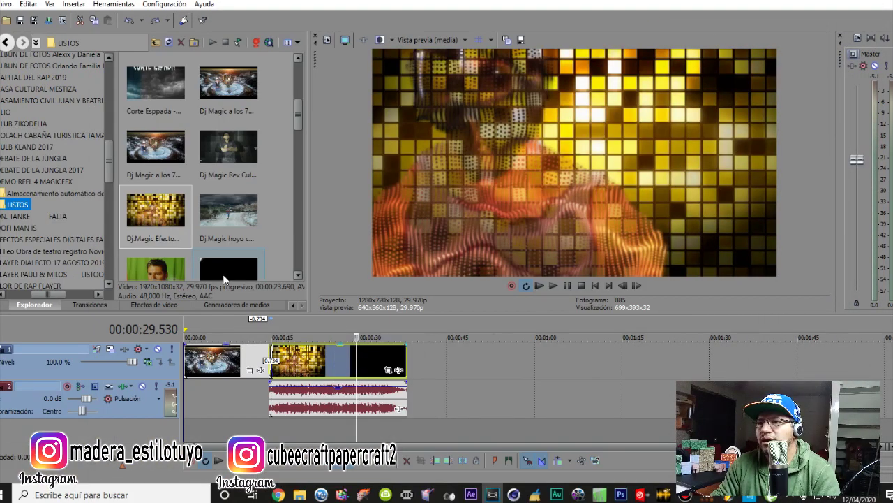
mouse_move(36, 294)
mouse_down()
mouse_move(14, 299)
mouse_move(36, 296)
mouse_up()
scroll(50, 237, up, 3)
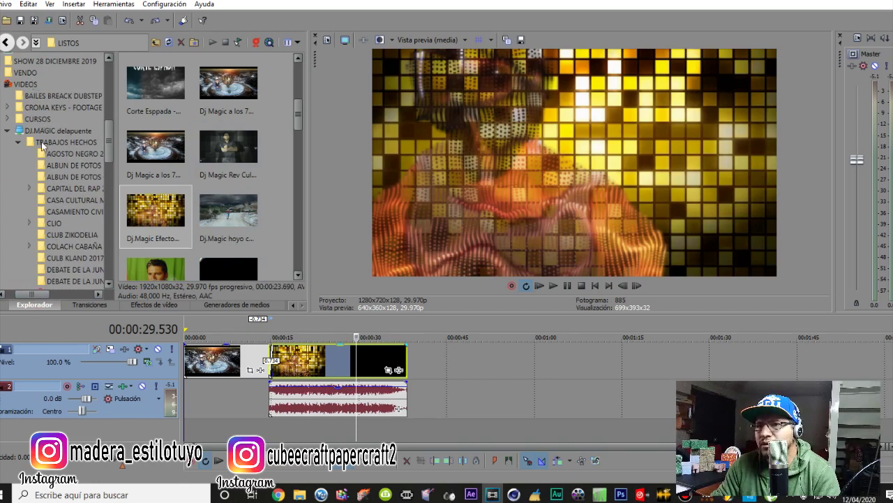
scroll(42, 144, up, 5)
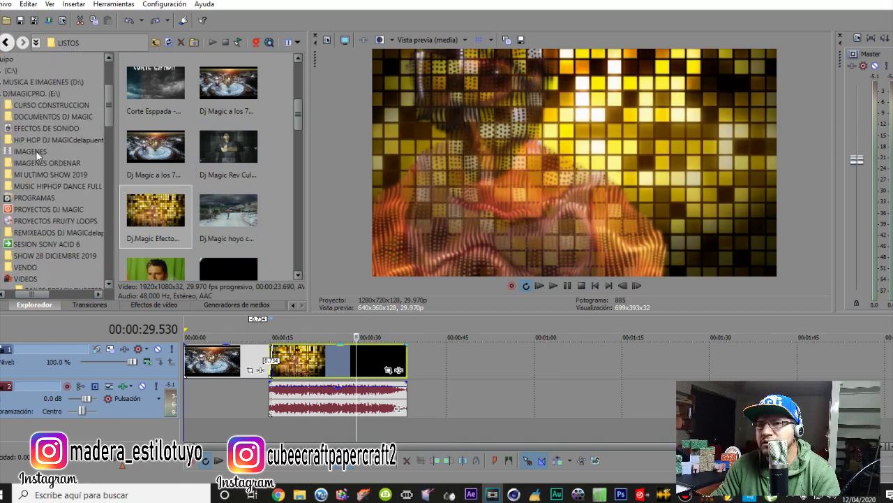
click(35, 150)
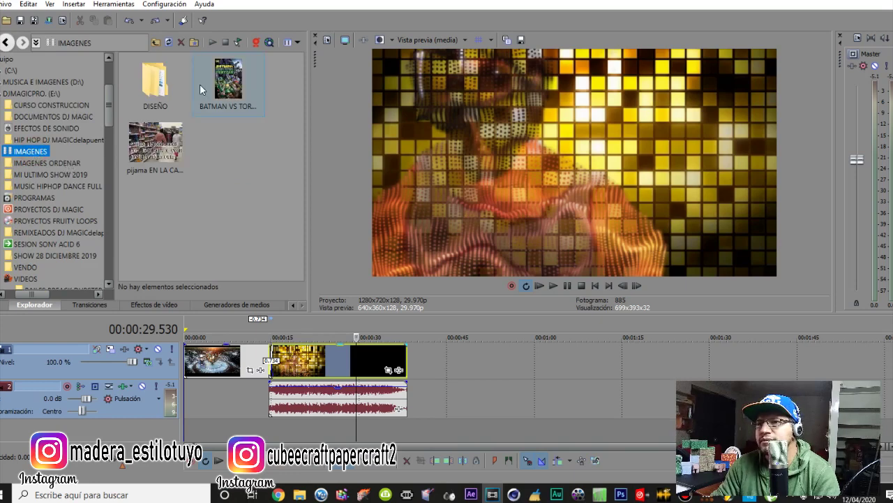
double_click(171, 84)
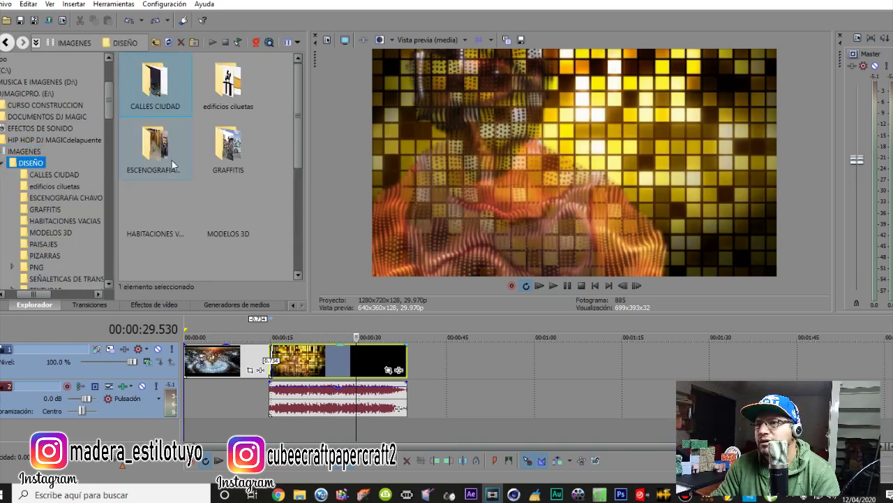
Step: Open the ABSTRACTOS folder inside TEXTURAS and insert the image 01 (2).jpg on the video track at the playhead
drag(300, 148, 282, 254)
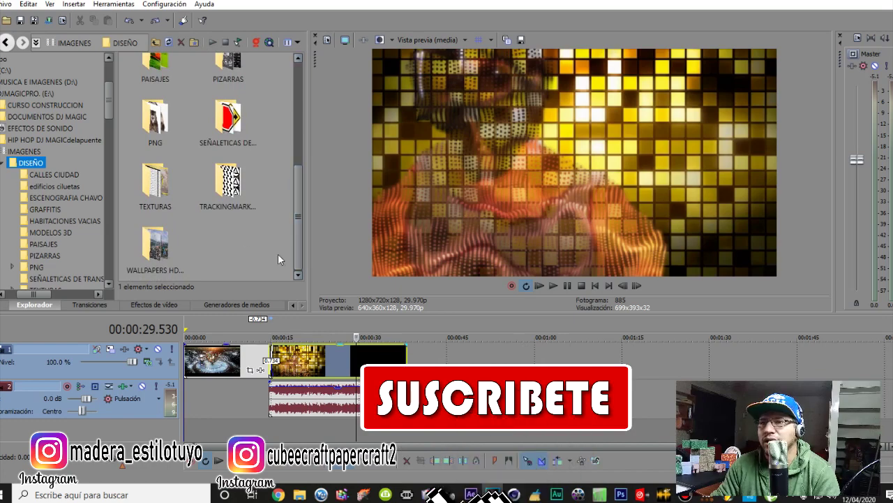
double_click(155, 180)
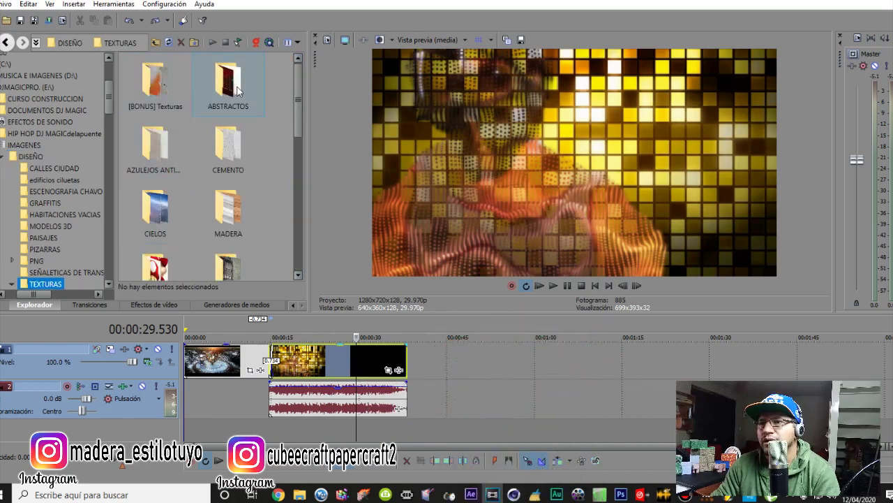
double_click(236, 87)
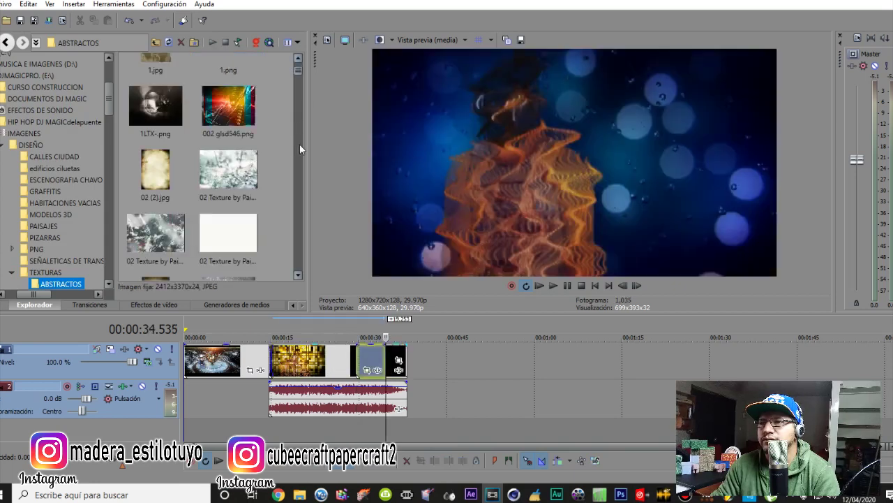
Step: Place the "01 Texture by Pai..." image on the video track beyond the second clip's end, at about 41 seconds
scroll(299, 151, down, 3)
scroll(299, 150, up, 6)
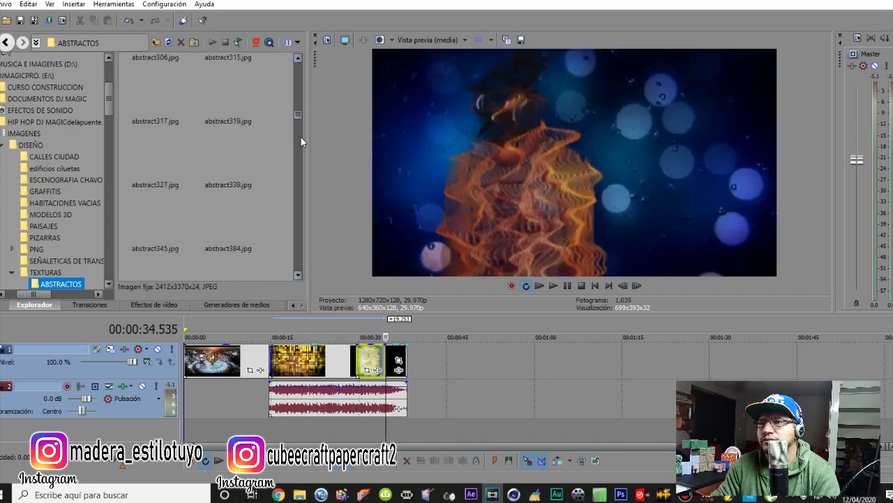
click(157, 77)
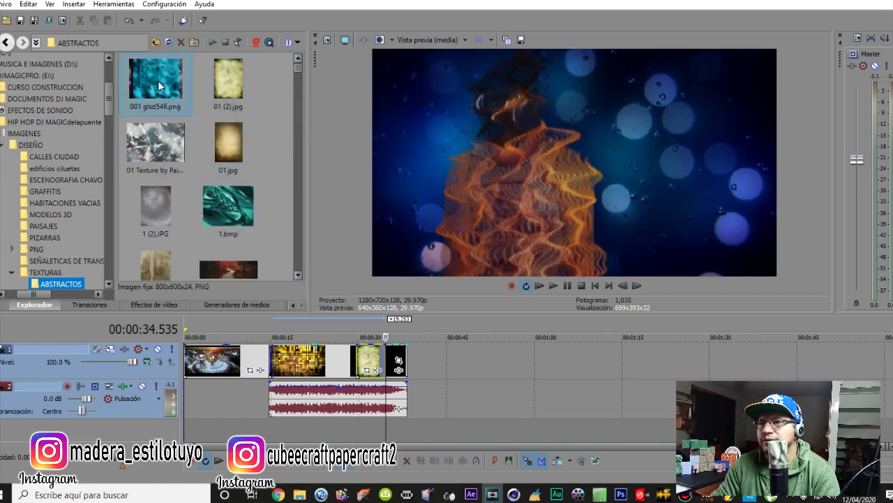
drag(146, 160, 430, 367)
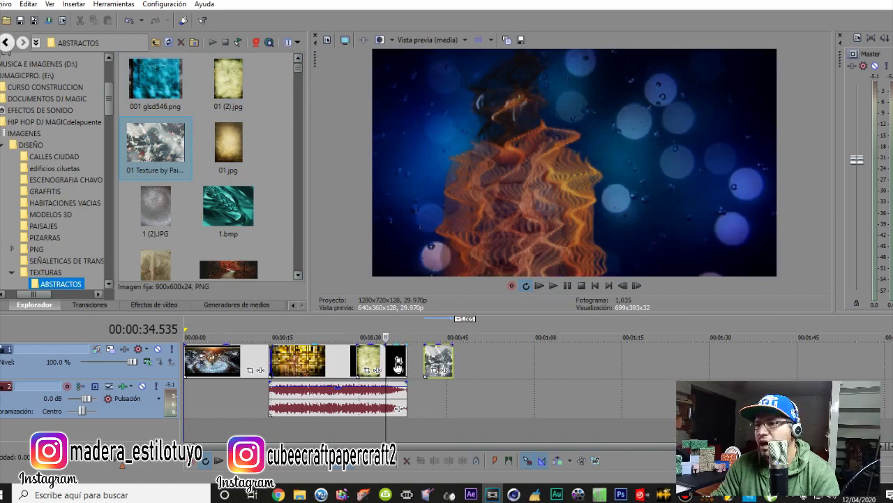
Step: Move the 01 (2).jpg image off the second clip to about 49 seconds, and delete both still images from the video track
click(234, 85)
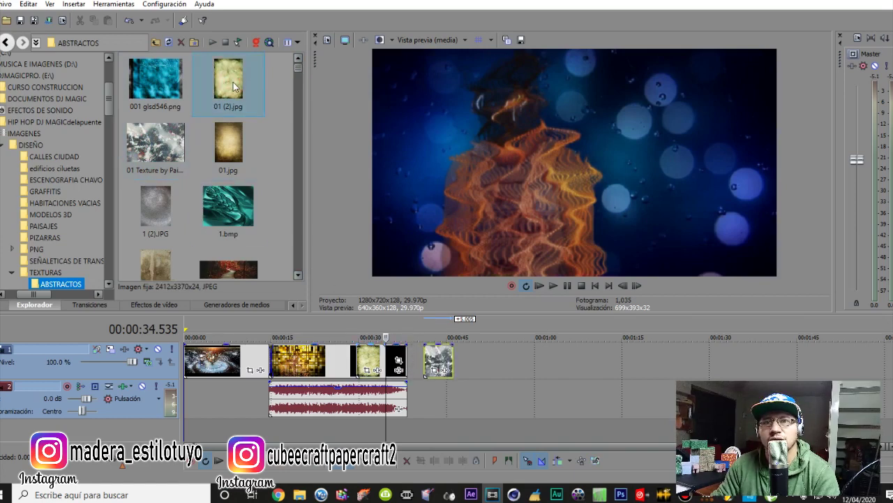
drag(367, 366, 487, 368)
click(485, 366)
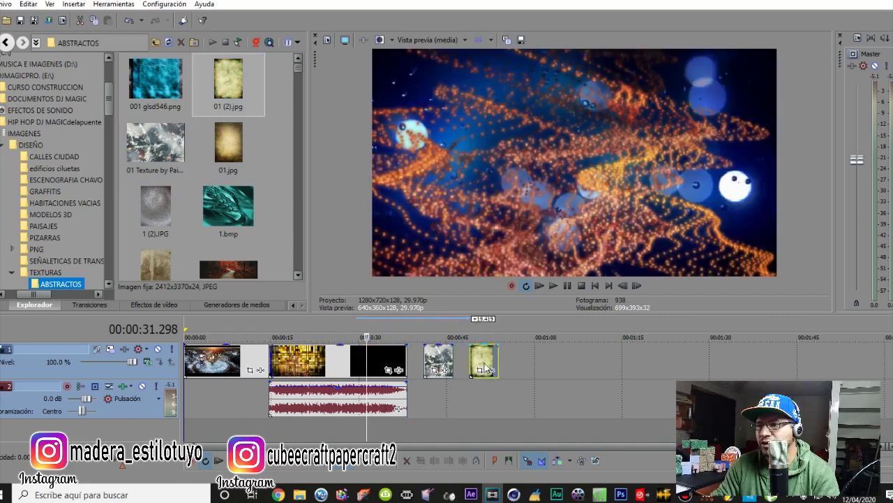
click(442, 355)
key(Delete)
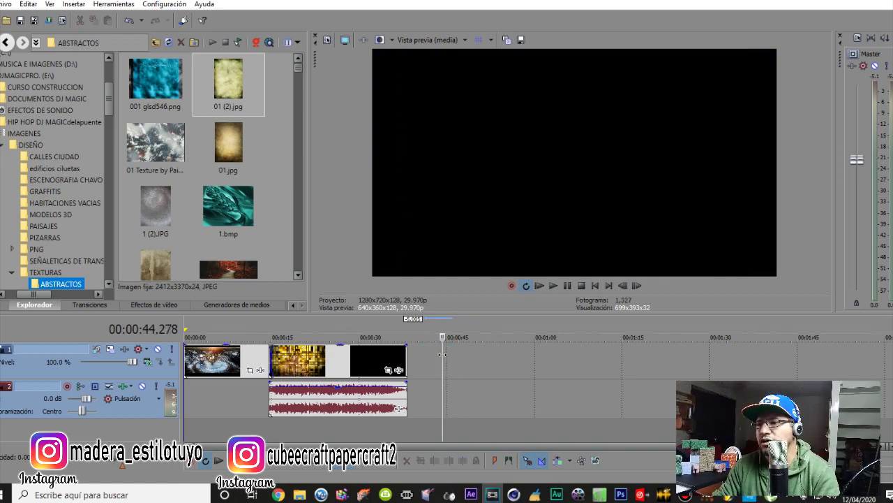
click(409, 358)
click(421, 360)
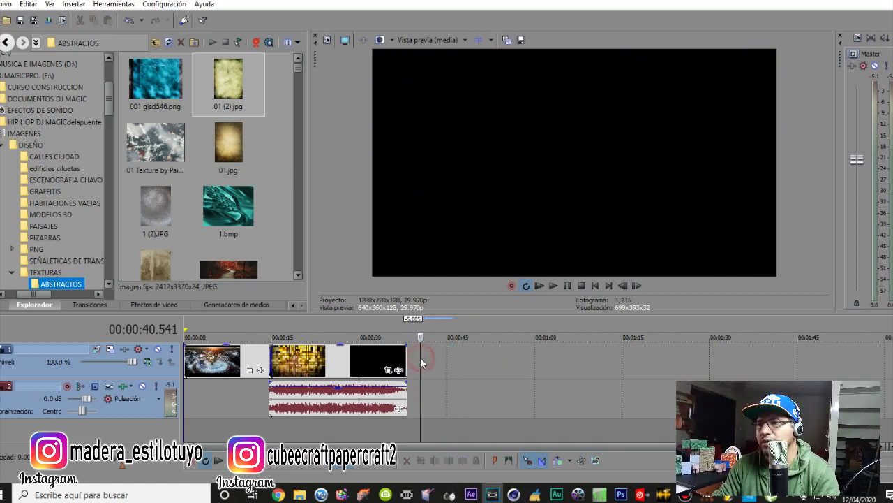
Step: Place the image 001 glsd546.png on the video track directly against the second clip's end
click(146, 78)
drag(146, 74, 431, 349)
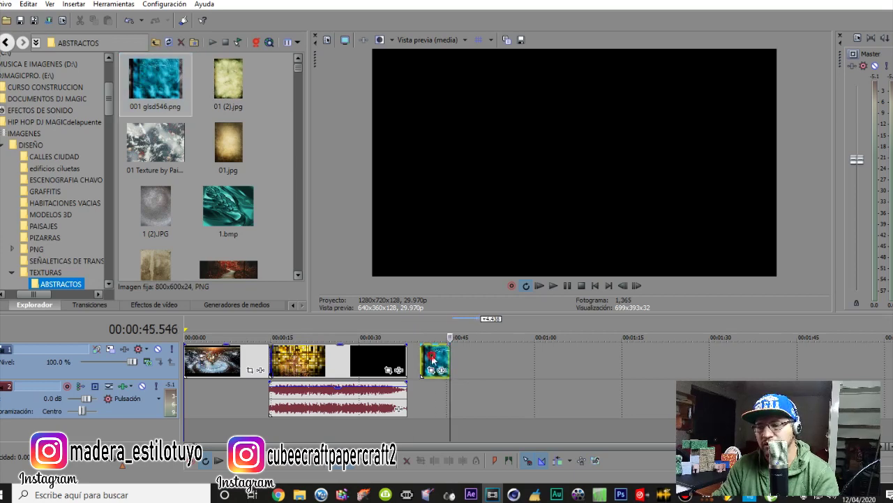
key(ctrl+z)
drag(146, 83, 416, 359)
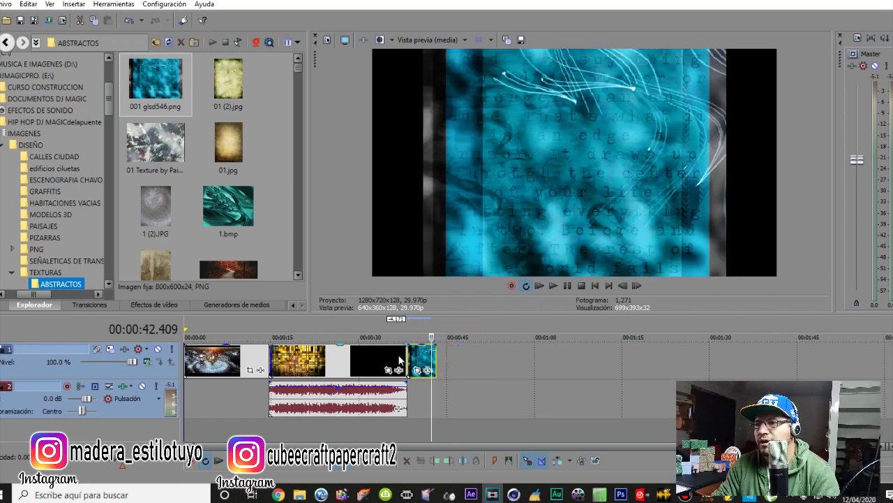
Step: Play the cut from the second clip's end into the blue image, and put the playhead at about 41 seconds
click(399, 362)
key(space)
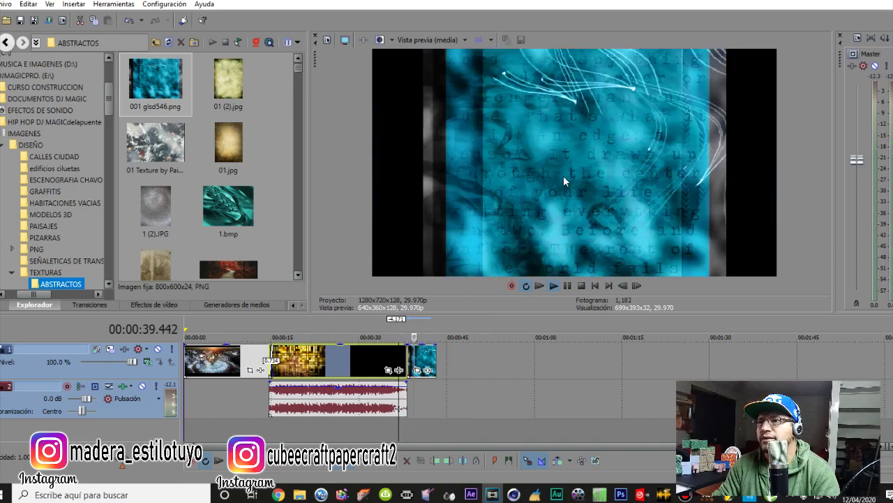
key(space)
click(423, 357)
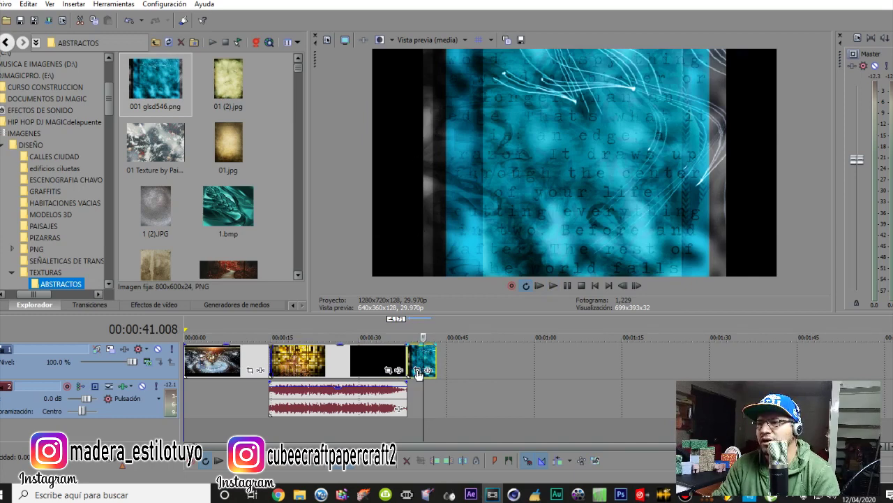
Step: View the plug-ins offered for the blue image's video event effects and close the chooser without adding any
scroll(418, 373, up, 3)
drag(532, 369, 569, 370)
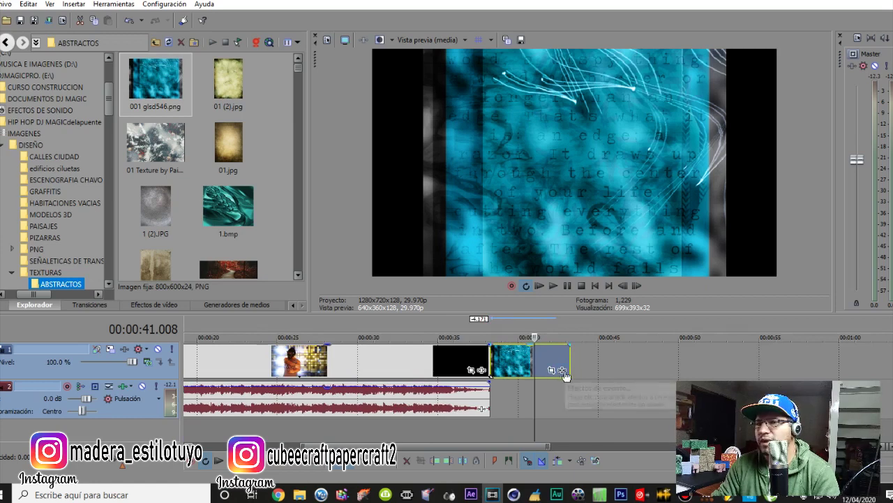
click(562, 370)
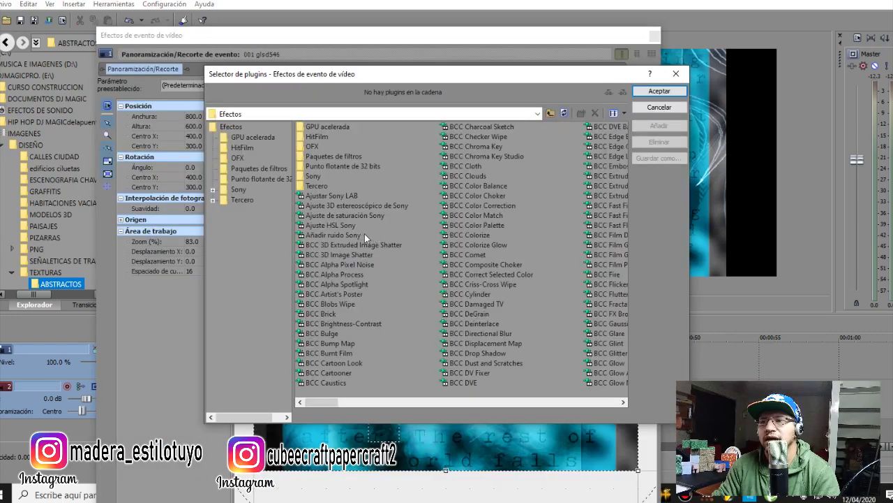
click(676, 73)
click(653, 37)
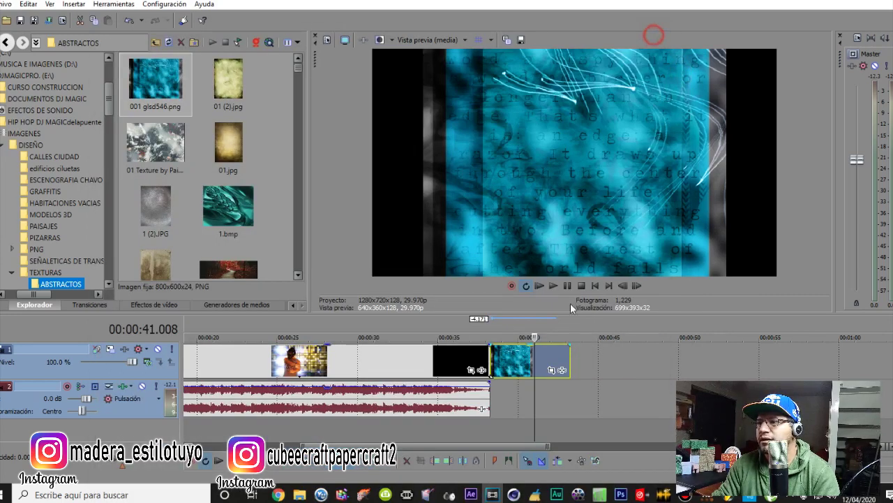
Step: Open the blue image's Pan/Crop settings beside the preview and shrink the crop frame to 600 by 450
click(552, 370)
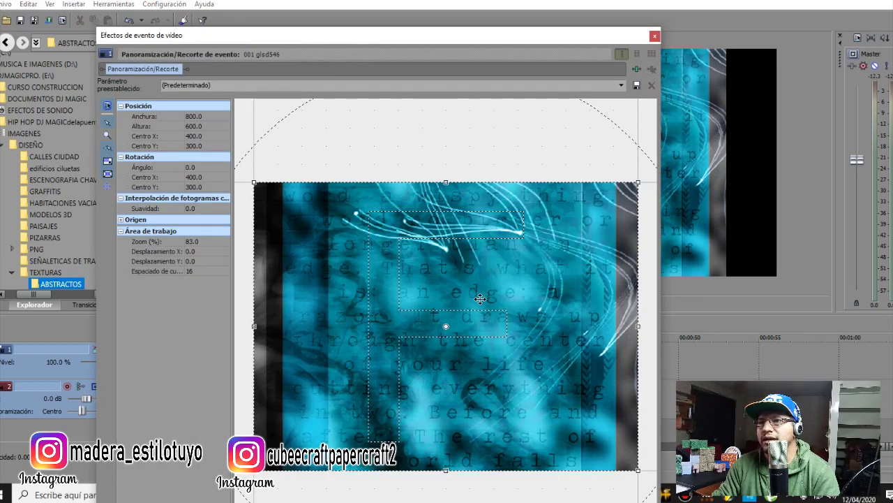
scroll(423, 319, down, 3)
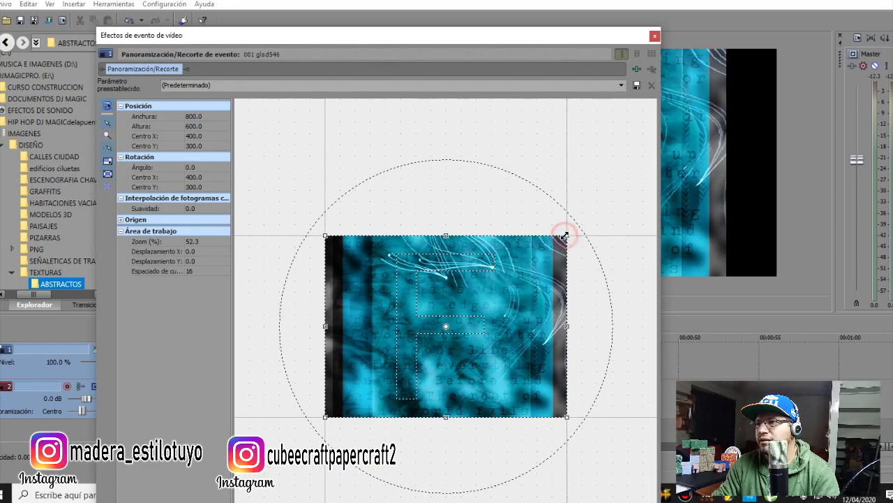
drag(571, 33, 470, 29)
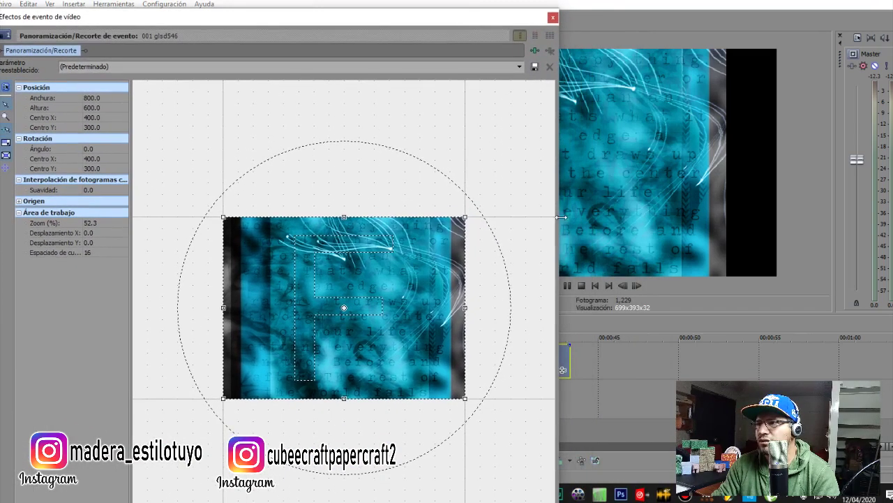
drag(562, 2, 376, 24)
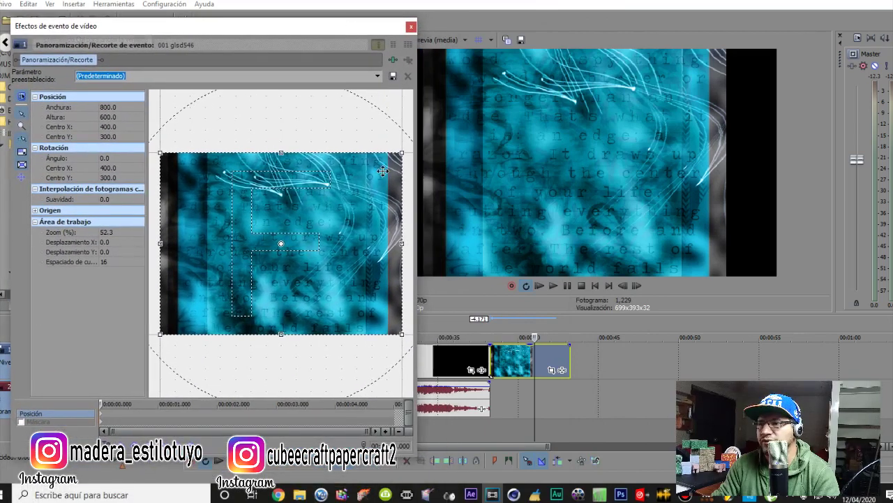
drag(401, 332, 372, 314)
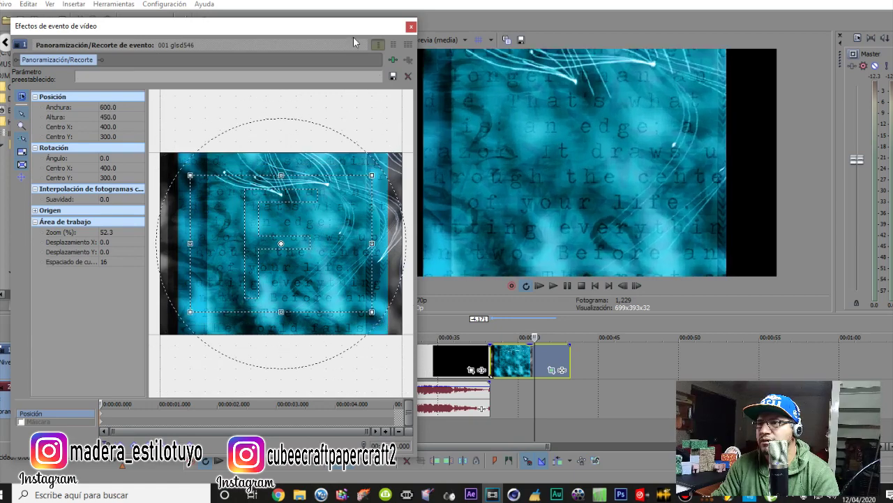
drag(347, 28, 277, 56)
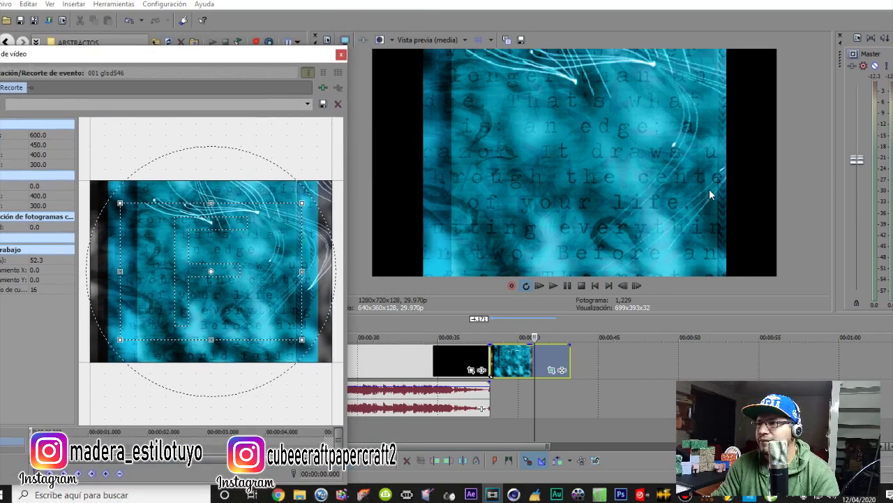
click(402, 116)
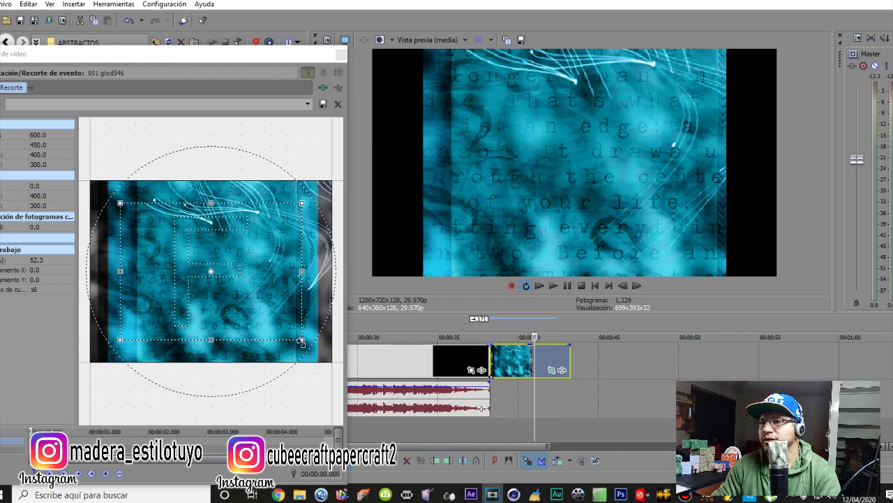
Step: Enlarge the blue image's crop frame to a width of 700, match it to the output aspect, and close Pan/Crop
drag(301, 339, 311, 363)
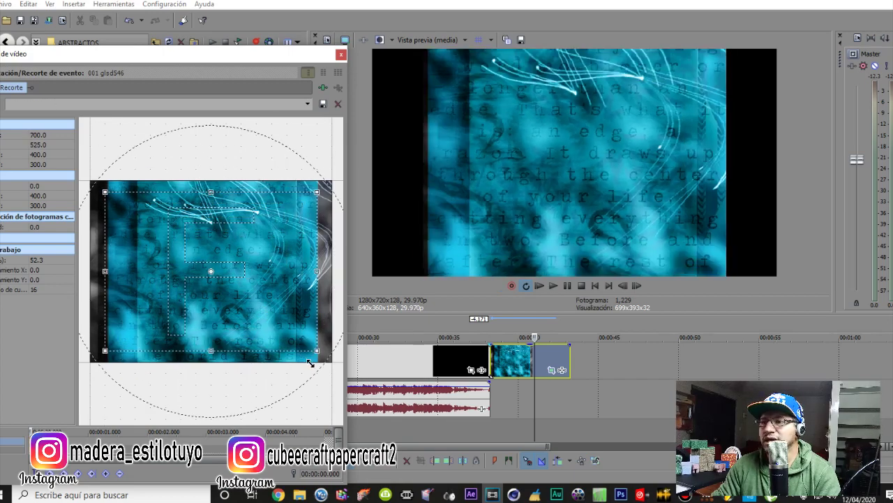
right_click(271, 314)
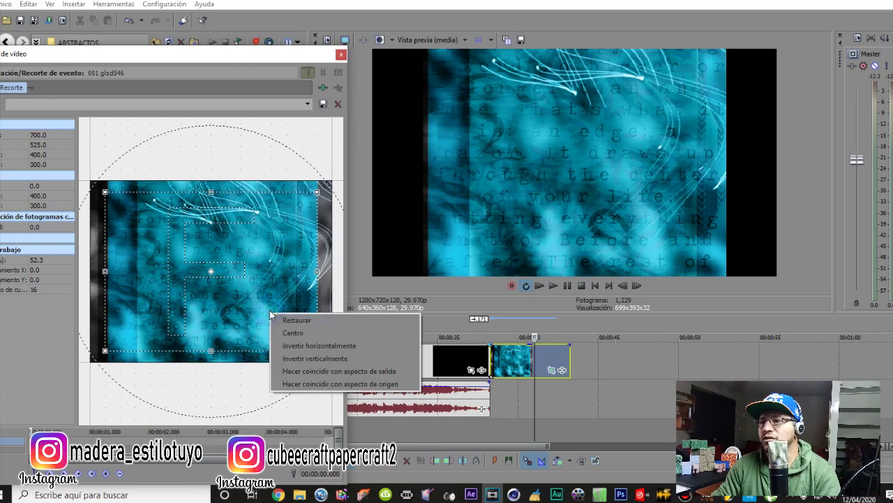
click(318, 375)
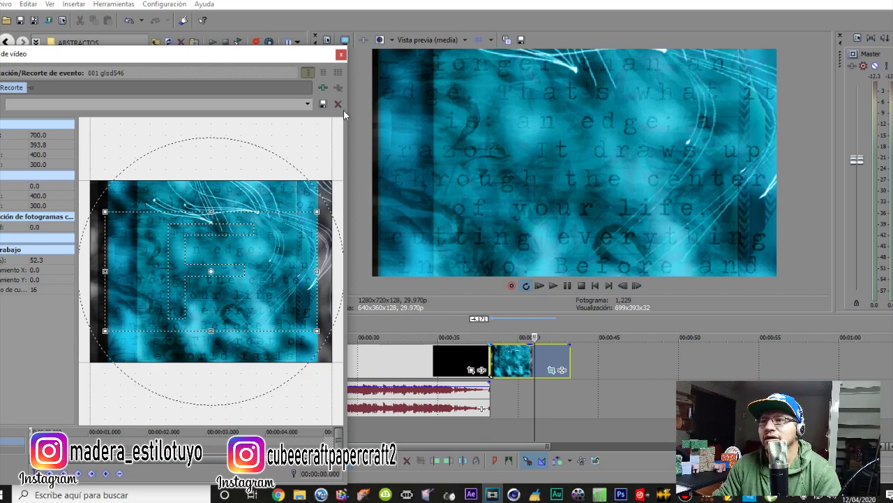
click(341, 55)
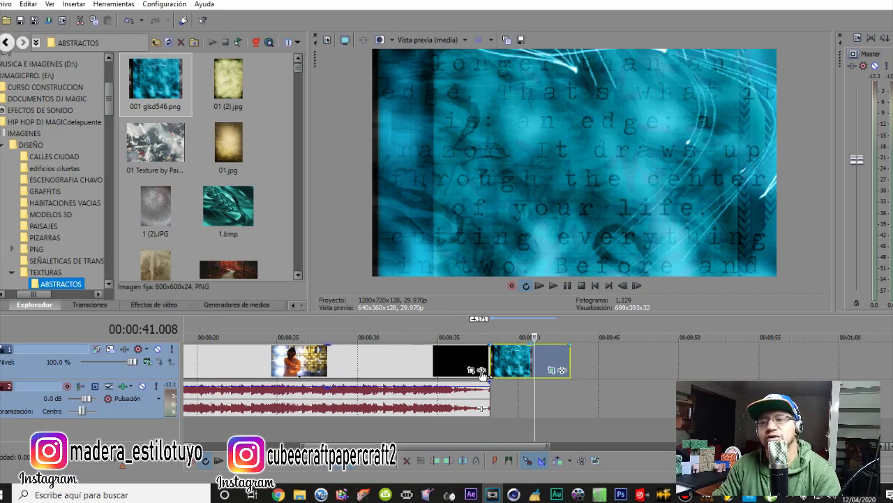
Step: Put the playhead over the blue image and view the project's video properties without changing them
scroll(492, 375, down, 2)
click(507, 384)
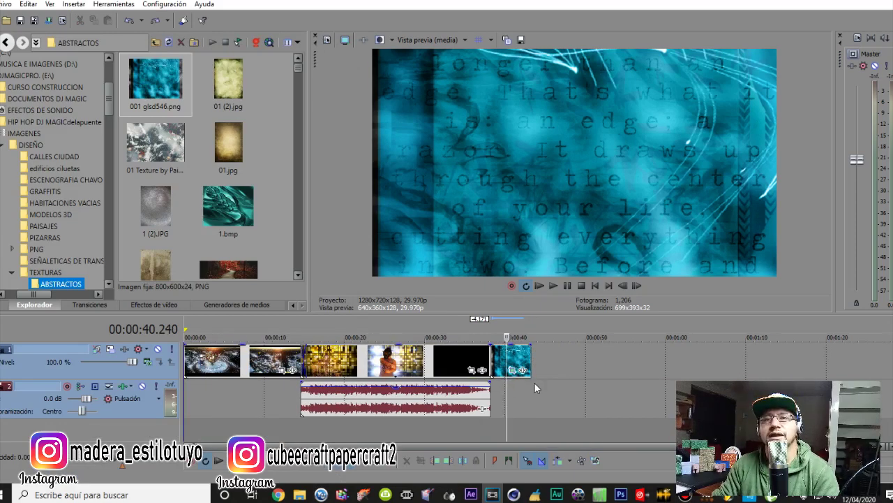
click(515, 364)
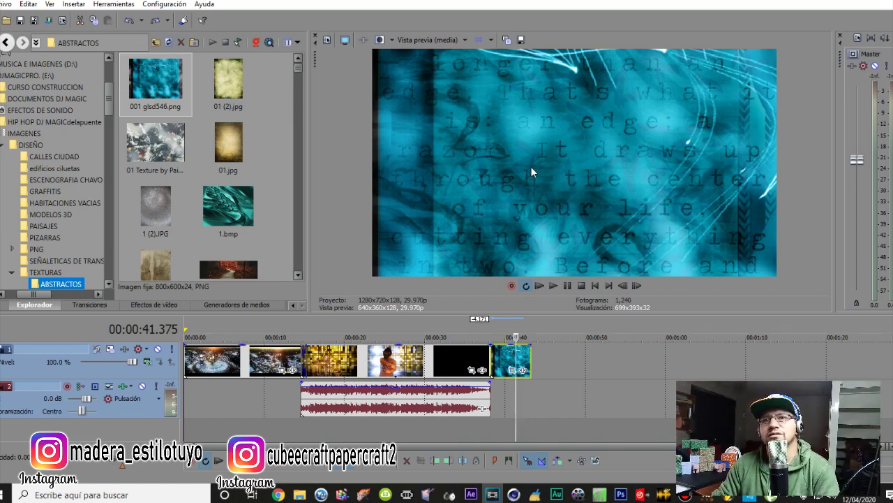
click(326, 40)
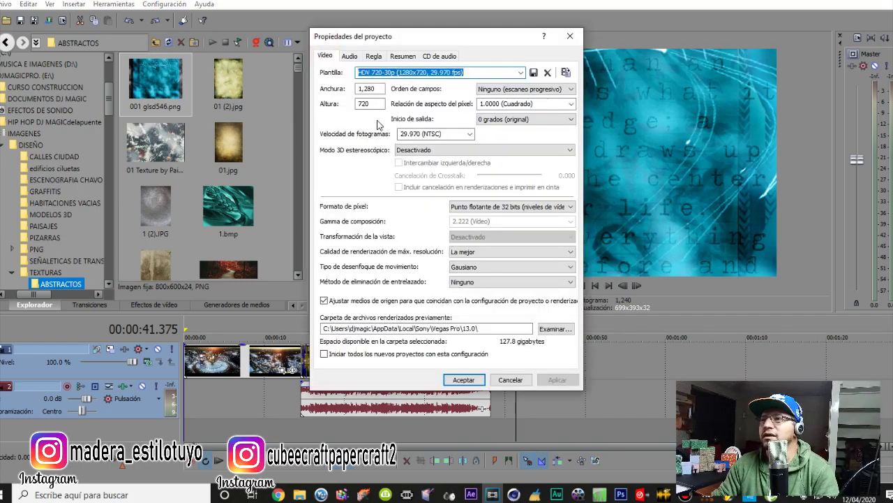
click(569, 39)
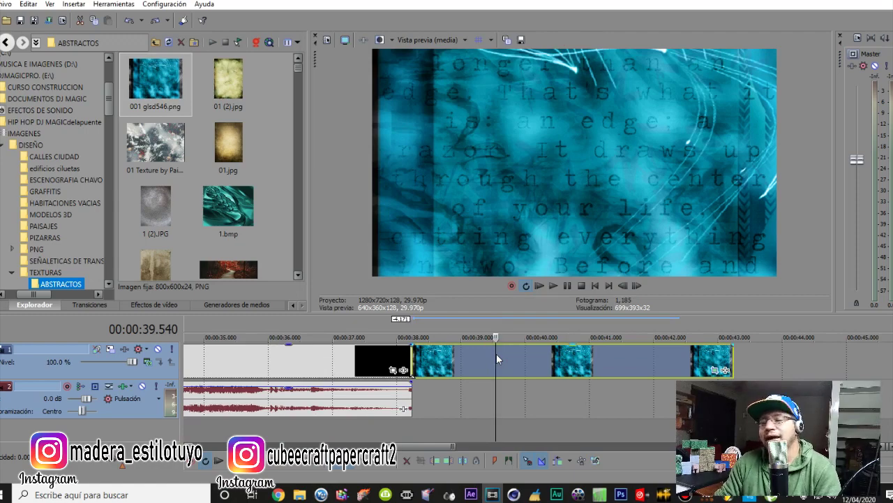
click(483, 356)
scroll(483, 357, down, 5)
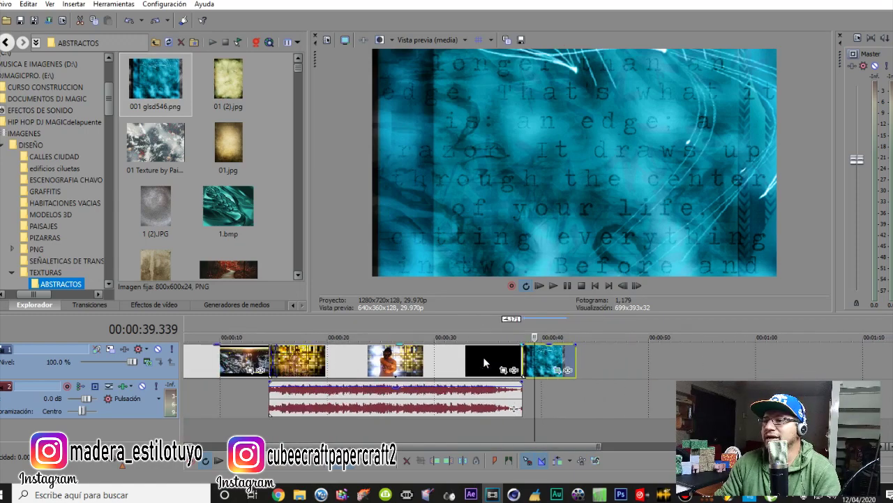
scroll(483, 356, down, 2)
click(428, 362)
scroll(433, 351, up, 4)
scroll(450, 355, down, 2)
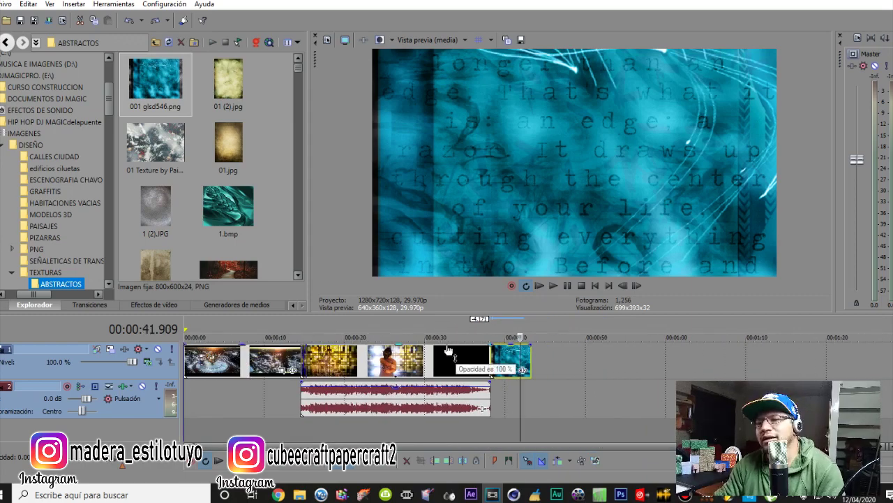
Step: Preview the first clip by playing it from about 3.7 seconds
click(246, 372)
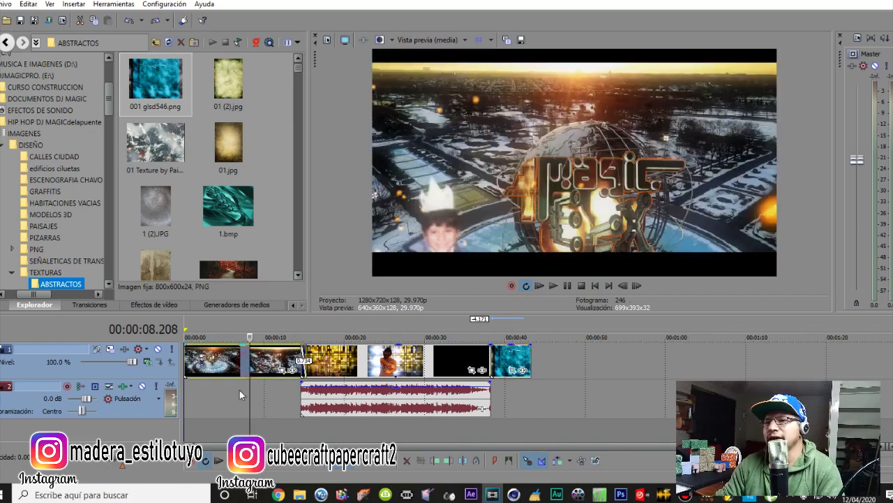
scroll(230, 377, up, 2)
click(243, 360)
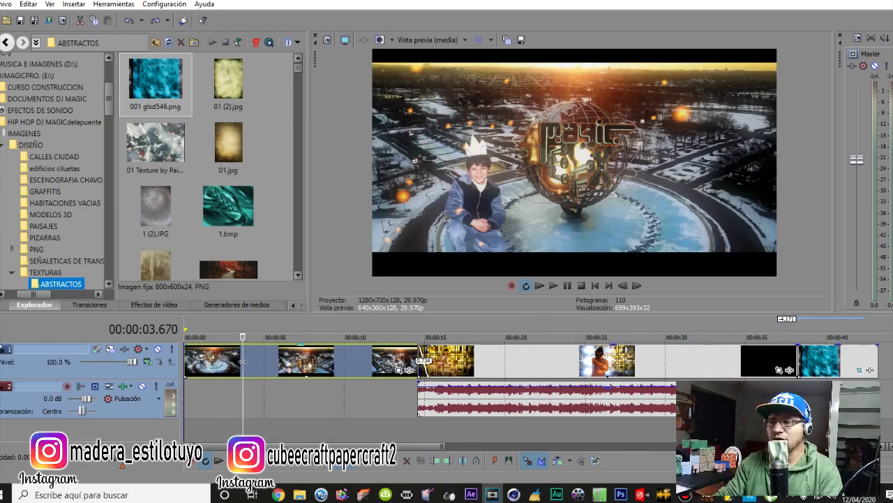
key(space)
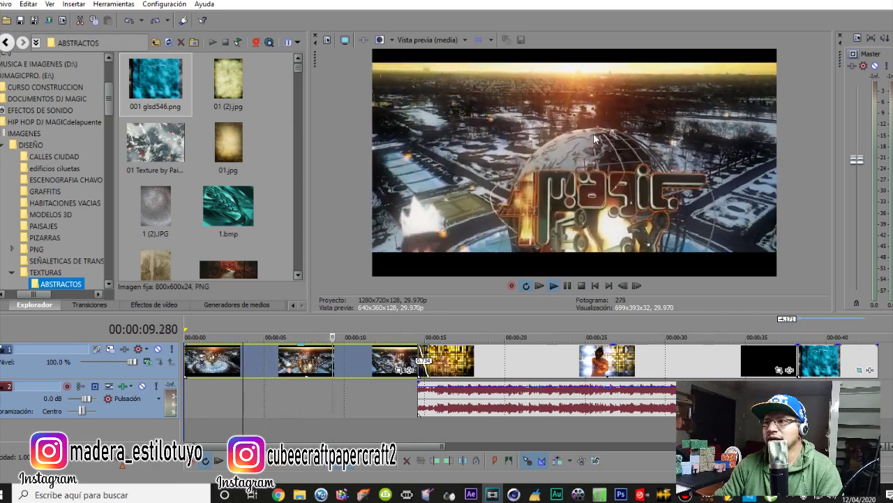
key(space)
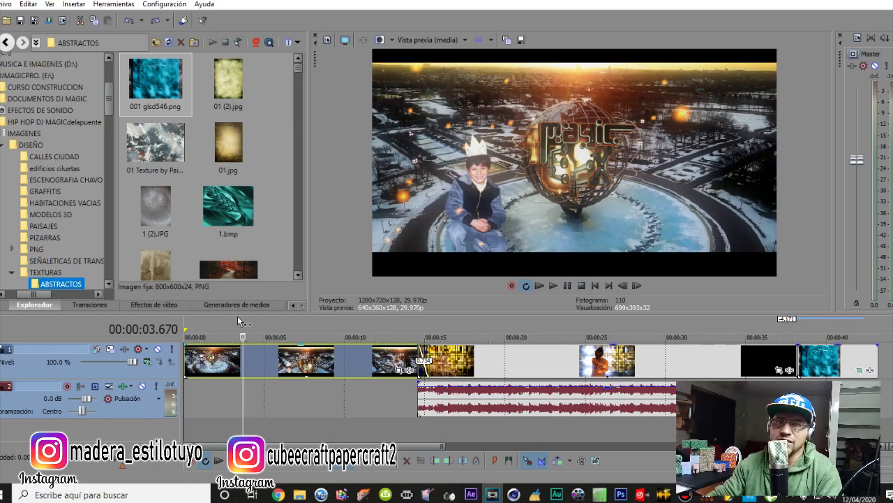
Step: Disable resampling in the event properties of the first video clip on the timeline
right_click(255, 366)
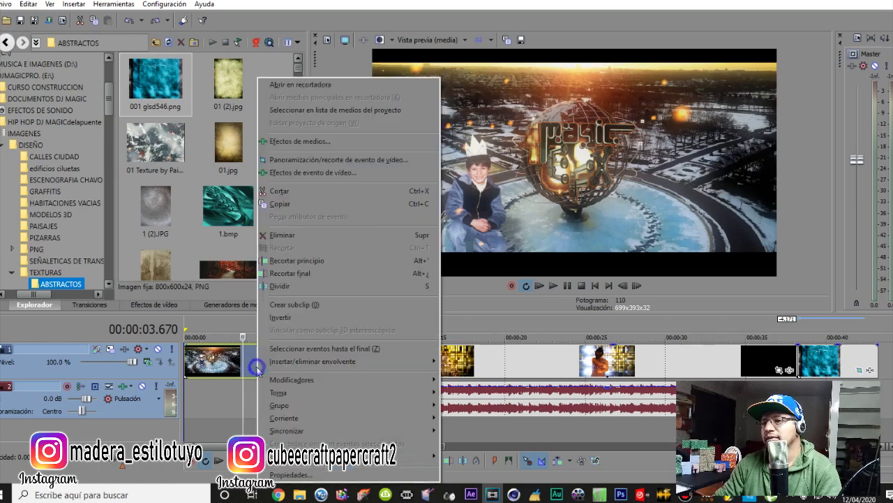
click(302, 476)
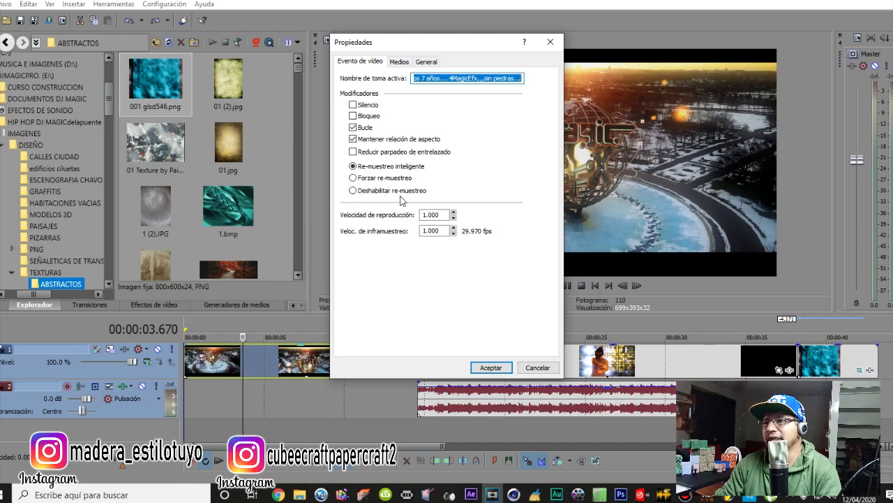
click(353, 191)
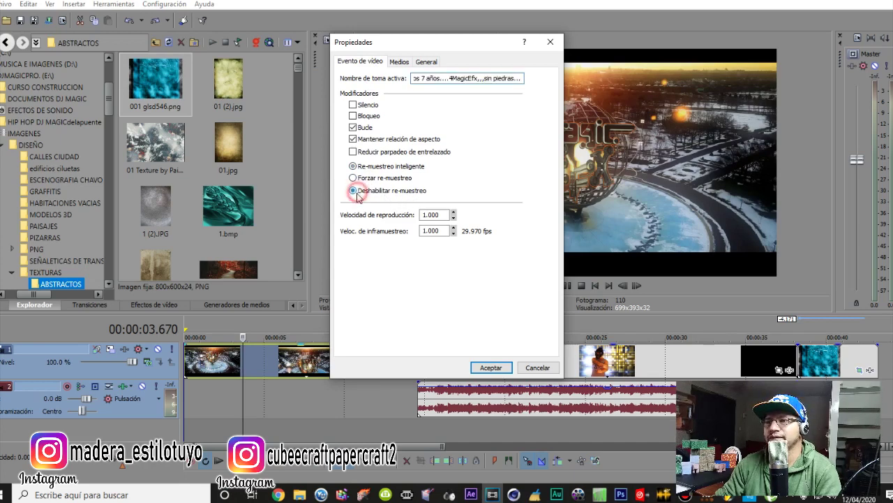
click(489, 367)
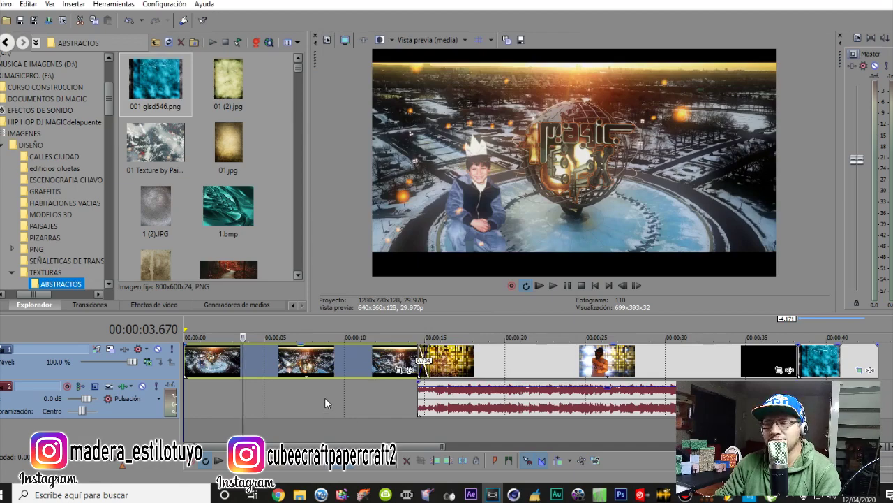
Step: Disable resampling in the event properties of the second video clip, Dj.Magic Efecto Particulas 2016
scroll(325, 400, down, 2)
click(406, 353)
right_click(406, 353)
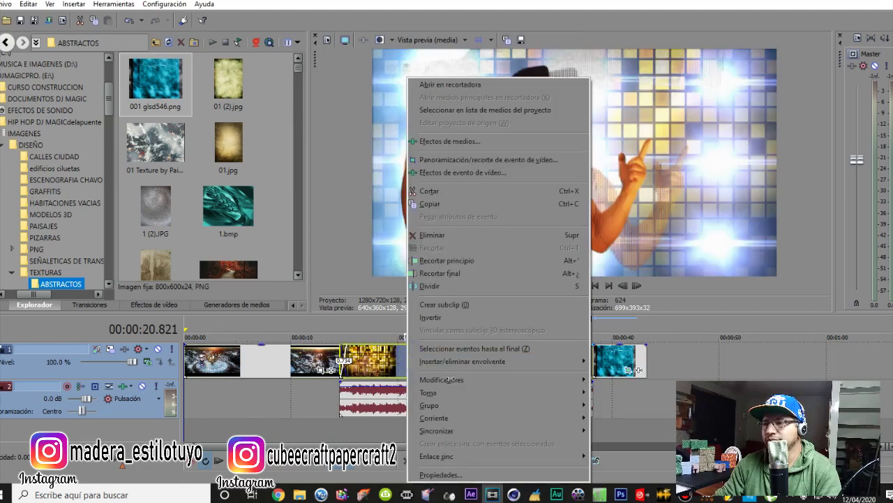
click(439, 475)
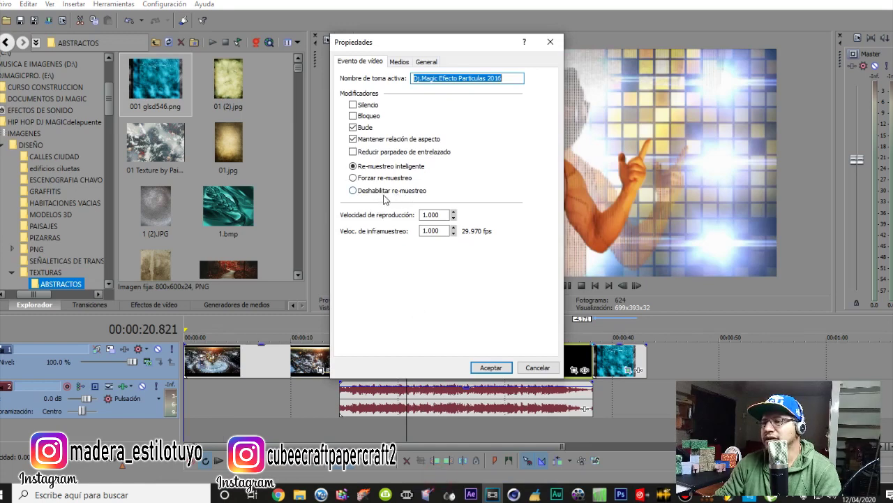
click(353, 190)
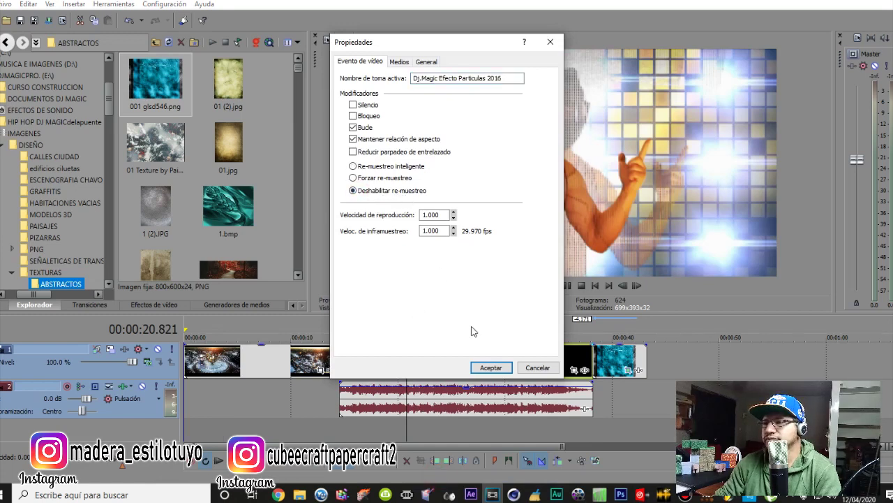
click(490, 367)
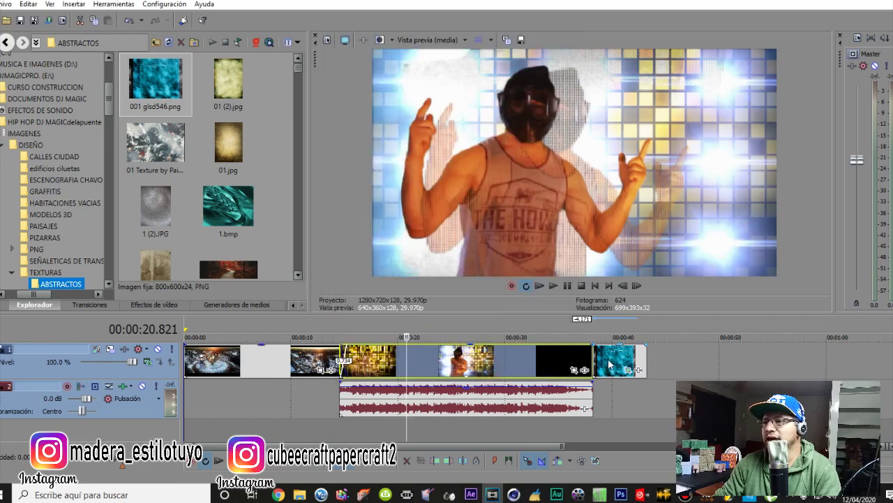
Step: Disable resampling in the event properties of the blue image 001 glsd546
right_click(607, 360)
click(657, 479)
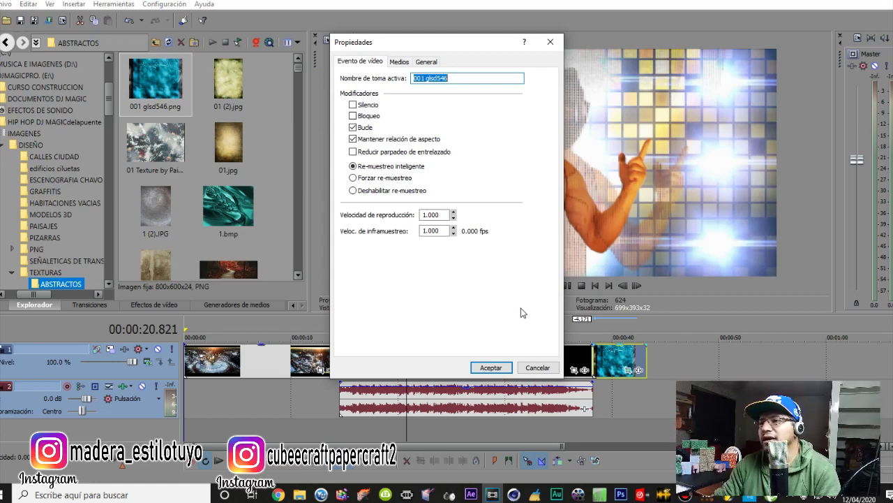
click(382, 189)
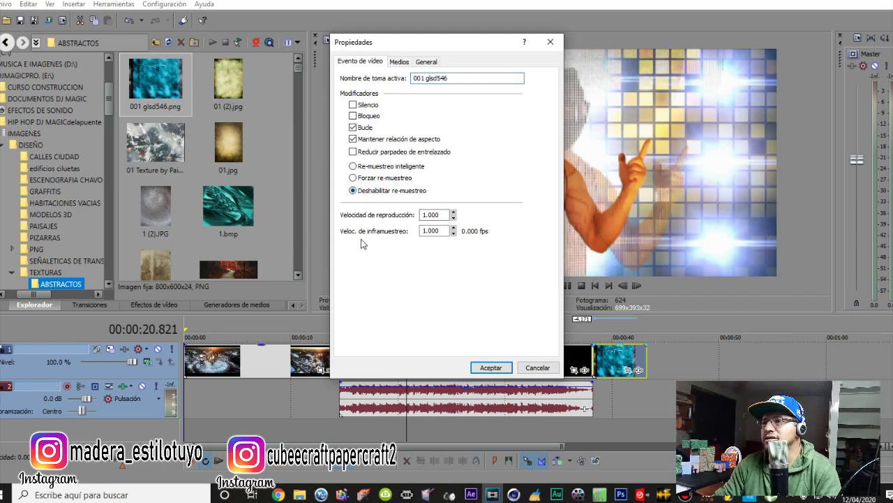
click(489, 368)
Step: Preview the blue image from about 40 seconds and the end of the first clip from about 13.4 seconds
click(621, 392)
key(space)
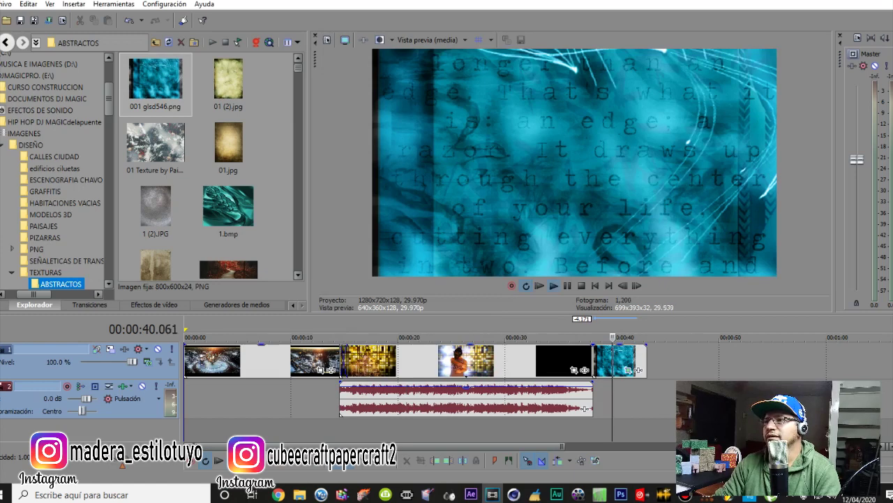
key(space)
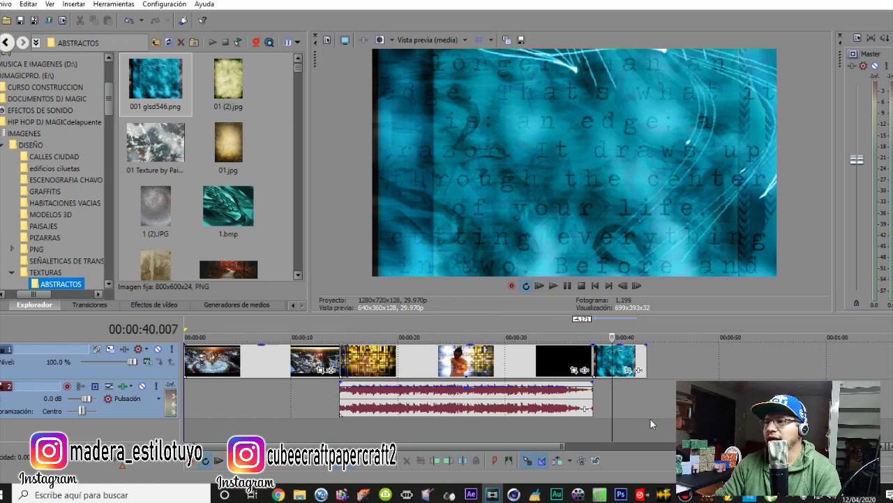
click(617, 361)
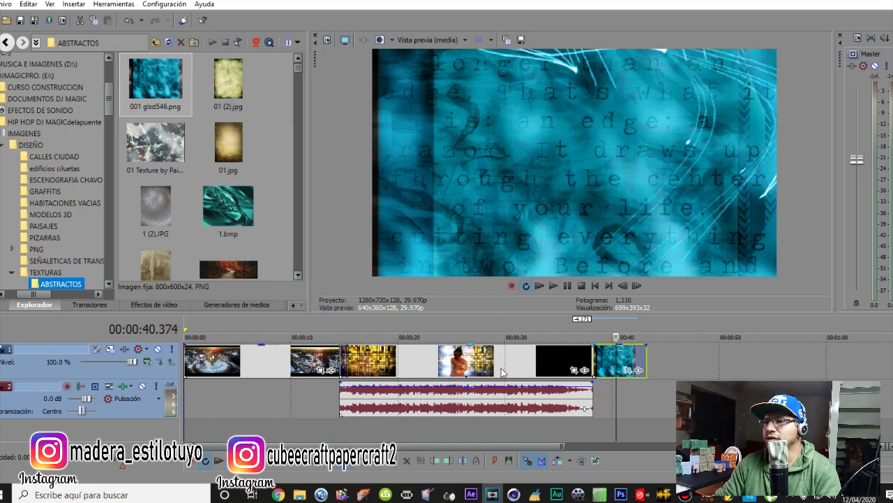
click(328, 367)
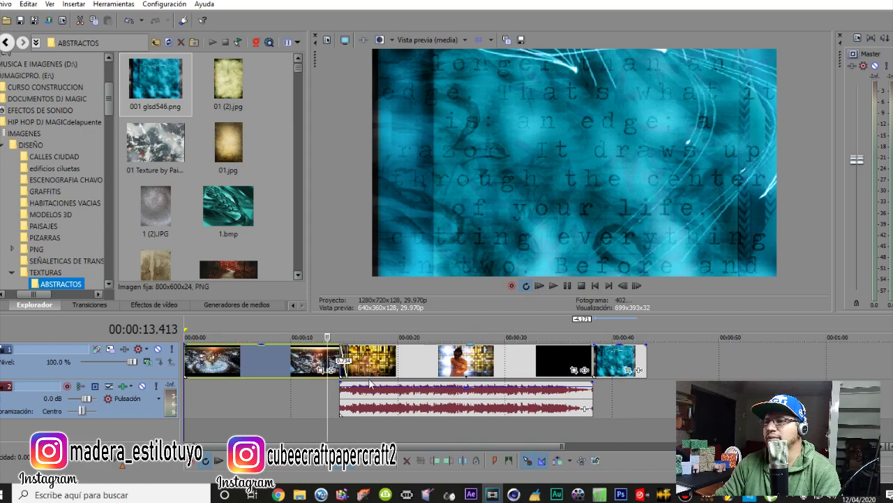
key(space)
key(space)
Step: Examine the joins before and after the second clip, playing across the first one from about 14.4 seconds
click(593, 391)
scroll(597, 393, up, 4)
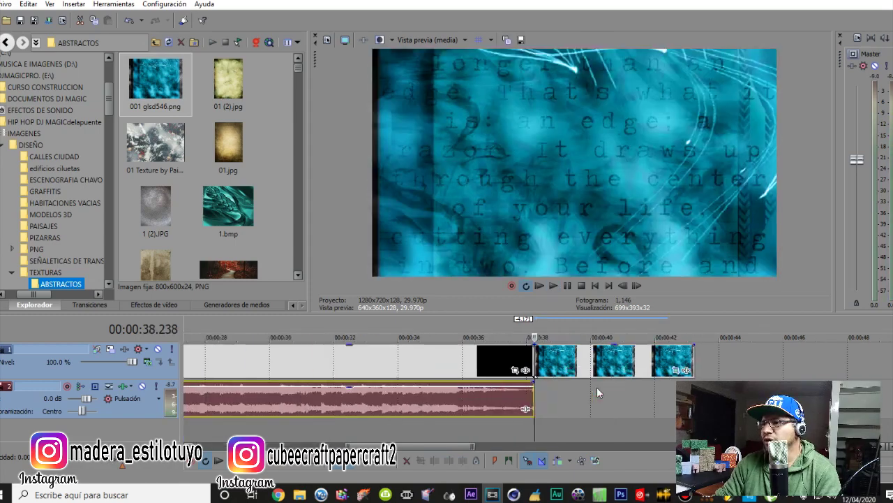
scroll(501, 390, down, 3)
click(287, 393)
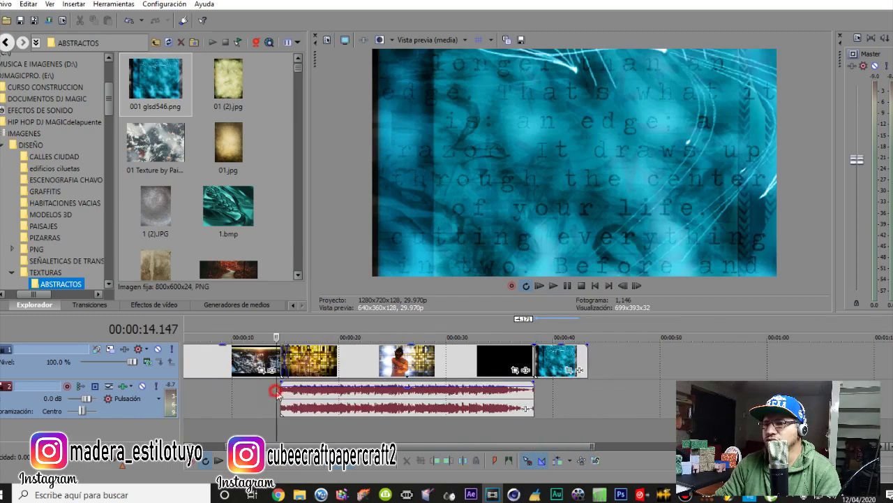
scroll(304, 398, up, 4)
click(549, 394)
key(space)
key(space)
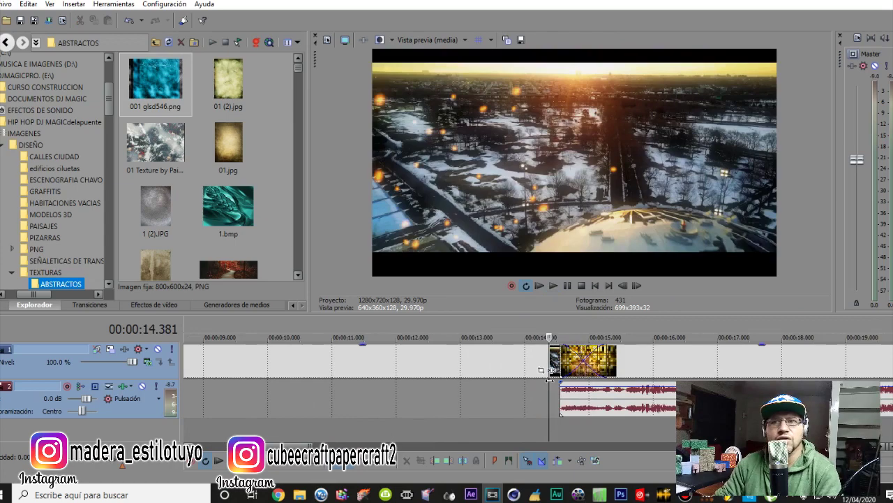
scroll(548, 379, down, 6)
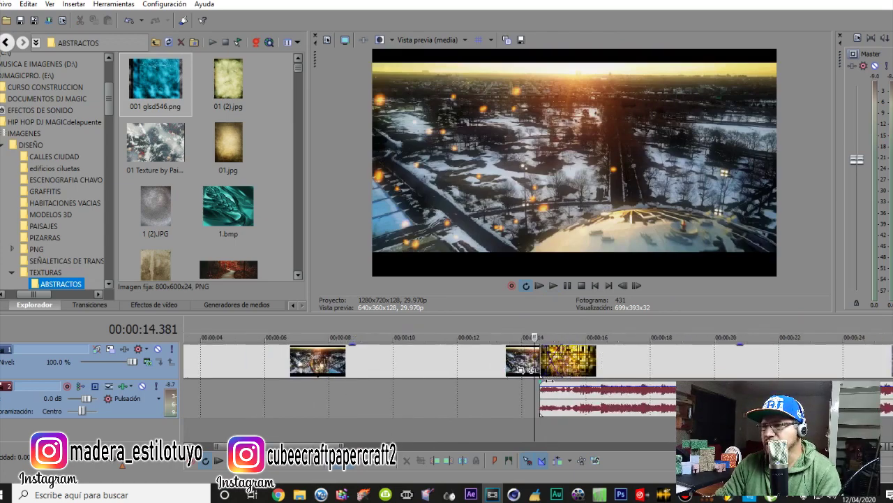
click(596, 393)
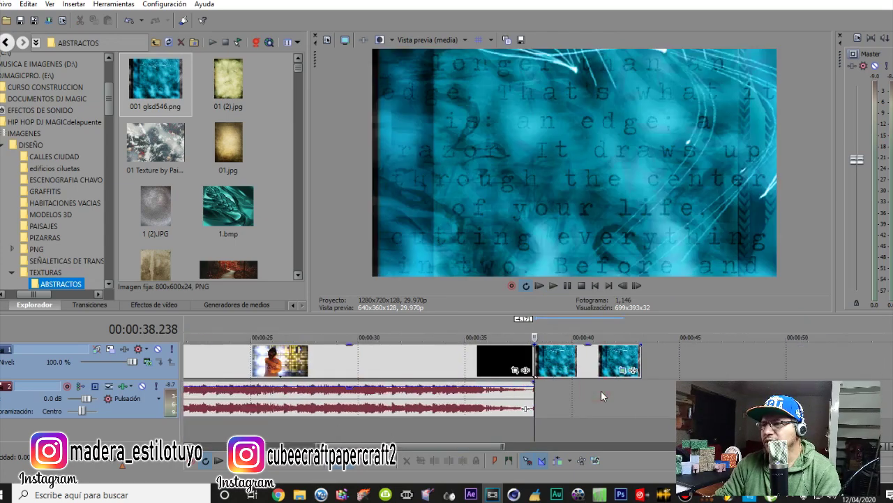
Step: Move the blue image about 2.2 seconds later and shorten the second clip's video by about 13.8 seconds
click(494, 372)
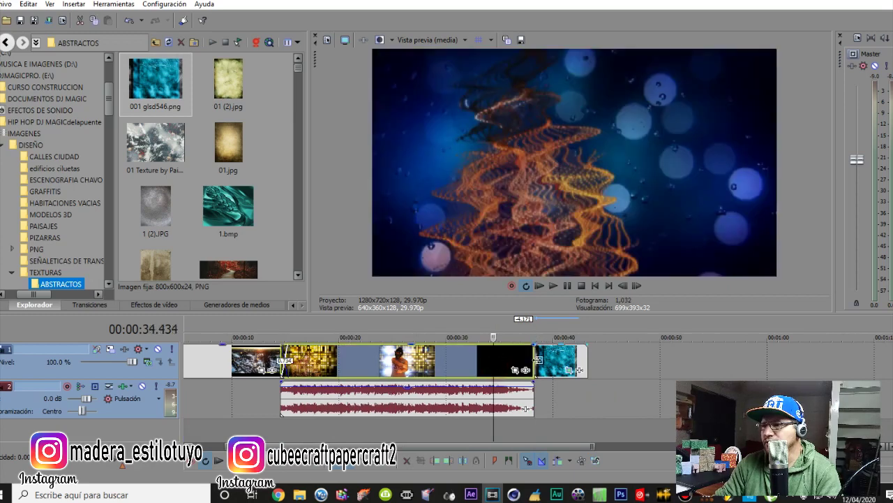
drag(547, 363, 570, 363)
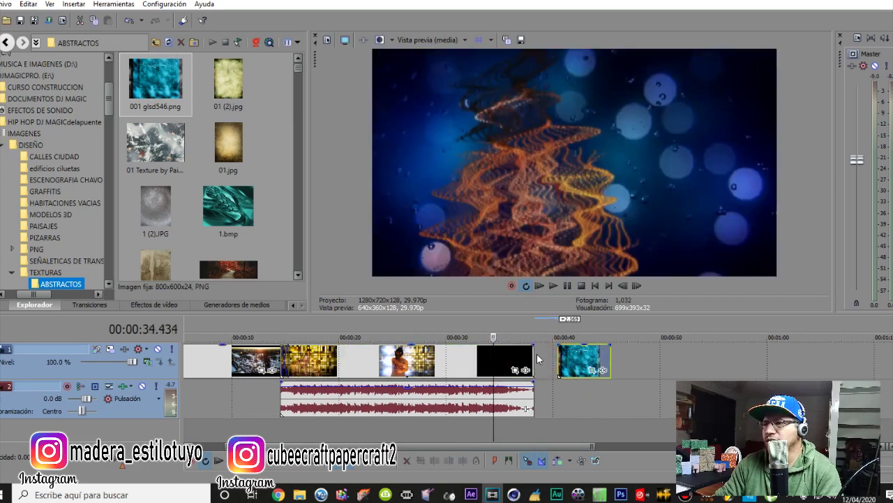
drag(532, 354, 377, 371)
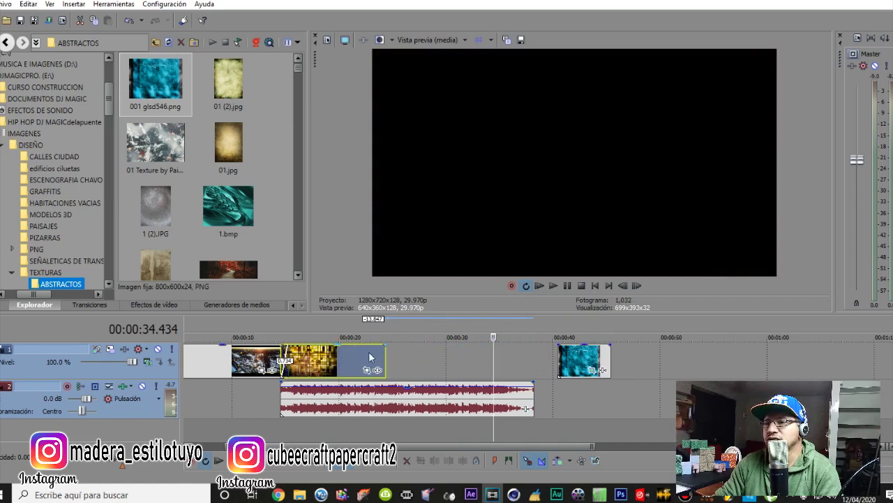
Step: Trim the second clip's video and audio so both end together at about 23 seconds
click(360, 409)
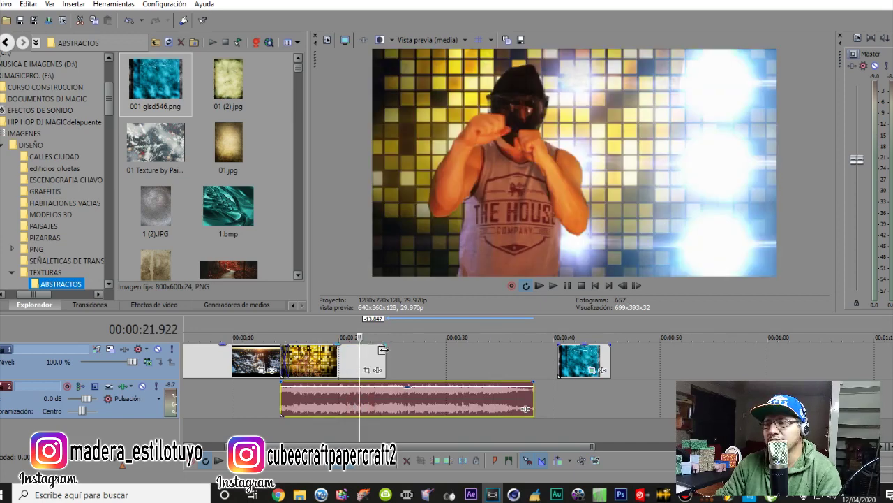
mouse_move(384, 362)
mouse_down()
mouse_move(534, 362)
mouse_move(369, 362)
mouse_up()
drag(535, 391, 370, 391)
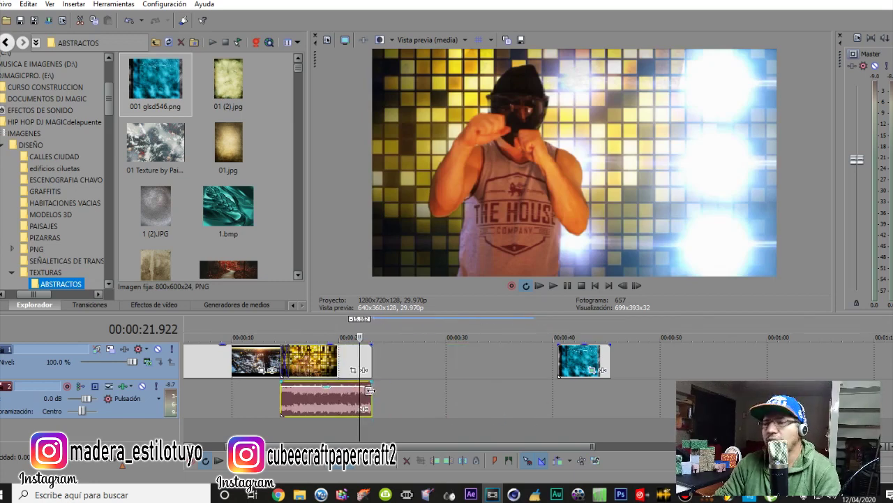
Step: Move the blue image another 2.2 seconds later and extend the second clip's video by about 13.1 seconds
click(578, 368)
drag(577, 368, 600, 375)
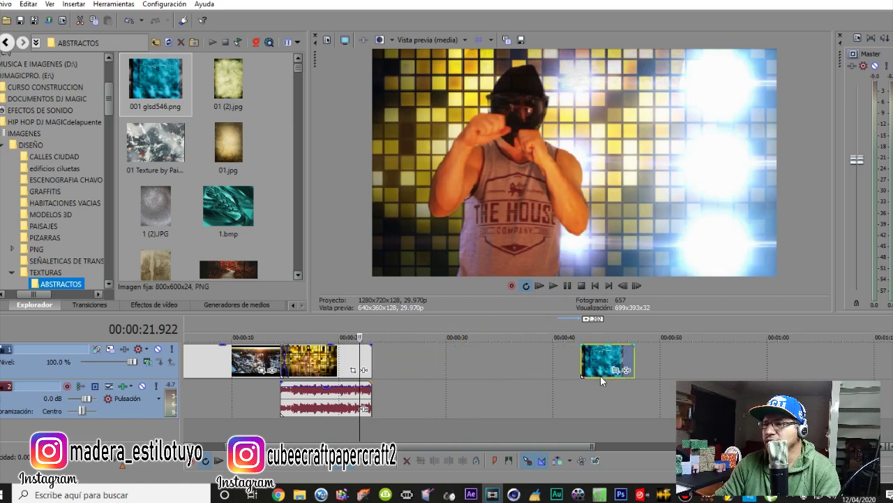
drag(369, 369, 517, 370)
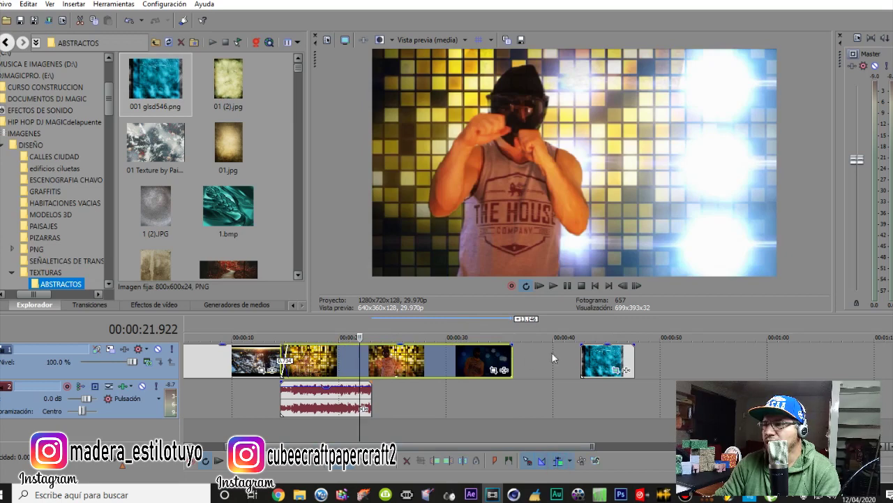
click(589, 360)
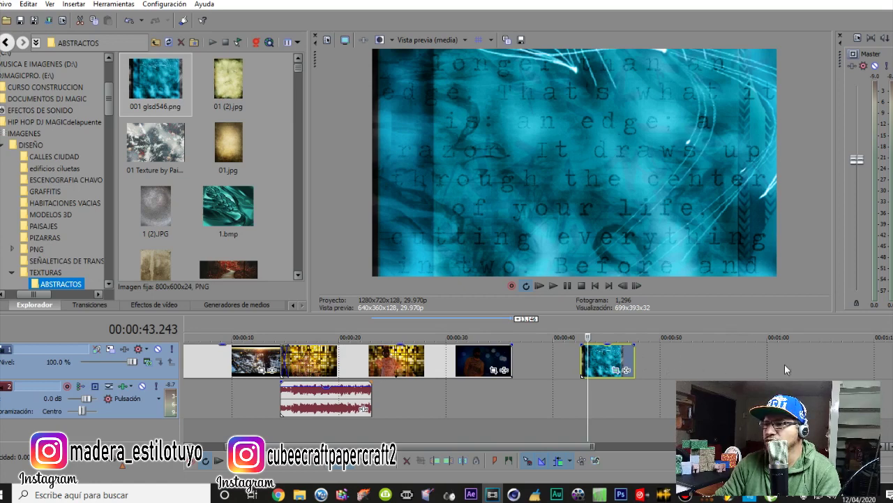
Step: Trim the second clip's video back to the end of its audio and place the blue image directly against it
drag(510, 354, 375, 364)
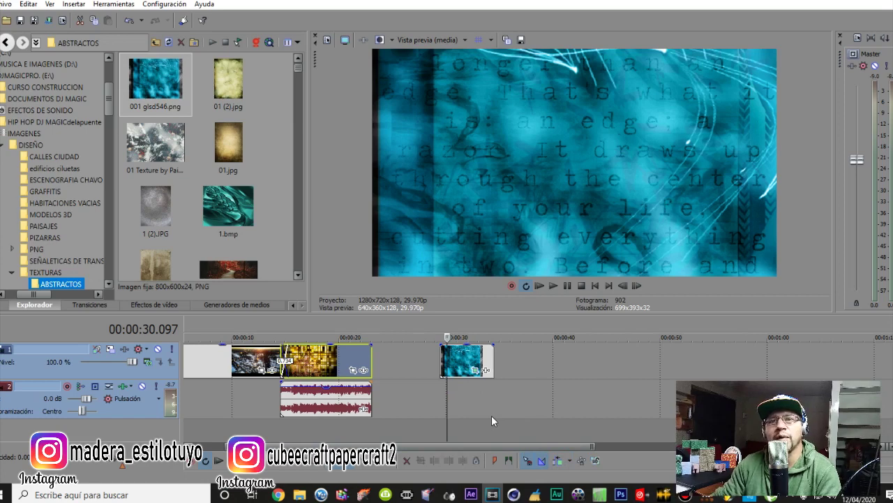
drag(466, 363, 432, 361)
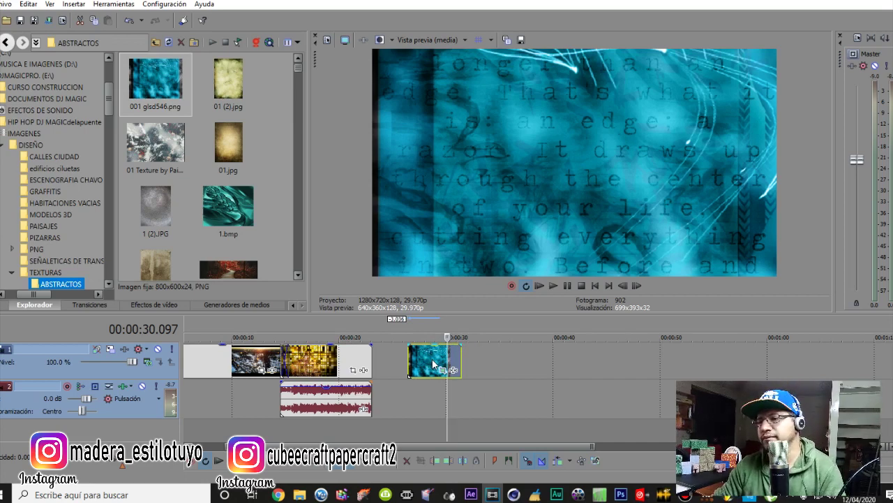
drag(424, 361, 390, 361)
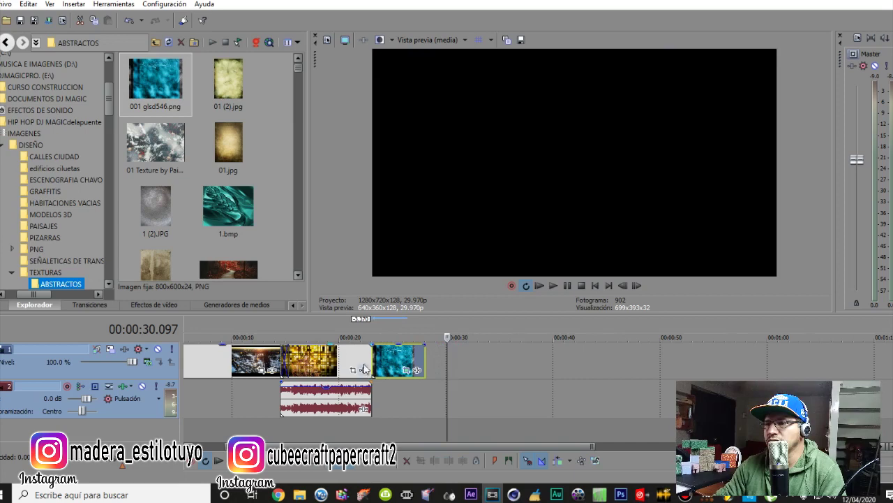
Step: Inspect the join between the second clip and the blue image up close and play across it from about 22.9 seconds
click(368, 366)
scroll(367, 366, up, 3)
scroll(586, 404, down, 3)
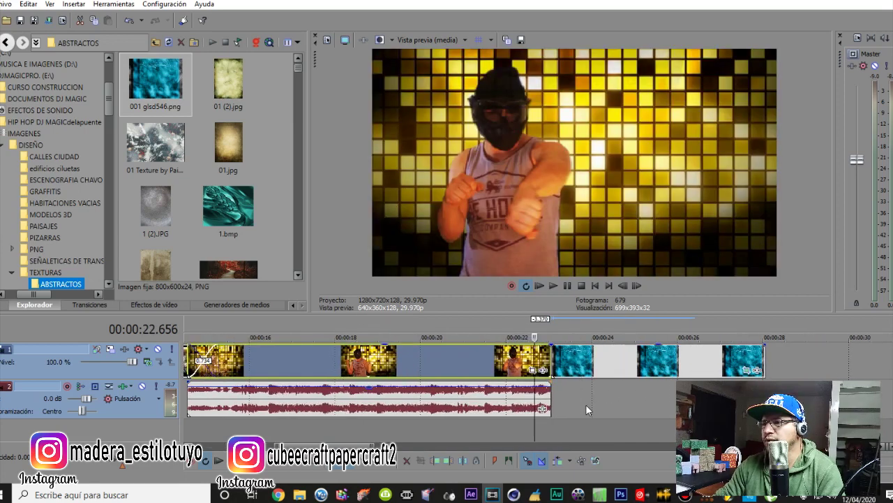
scroll(556, 408, up, 3)
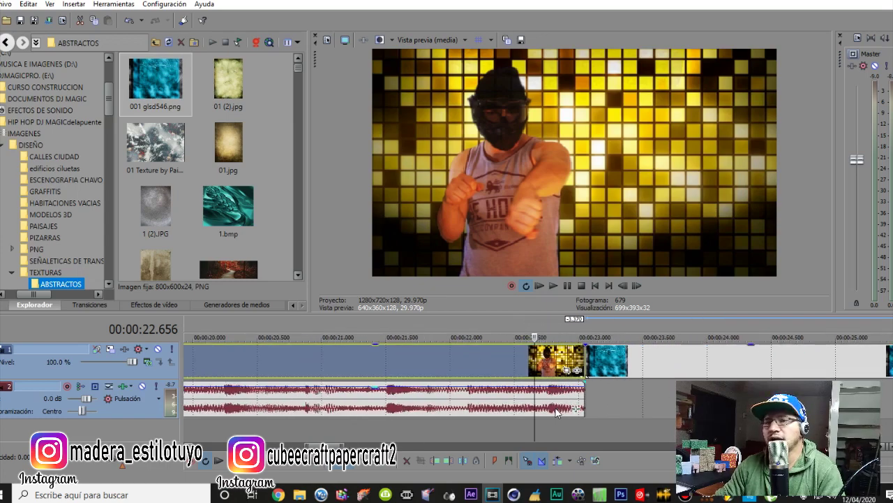
scroll(554, 406, up, 3)
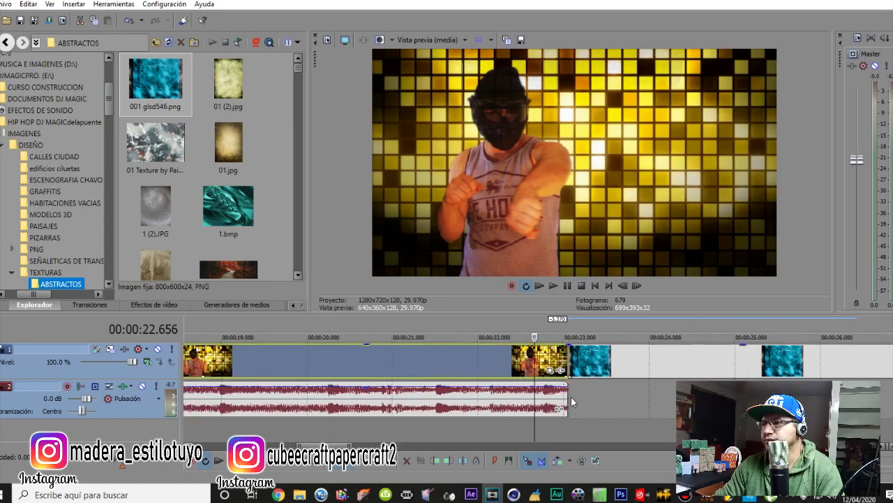
click(559, 367)
key(space)
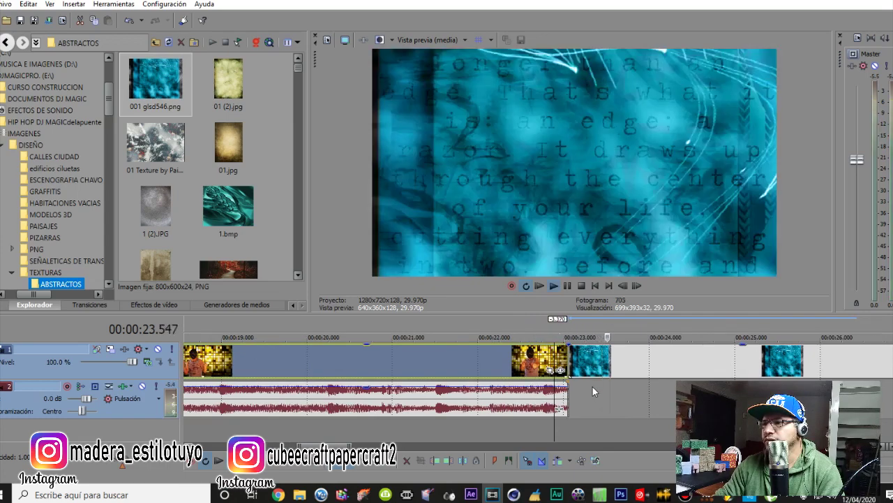
key(space)
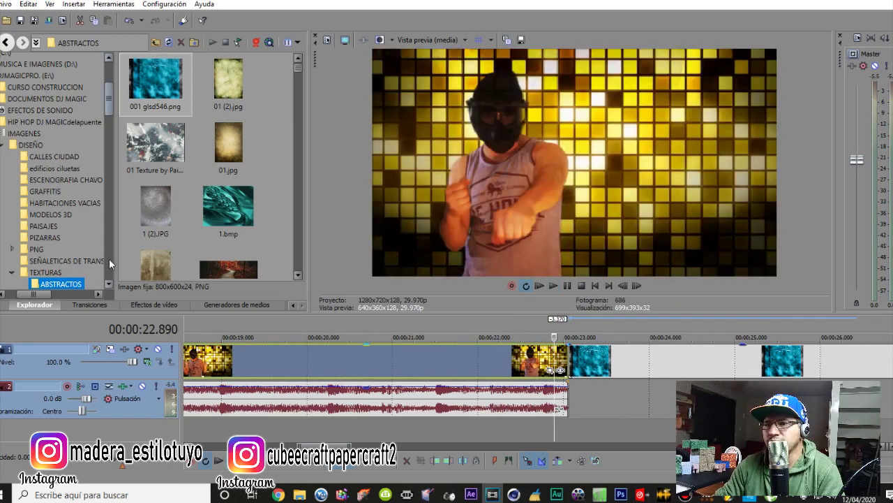
Step: Browse the transition previews and apply S_WipePixelate with its default preset where the second clip meets the blue image
click(92, 303)
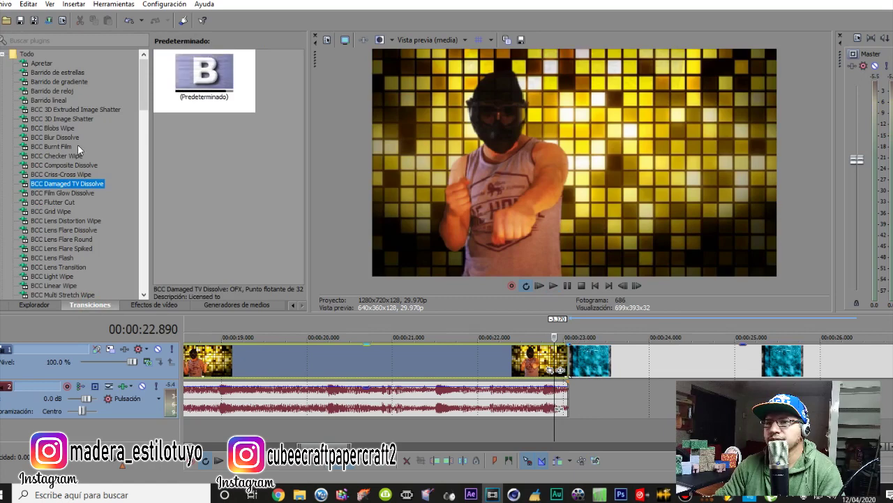
click(52, 128)
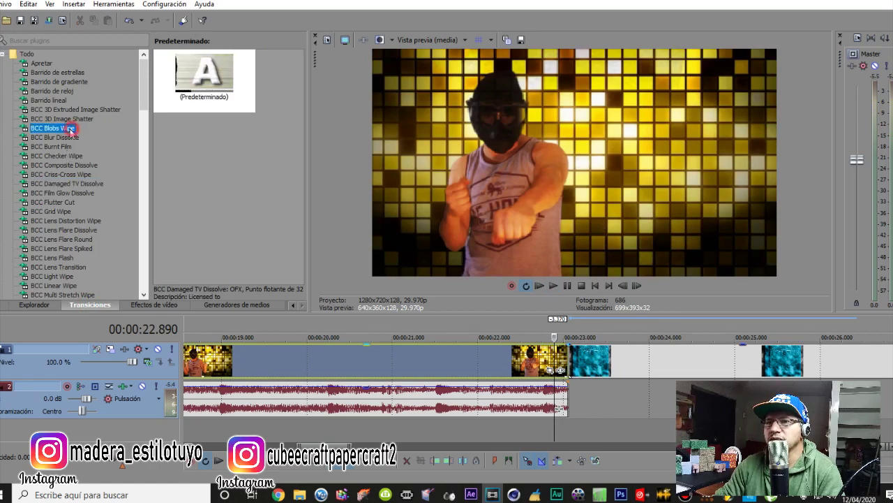
click(60, 174)
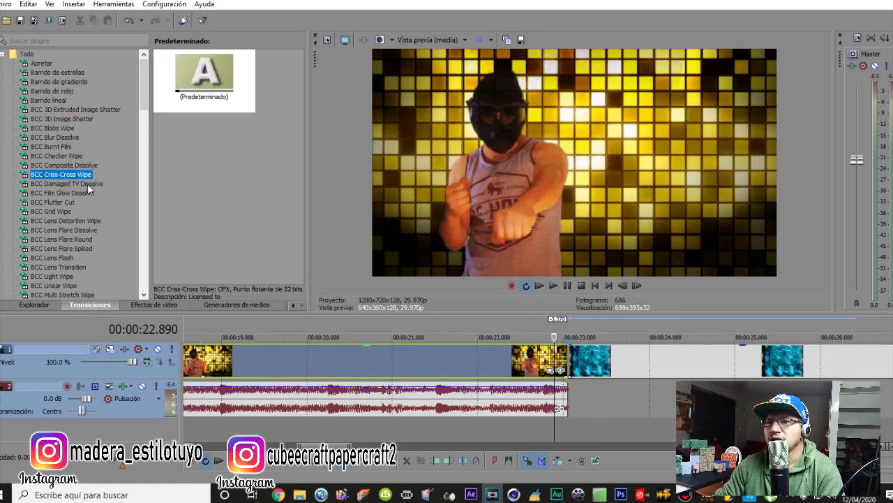
click(87, 184)
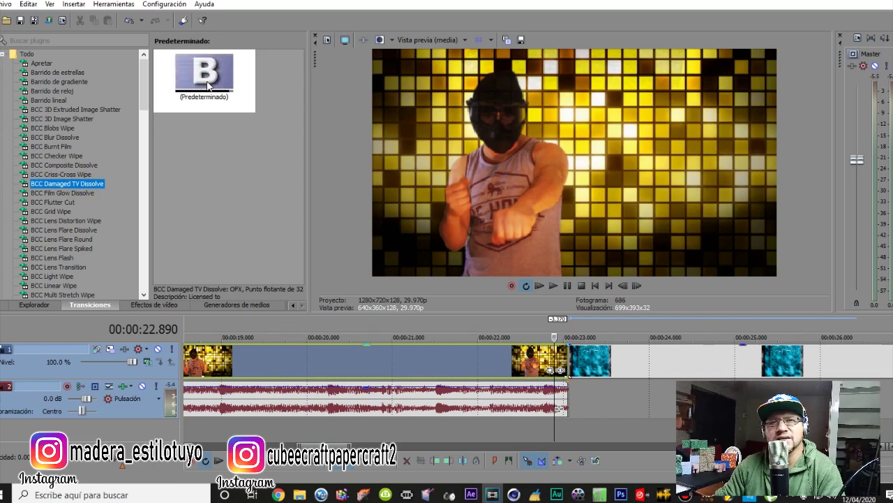
key(End)
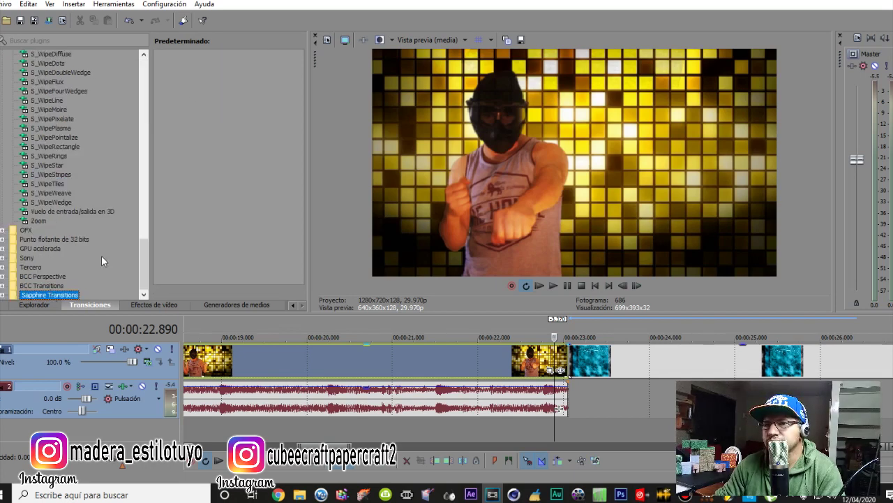
click(53, 119)
click(206, 82)
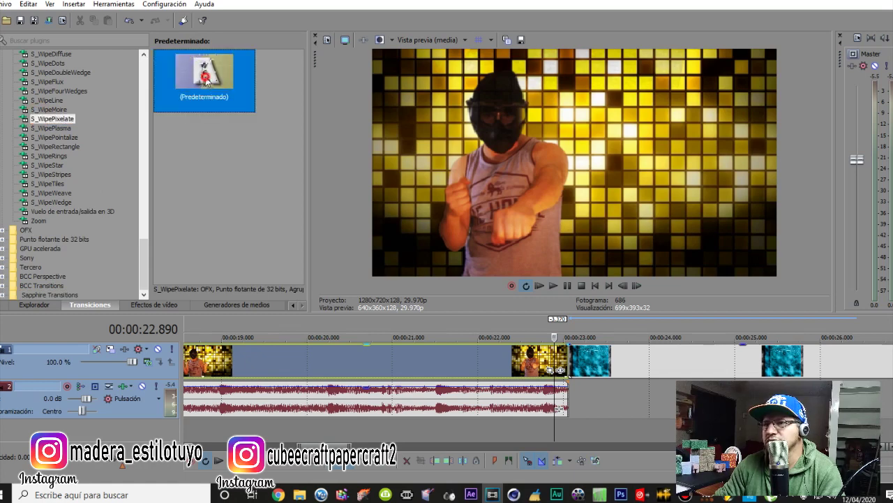
drag(451, 285, 571, 368)
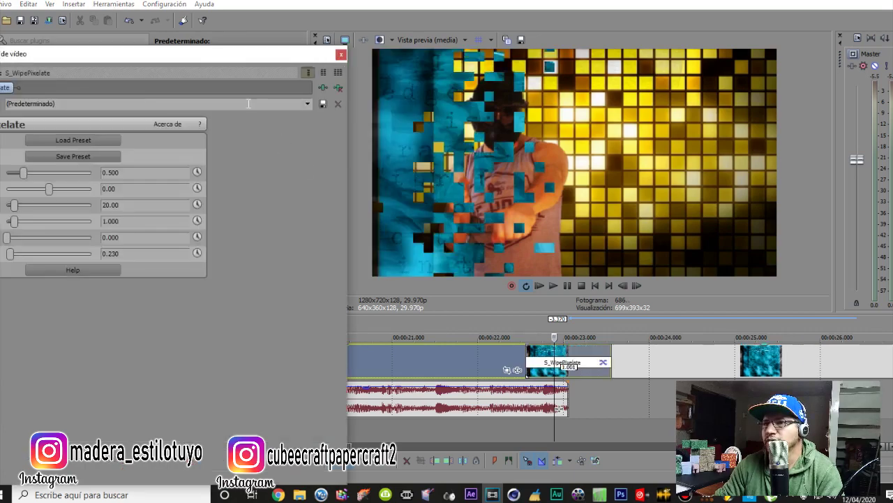
drag(230, 54, 399, 57)
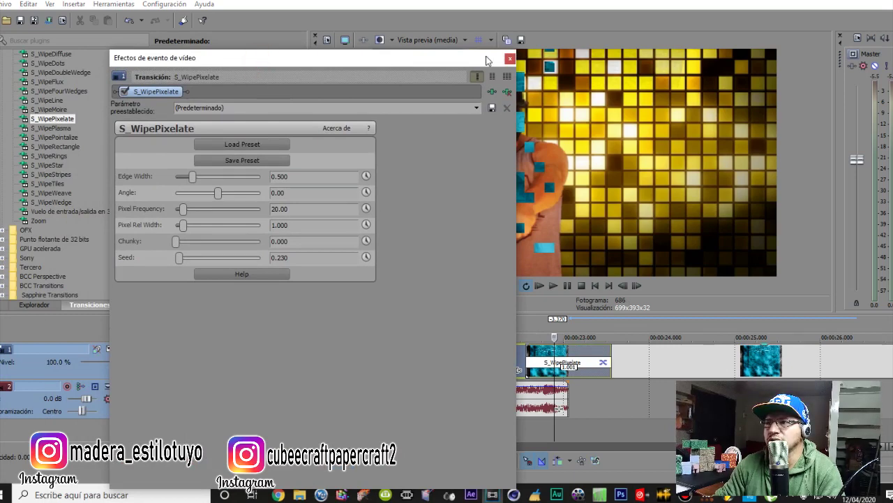
click(510, 59)
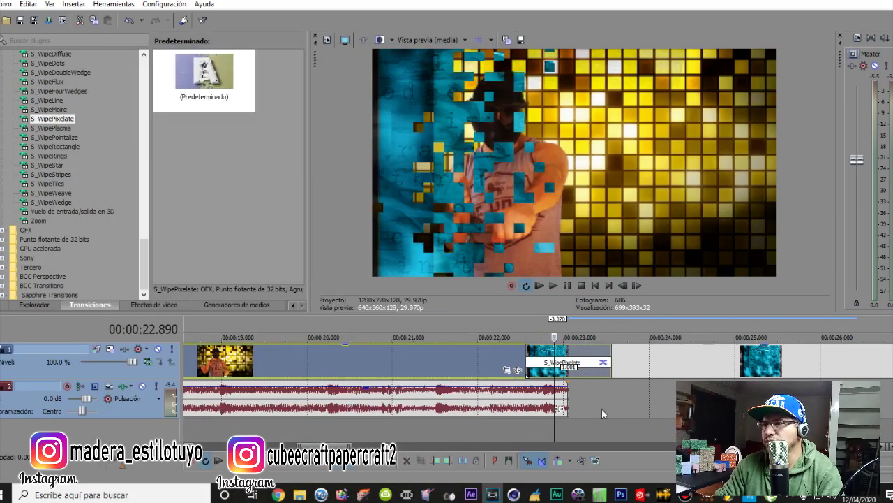
Step: Play across the S_WipePixelate transition, starting just before it at about 22.4 seconds
click(515, 357)
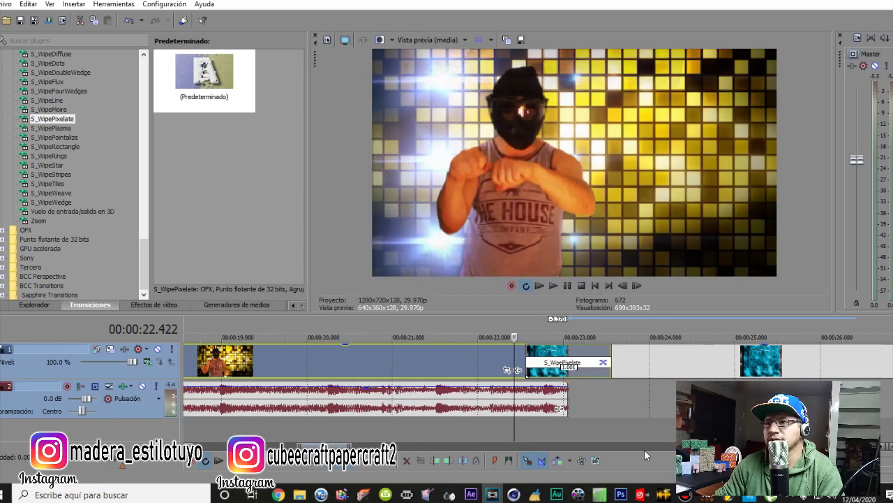
key(space)
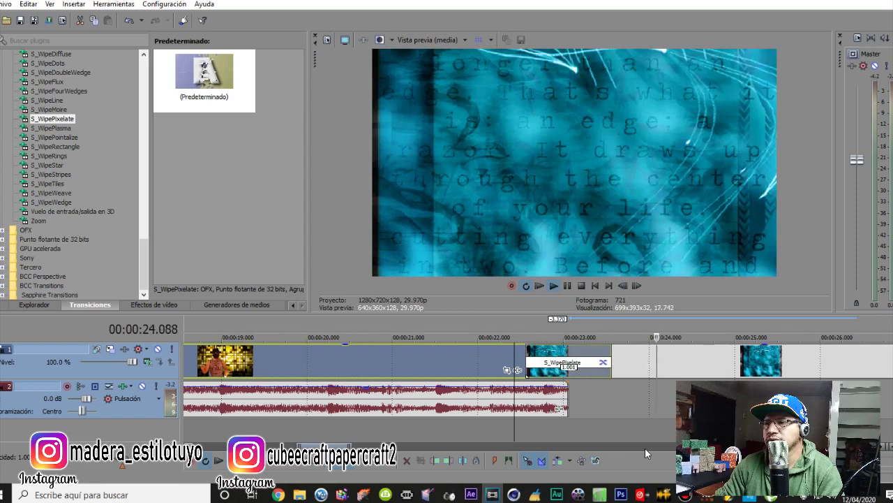
key(space)
key(space)
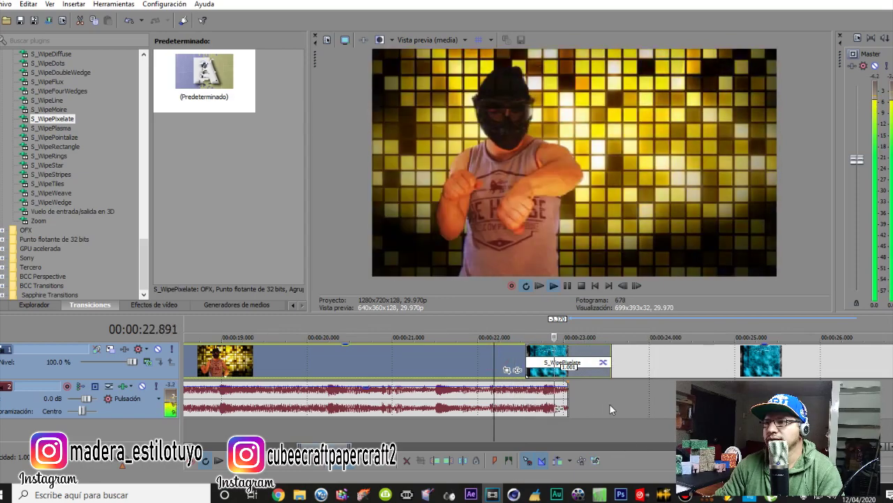
key(space)
Step: Lower the video preview quality to Vista previa (cuarto)
click(409, 40)
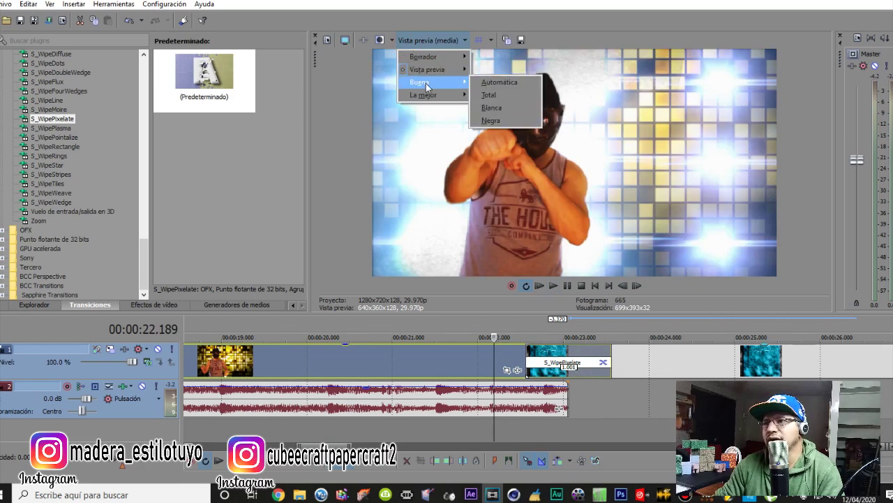
mouse_move(423, 62)
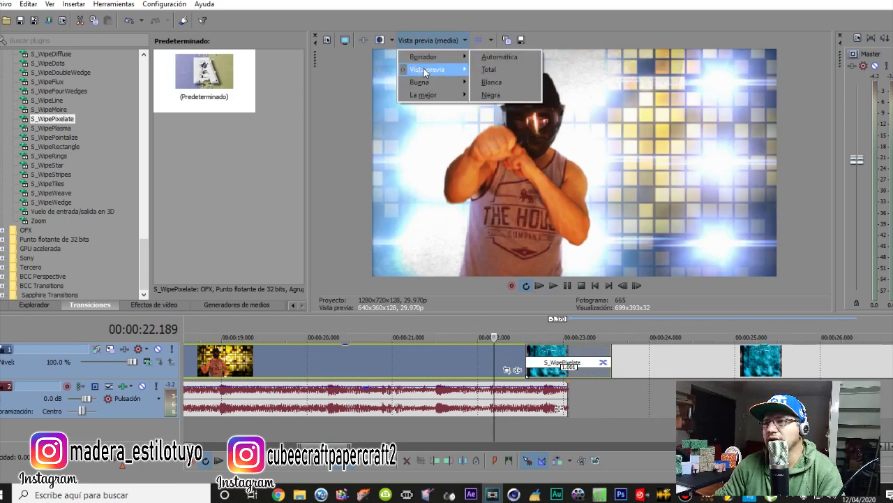
click(499, 109)
Step: Play the pixelated transition repeatedly at the quarter preview setting, starting at about 22.2 to 22.4 seconds
click(507, 351)
key(space)
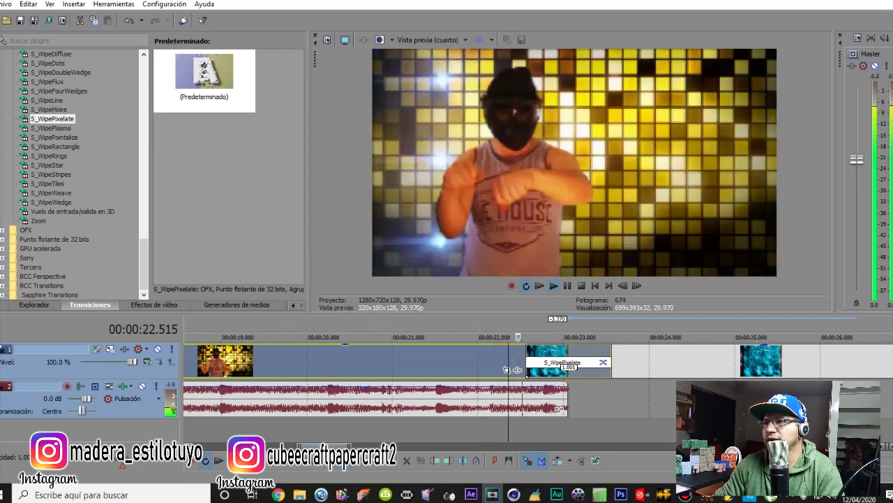
key(space)
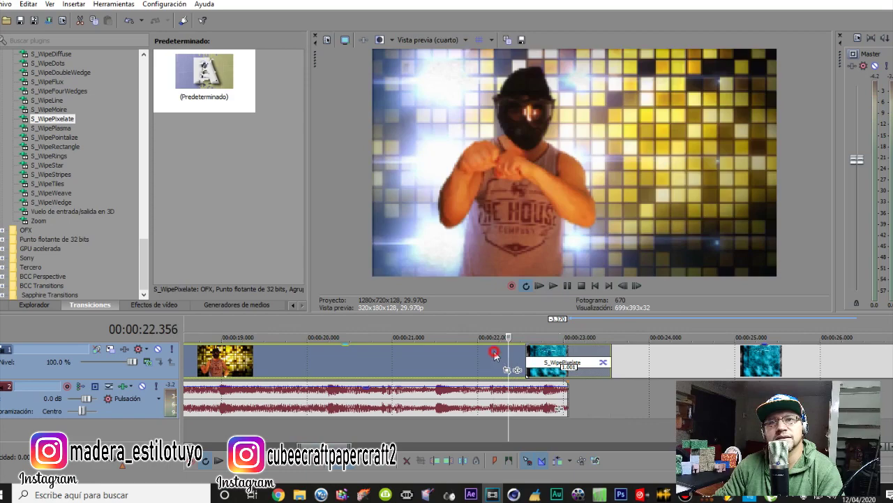
click(494, 354)
key(space)
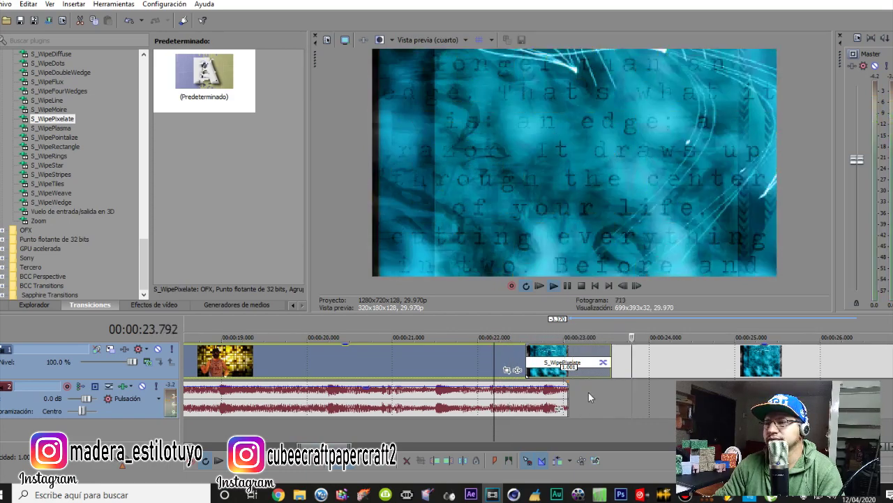
key(space)
key(space)
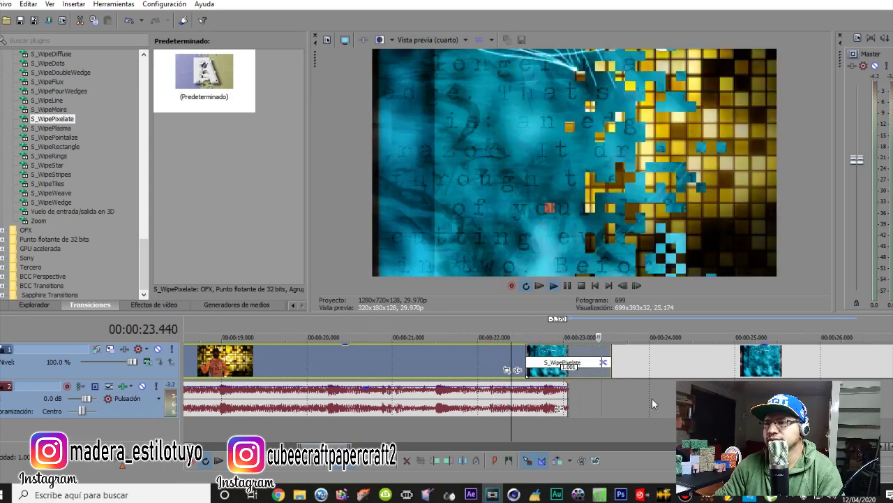
key(space)
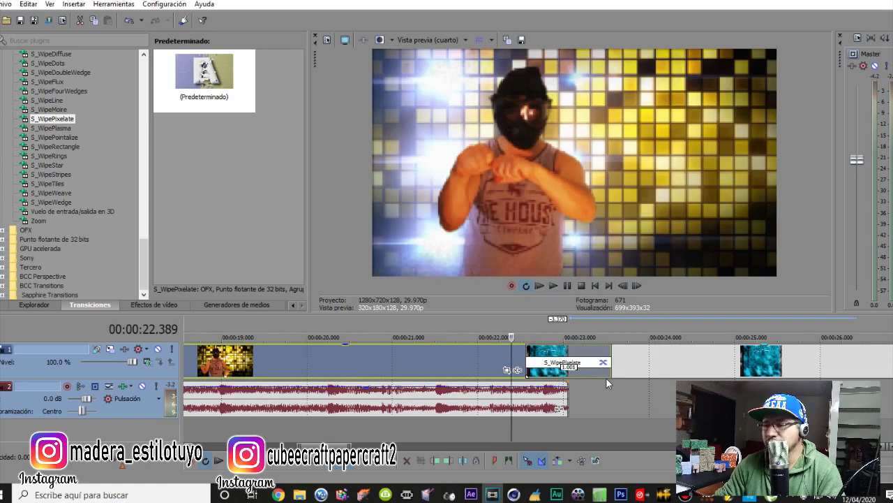
Step: Extend the blue image's start to the left to lengthen the transition to about 1.6 seconds, and play it from about 21.8 seconds
drag(526, 356, 465, 357)
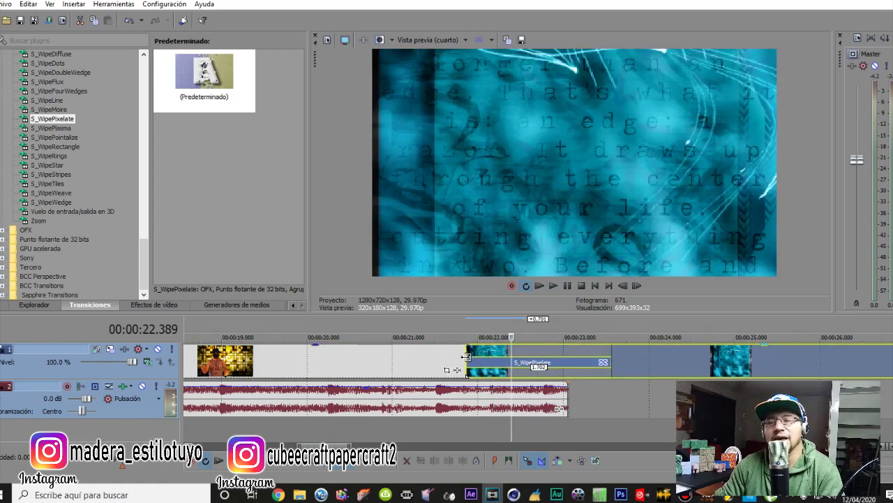
mouse_move(465, 357)
mouse_down()
mouse_move(349, 361)
mouse_move(474, 358)
mouse_up()
click(457, 359)
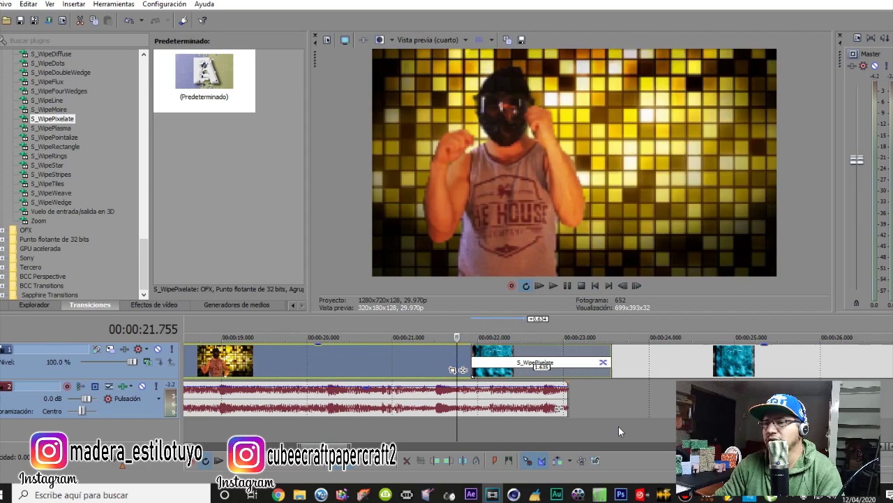
key(space)
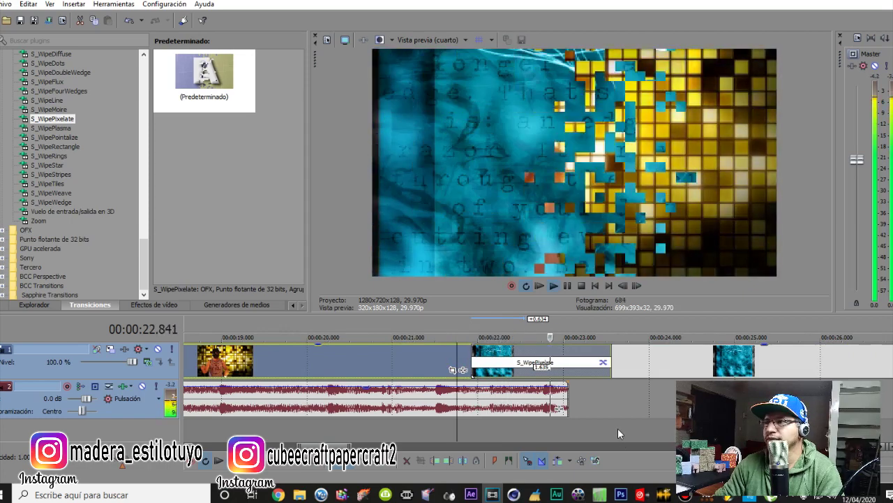
key(space)
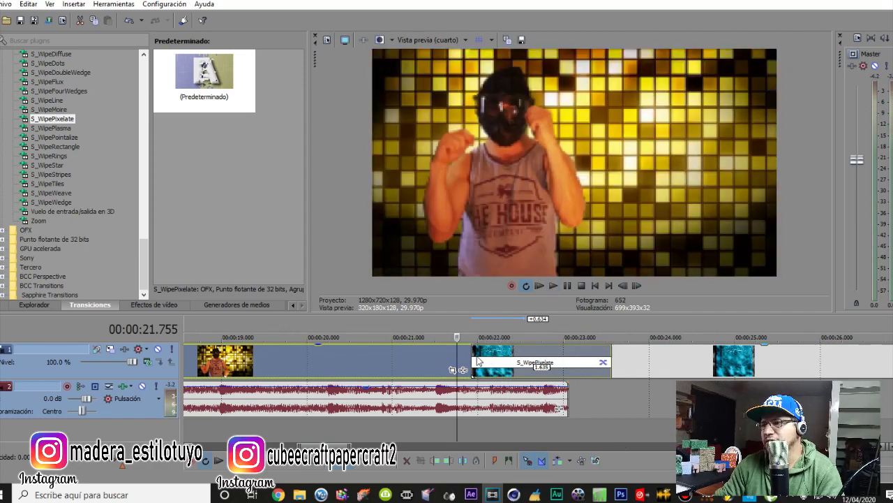
Step: Shorten the transition to about 0.5 seconds by trimming the blue image's start, and play across it
drag(473, 356, 556, 357)
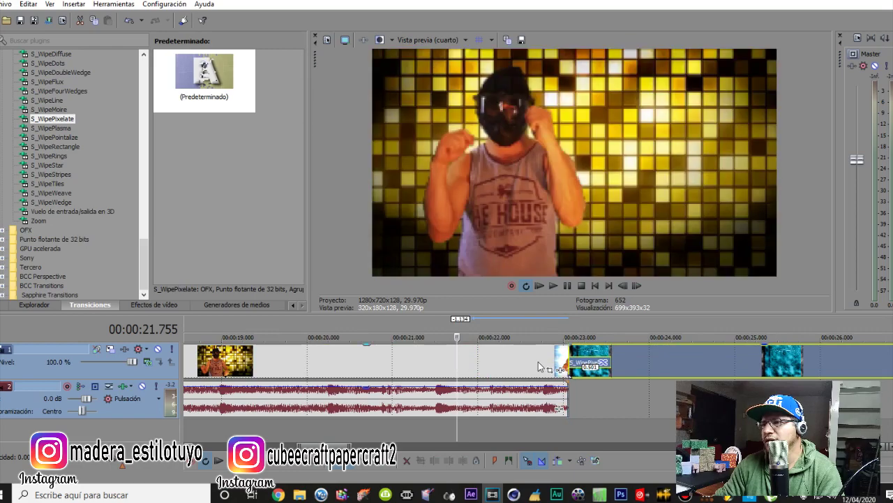
key(space)
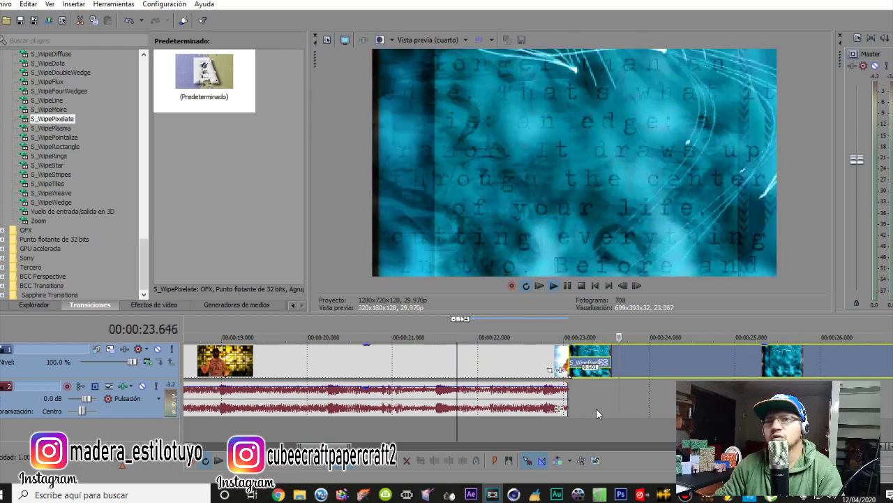
key(space)
Step: Lengthen the transition again by extending the blue image's start about 0.77 seconds earlier
click(567, 357)
drag(567, 350, 489, 351)
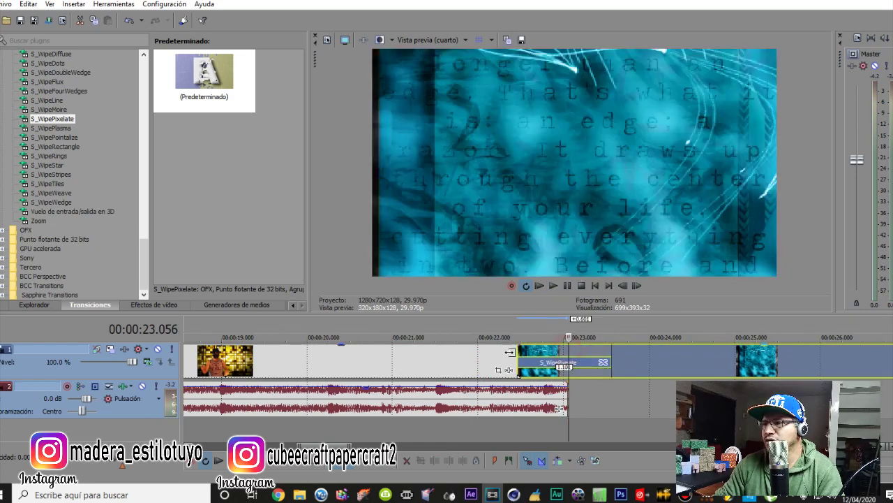
click(601, 412)
Step: Place the playhead at about 3.7 seconds on the first clip and return to the file browser's ABSTRACTOS folder
scroll(585, 401, down, 4)
scroll(585, 400, down, 2)
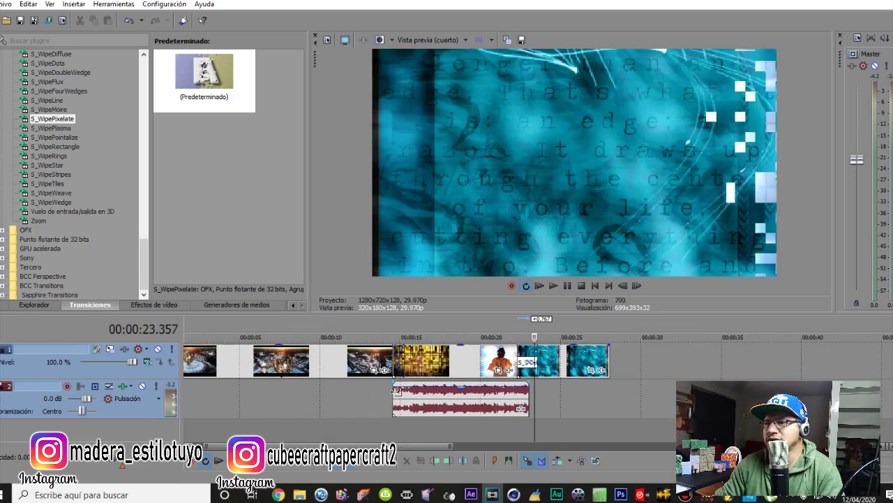
click(257, 382)
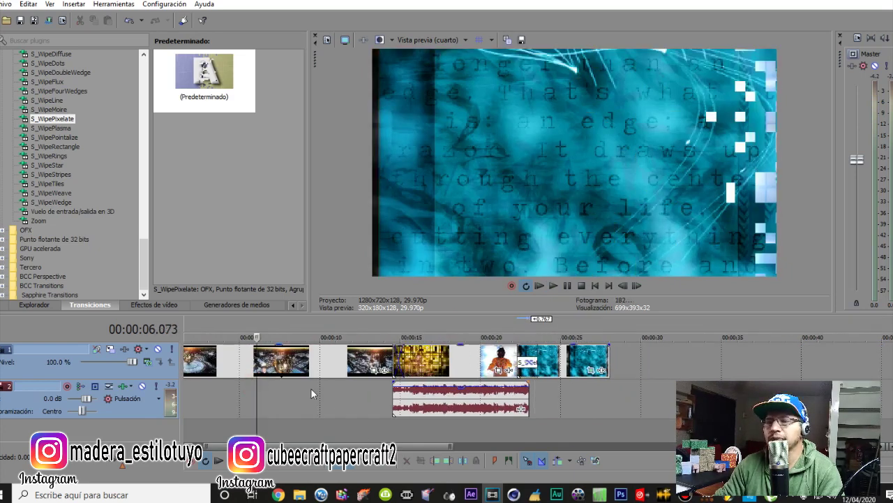
click(218, 364)
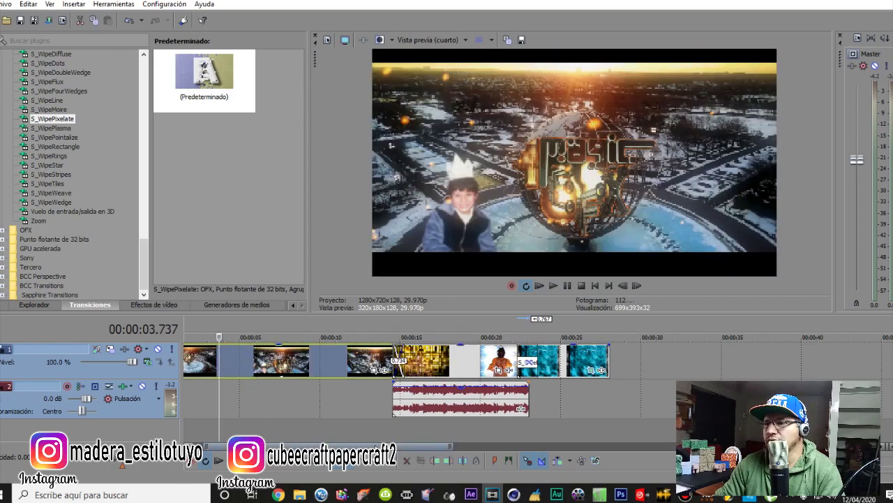
scroll(371, 434, left, 2)
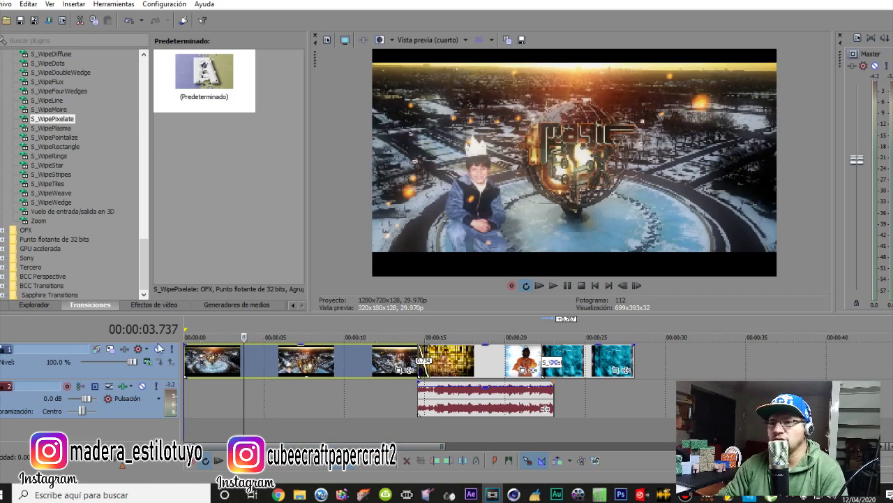
click(44, 307)
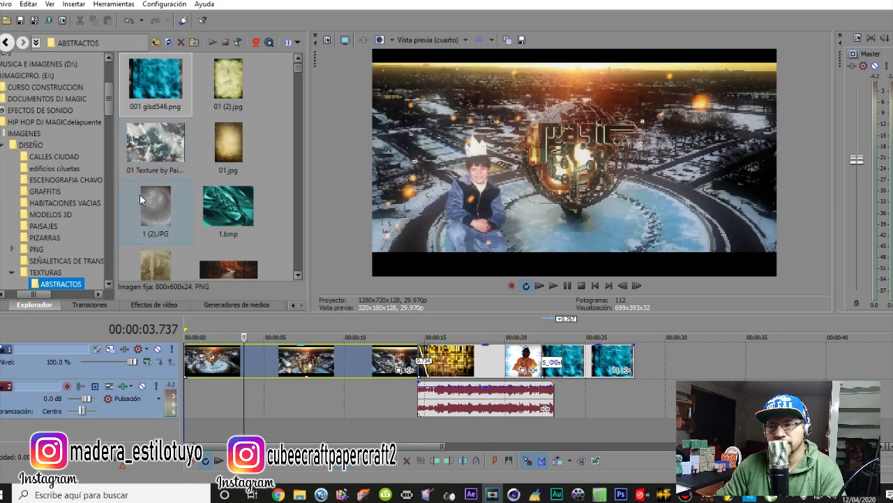
Step: Browse the available transitions and preview the S_WipeFlux default preset
drag(42, 293, 25, 293)
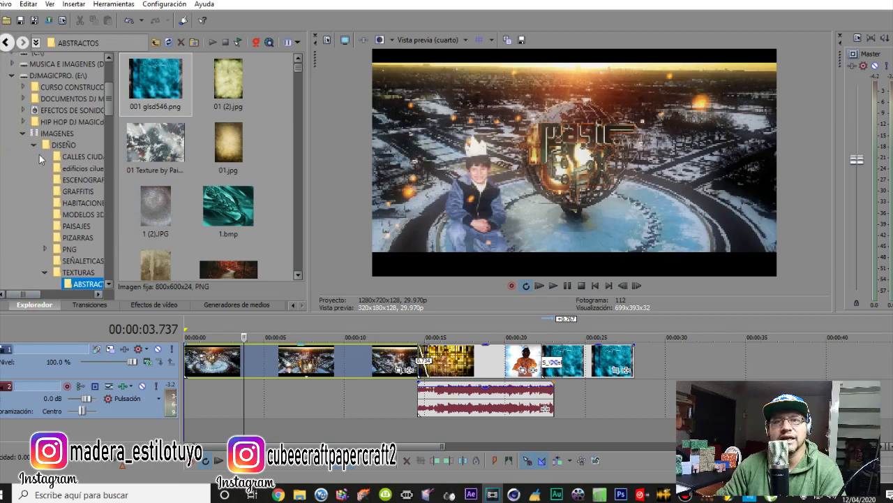
click(455, 364)
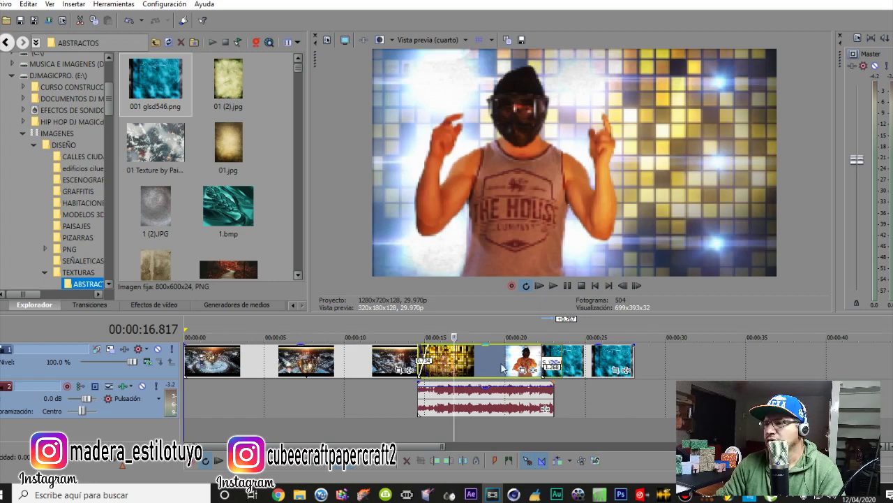
click(575, 369)
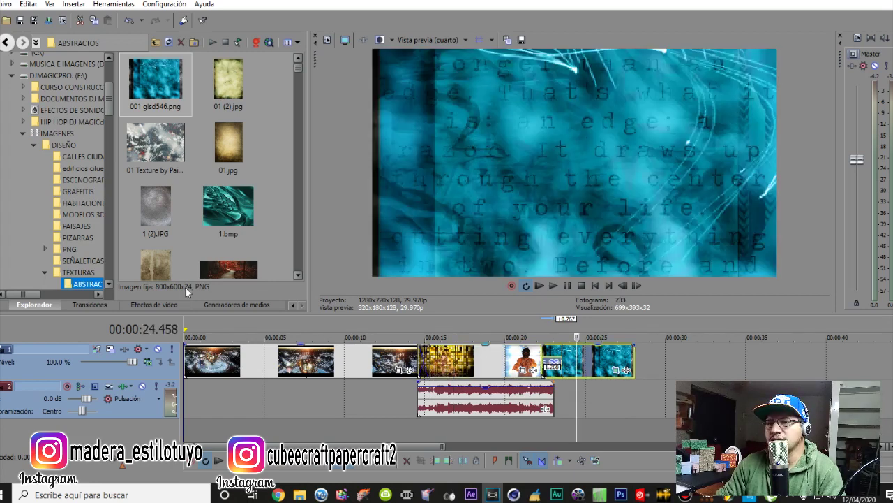
click(98, 305)
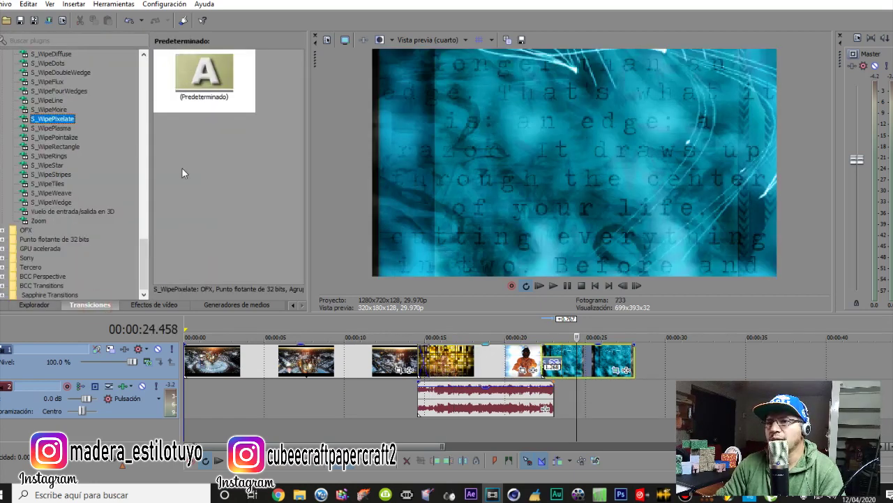
click(41, 146)
click(39, 82)
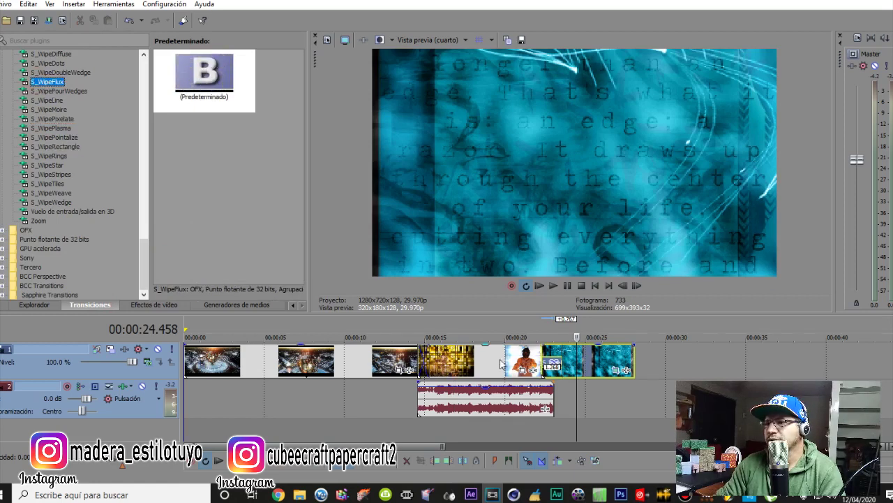
click(584, 362)
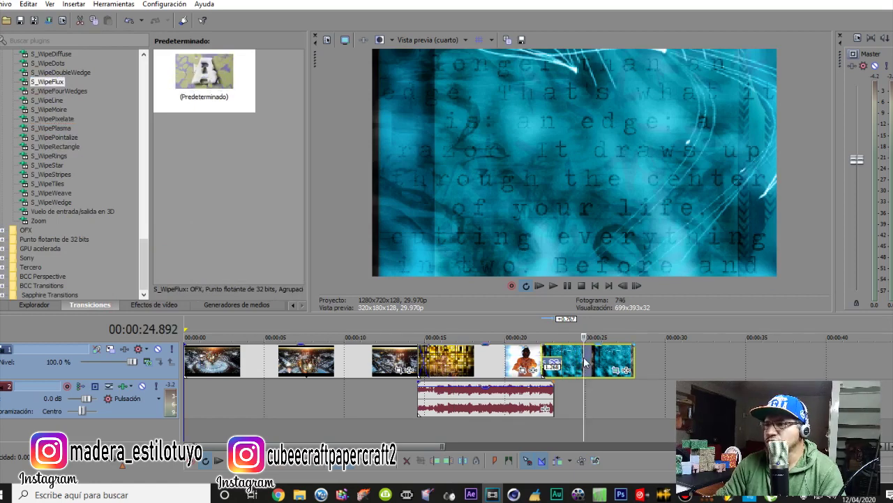
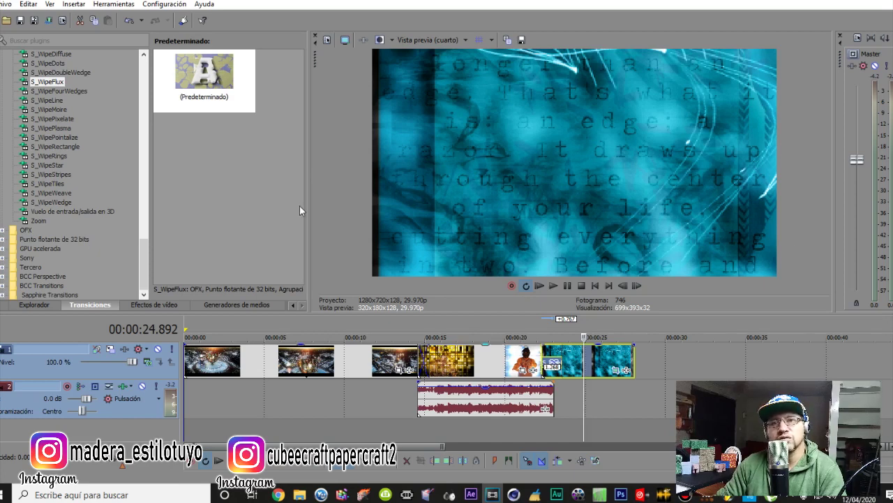
Step: Lower the volume level of the audio clip slightly beneath the dancer clip
click(452, 410)
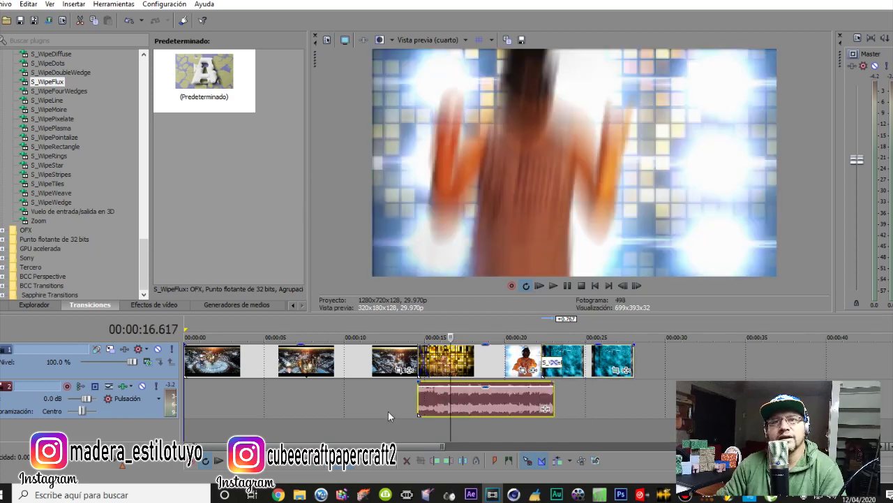
click(448, 369)
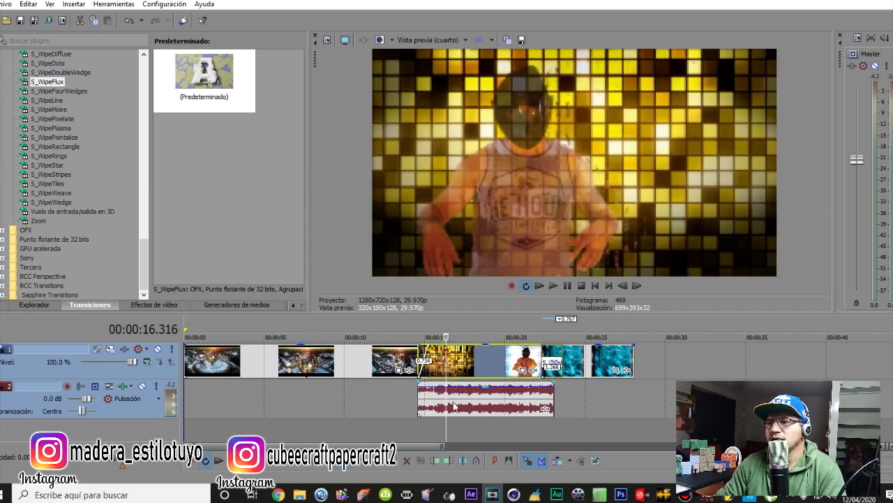
click(454, 403)
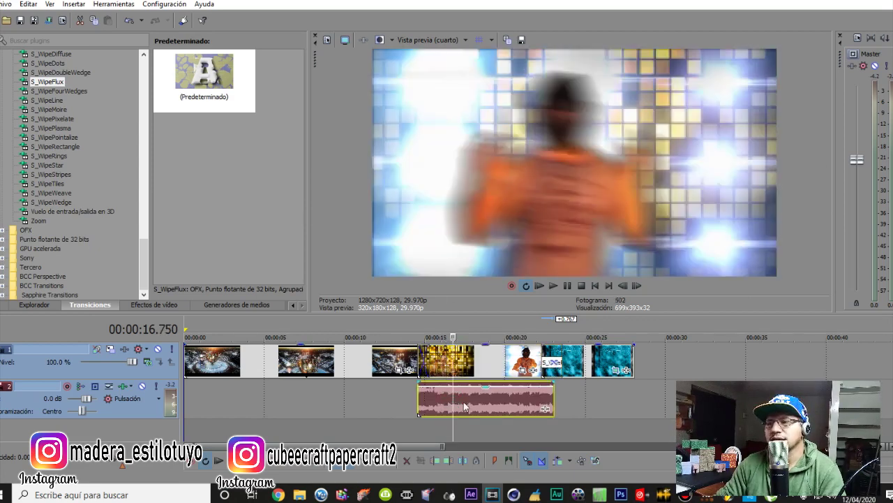
drag(488, 389, 489, 394)
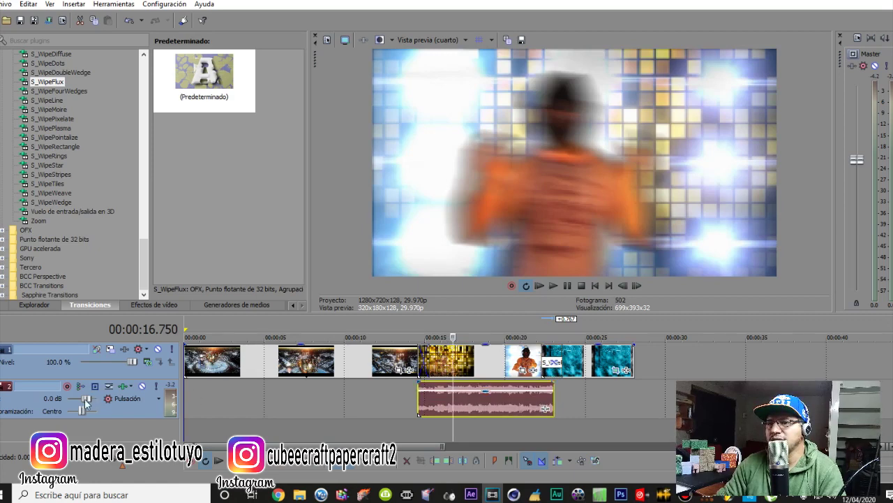
Step: Try adjusting the opacity level of the dancer clip on the video track
click(479, 360)
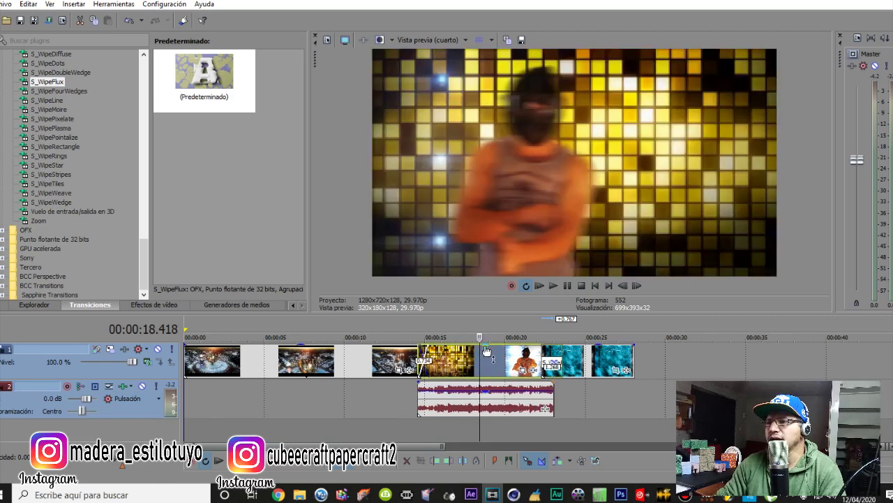
drag(487, 351, 487, 351)
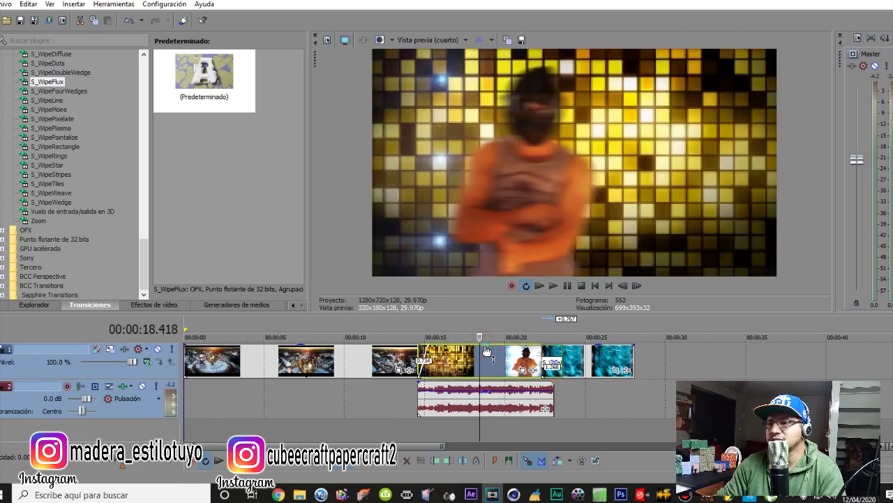
mouse_move(486, 350)
mouse_down()
mouse_move(486, 384)
mouse_move(499, 351)
mouse_up()
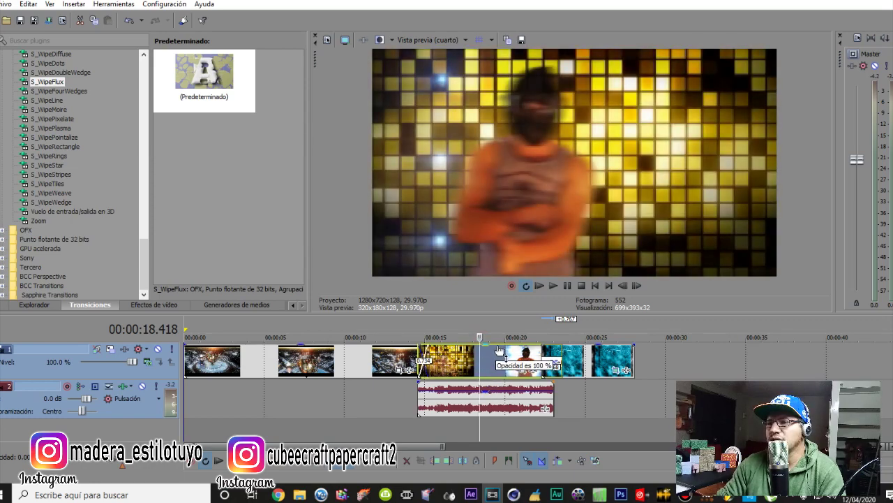
Step: Add a short fade-in to the start of the first video clip and play it back from the project start
key(ctrl+Home)
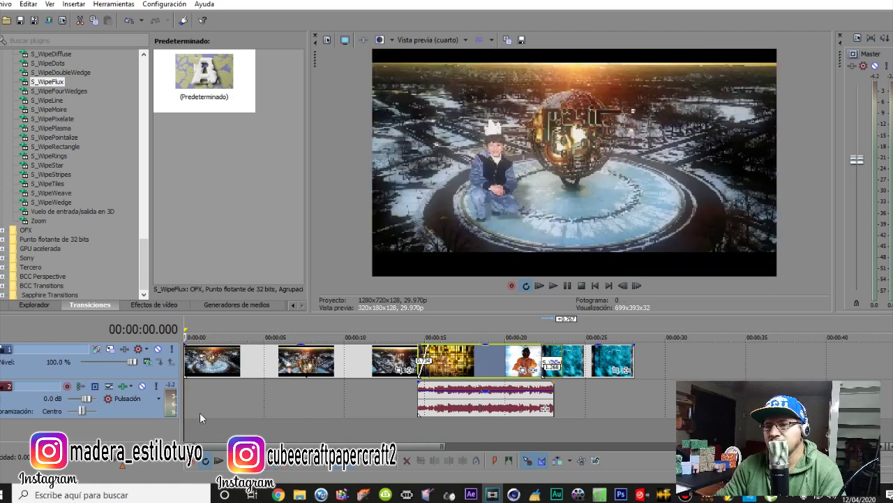
click(184, 346)
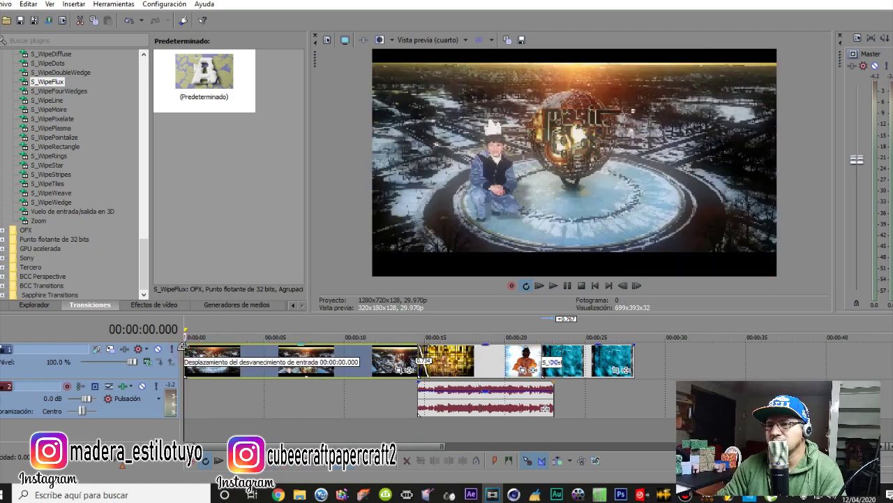
drag(184, 347, 197, 347)
key(space)
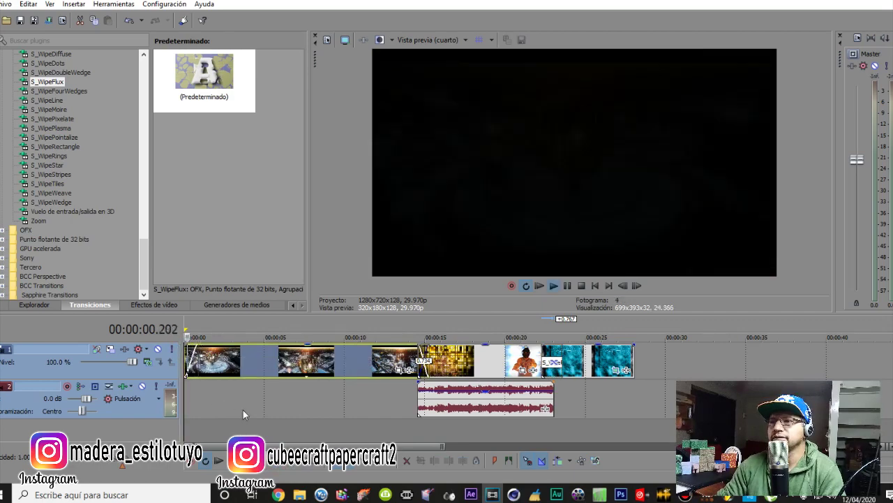
key(space)
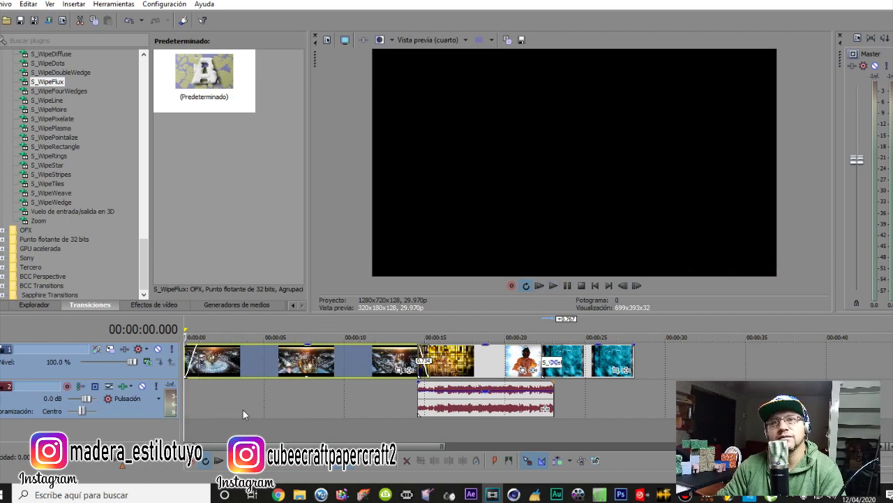
key(space)
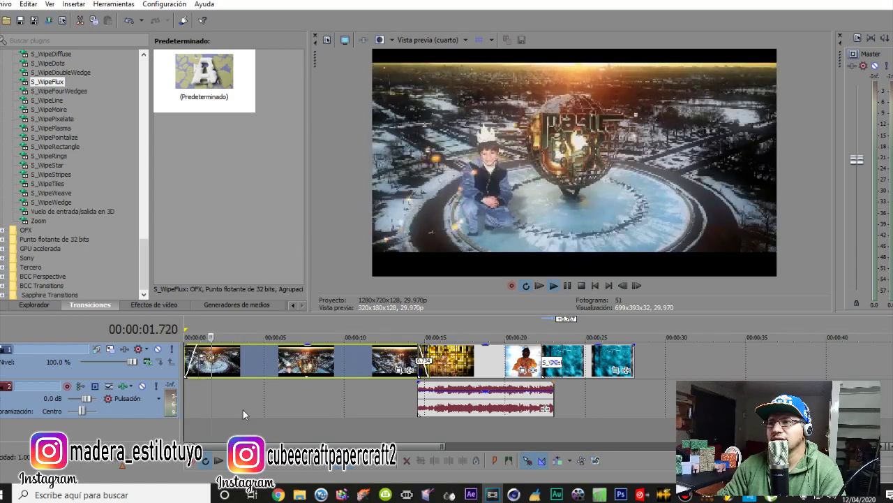
key(space)
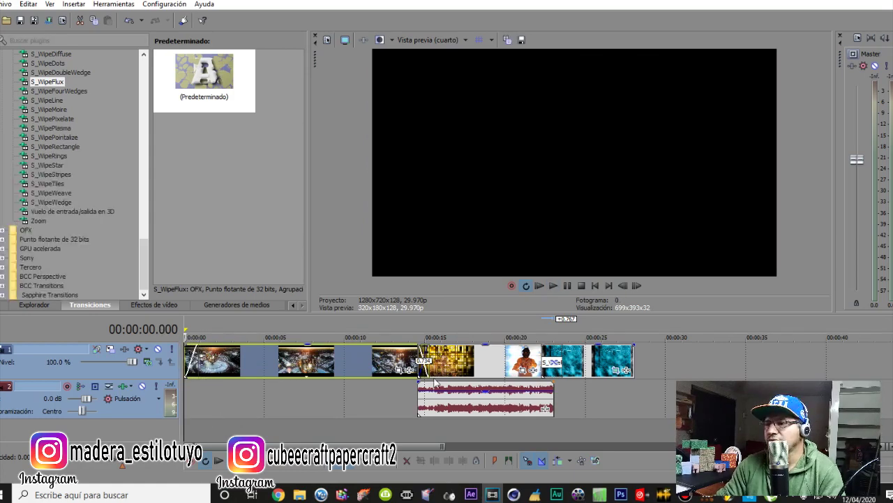
Step: Add a short fade-out to the end of the last blue texture clip and play back the ending
click(629, 361)
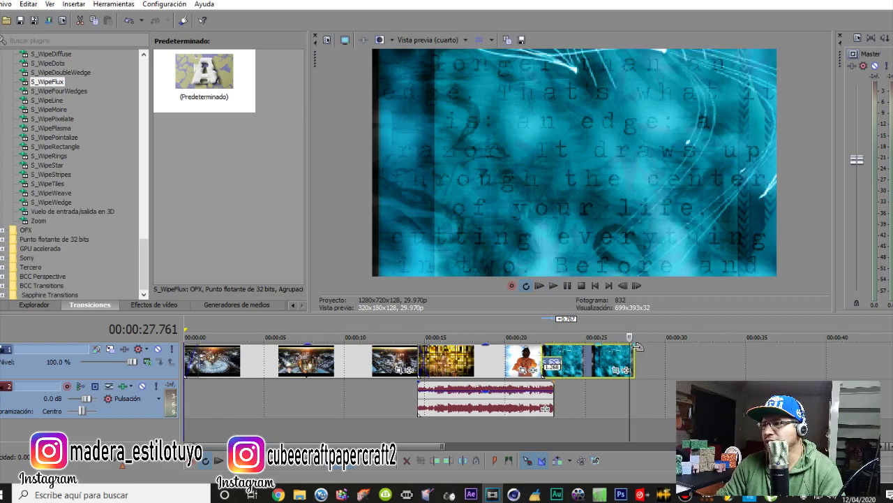
drag(635, 346, 620, 346)
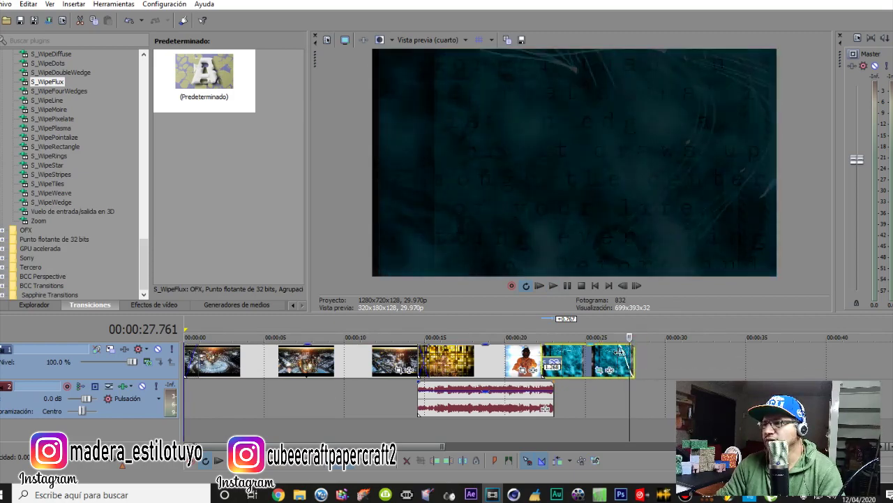
click(618, 397)
key(space)
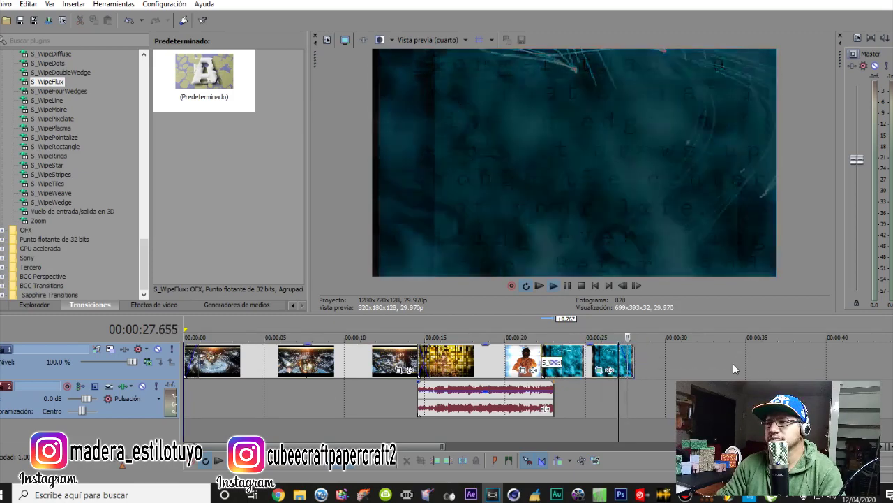
click(277, 466)
key(space)
key(space)
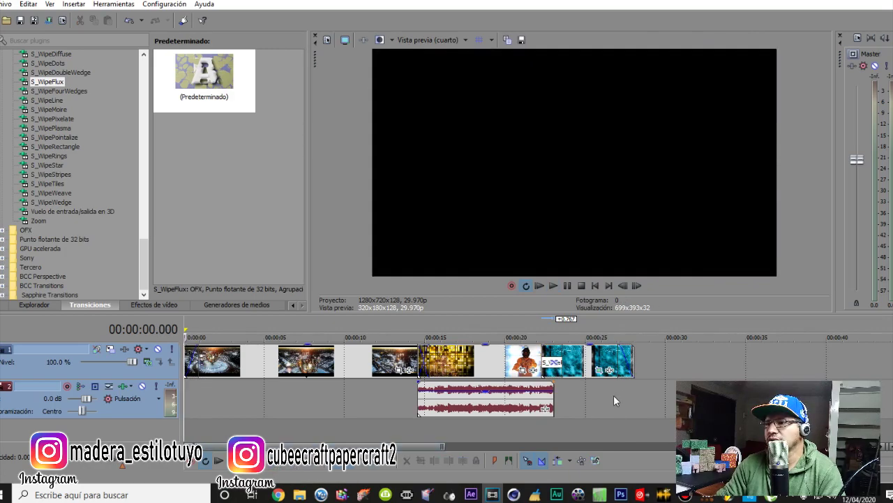
click(620, 395)
key(space)
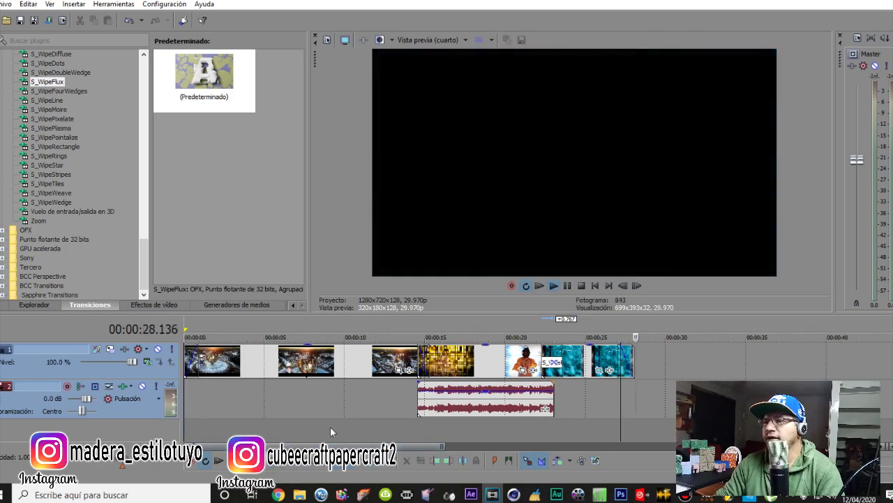
key(space)
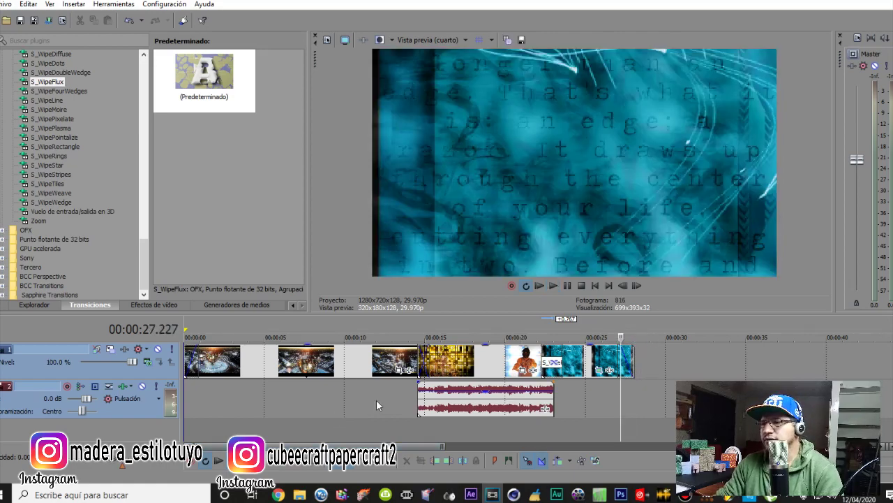
Step: Play back the dancer clip with its audio from about 16 seconds
click(448, 419)
key(space)
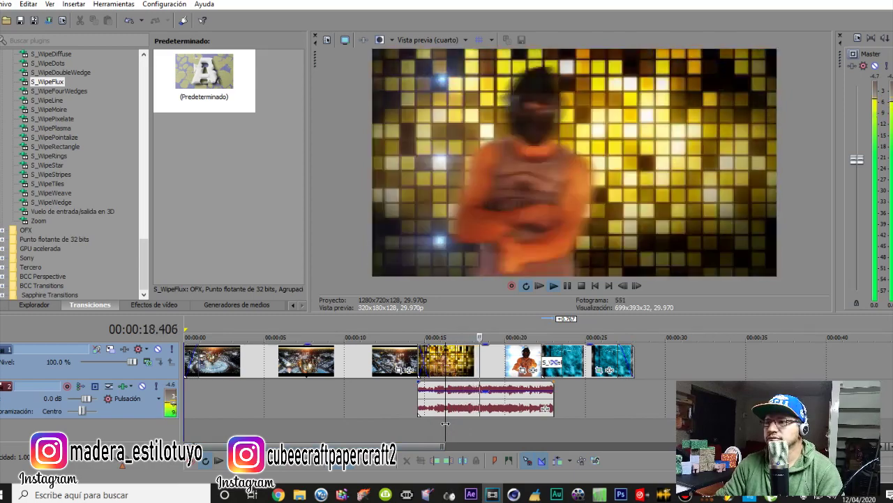
key(space)
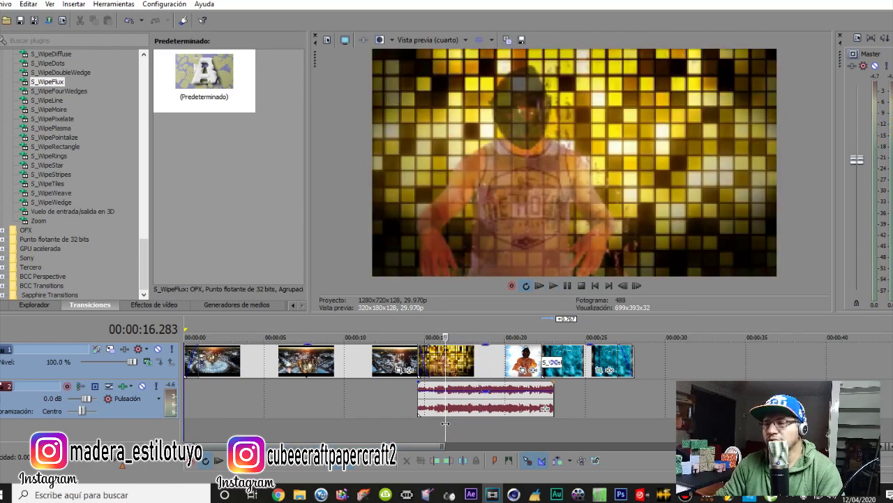
key(space)
key(space)
click(321, 403)
click(358, 363)
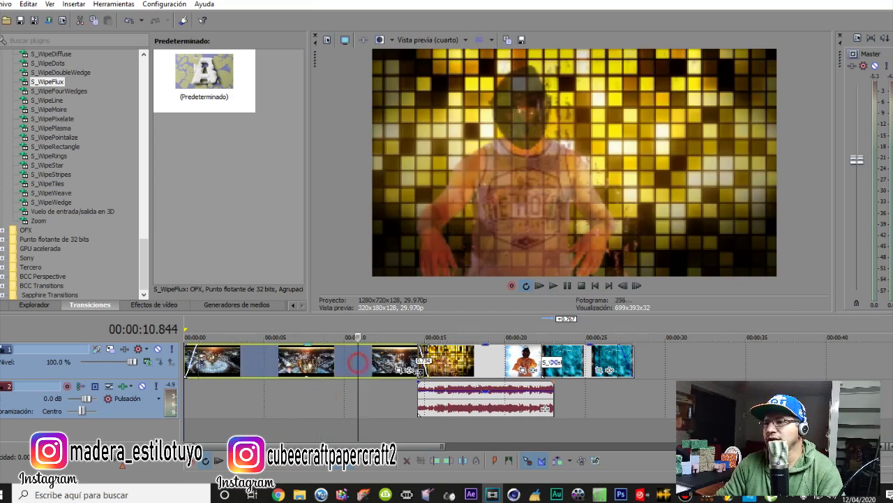
click(484, 370)
click(577, 363)
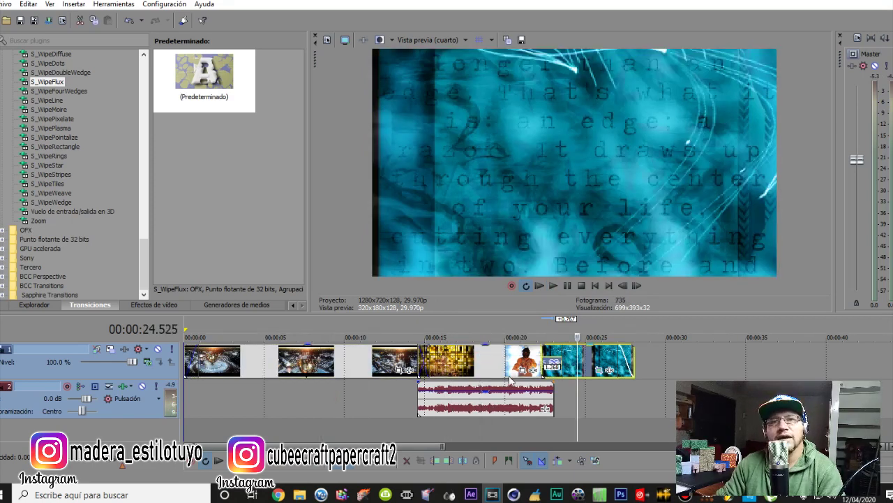
Step: Delete the audio clip beneath the dancer clip and remove its empty audio track
click(453, 404)
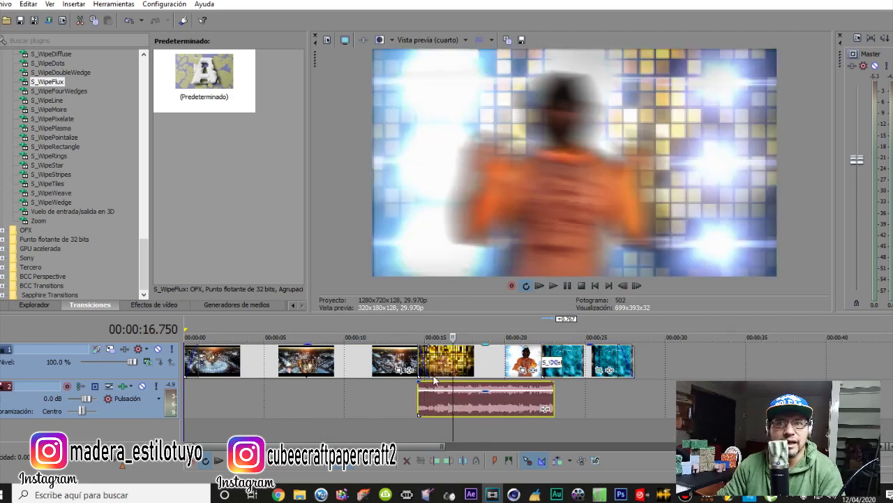
click(440, 379)
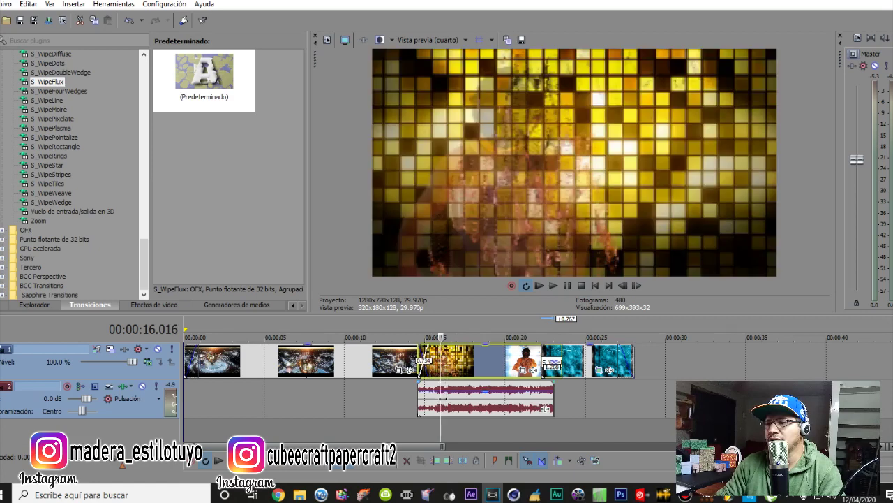
click(465, 411)
key(Delete)
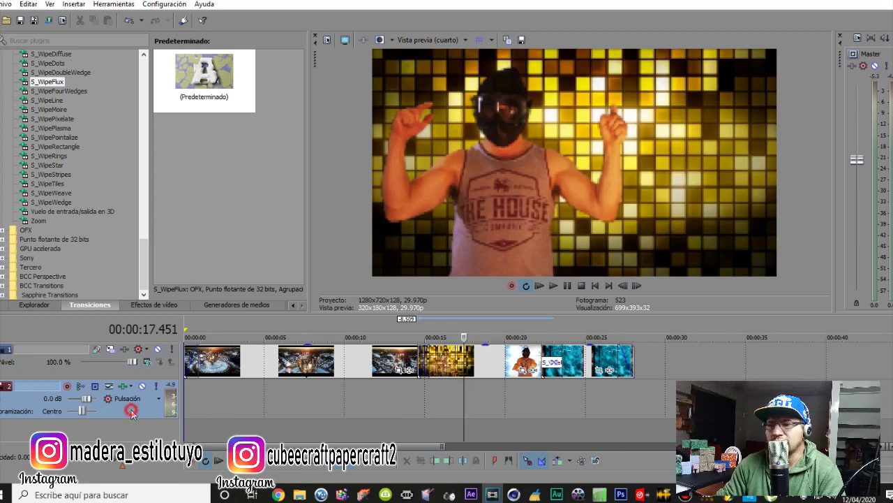
key(Delete)
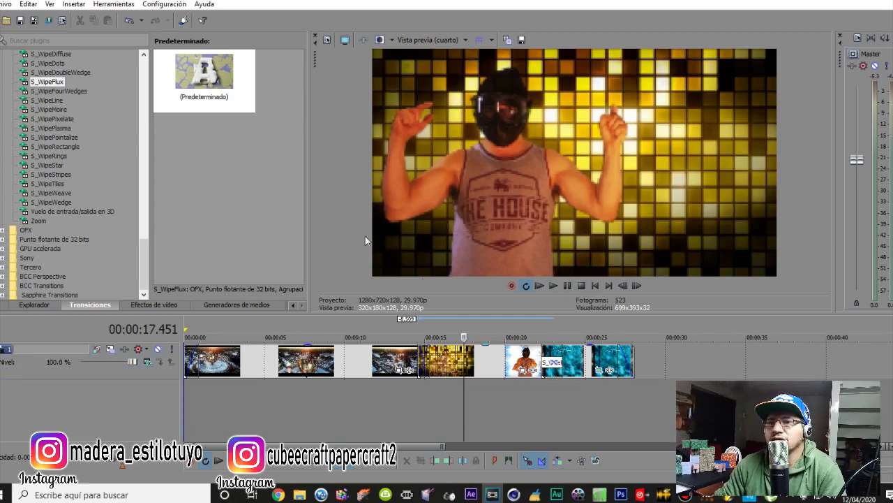
Step: Browse the media explorer to the PROYECTOS FRUITY LOOPS folder on the DJMAGICPRO (E:) drive
scroll(7, 210, up, 7)
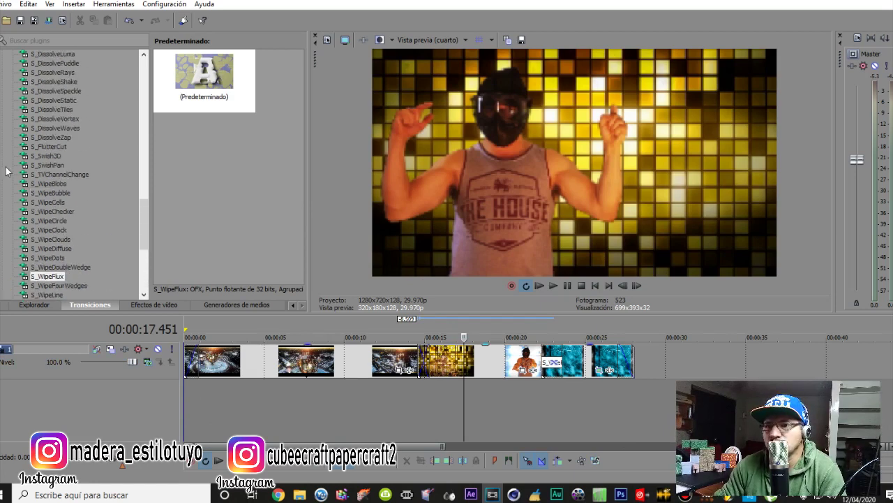
click(35, 304)
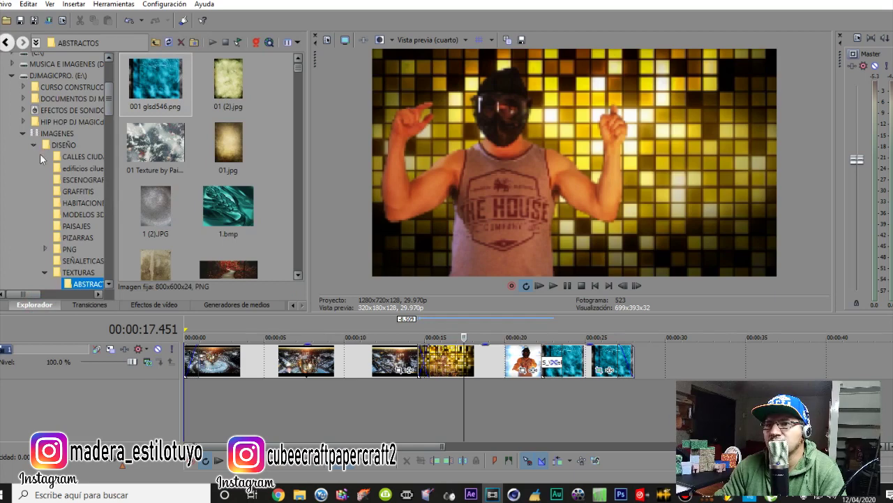
click(23, 133)
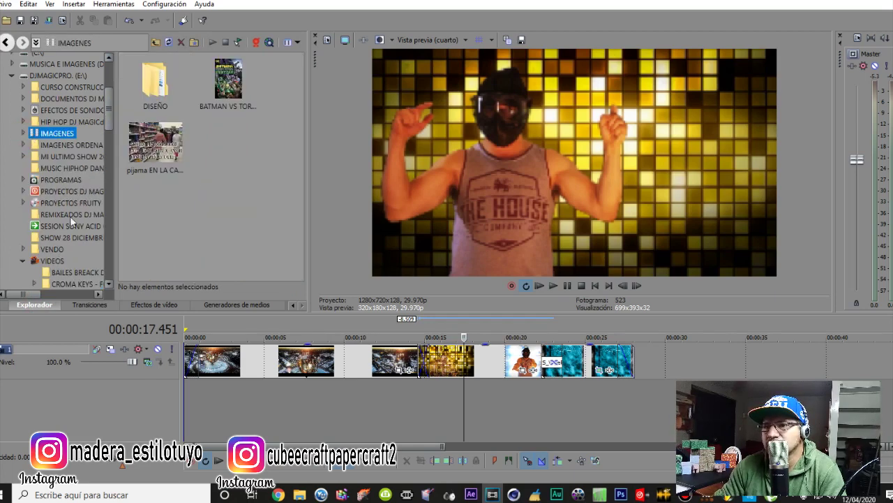
click(24, 260)
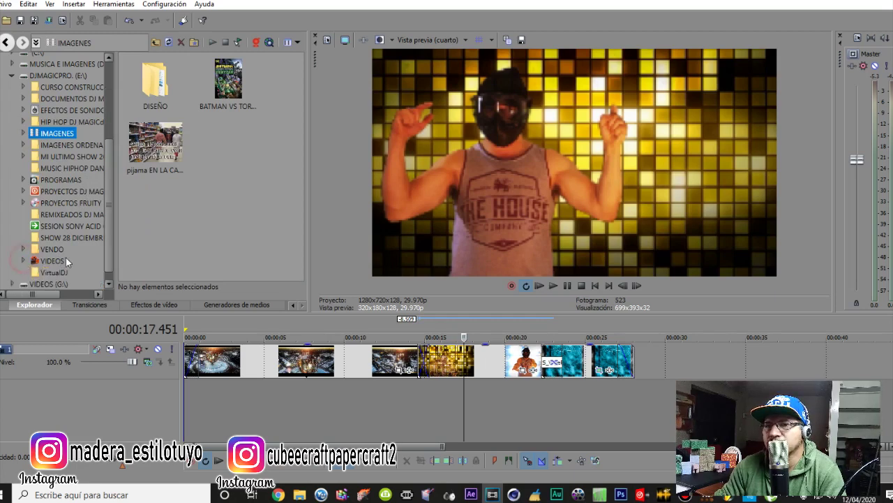
scroll(75, 255, down, 1)
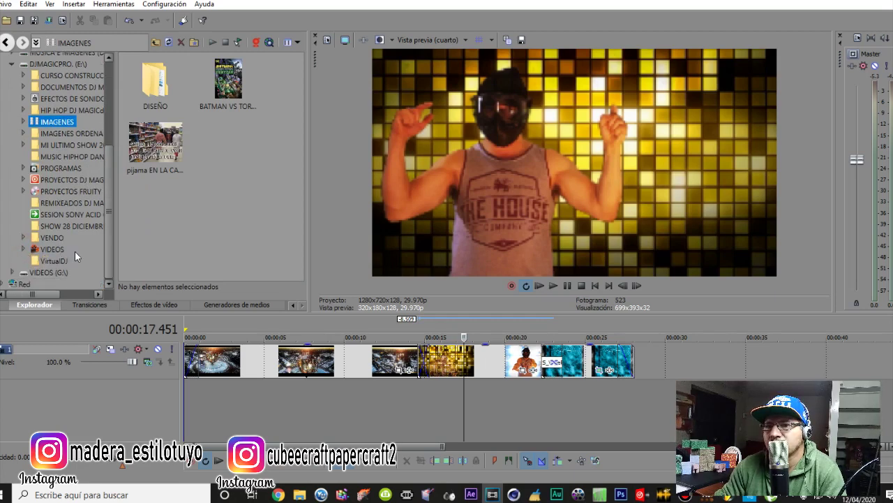
click(66, 203)
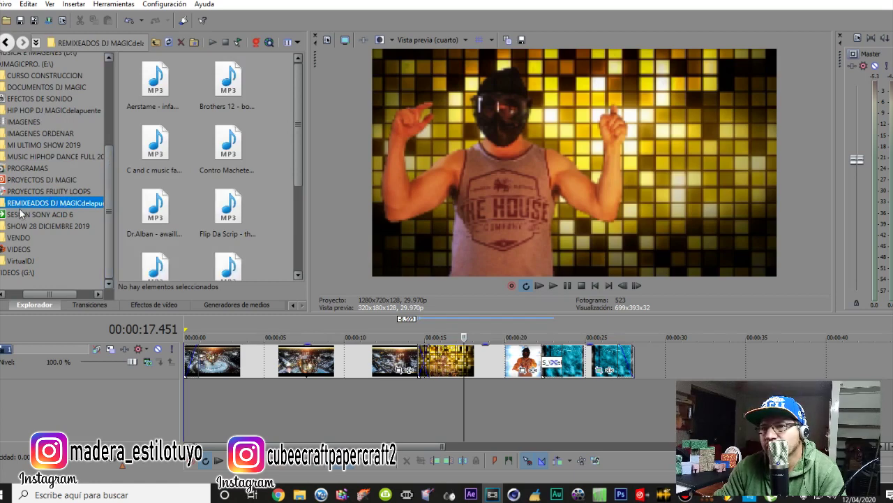
drag(49, 294, 36, 294)
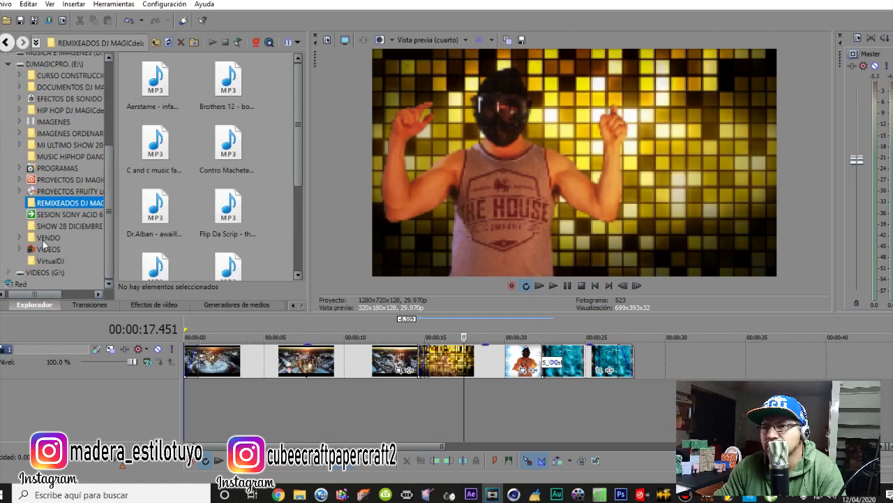
click(60, 190)
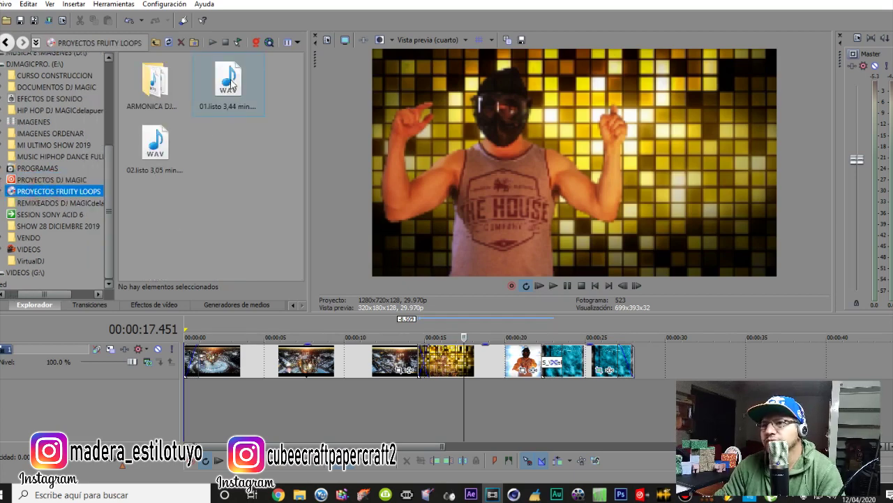
Step: Add the "02.listo 3,05 min" WAV file on a new audio track, align it with the project start and play it back
drag(164, 140, 222, 409)
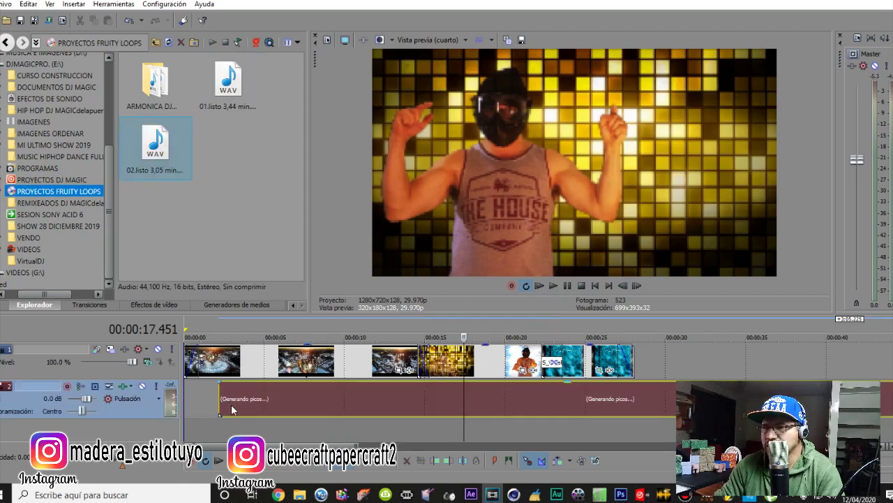
drag(299, 396, 255, 401)
key(ctrl+Home)
key(space)
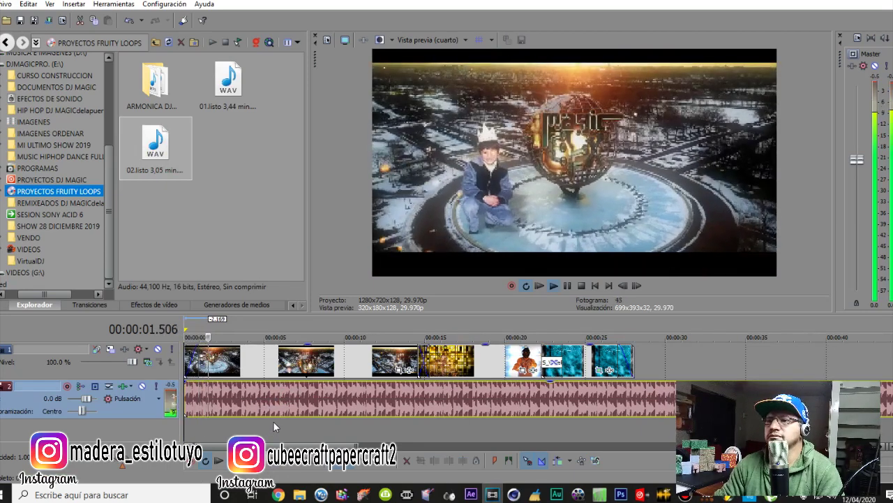
scroll(273, 421, down, 2)
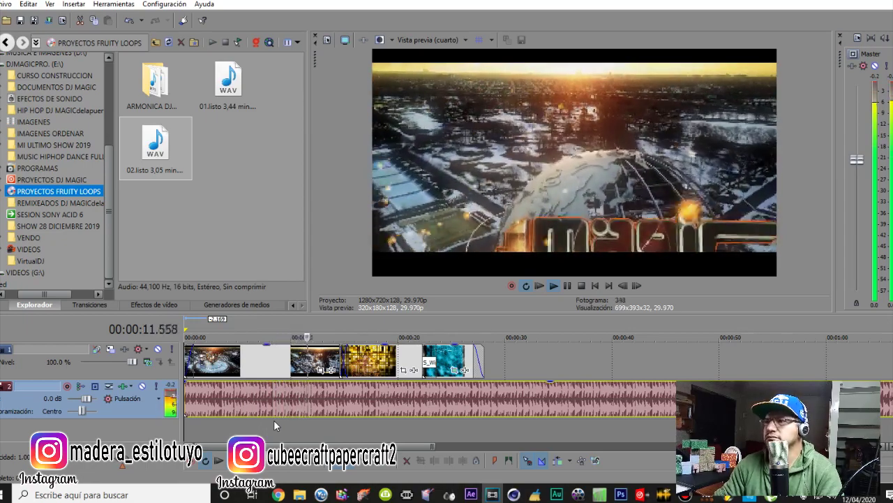
key(space)
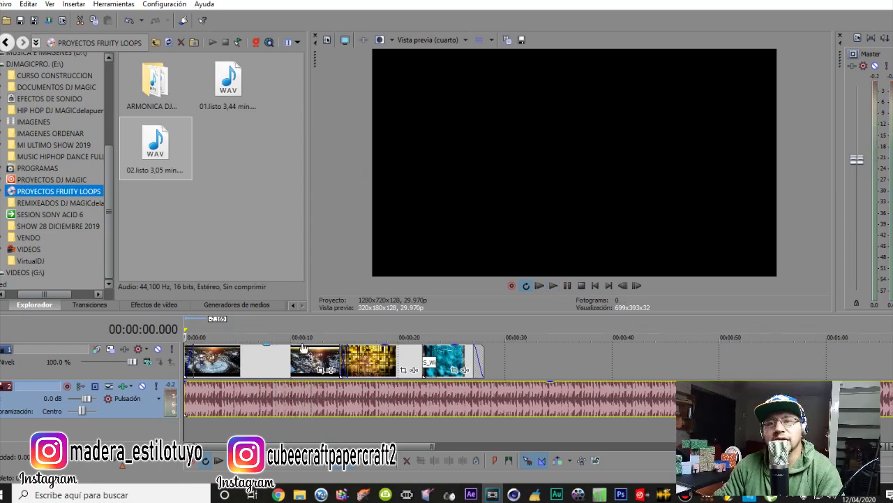
Step: Play back the video with its music from the project start and again from about 14 seconds
key(space)
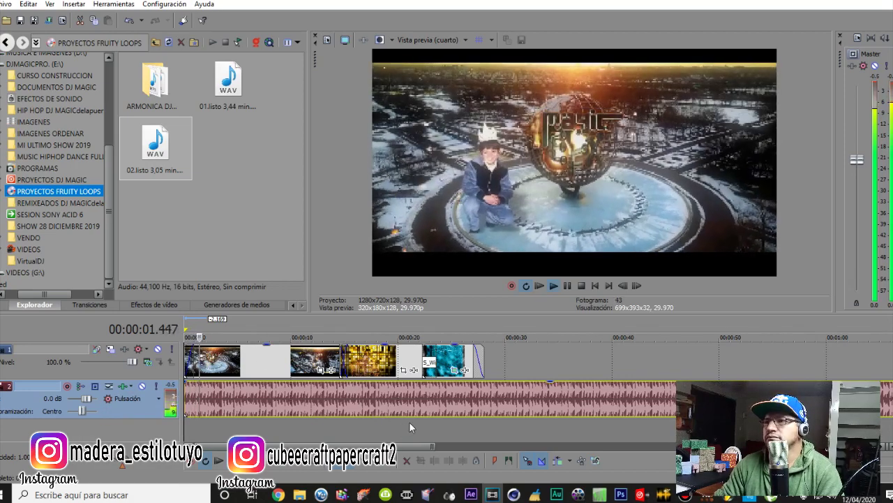
key(space)
click(336, 412)
key(space)
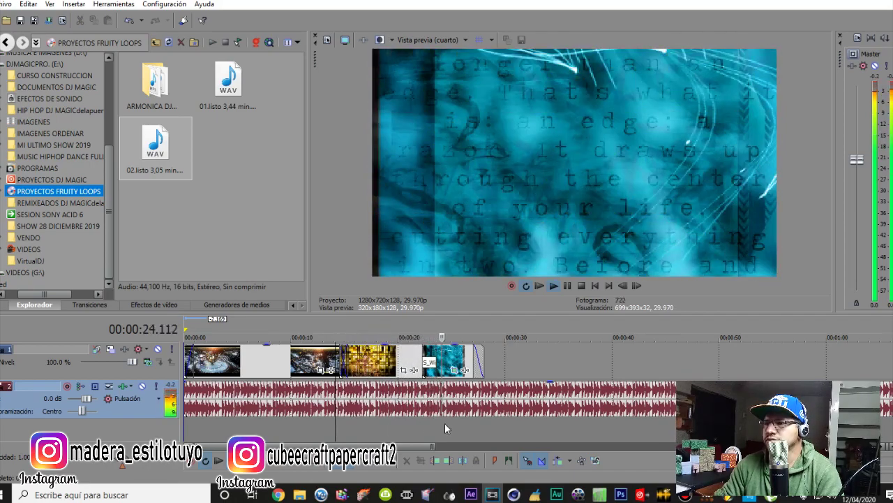
Step: Split the music clip where the last video clip ends, at 00:00:28.061, and delete the leftover part
click(473, 422)
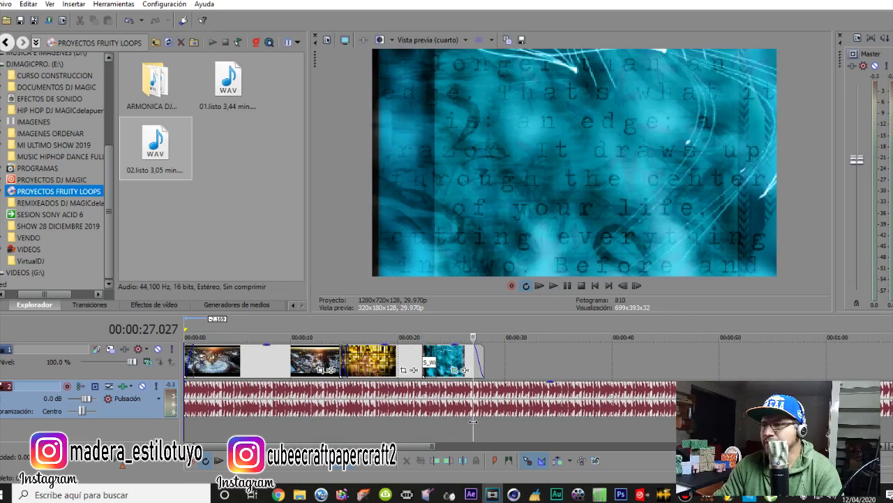
scroll(473, 422, down, 3)
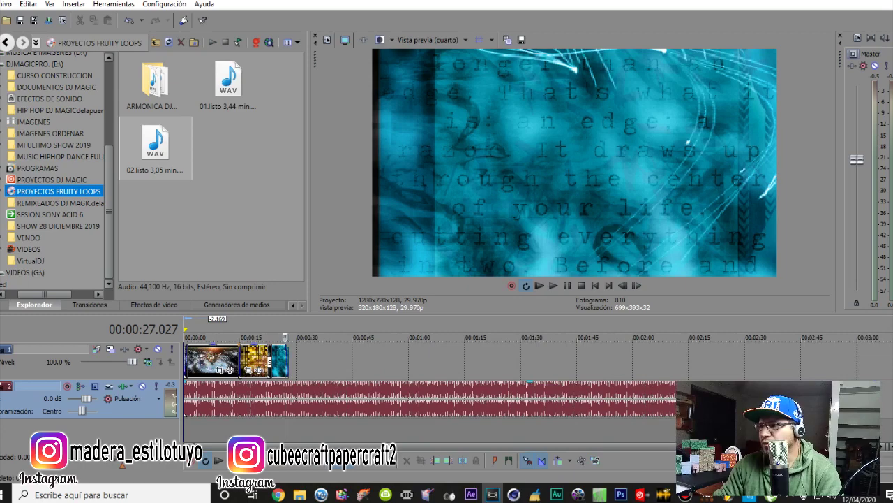
click(291, 392)
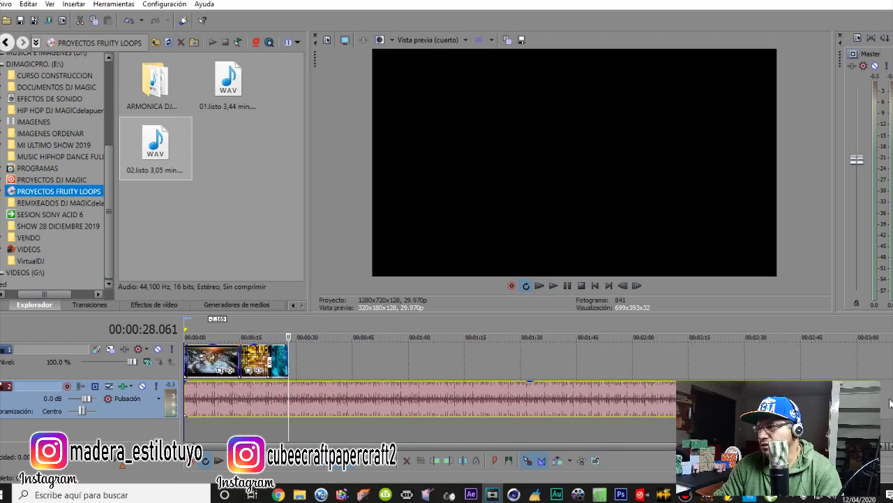
drag(831, 398, 586, 408)
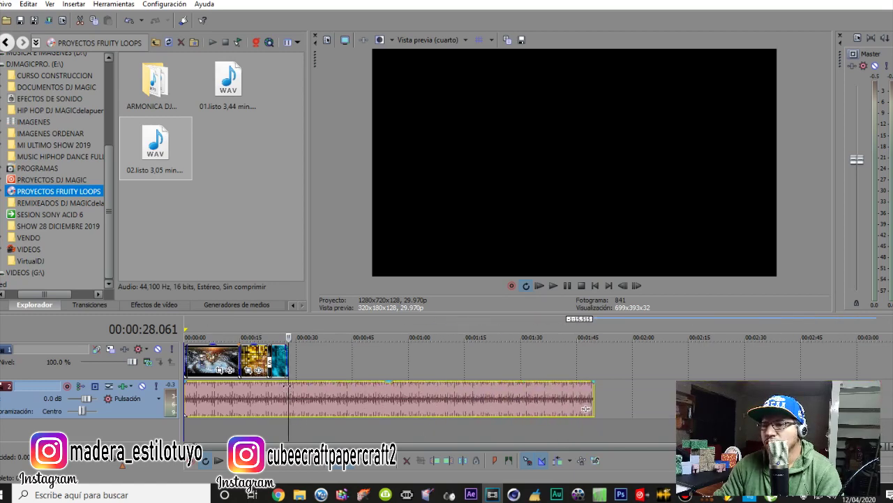
scroll(288, 386, up, 5)
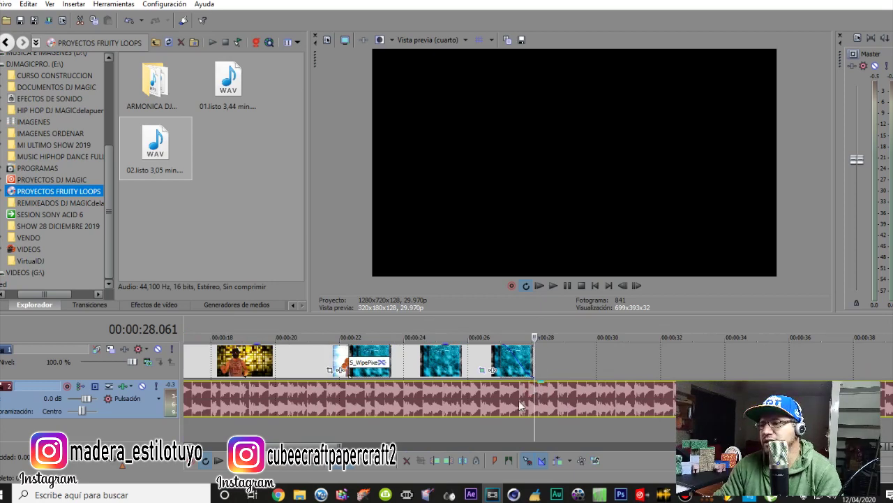
key(s)
click(515, 404)
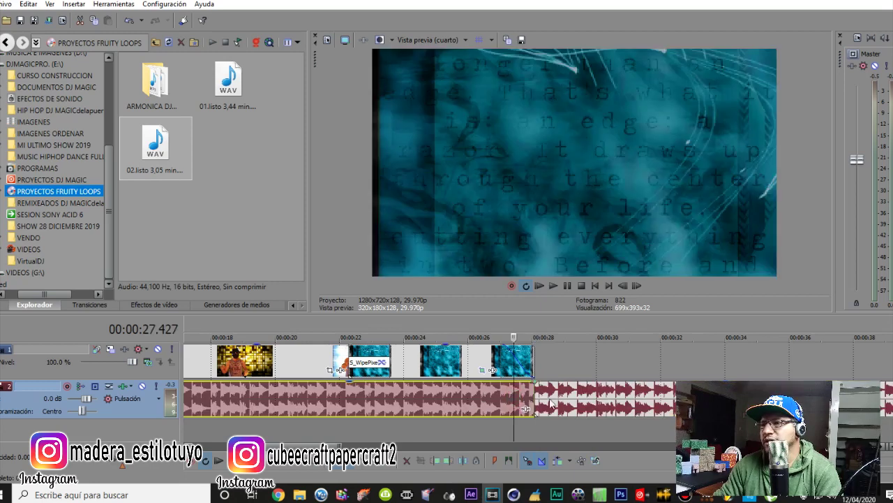
drag(554, 395, 549, 396)
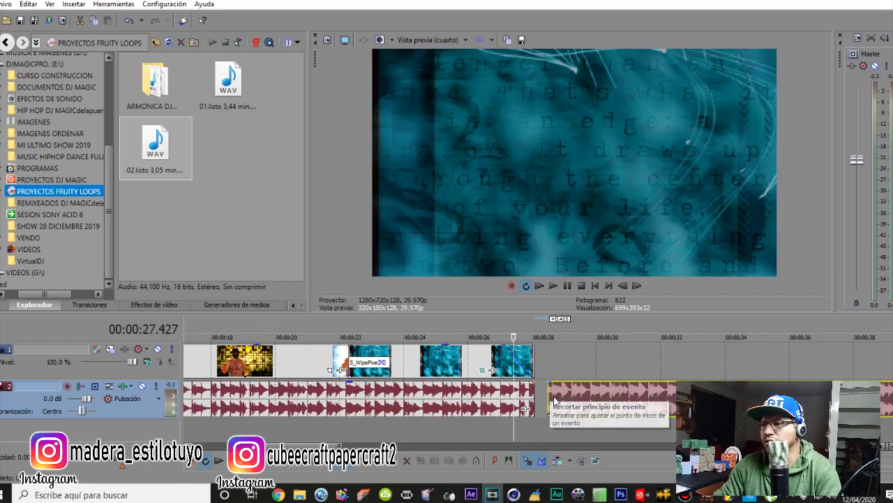
click(562, 396)
key(Delete)
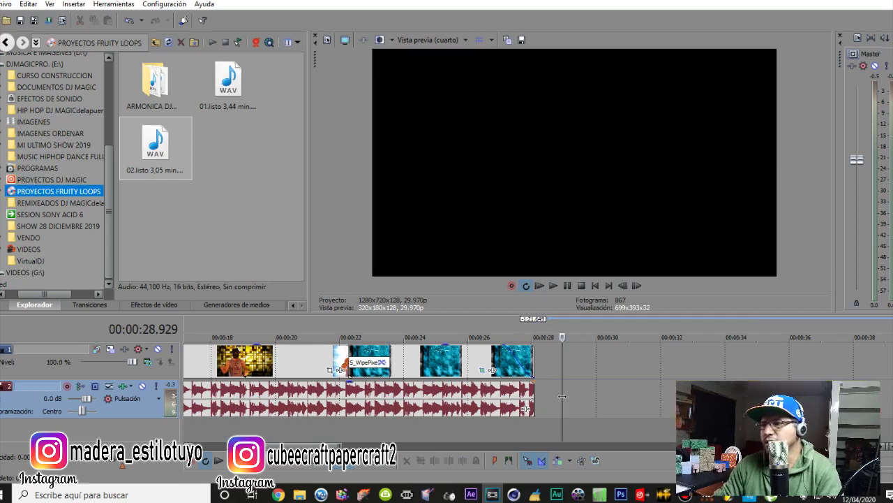
Step: Play back the ending of the project with its music from about 26 seconds
click(469, 394)
key(space)
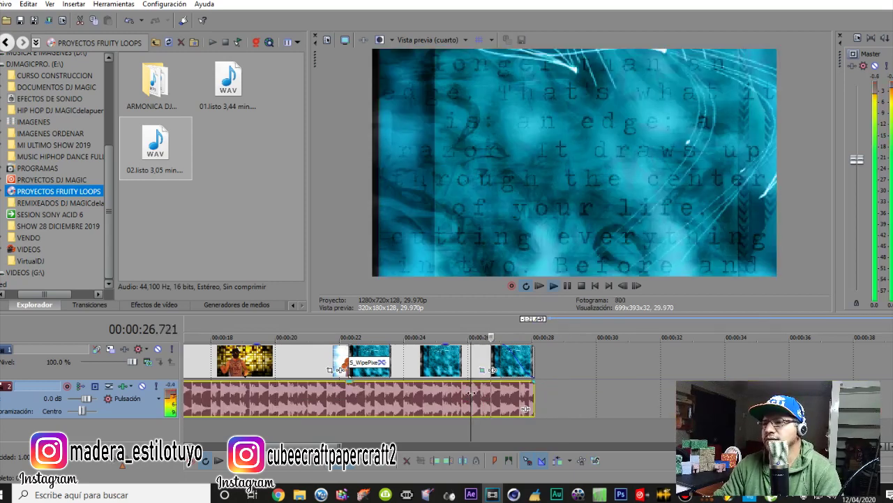
key(space)
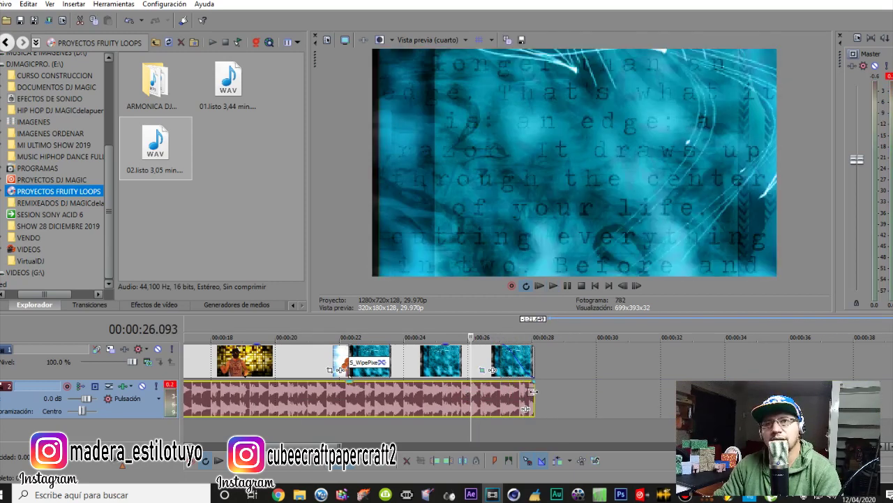
key(space)
key(space)
Step: Add a fade-out of about 1 second to the end of the music clip and play back the ending
drag(534, 384, 504, 384)
key(space)
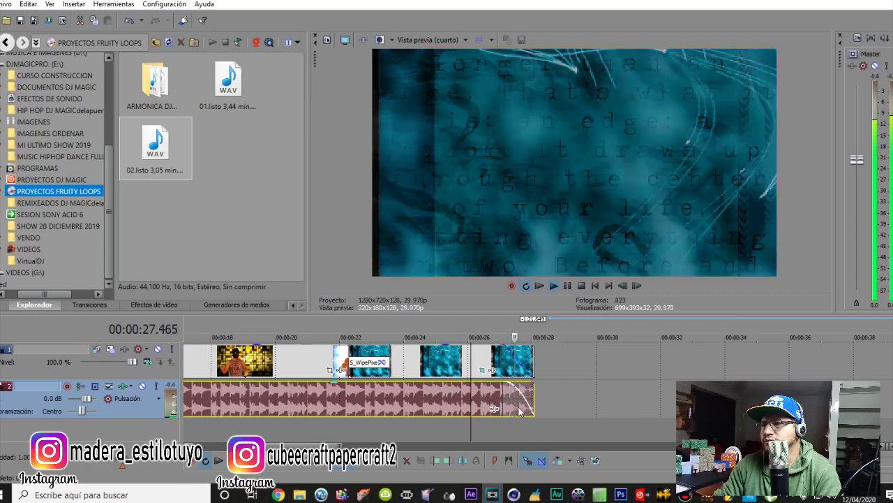
key(space)
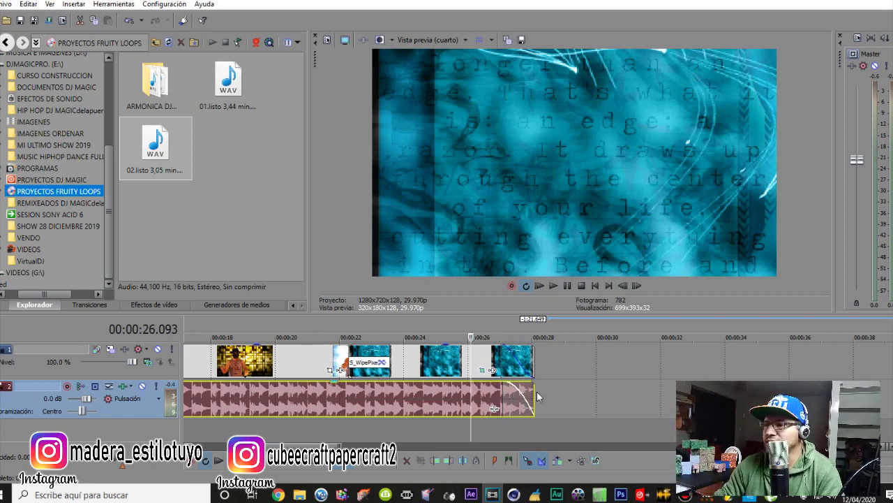
Step: Change the music clip's fade-out to the third, inward-curving fade type and play back the ending again
right_click(520, 395)
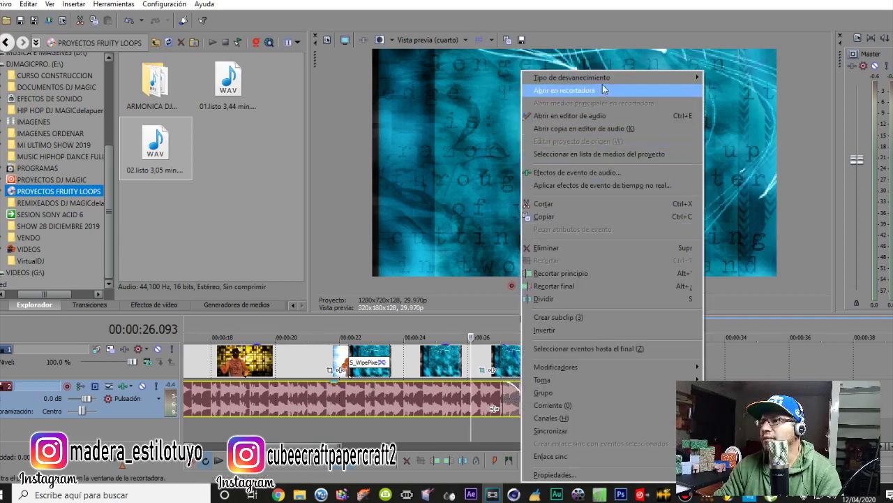
mouse_move(604, 77)
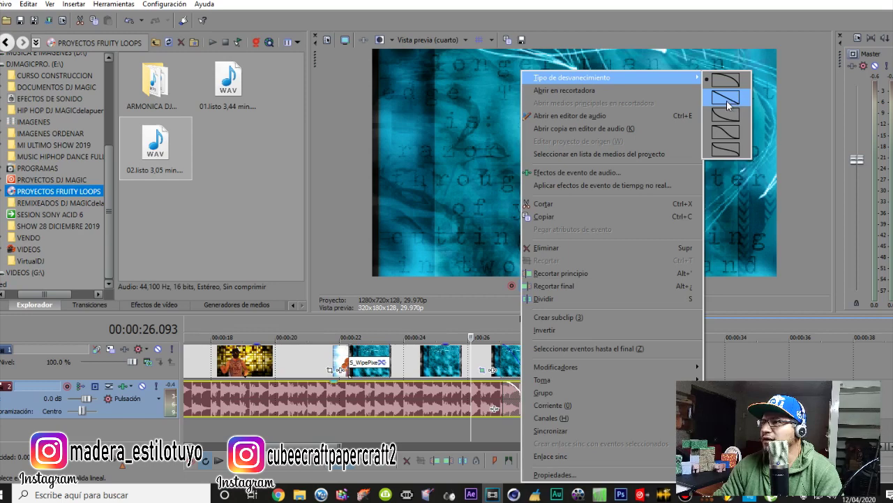
click(725, 120)
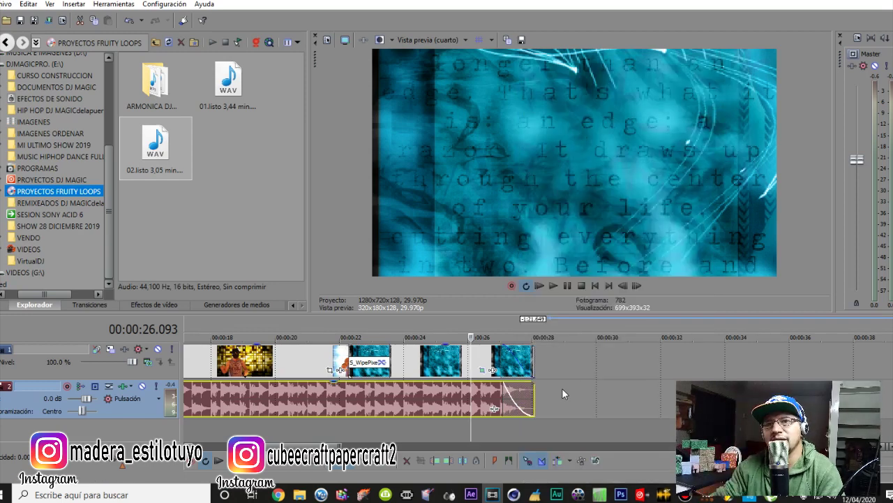
key(space)
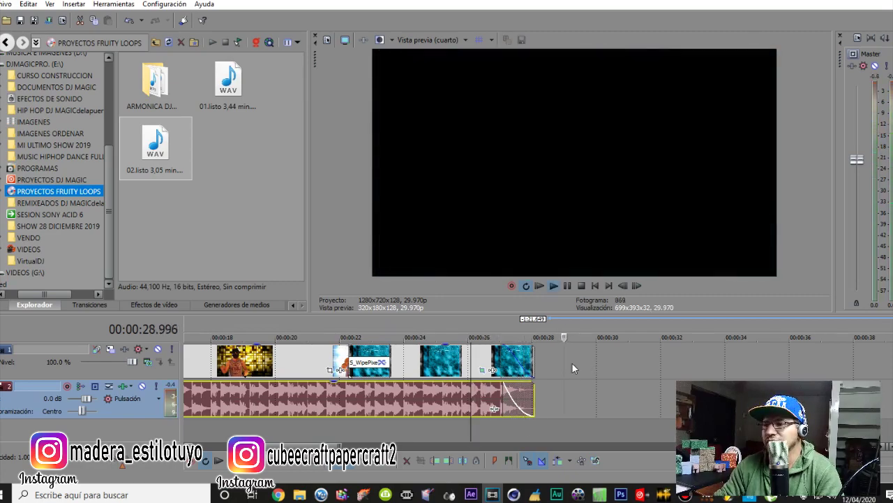
key(space)
key(space)
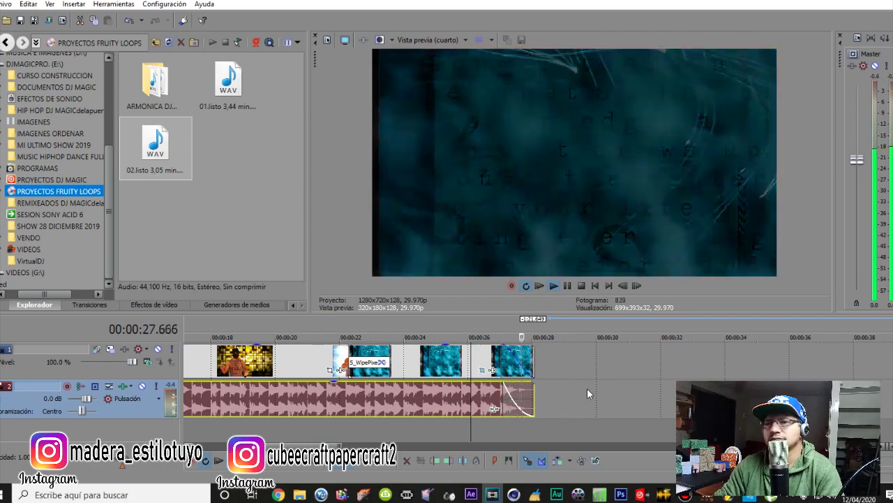
key(space)
Step: Return to the project start and briefly play back the opening of the video and music
scroll(422, 421, down, 6)
scroll(422, 416, down, 2)
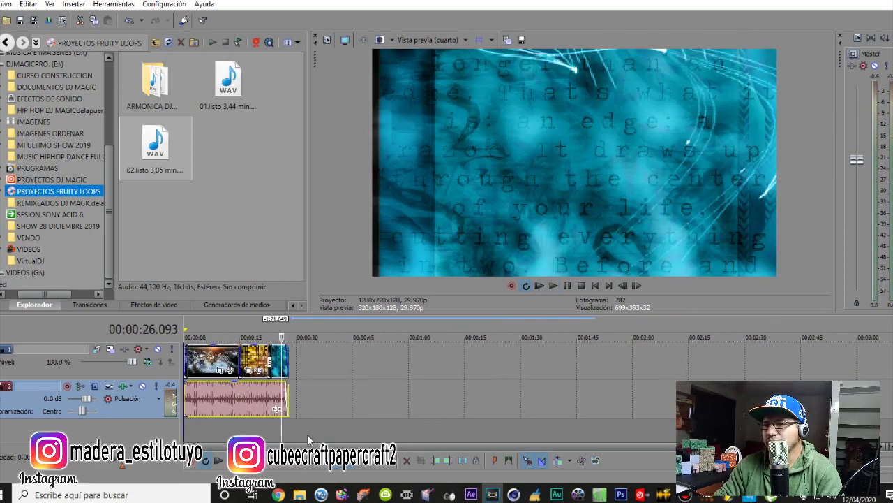
key(Home)
scroll(194, 425, up, 8)
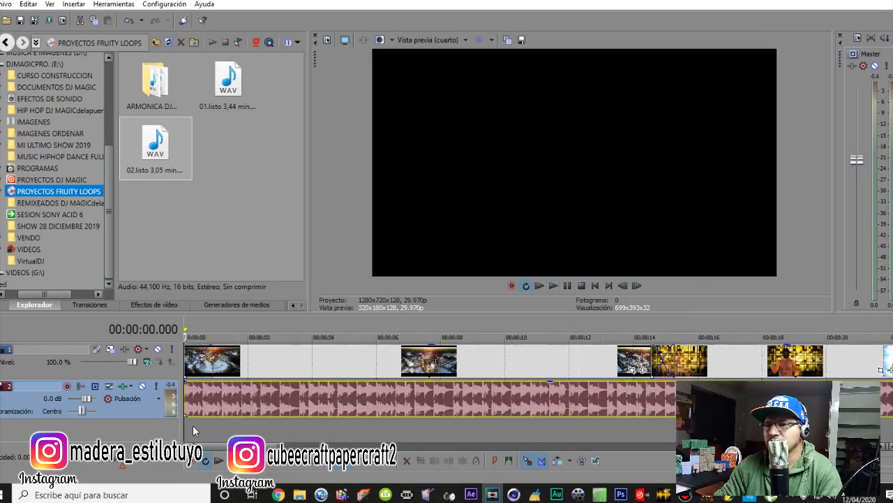
key(space)
key(space)
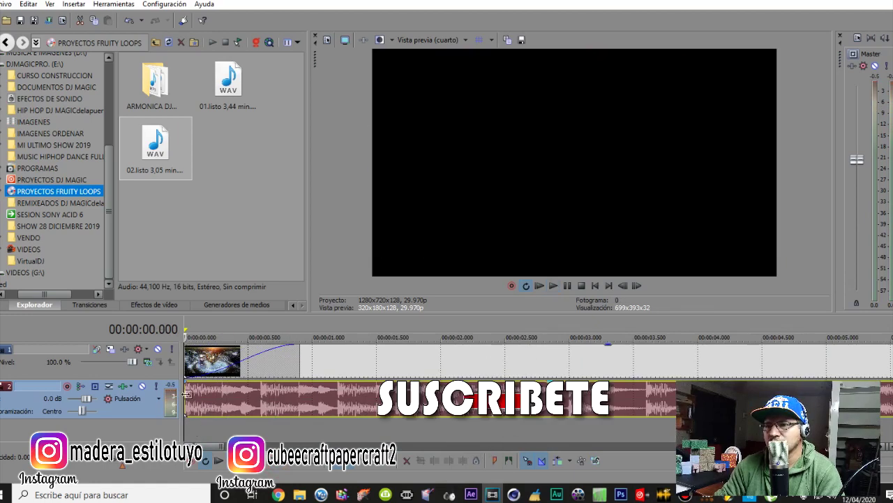
key(space)
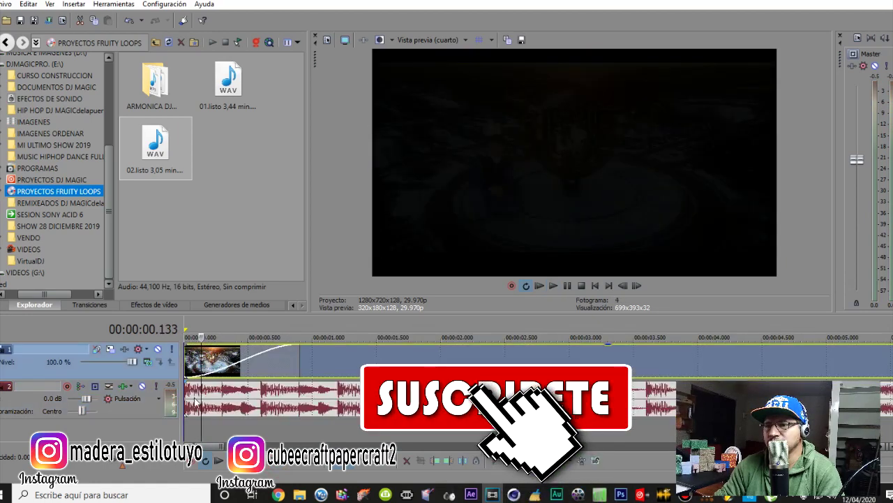
Step: Add a fade-in of about 0.9 seconds to the start of the music clip, matching the video's fade-in
click(190, 385)
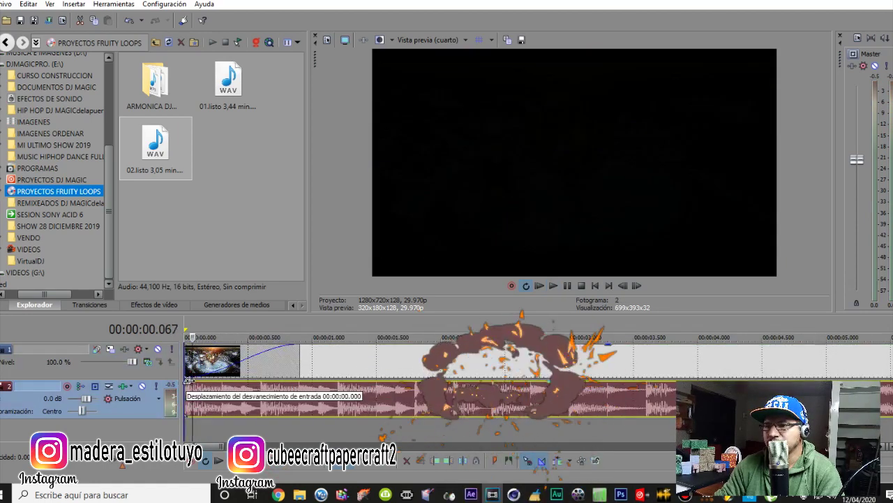
drag(188, 385, 298, 383)
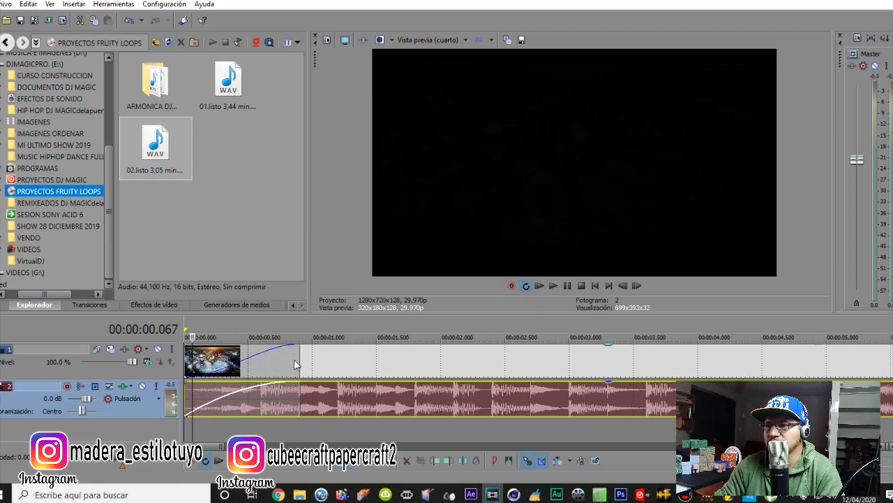
click(299, 363)
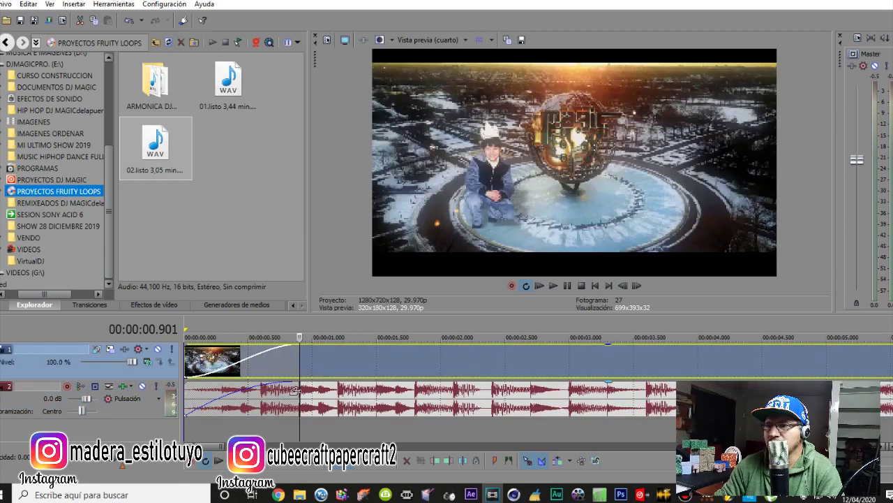
click(295, 390)
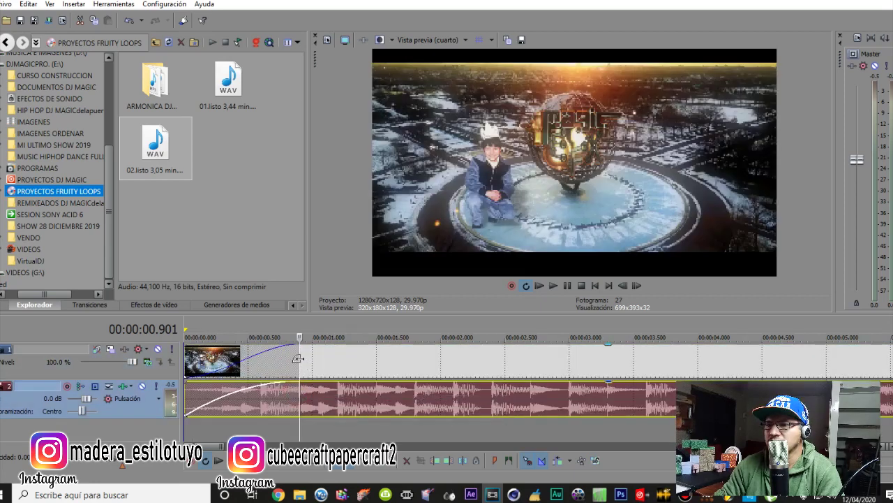
Step: Play back the opening of the video and music from the project start
key(Home)
scroll(281, 402, down, 5)
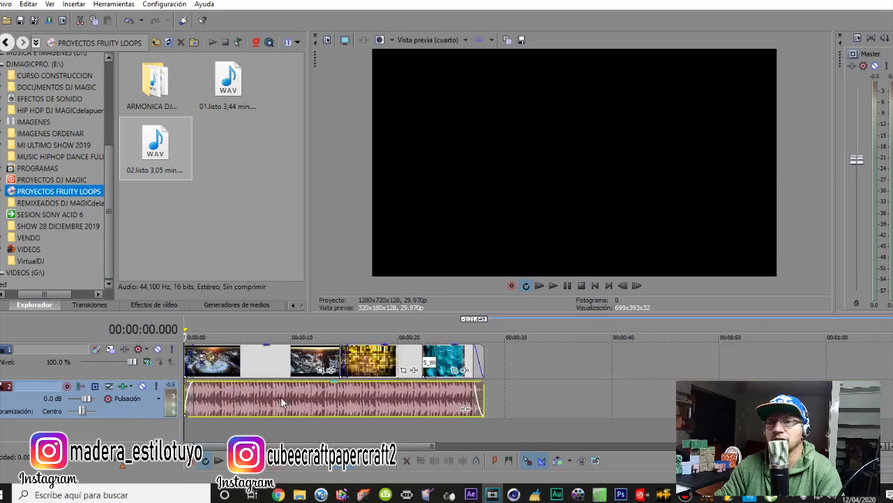
scroll(281, 397, down, 2)
key(space)
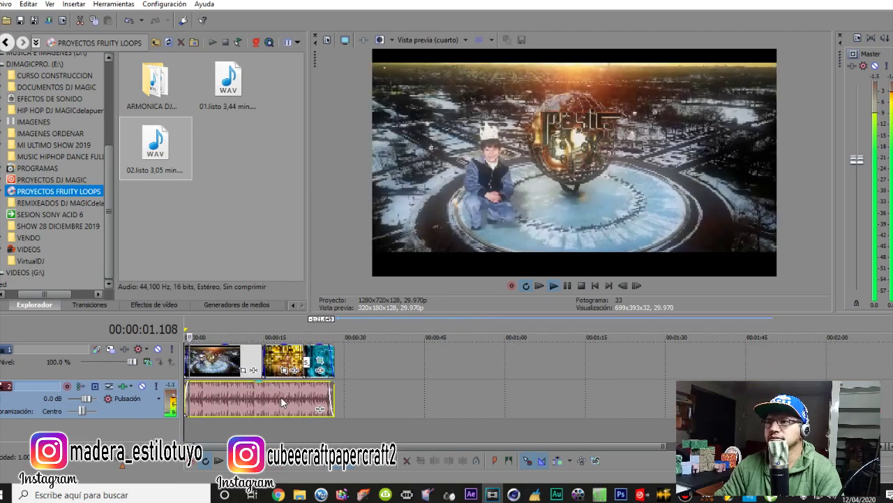
key(space)
key(space)
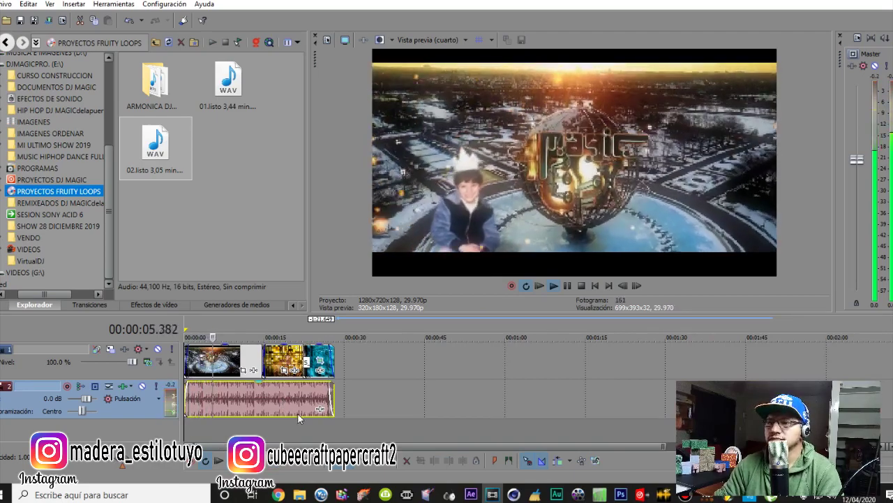
Step: Play back the project's ending from about 25 seconds
key(space)
click(320, 421)
key(space)
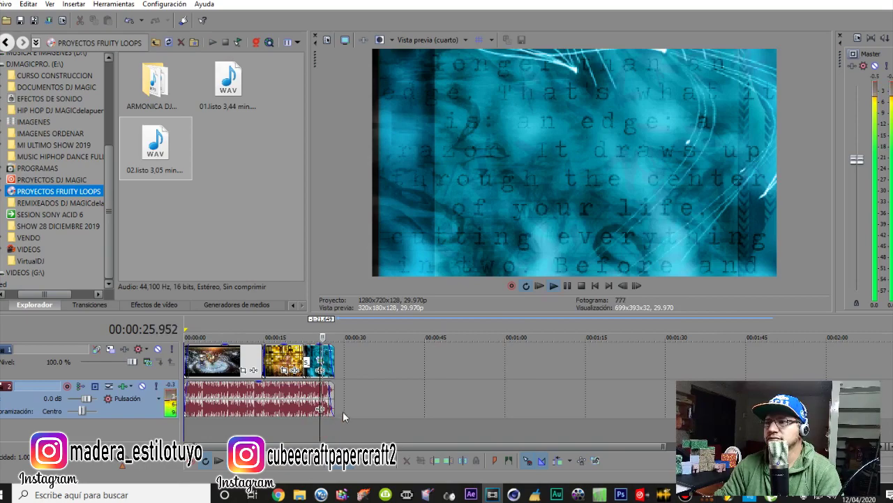
key(space)
Step: Insert a new video track above the existing video track
click(349, 362)
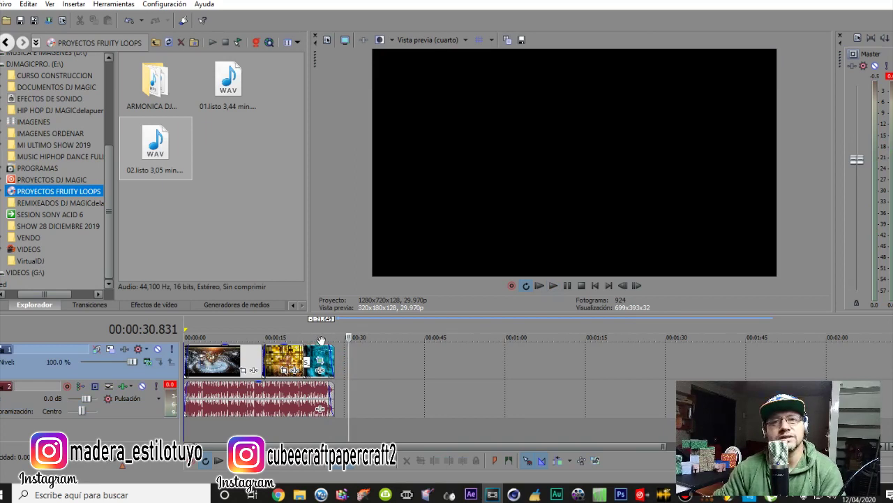
click(349, 359)
right_click(349, 360)
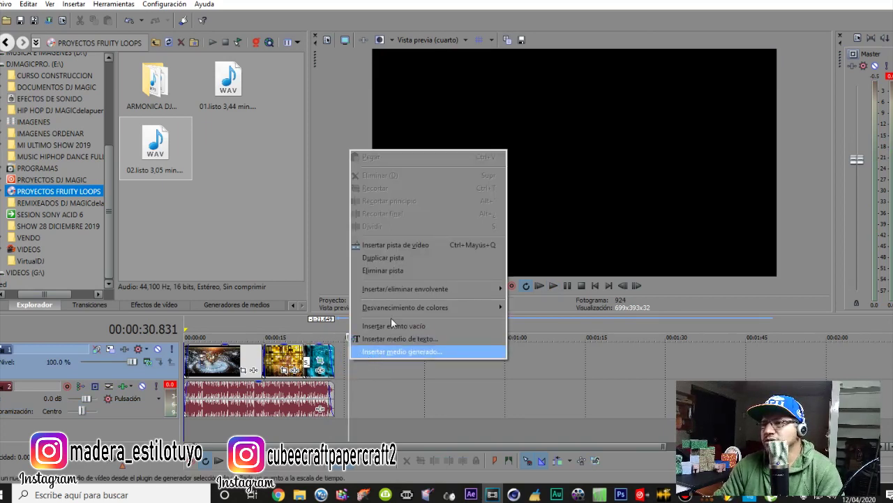
click(414, 245)
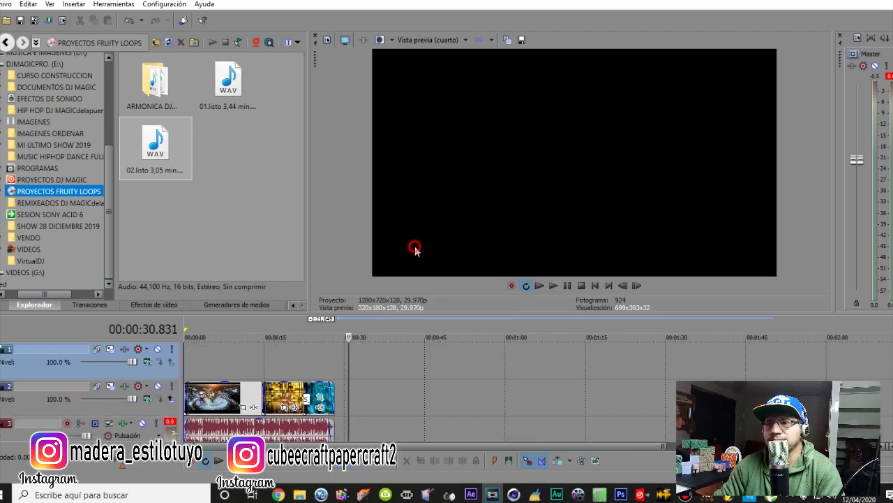
Step: Insert a text media event on the new empty track at about 24.4 seconds, over the blue clip
click(286, 358)
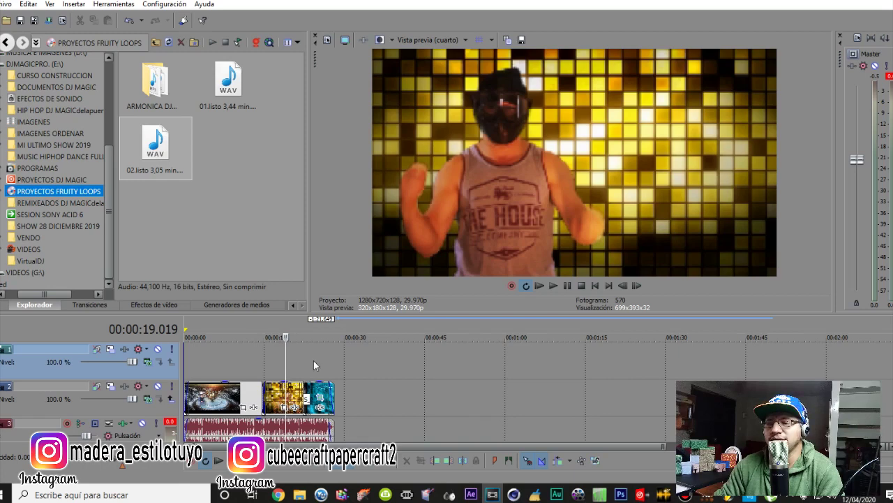
click(315, 353)
right_click(314, 353)
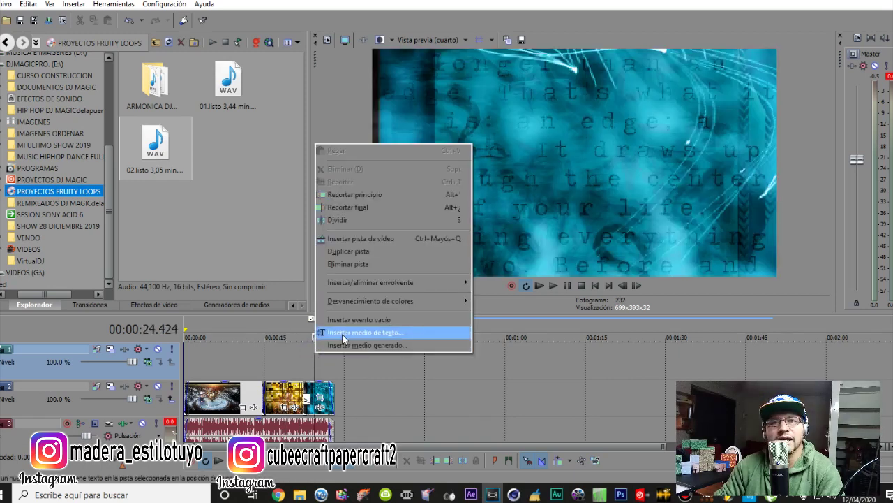
click(342, 334)
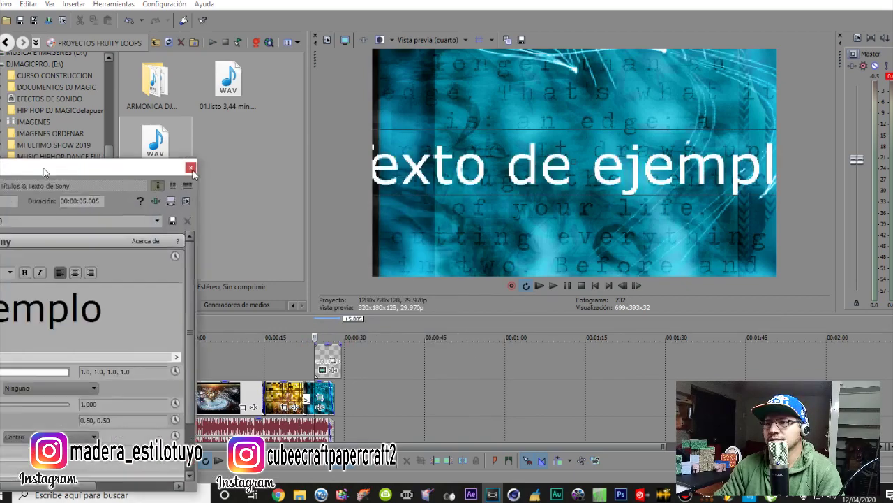
drag(476, 90, 497, 86)
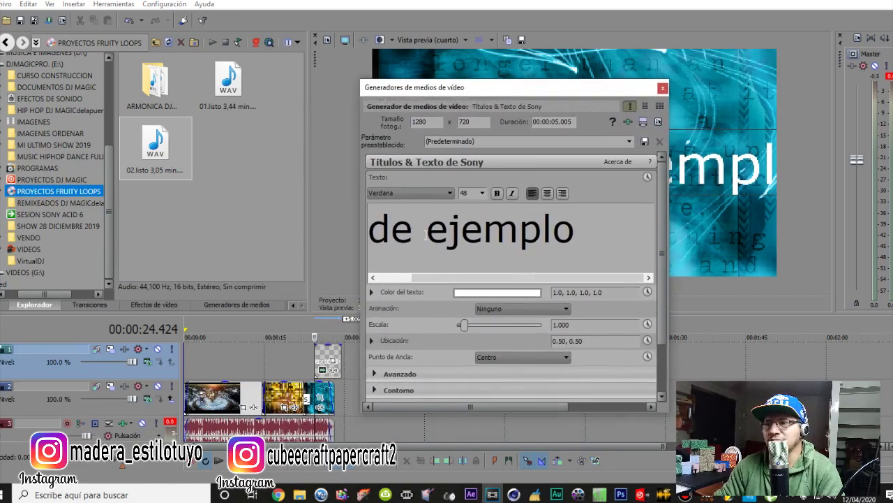
Step: Replace the sample text in the title with "capitulo 1"
click(464, 249)
click(454, 250)
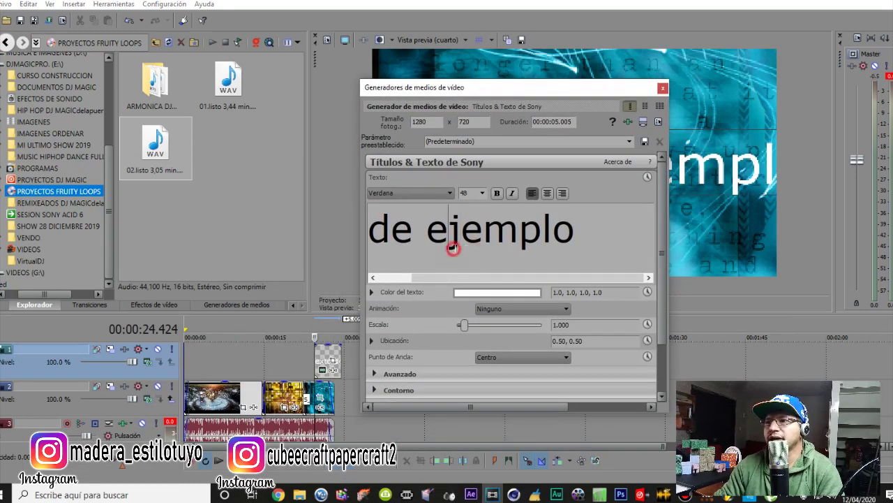
double_click(579, 224)
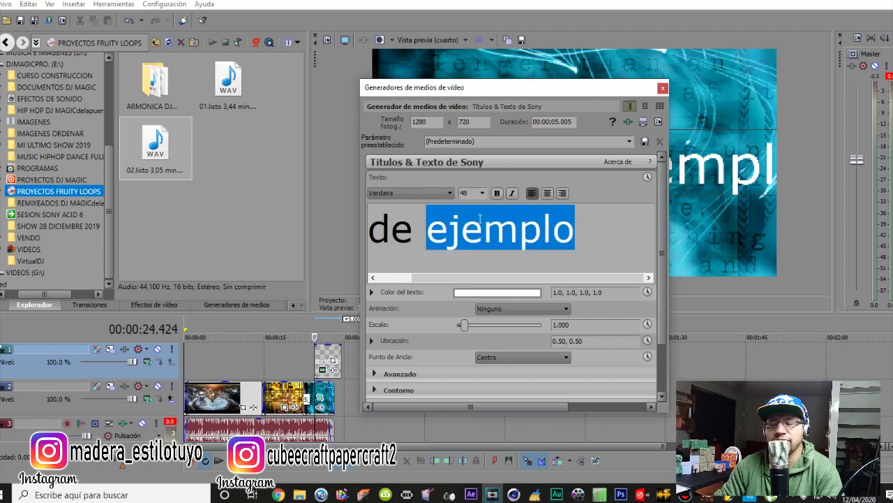
key(ctrl+a)
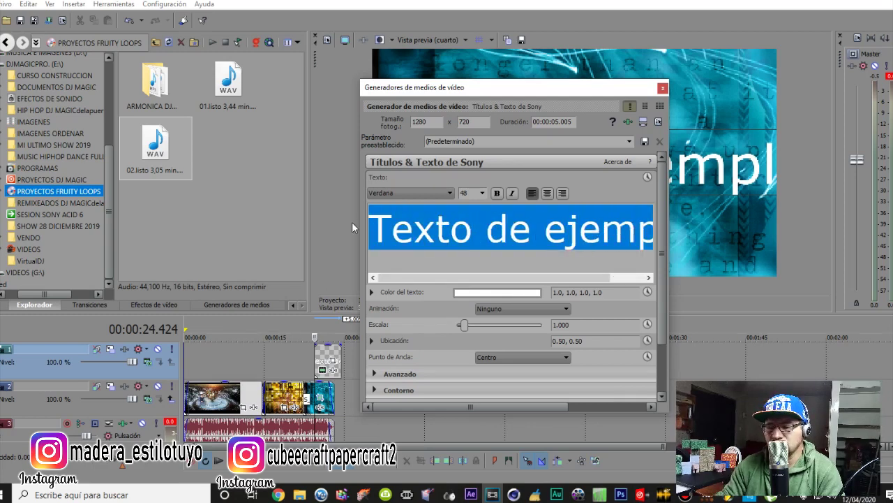
key(Delete)
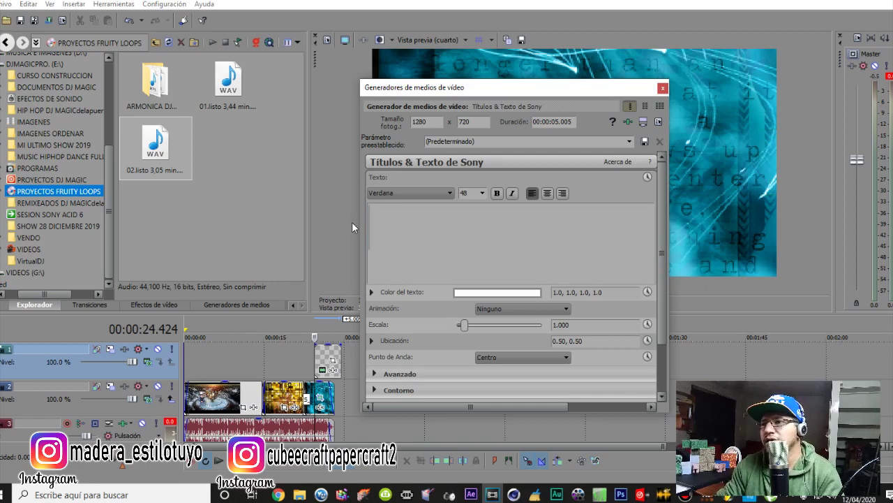
click(390, 246)
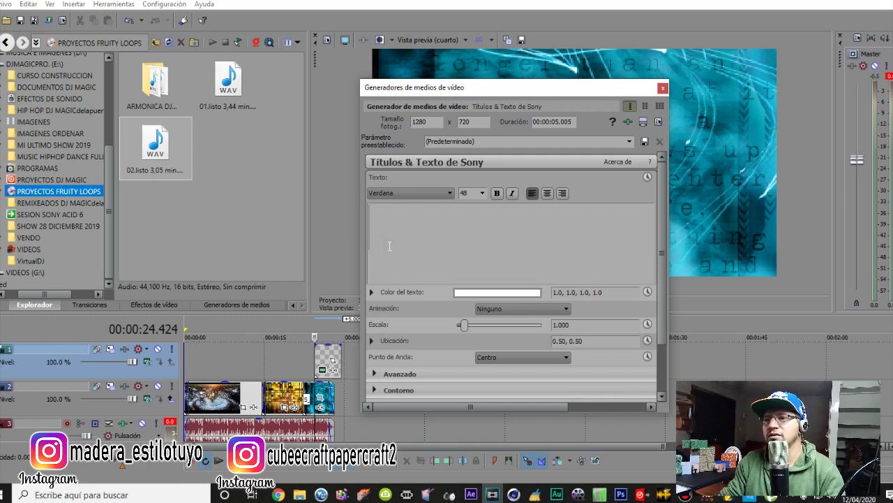
text(c)
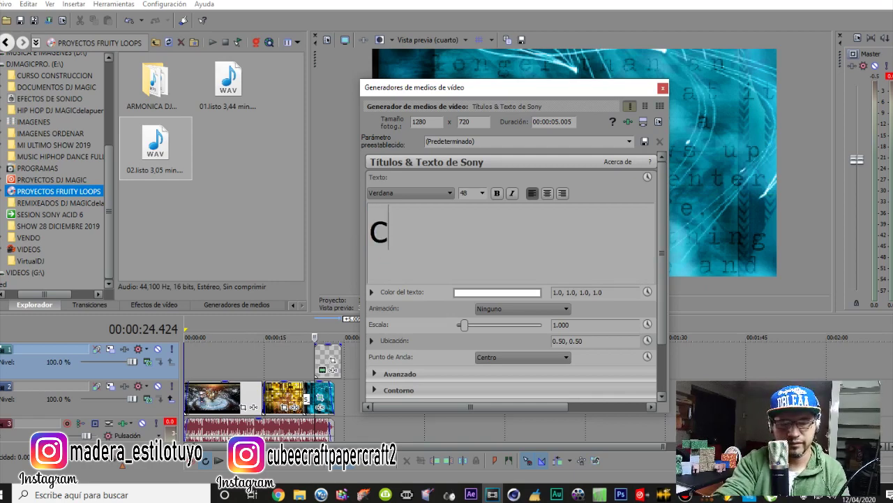
text(api)
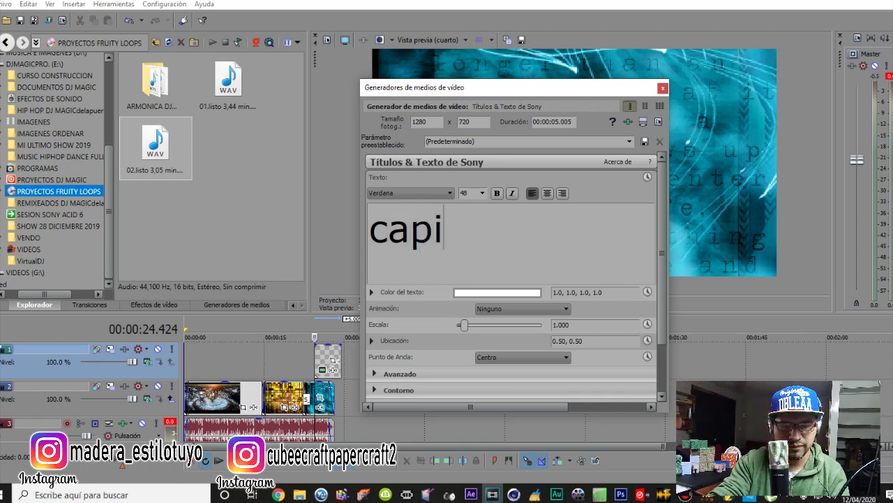
text(tuo)
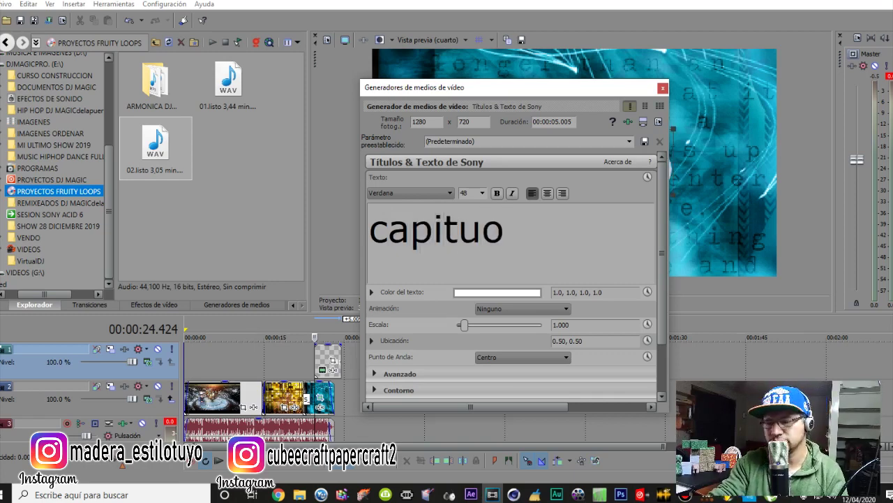
key(BackSpace)
text(lo 1)
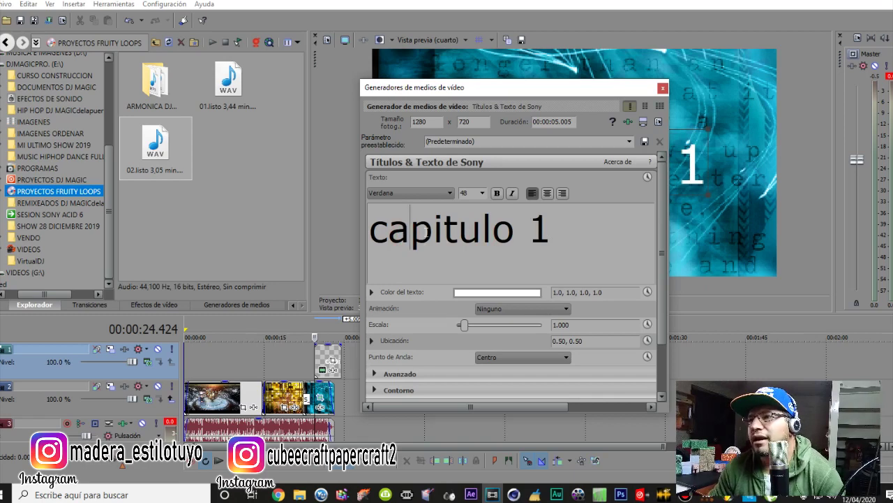
Step: Try the Vujahday Plain and Wicked Mouse fonts for the title text
click(433, 240)
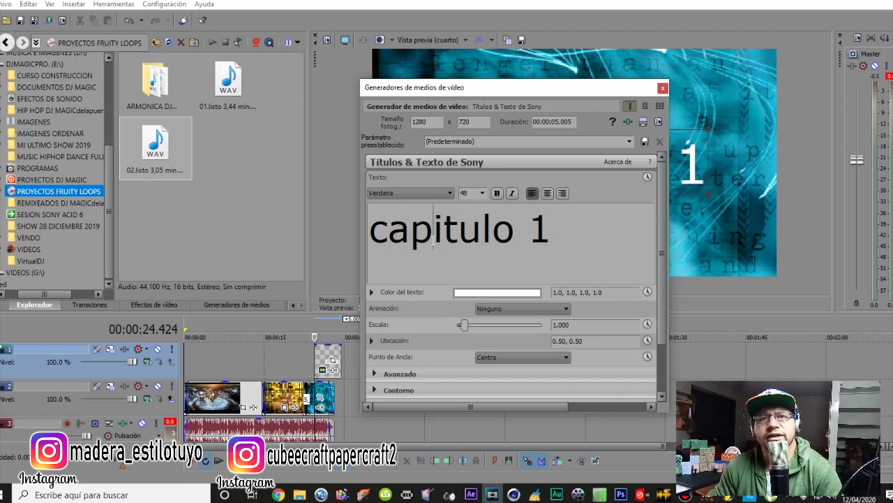
click(411, 194)
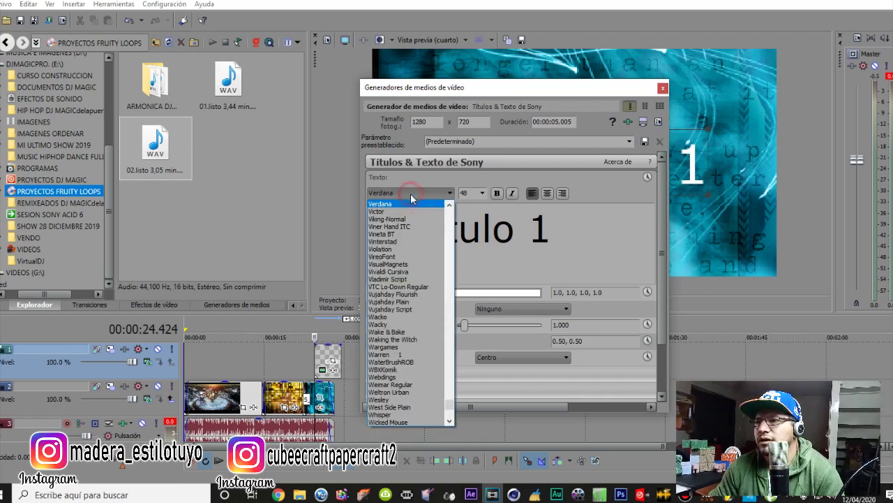
click(396, 291)
click(417, 192)
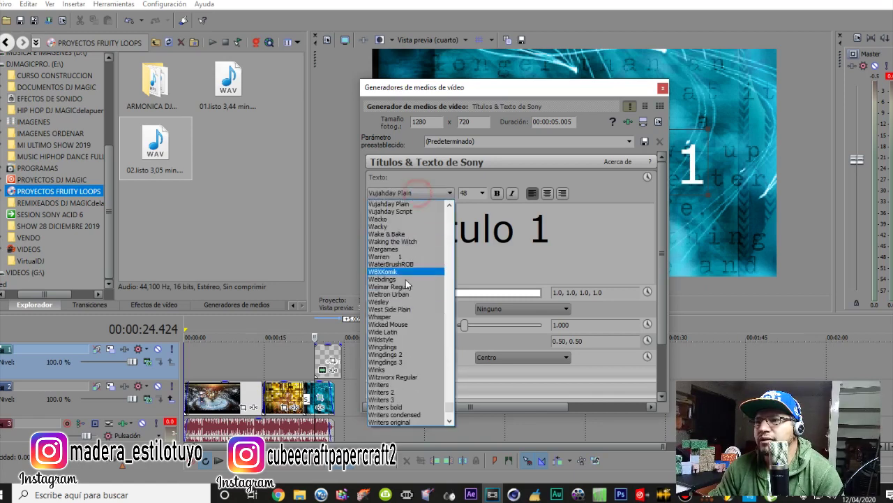
click(408, 326)
click(452, 253)
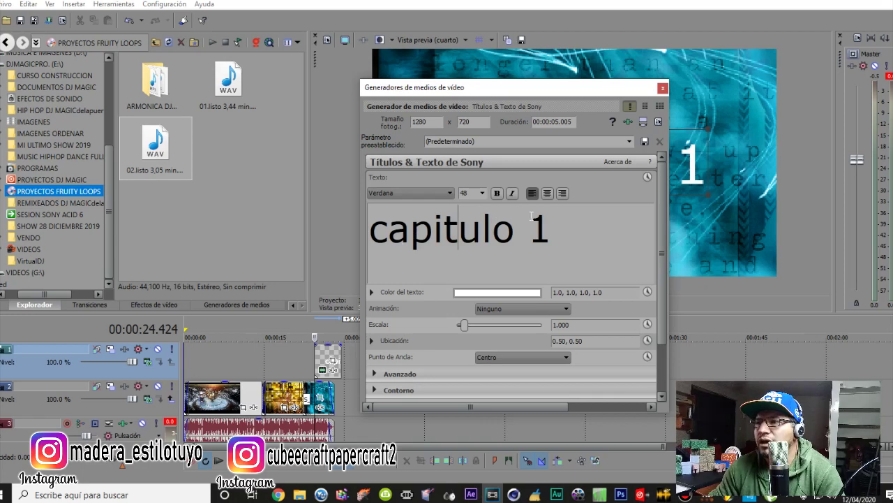
Step: Format the entire "capitulo 1" title text as bold and italic, with the preview uncovered
triple_click(550, 227)
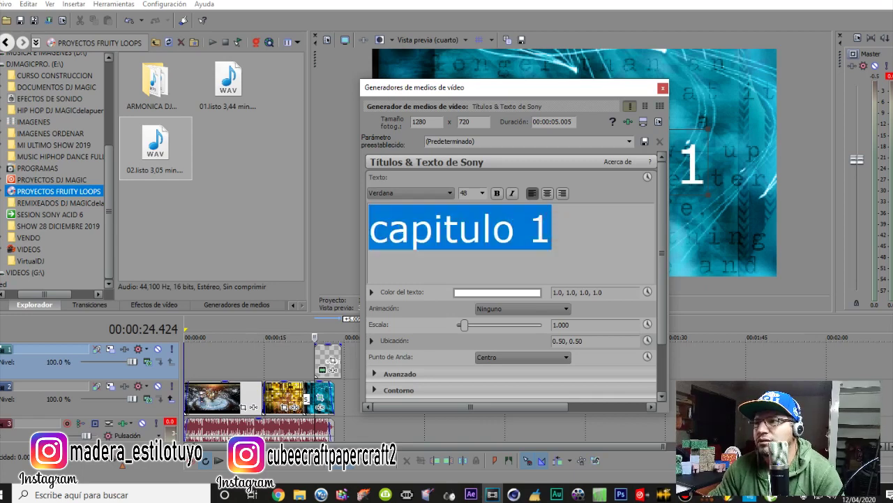
click(498, 193)
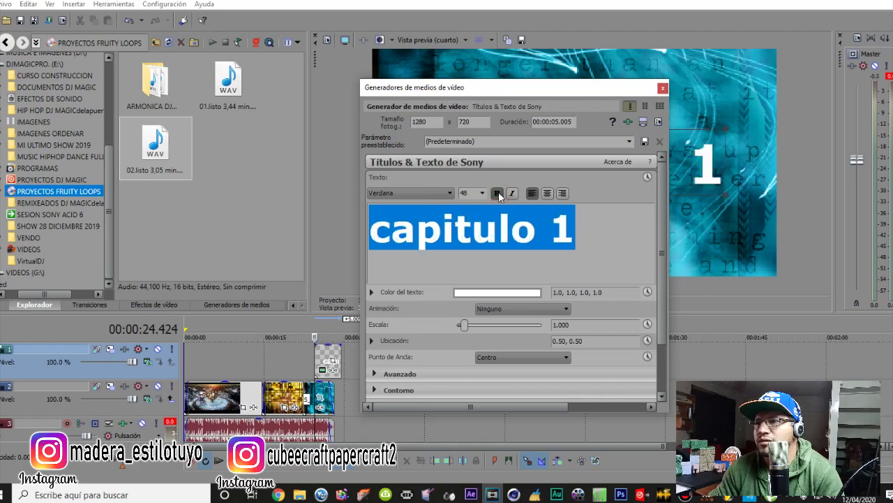
click(498, 193)
click(498, 194)
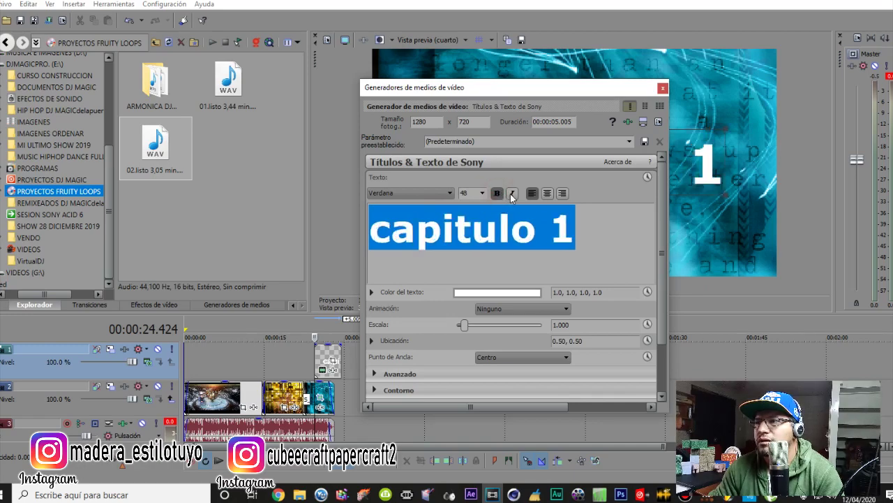
drag(554, 86, 264, 83)
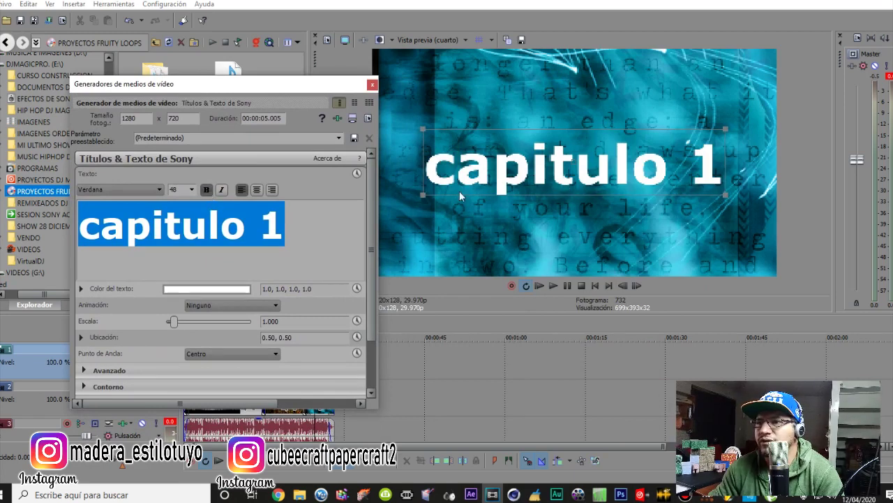
click(207, 190)
click(207, 190)
click(222, 190)
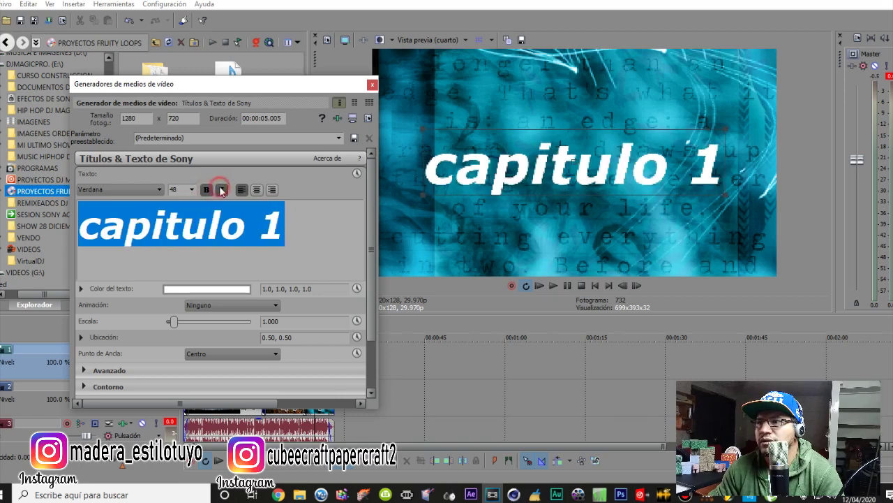
Step: Try centred and right alignment on the title text and return it to left alignment
click(256, 190)
click(272, 189)
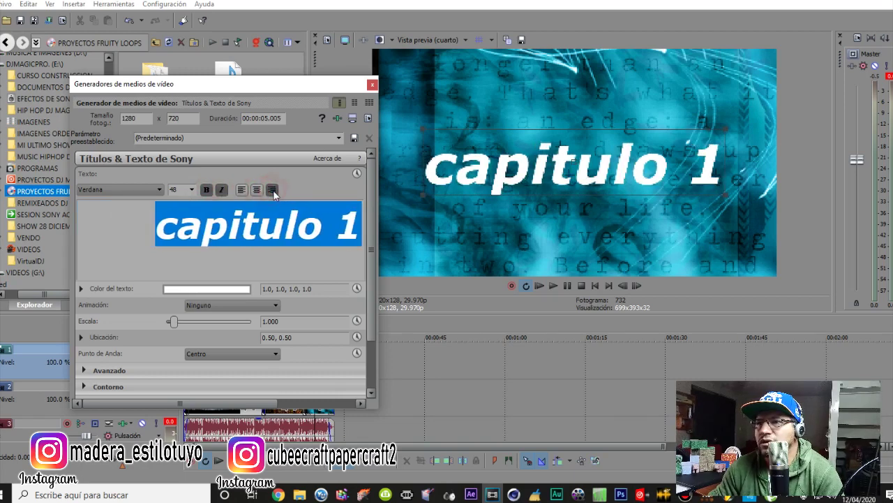
click(257, 191)
click(241, 190)
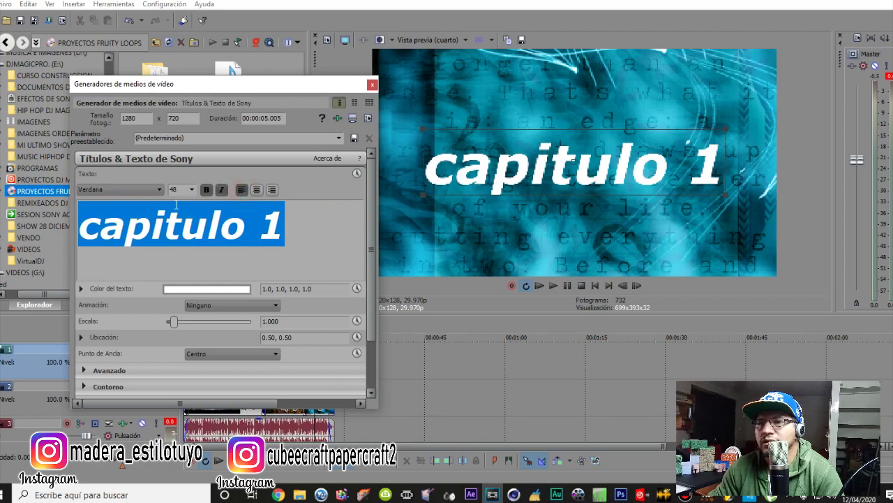
Step: Try several other fonts on the title text, including Vujahday Flourish, Writers bold and YellowSubmarine
click(122, 187)
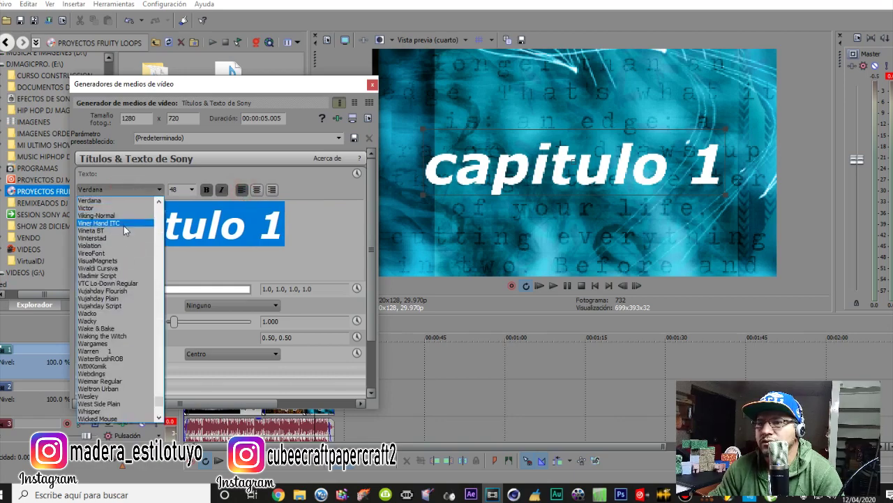
click(124, 225)
click(137, 191)
click(122, 264)
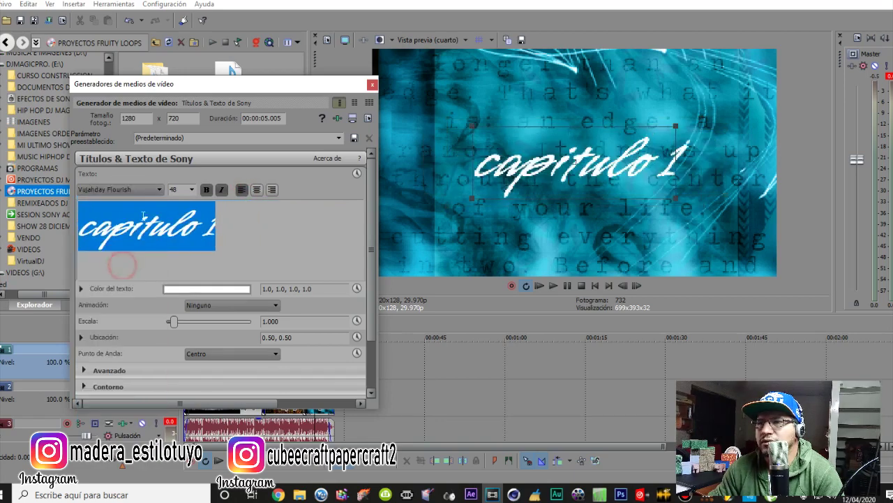
click(136, 190)
click(101, 306)
click(122, 189)
click(112, 306)
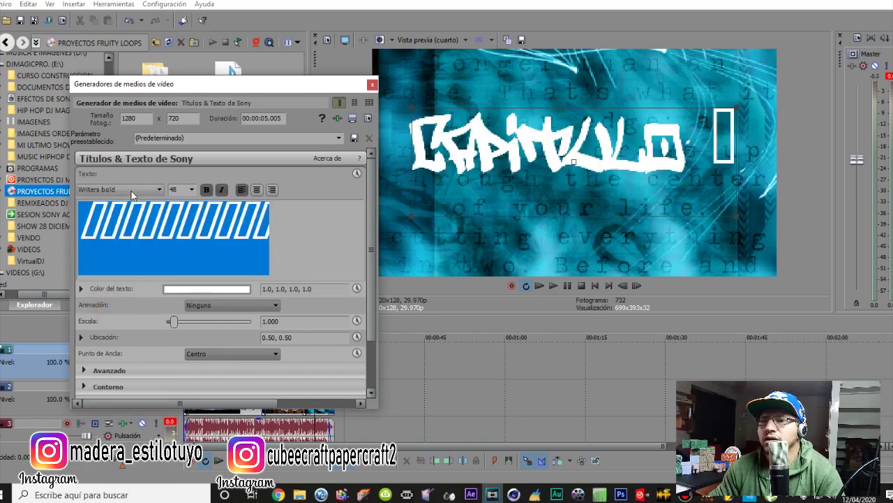
click(131, 189)
click(120, 286)
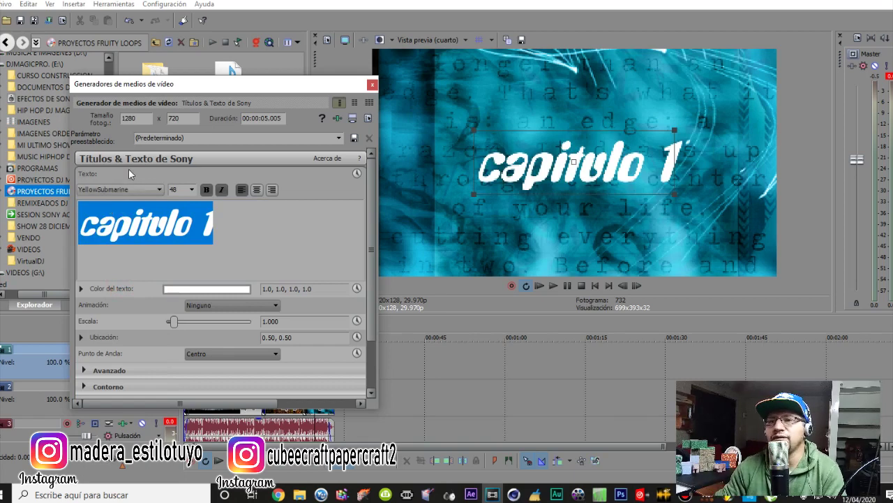
Step: Set the title text's font to Vujahday Plain
click(133, 190)
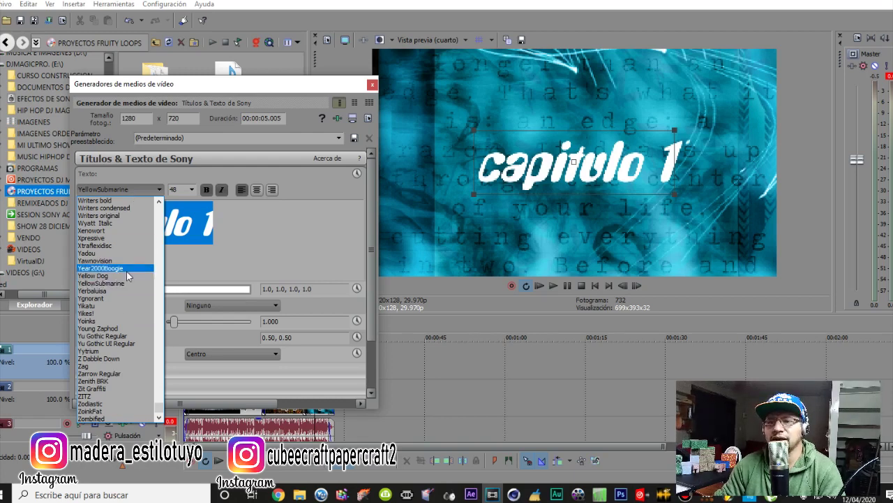
scroll(138, 396, up, 1)
scroll(135, 329, up, 5)
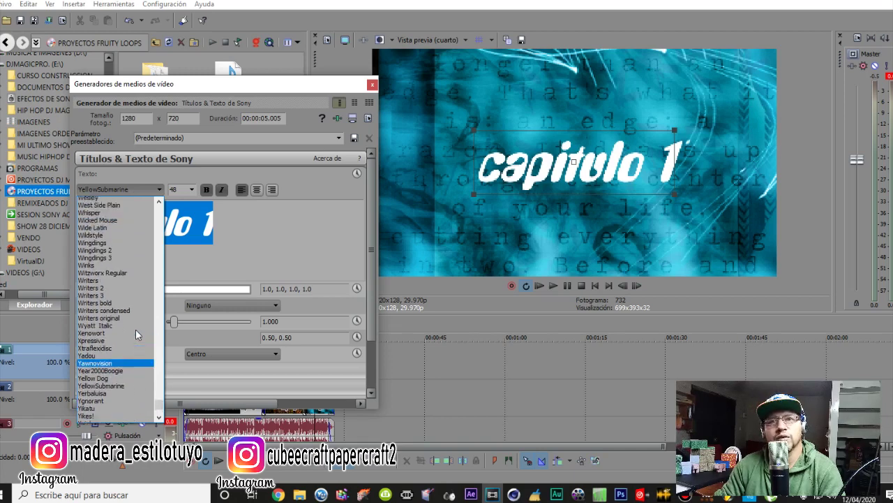
click(128, 273)
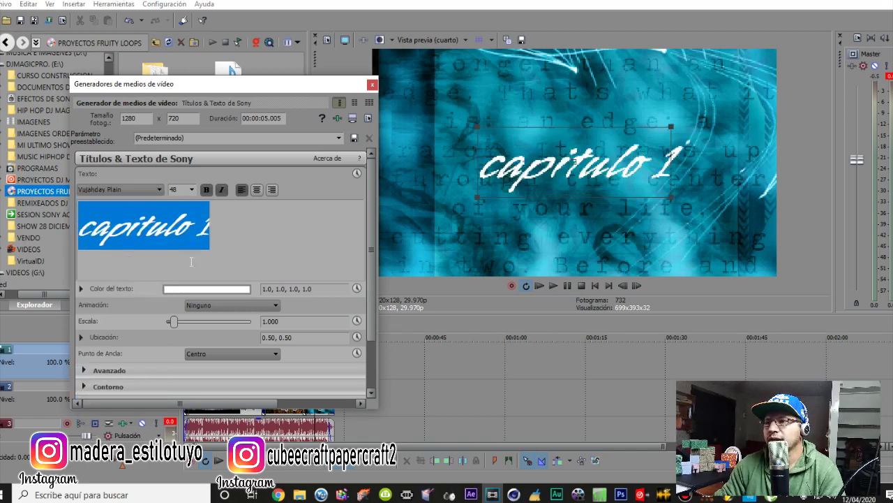
Step: Select the whole title text and colour it orange, about 1.0, 0.59, 0.24 in RGB
click(230, 224)
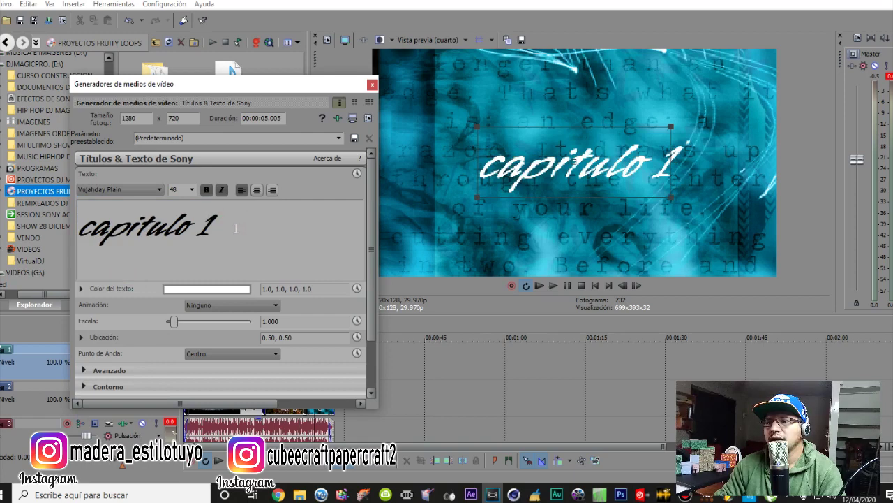
triple_click(235, 223)
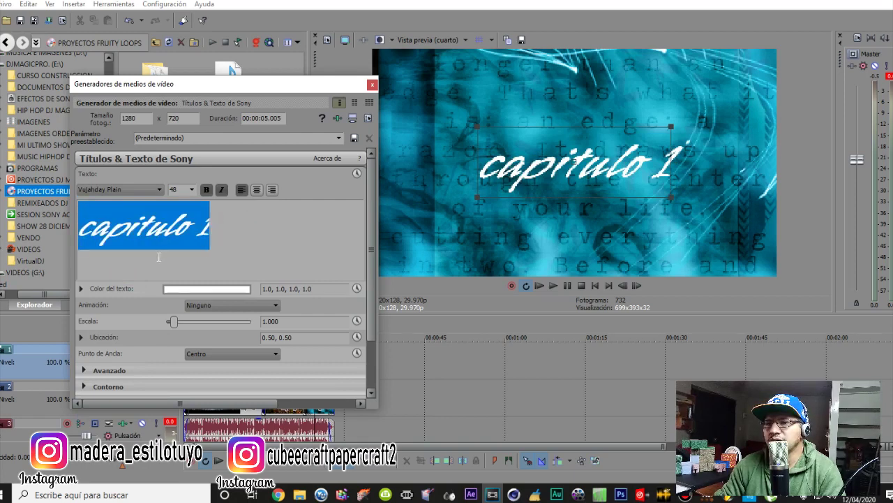
click(182, 288)
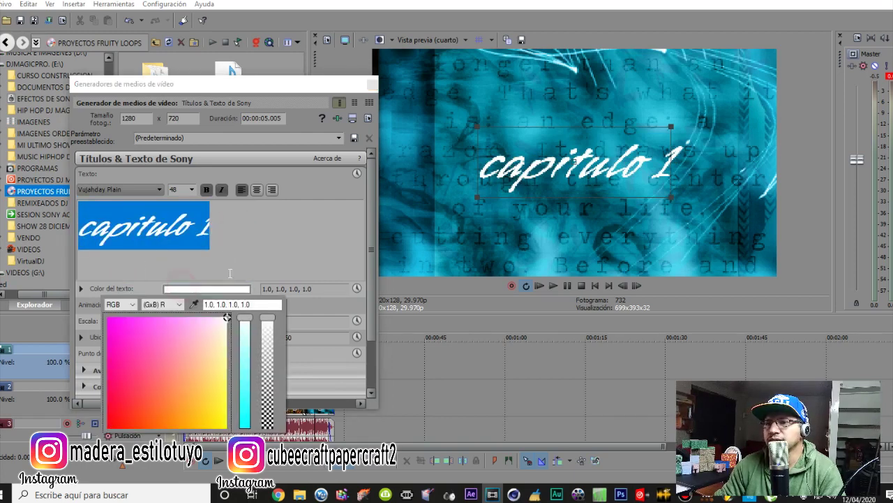
click(135, 338)
drag(133, 335, 179, 401)
Step: Switch the colour picker to the (RxG) B view and colour the title text yellow, about 0.93, 0.93, 0.24
click(177, 304)
click(155, 329)
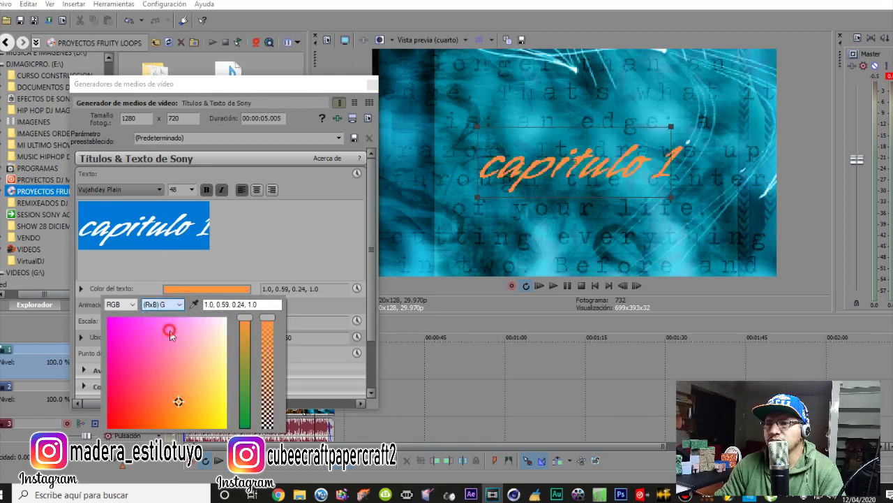
click(175, 304)
click(174, 323)
click(179, 304)
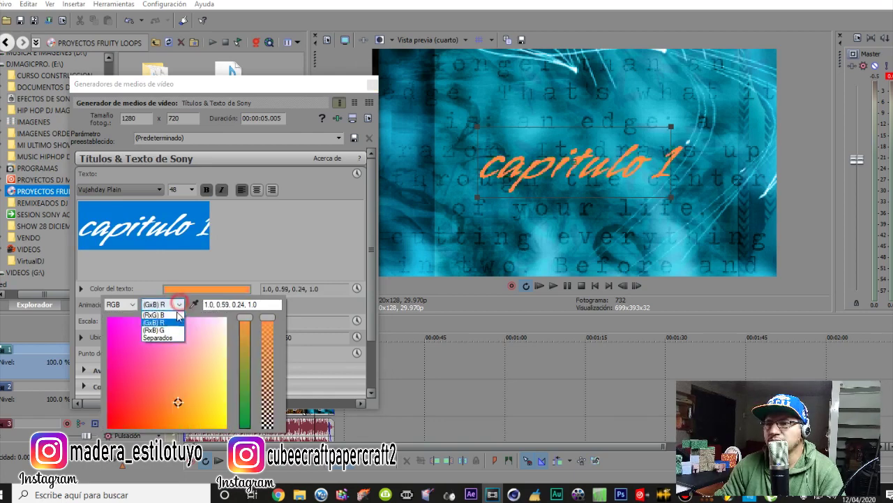
click(155, 315)
mouse_move(198, 395)
mouse_down()
mouse_move(205, 407)
mouse_move(156, 415)
mouse_move(132, 362)
mouse_move(129, 320)
mouse_up()
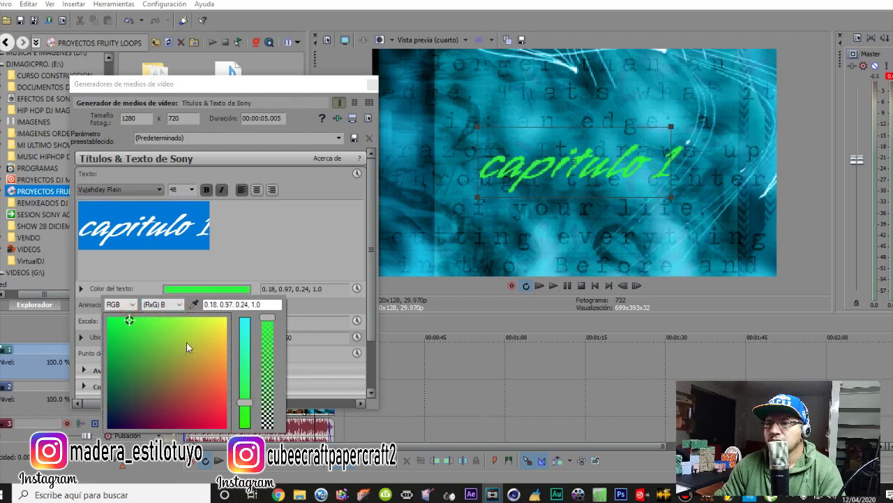
click(218, 326)
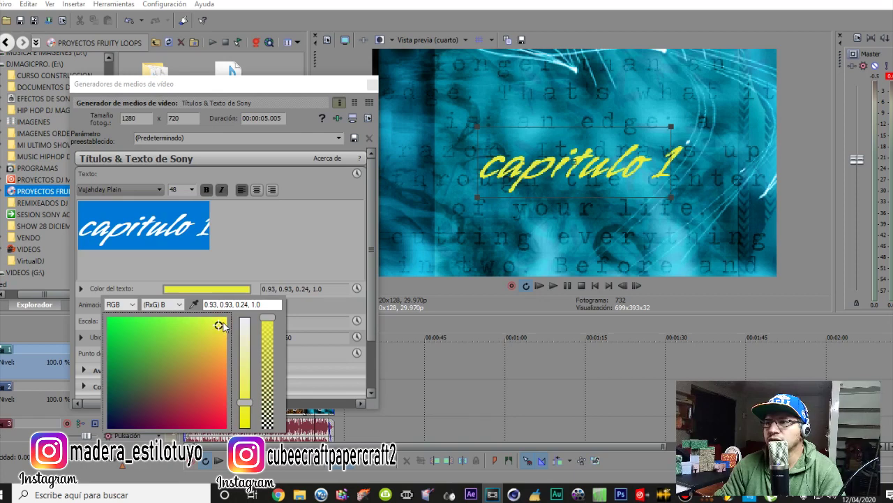
click(246, 257)
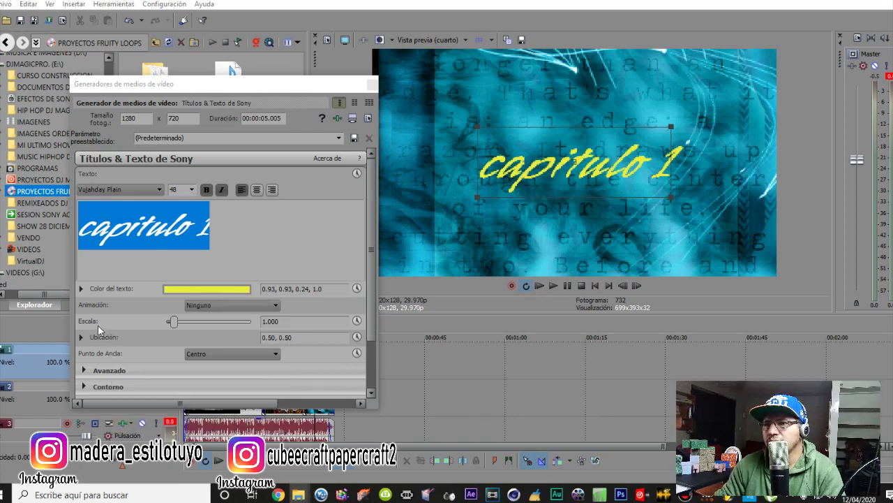
Step: Set the title's font size to 30 and enlarge its scale to about 2.255
mouse_move(173, 322)
mouse_down()
mouse_move(190, 321)
mouse_move(179, 323)
mouse_up()
double_click(180, 189)
text(30)
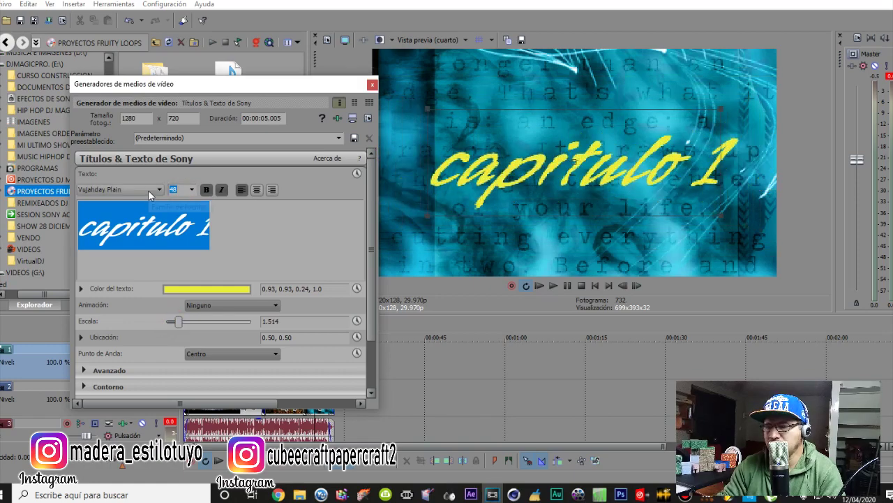
key(Return)
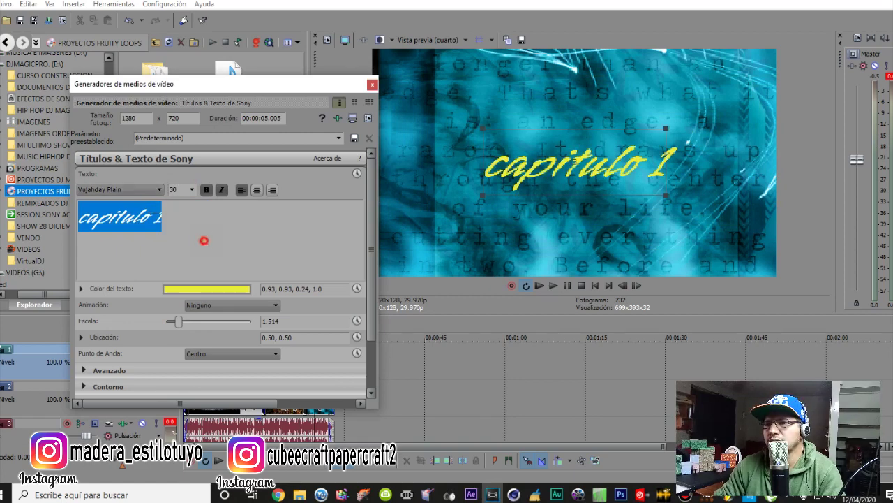
drag(179, 322, 185, 322)
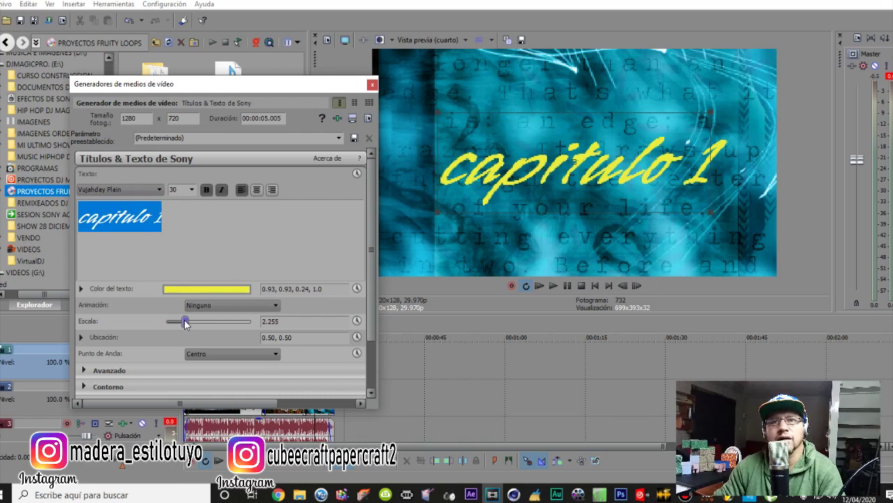
Step: Change the title's anchor point to Centro derecha
scroll(146, 350, down, 1)
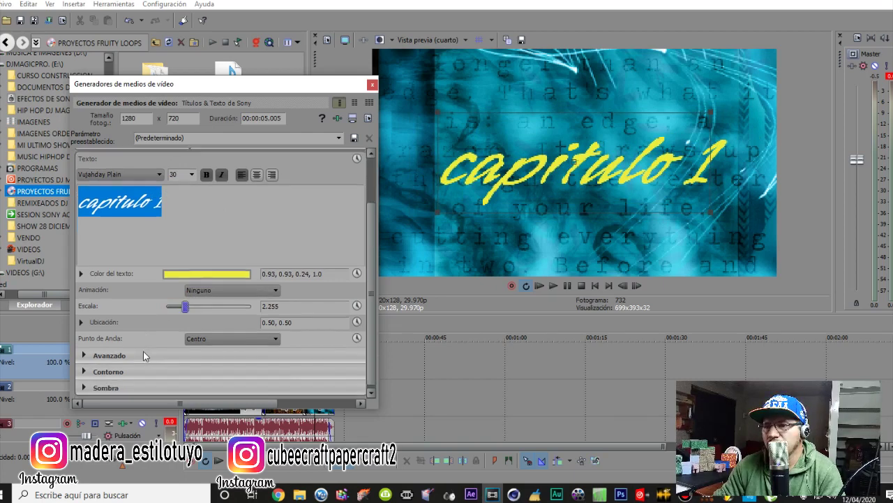
click(200, 338)
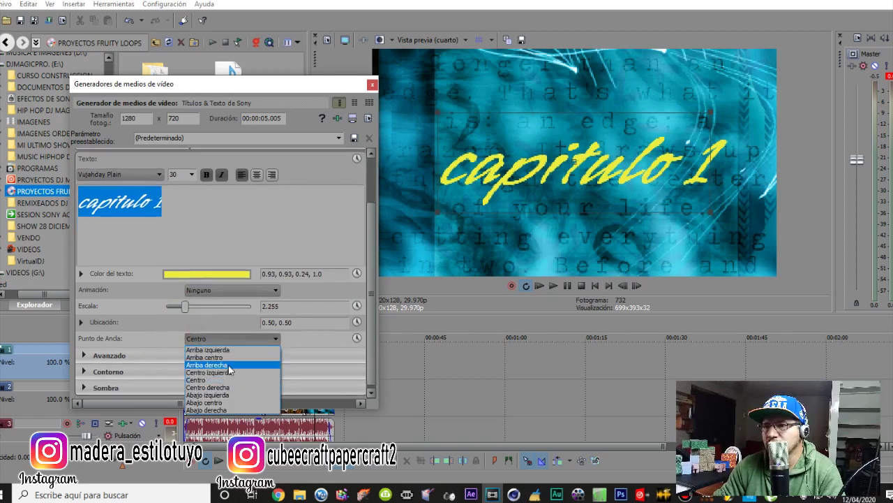
click(222, 358)
click(223, 338)
click(214, 385)
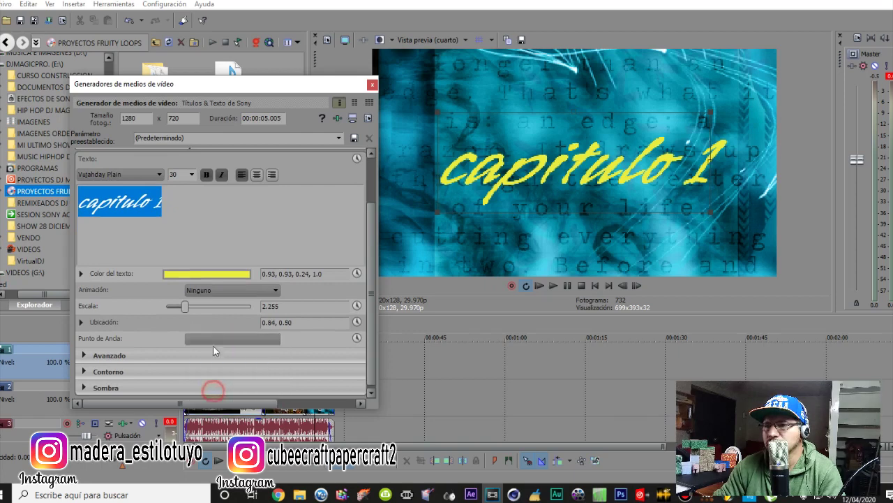
Step: Choose a green background colour for the title in the advanced settings, about 0.0, 0.78, 0.27, keeping it fully transparent
click(84, 355)
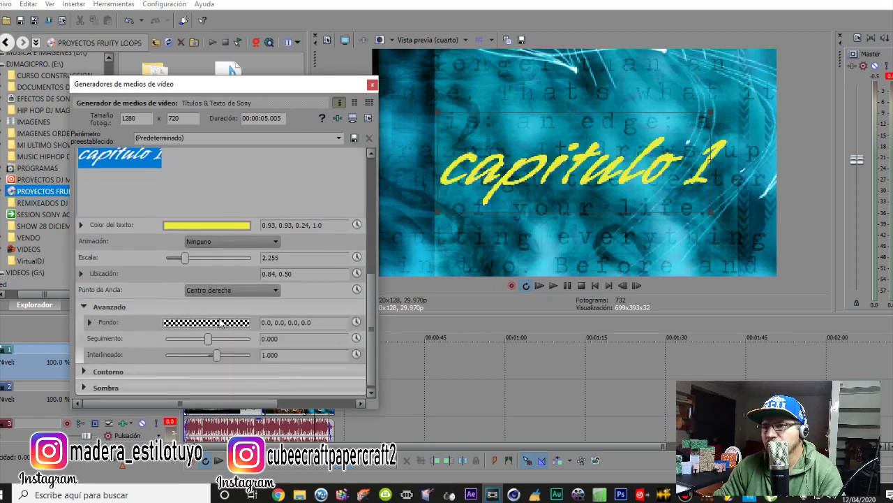
click(216, 325)
drag(178, 361, 202, 432)
click(247, 307)
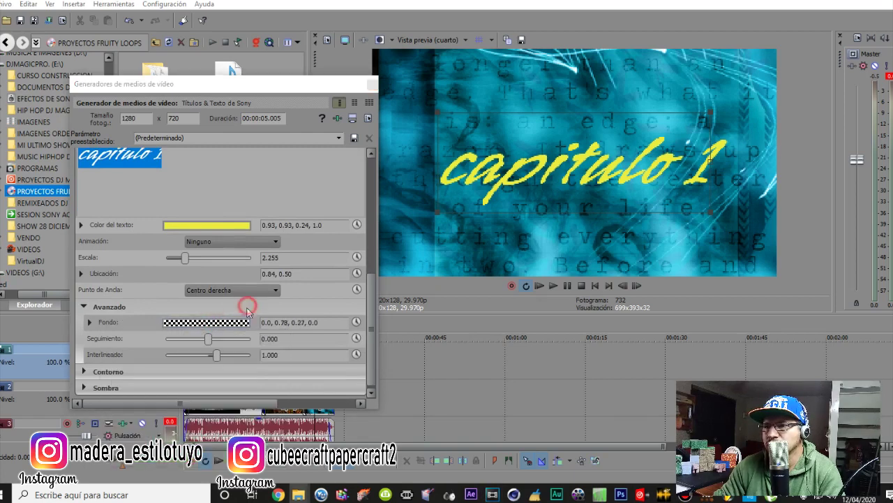
Step: Set the title's tracking to about 0.102 and its line spacing to about 1.054
mouse_move(209, 342)
mouse_down()
mouse_move(223, 342)
mouse_move(189, 345)
mouse_move(209, 344)
mouse_up()
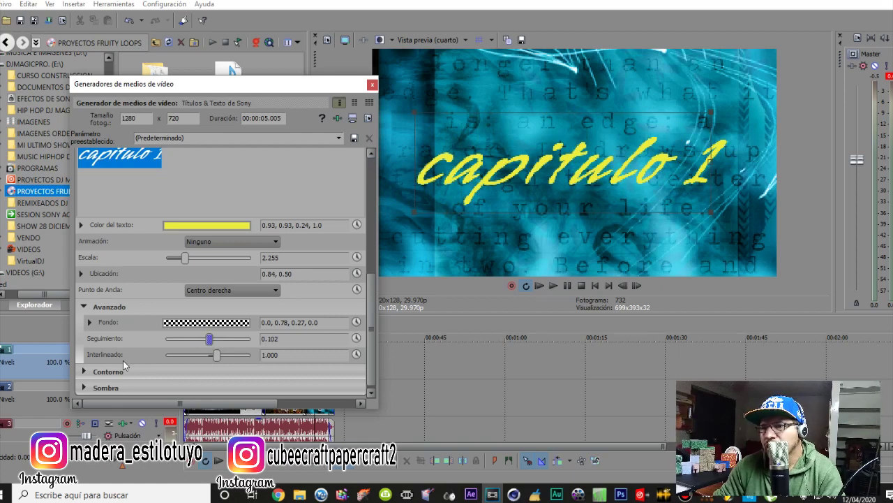
drag(215, 357, 181, 358)
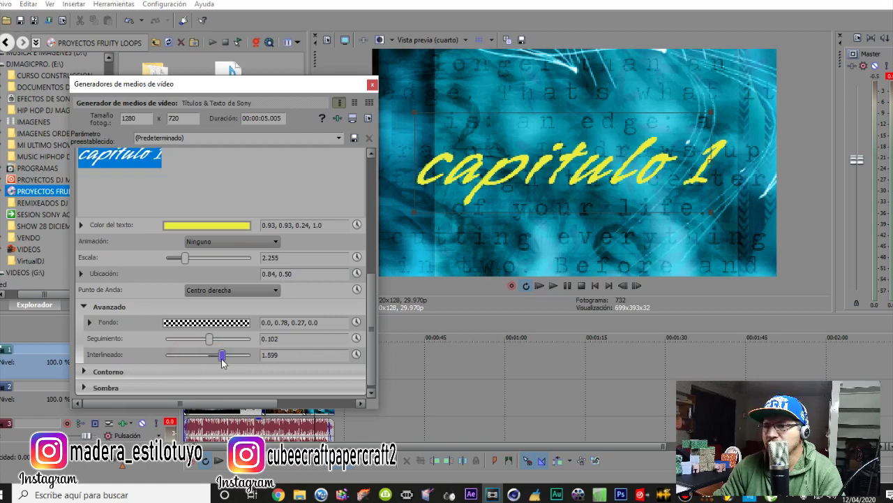
mouse_move(222, 357)
mouse_down()
mouse_move(201, 356)
mouse_move(217, 355)
mouse_up()
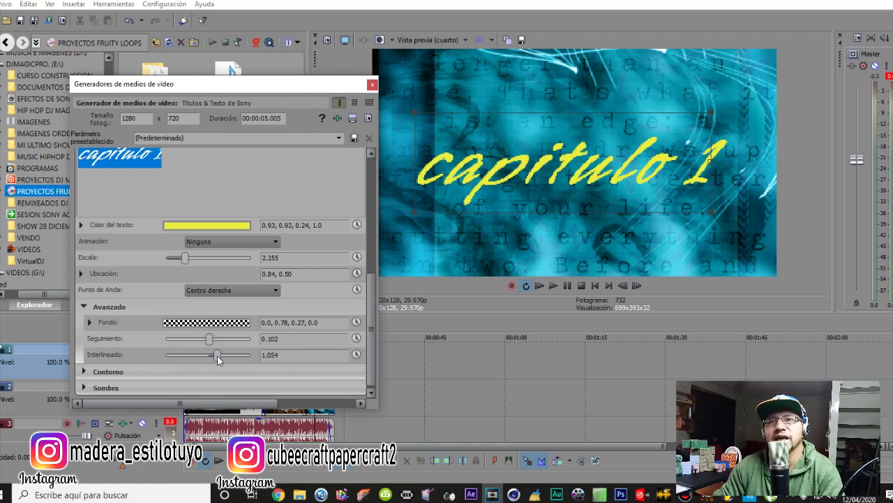
click(84, 308)
Step: Set the title's outline colour to cyan using the HSV model, about 176, 0.96, 1.0
click(85, 323)
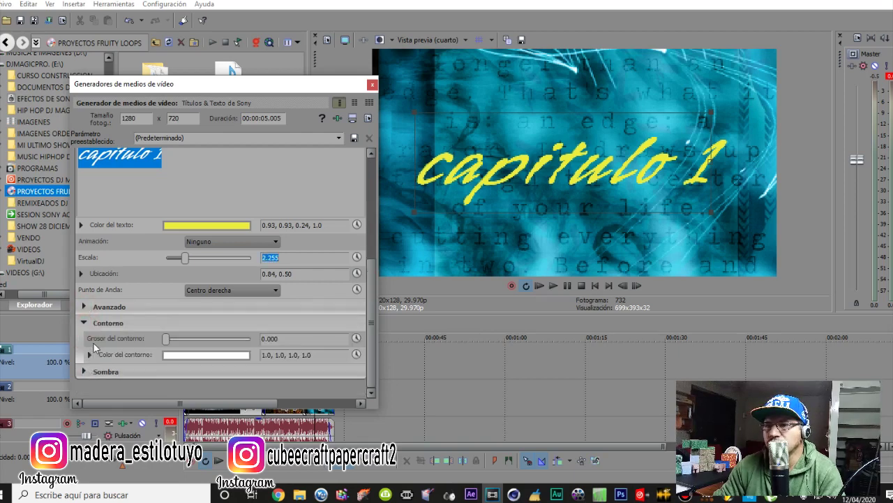
click(172, 355)
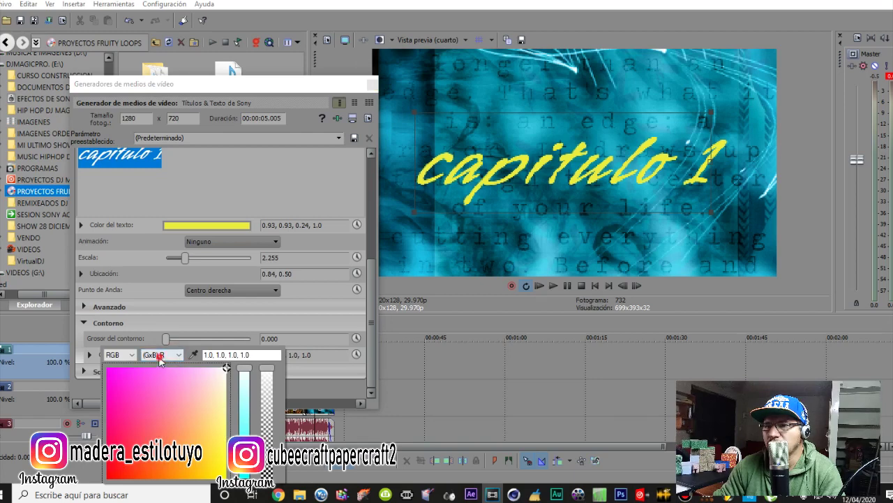
click(160, 356)
click(155, 374)
click(119, 355)
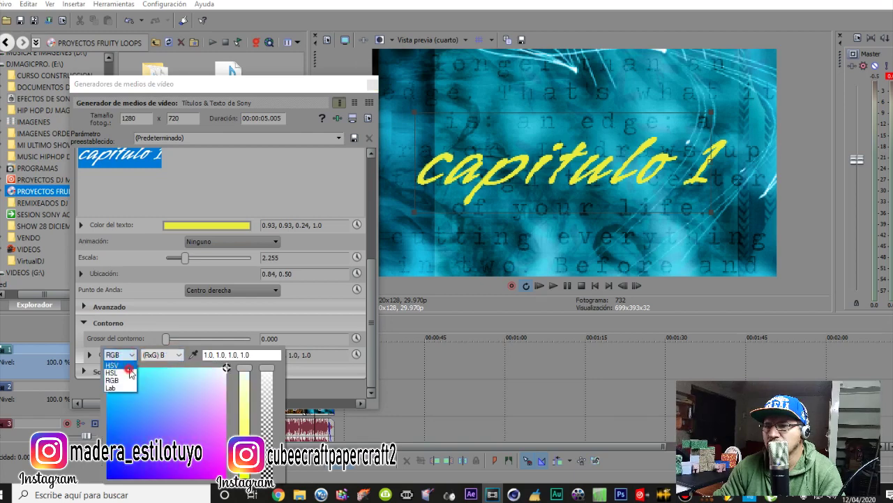
click(129, 366)
click(144, 377)
drag(144, 377, 165, 372)
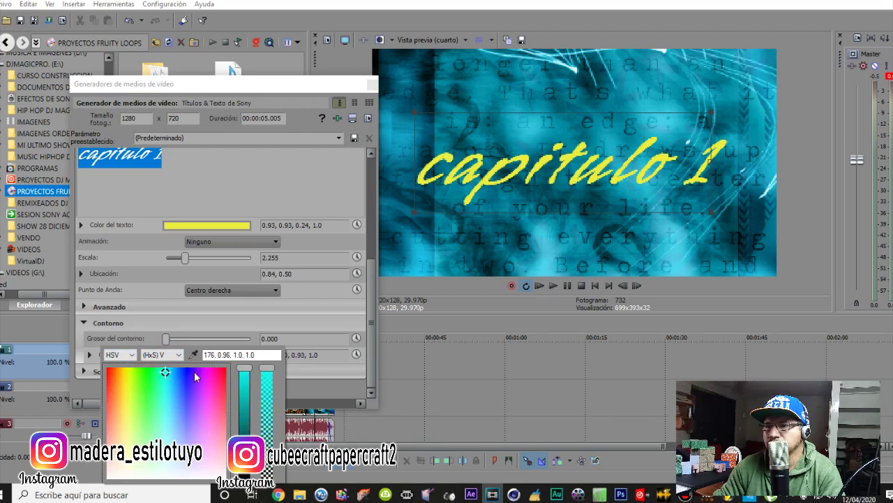
Step: Set the title's outline thickness to about 1.497
click(167, 340)
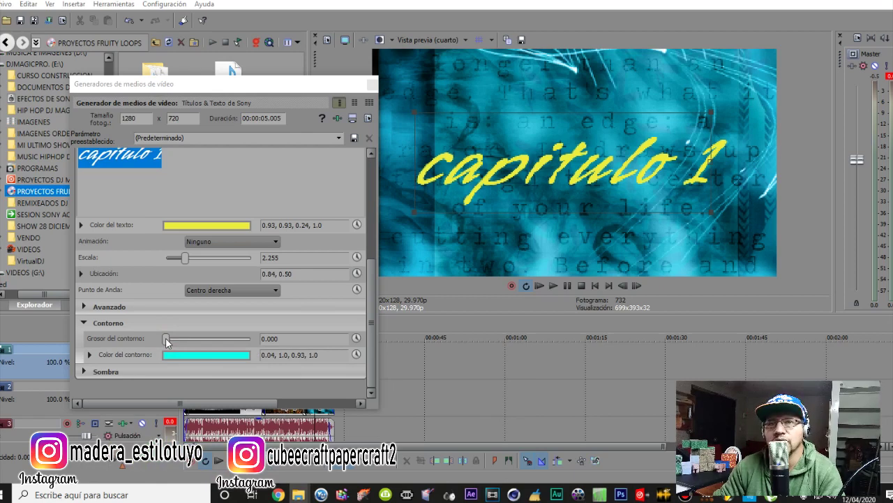
mouse_move(175, 338)
mouse_down()
mouse_move(176, 346)
mouse_move(210, 344)
mouse_move(179, 351)
mouse_up()
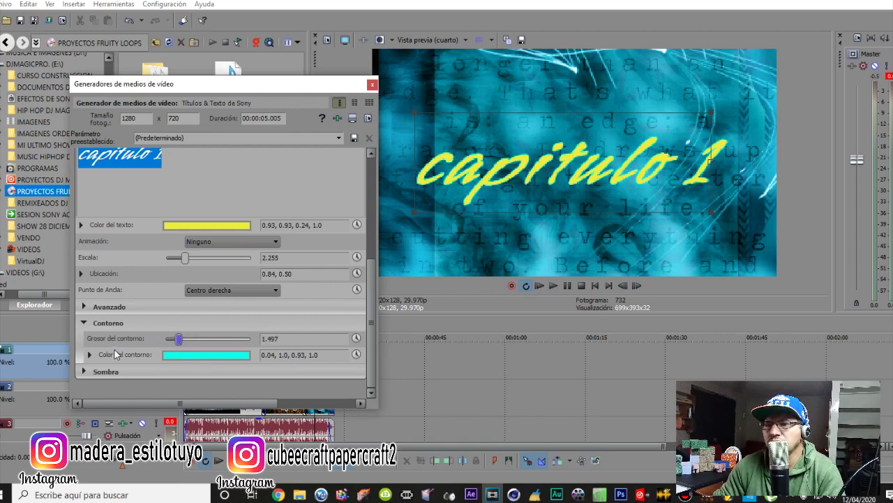
click(84, 323)
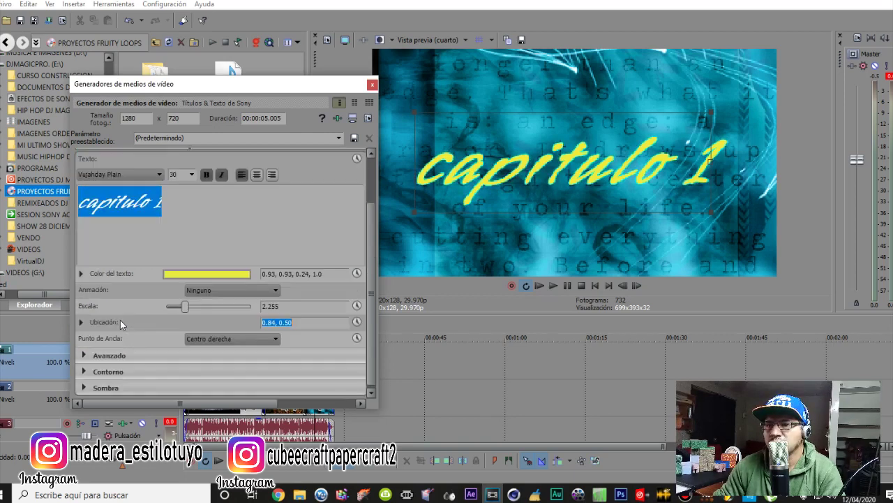
Step: Enable the title's shadow with a horizontal offset of about 0.156 and a vertical offset of about 0.252
click(84, 388)
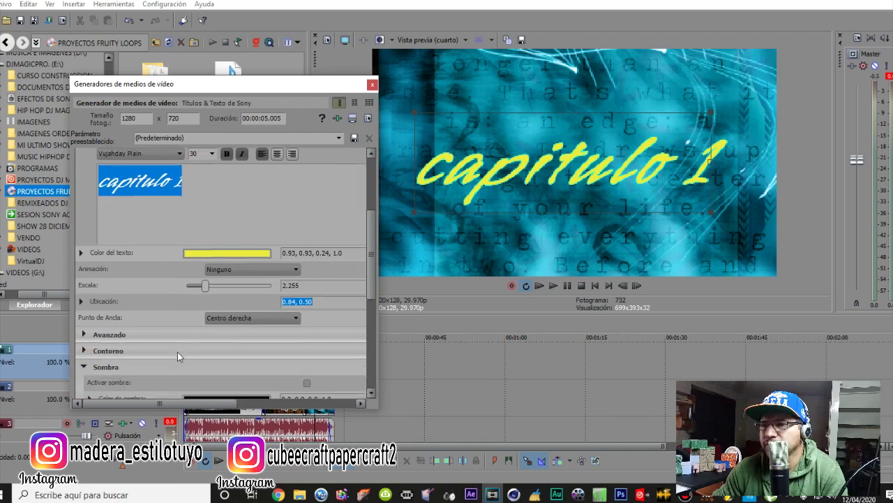
scroll(179, 349, down, 2)
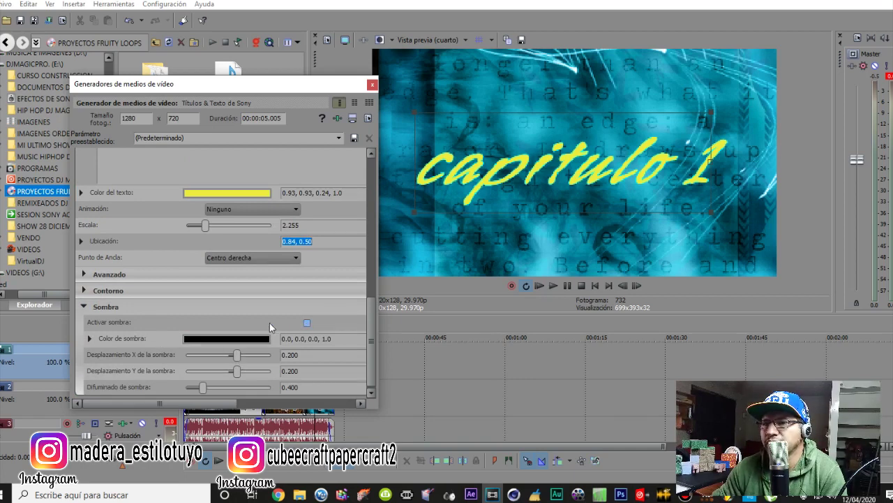
click(307, 325)
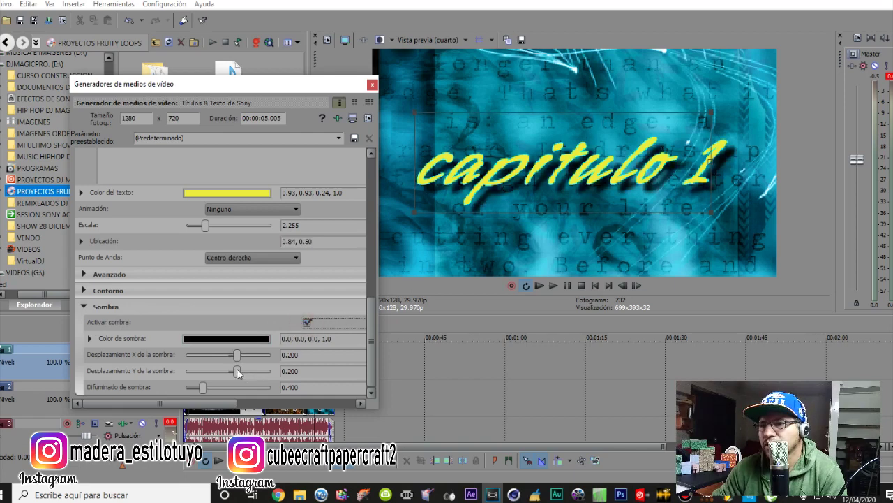
mouse_move(236, 357)
mouse_down()
mouse_move(257, 356)
mouse_move(198, 357)
mouse_move(244, 357)
mouse_move(239, 363)
mouse_up()
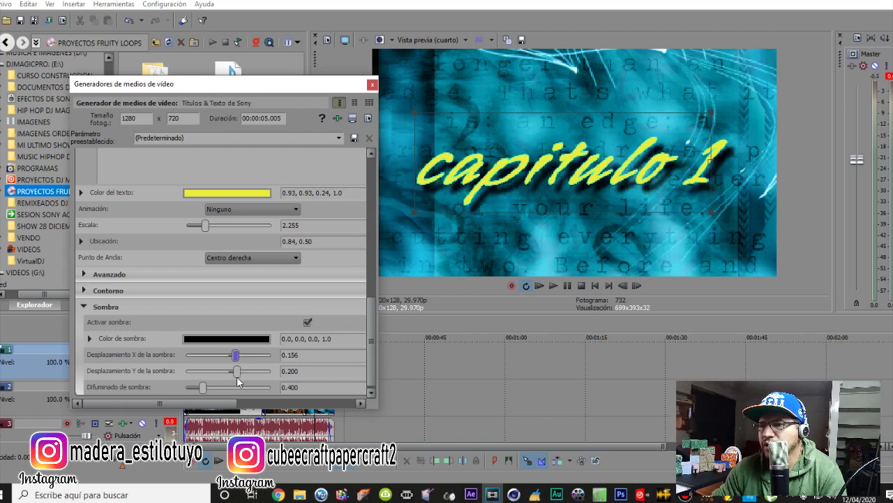
mouse_move(238, 371)
mouse_down()
mouse_move(207, 372)
mouse_move(240, 370)
mouse_up()
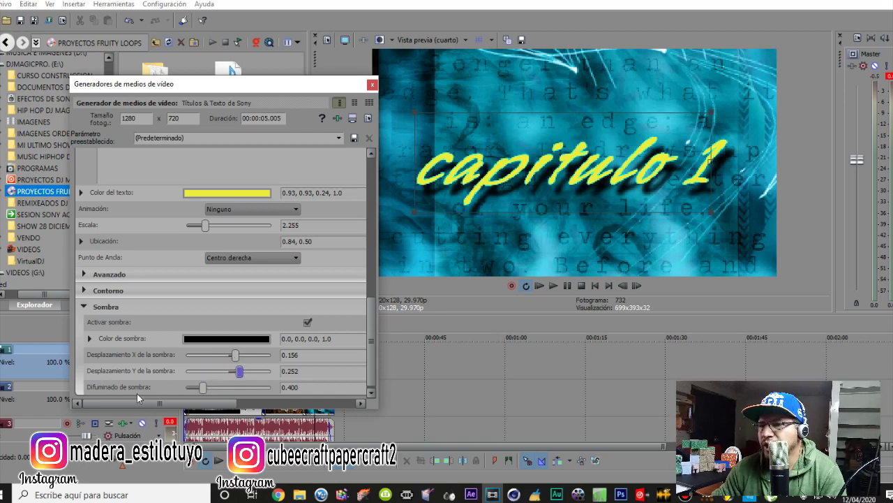
Step: Set the title's shadow blur to about 0.599 and close the media generator settings
click(204, 387)
mouse_move(226, 390)
mouse_down()
mouse_move(245, 392)
mouse_move(198, 391)
mouse_move(213, 390)
mouse_up()
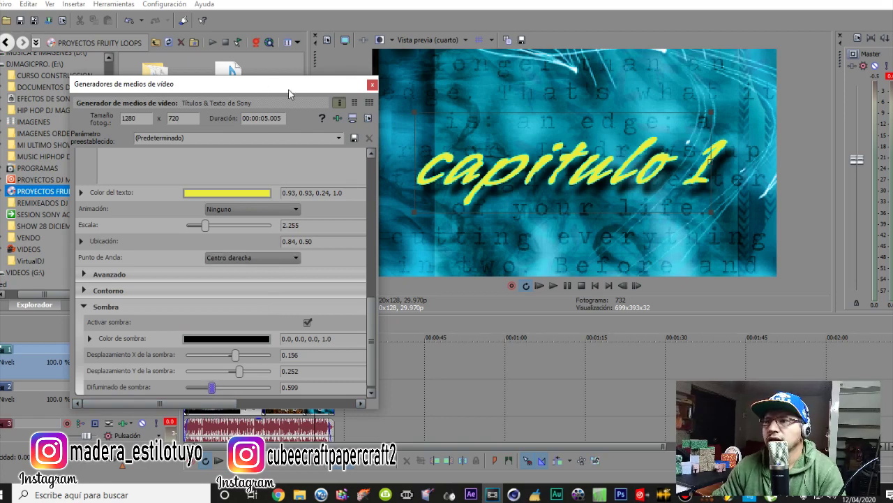
click(373, 85)
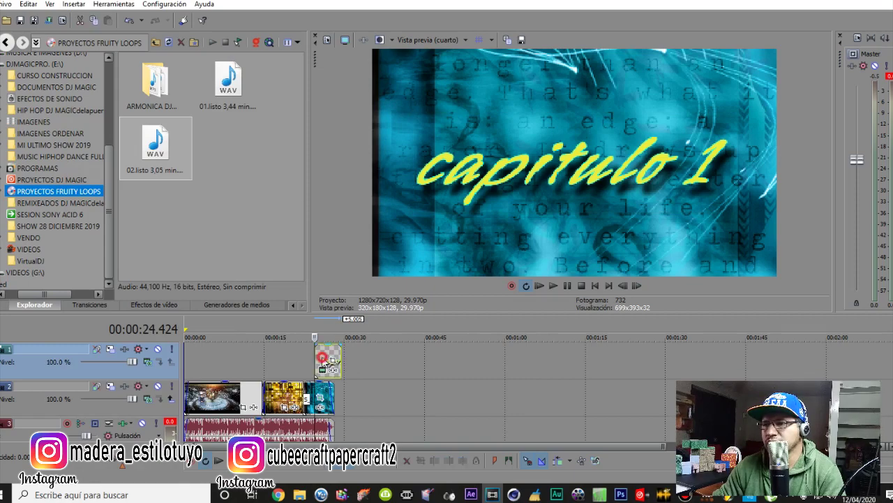
Step: Move the title clip about 3.57 s earlier on the timeline so it overlaps the preceding video clip
click(323, 358)
drag(323, 358, 301, 364)
scroll(315, 409, up, 4)
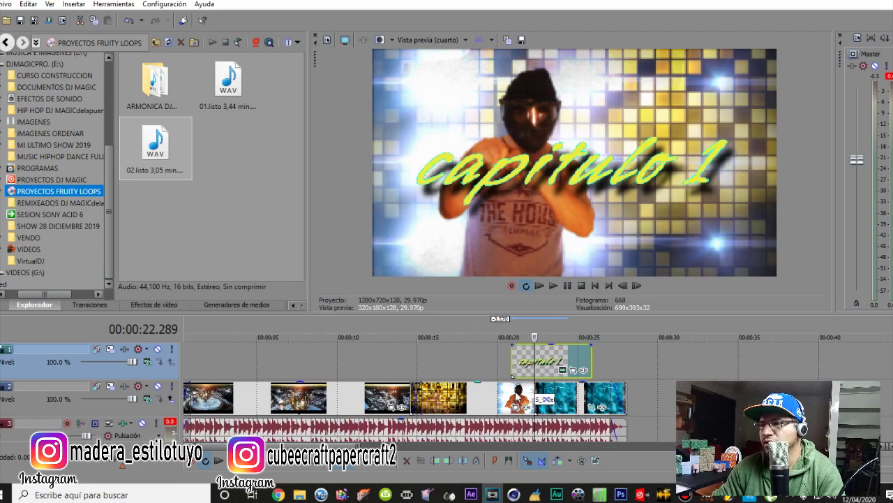
click(518, 399)
click(516, 409)
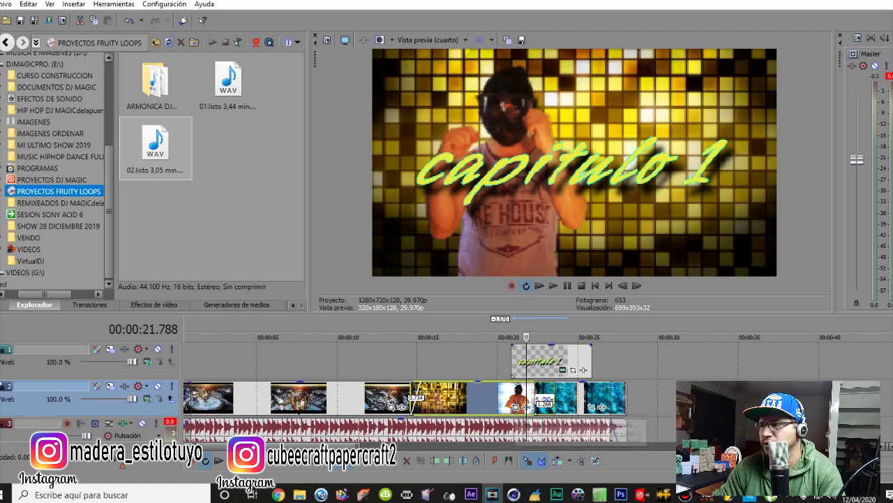
scroll(526, 412, down, 1)
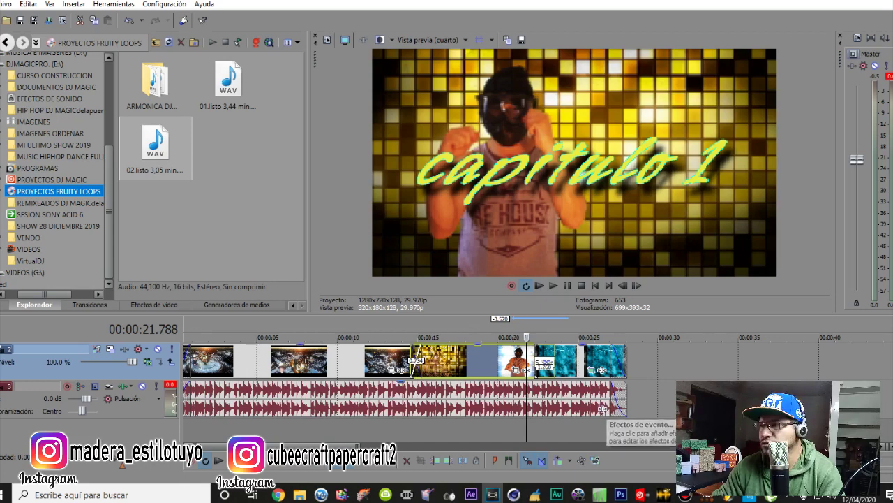
key(ctrl+z)
Step: Check the "capitulo 1" title's text settings in the media generator
click(539, 361)
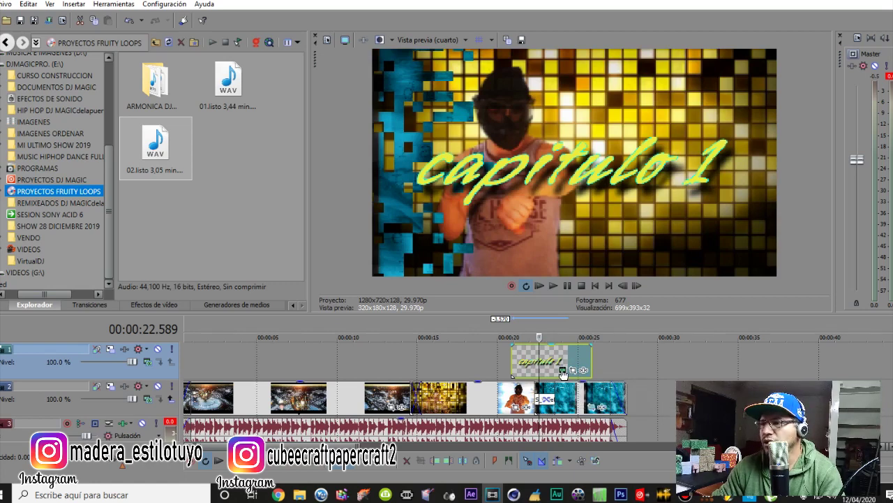
click(563, 371)
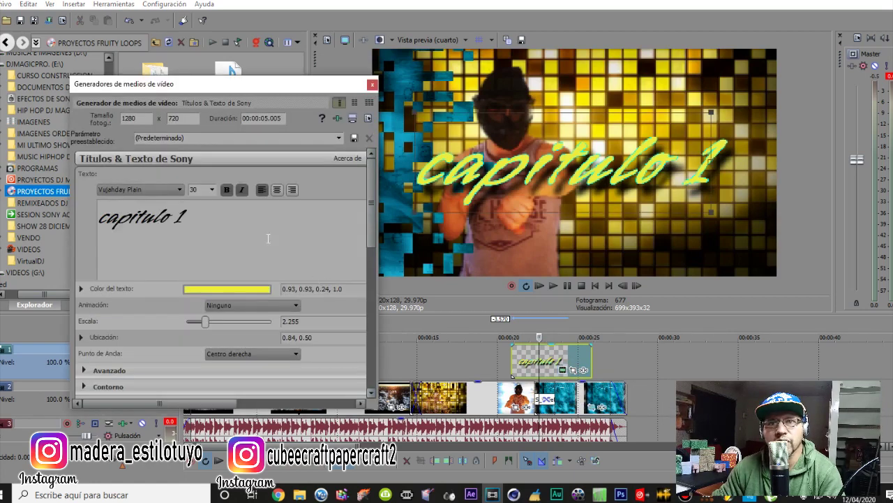
click(372, 85)
Step: Stretch the title clip from the start of the timeline to the end of the last video clip, and preview it
drag(513, 359, 182, 360)
drag(595, 355, 634, 356)
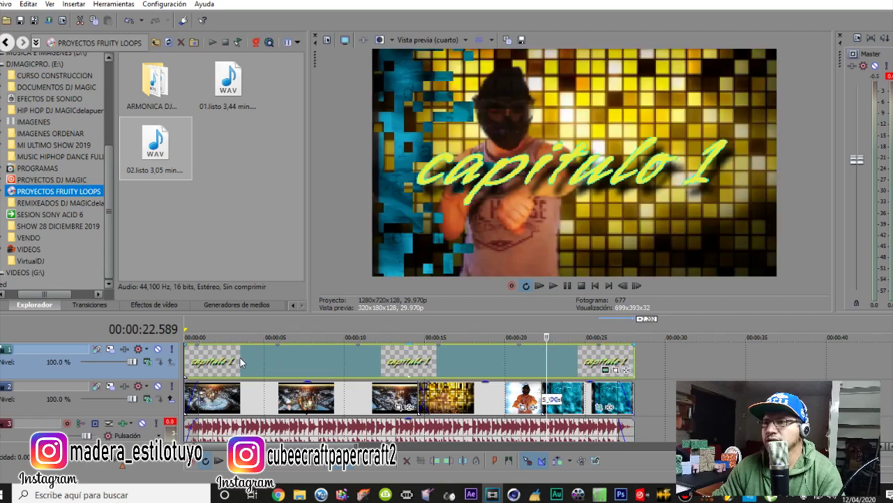
key(space)
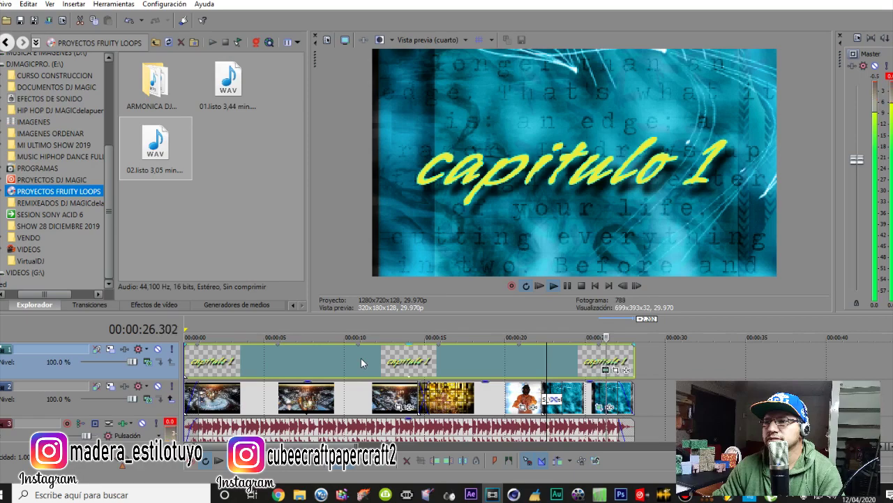
key(space)
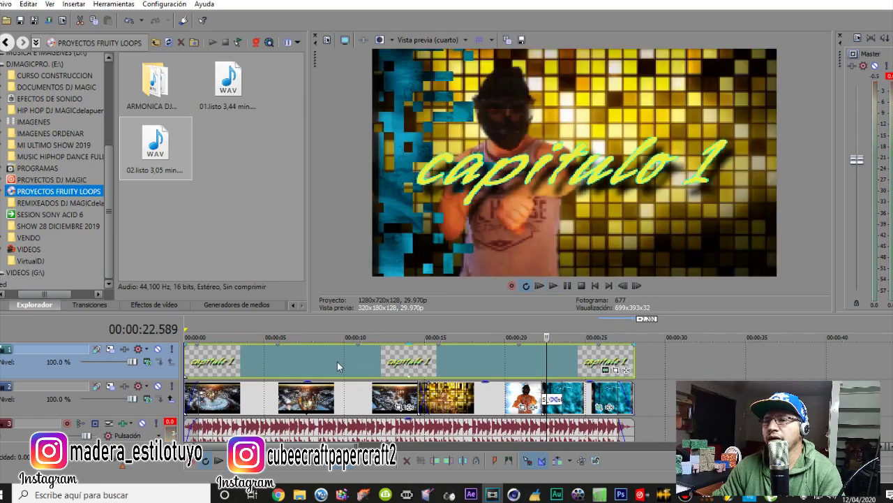
Step: Add a short fade-in at the start of the title clip and preview it from the beginning
drag(186, 344, 194, 345)
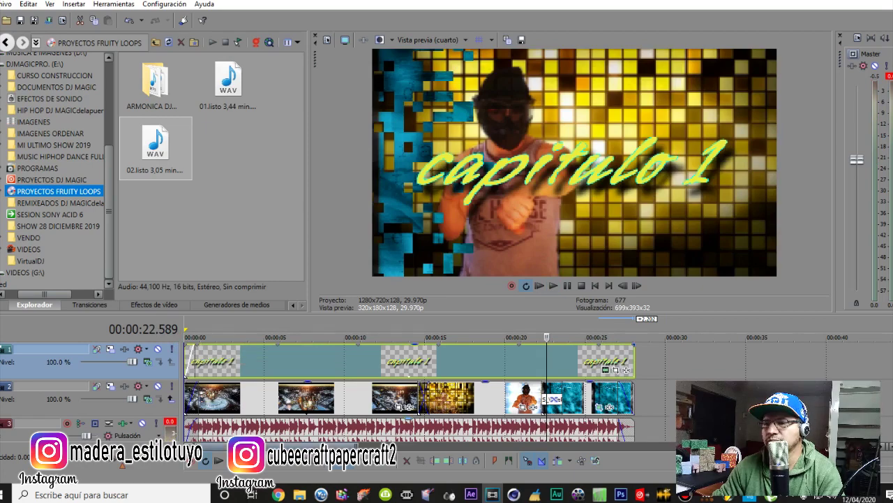
key(ctrl+Home)
key(space)
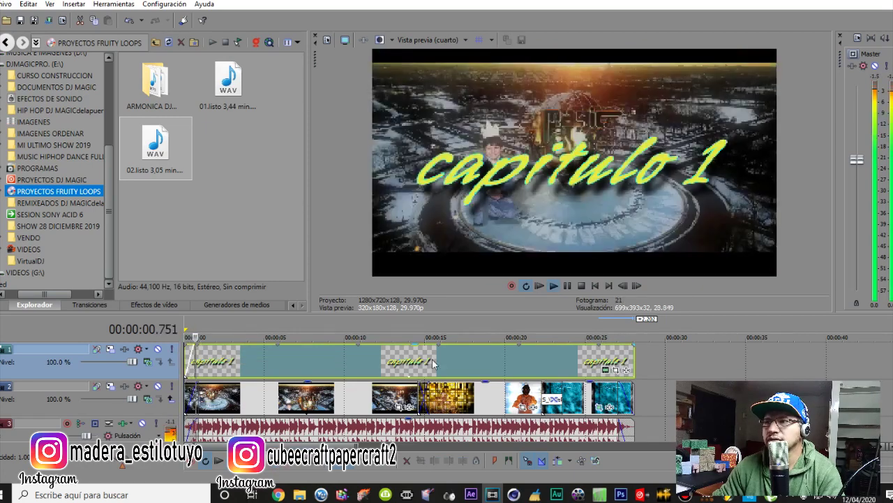
key(space)
Step: Add a short fade-out at the end of the title clip and preview the ending
click(616, 357)
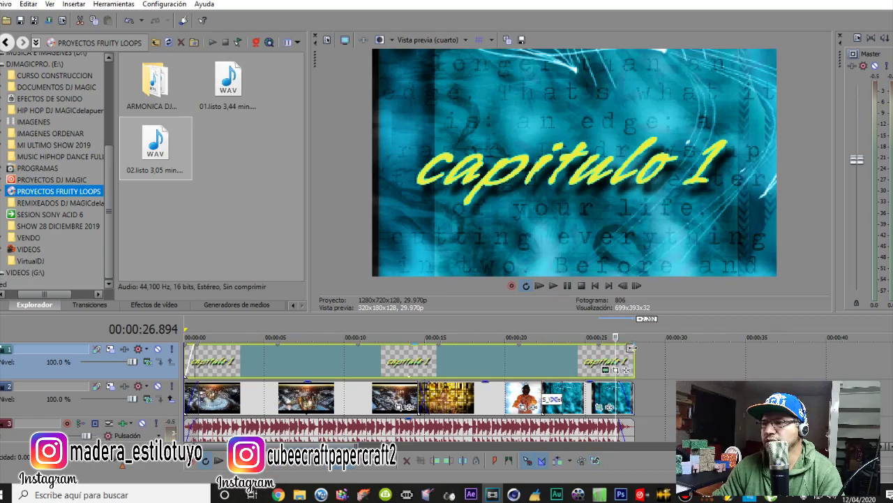
drag(631, 347, 628, 362)
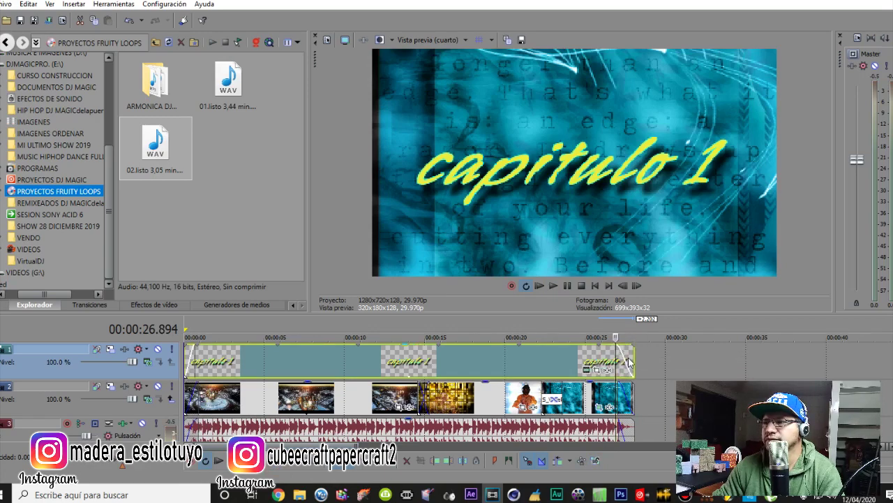
key(space)
key(space)
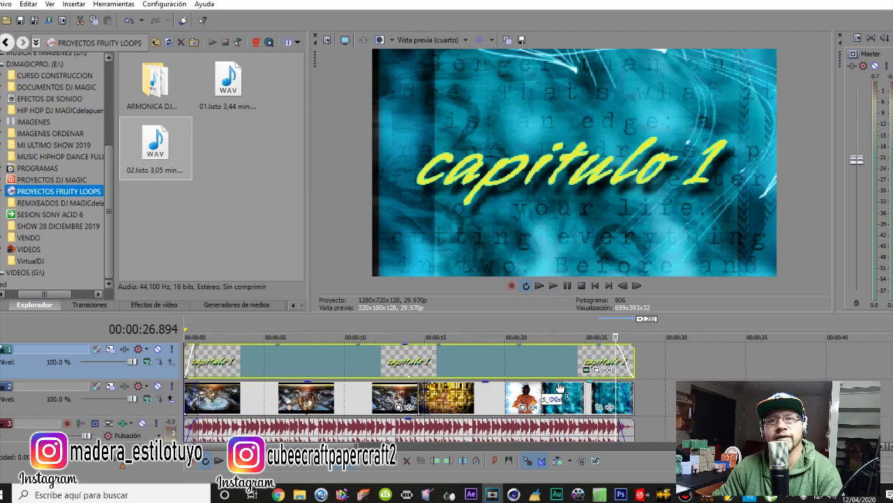
Step: Shrink the title by enlarging its Pan/Crop frame to 3,040 wide by 1,710 high
click(293, 359)
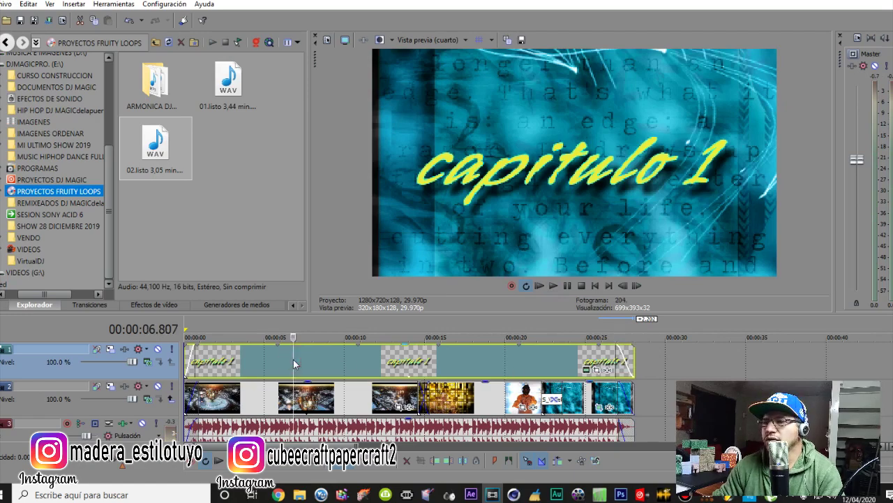
click(243, 356)
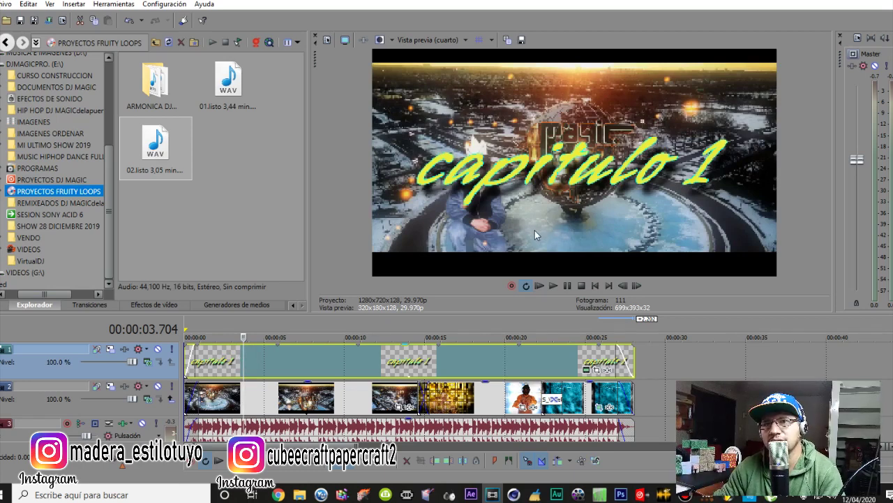
click(597, 372)
drag(401, 253, 380, 238)
drag(411, 64, 334, 42)
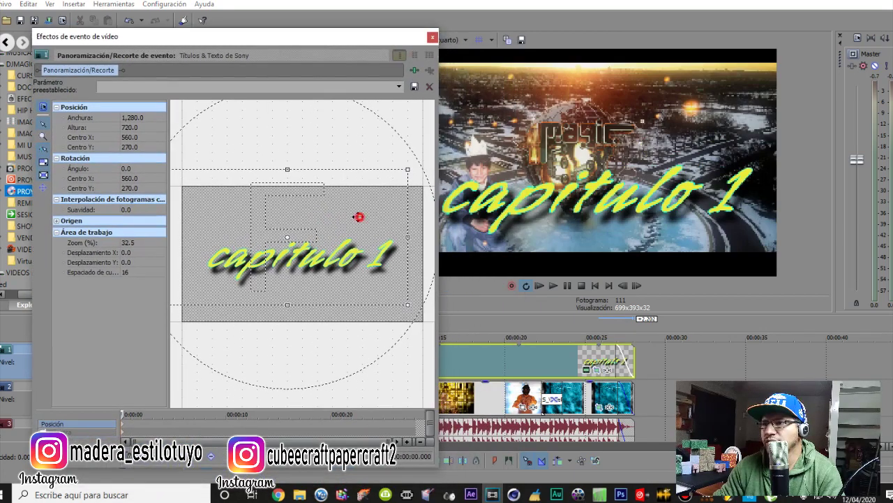
drag(358, 217, 353, 226)
drag(409, 178, 572, 61)
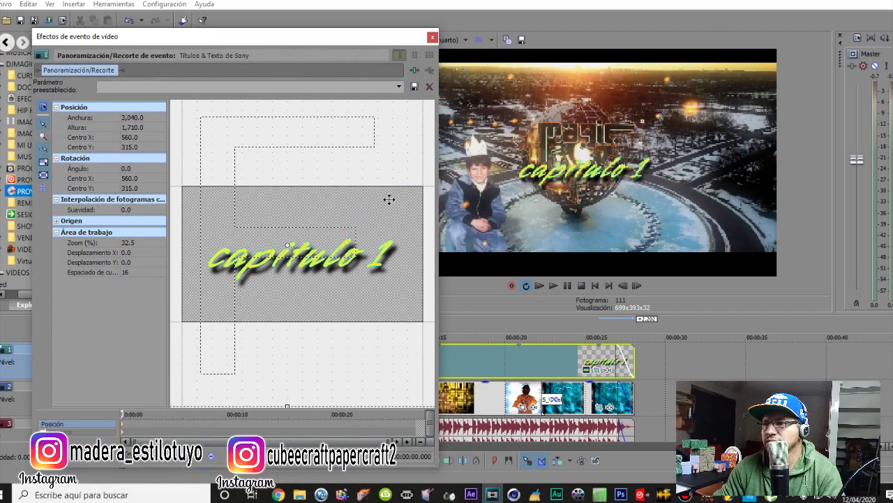
Step: Place the title near the lower edge of the picture by shifting its Pan/Crop frame, and preview the result
drag(351, 223, 370, 110)
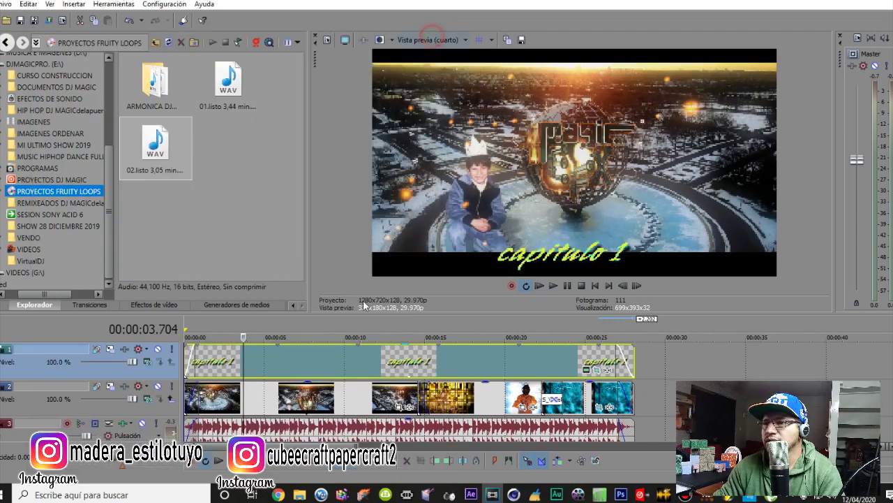
click(433, 36)
key(space)
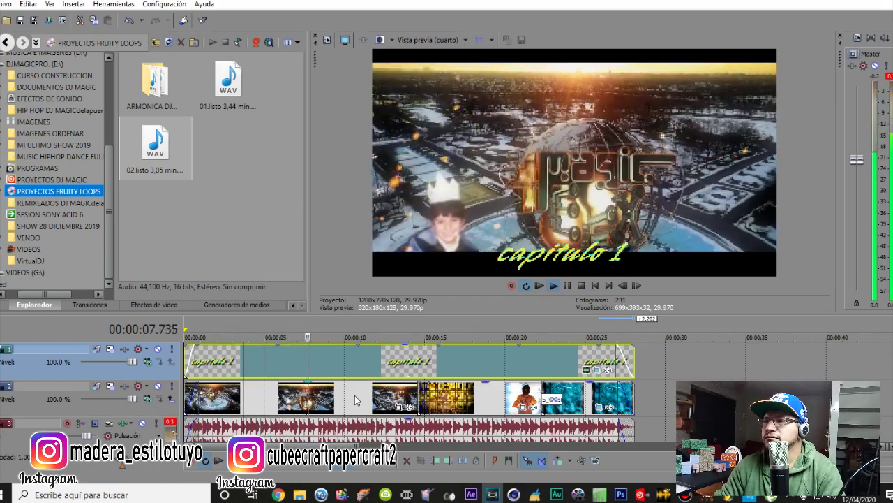
key(space)
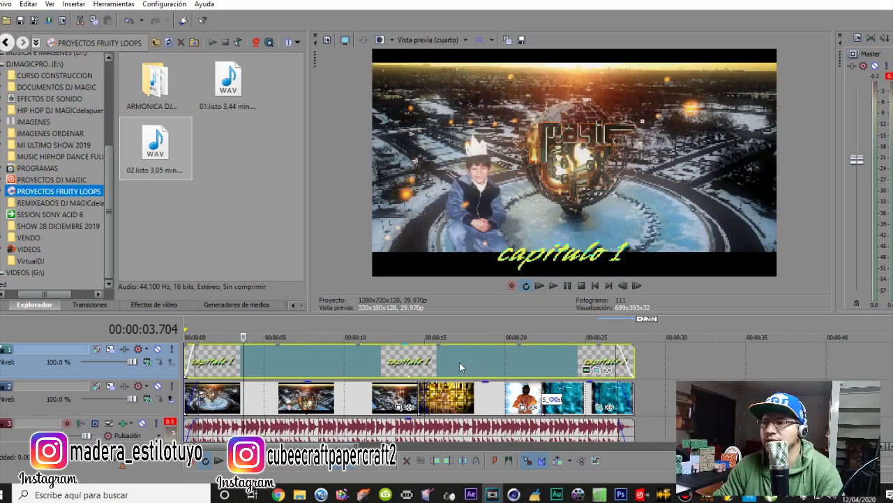
click(309, 360)
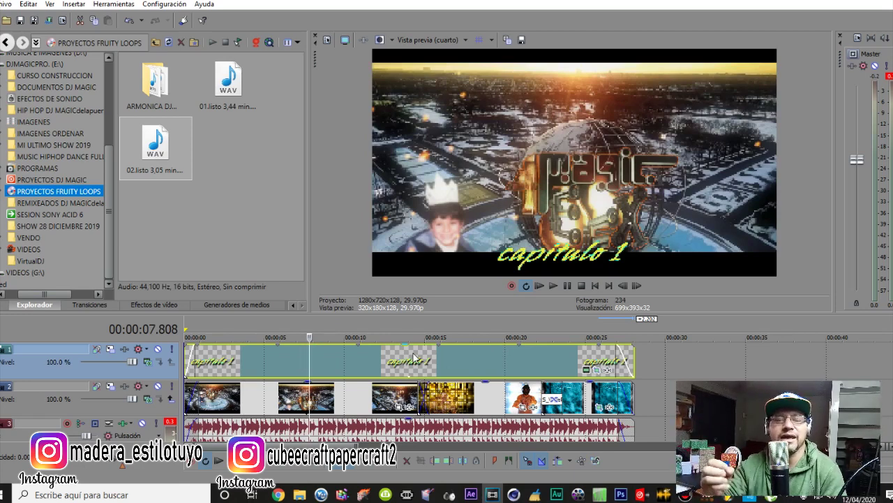
click(416, 370)
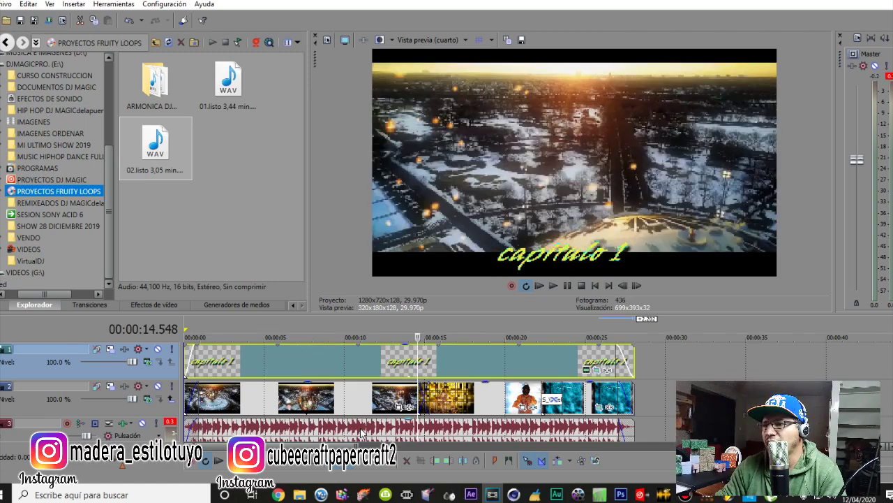
click(360, 427)
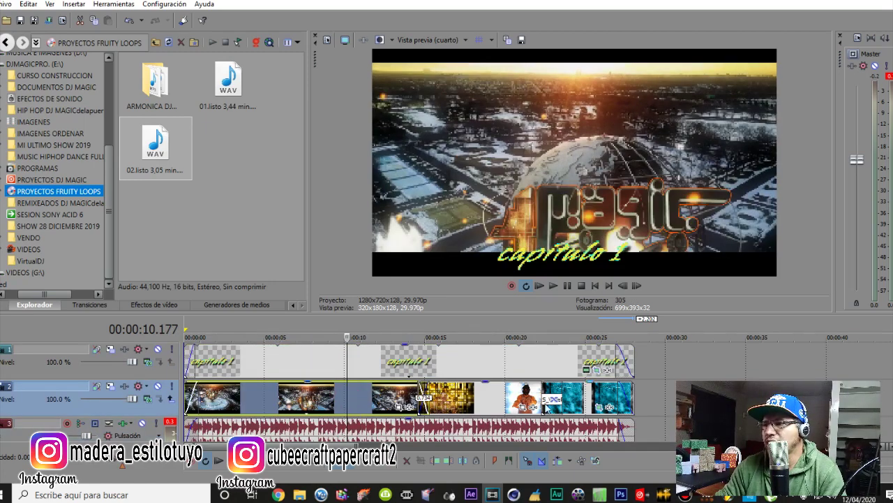
click(578, 395)
click(445, 362)
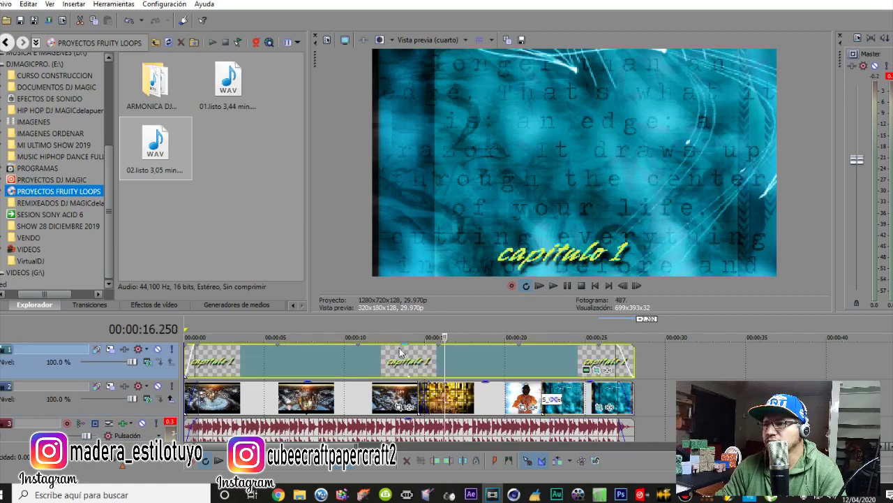
drag(405, 349, 420, 357)
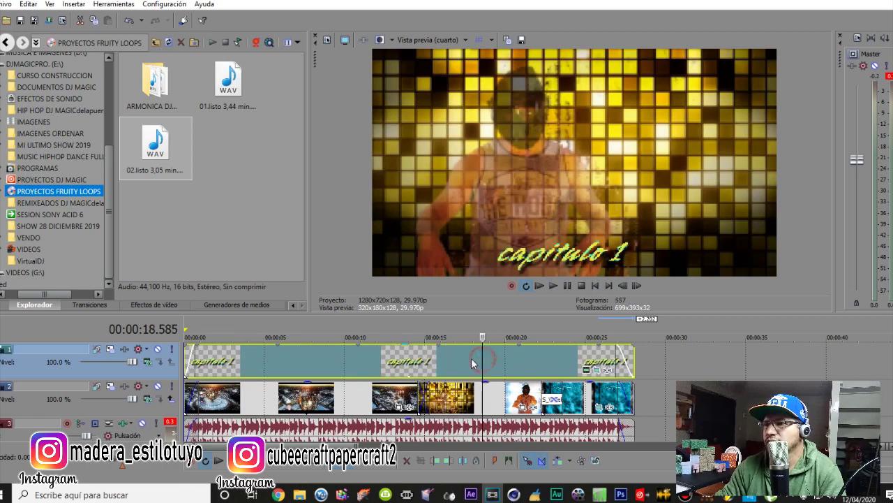
Step: Split the title clip at about 9.9 s and 16.8 s and select the middle piece
click(343, 349)
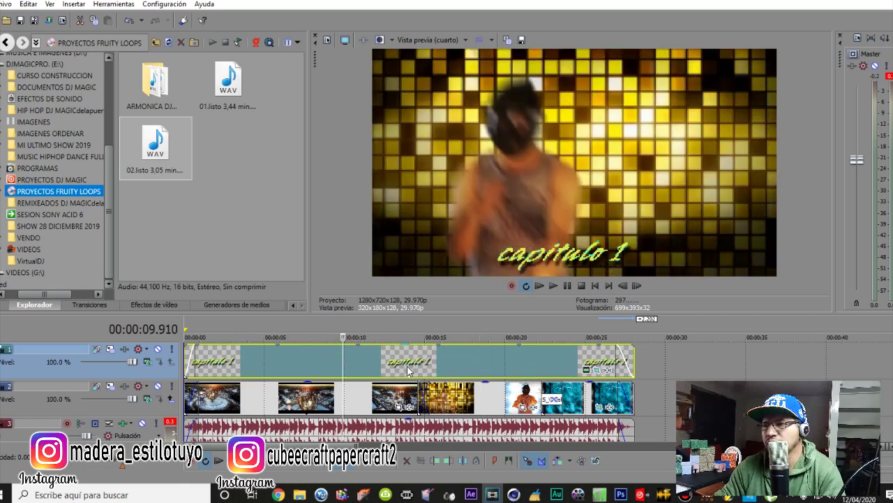
key(s)
click(455, 357)
key(s)
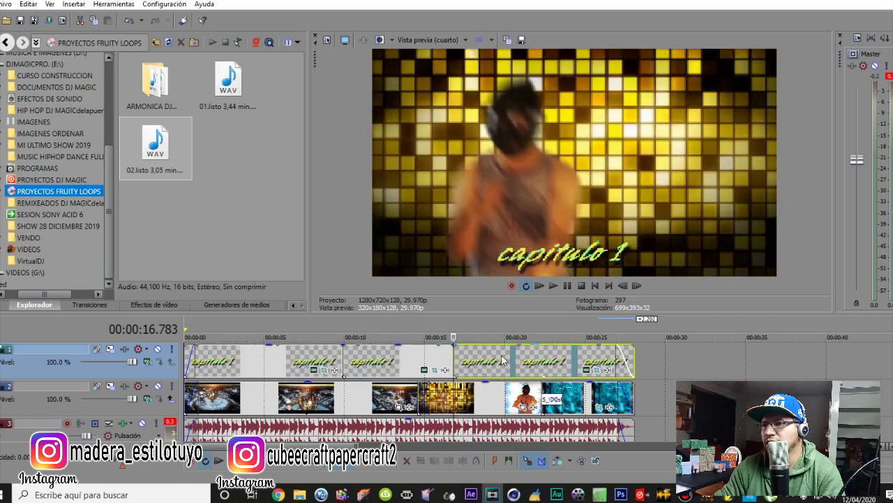
click(399, 358)
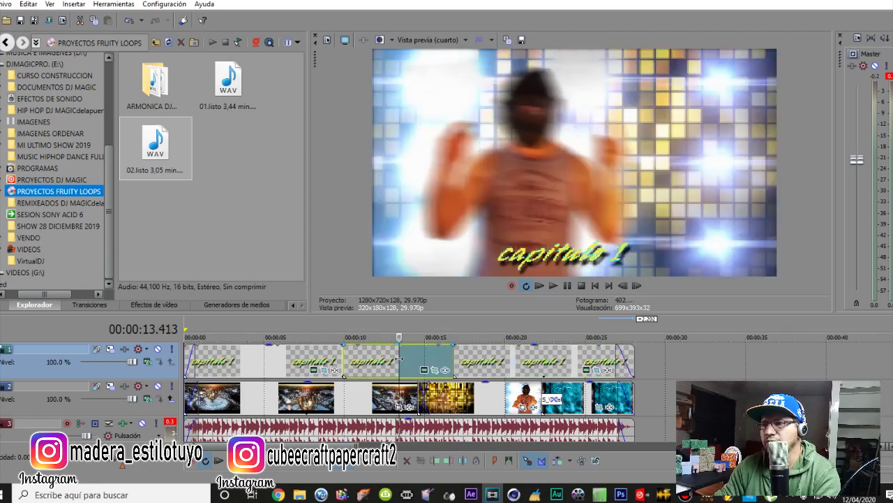
Step: Delete the middle piece of the title clip and preview the title pieces on both sides of the gap
key(Delete)
click(286, 359)
key(space)
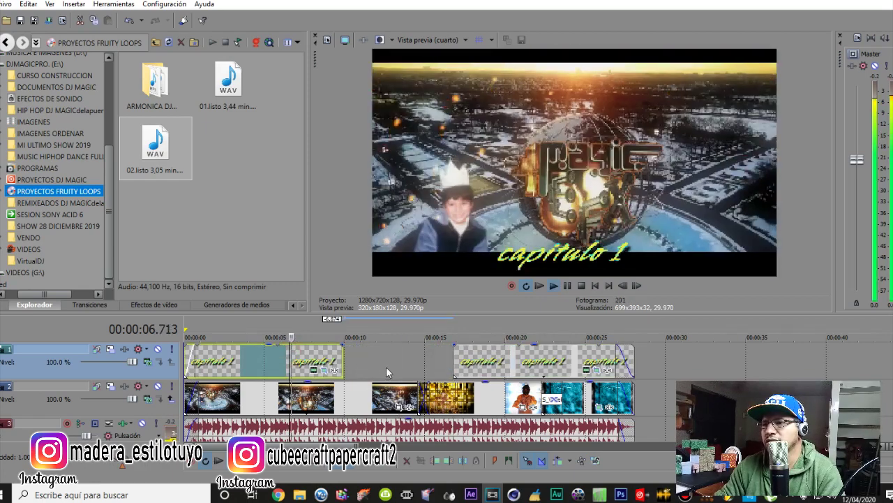
key(space)
click(458, 362)
key(space)
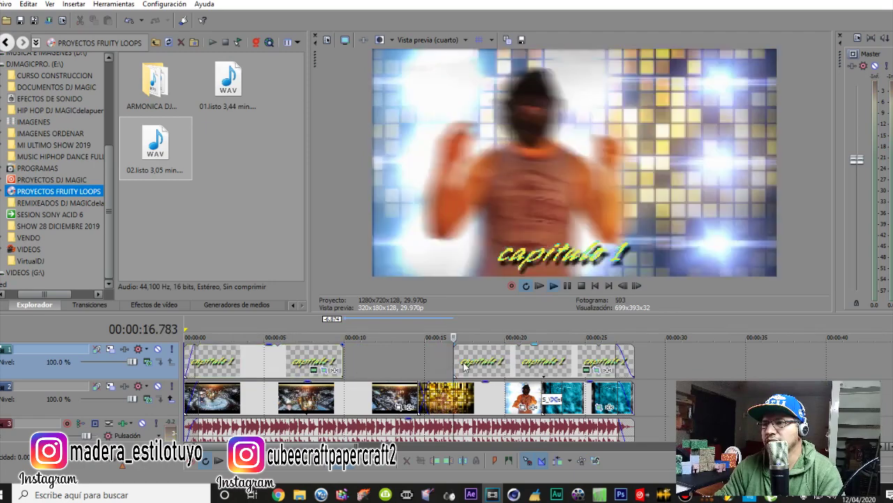
key(space)
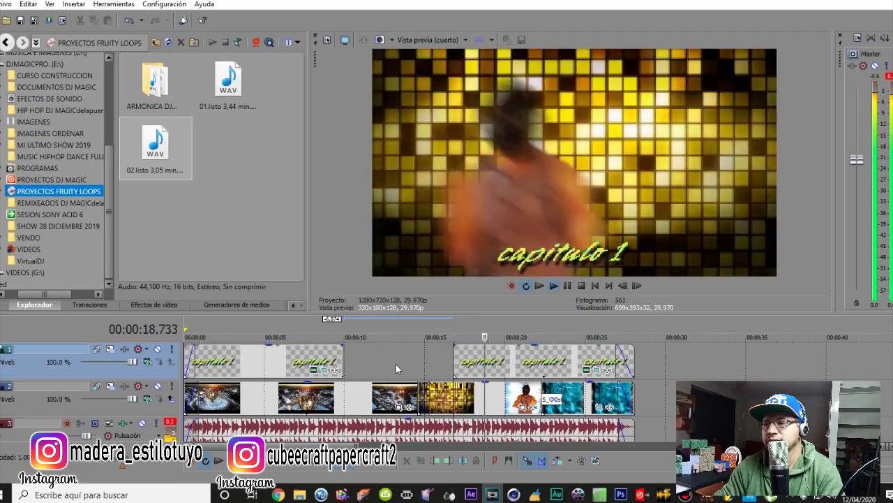
key(space)
Step: Review the project's video properties and accept them
scroll(395, 363, down, 3)
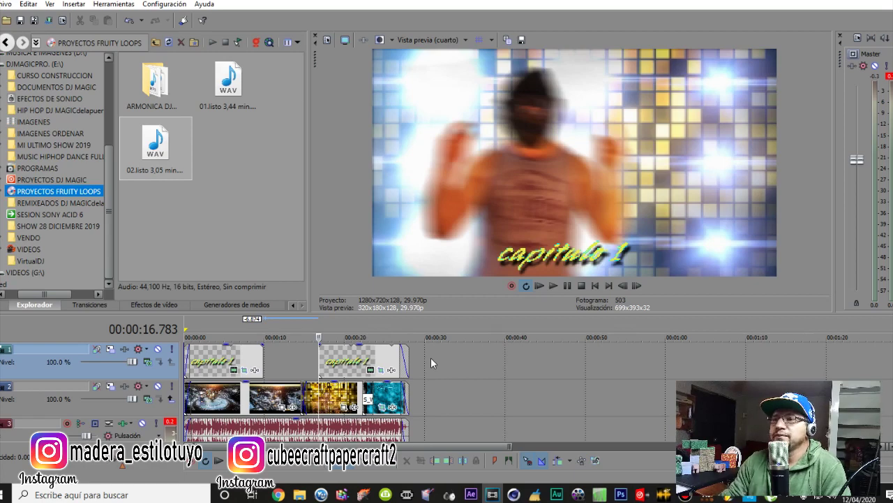
click(326, 41)
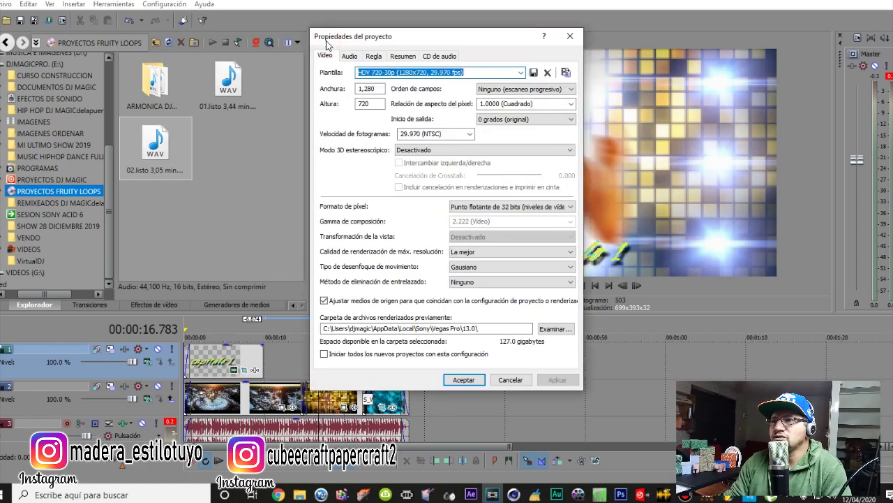
click(462, 380)
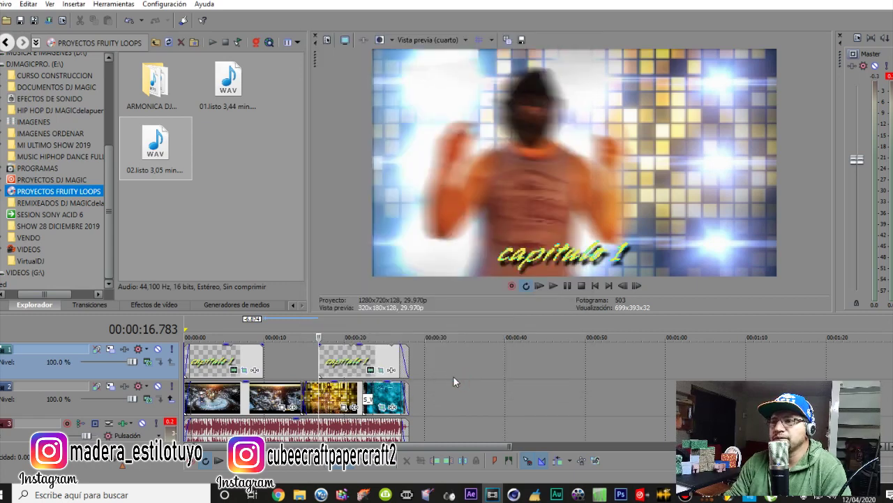
Step: Set the loop region to cover the whole project, from its start to the end of the last clips
click(280, 359)
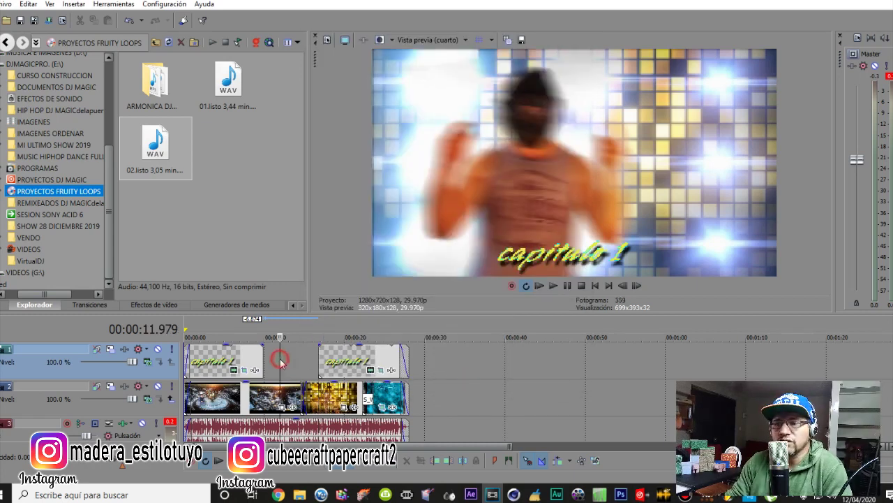
click(269, 325)
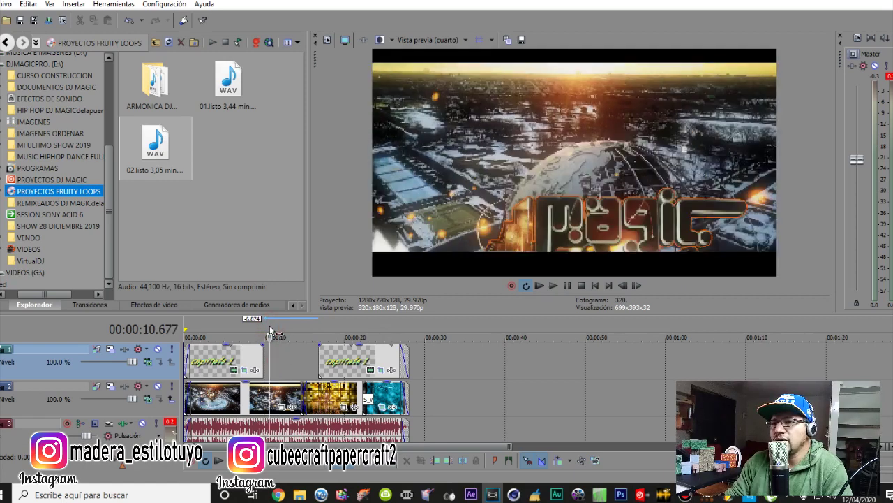
click(268, 326)
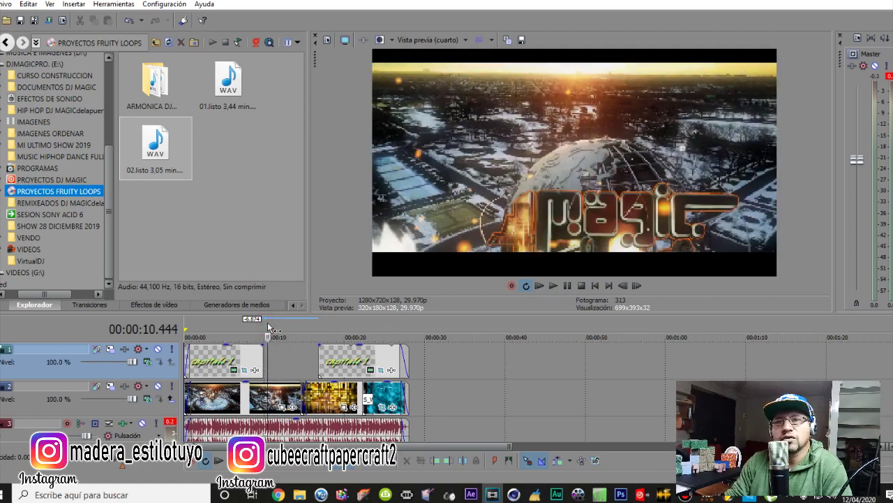
double_click(268, 326)
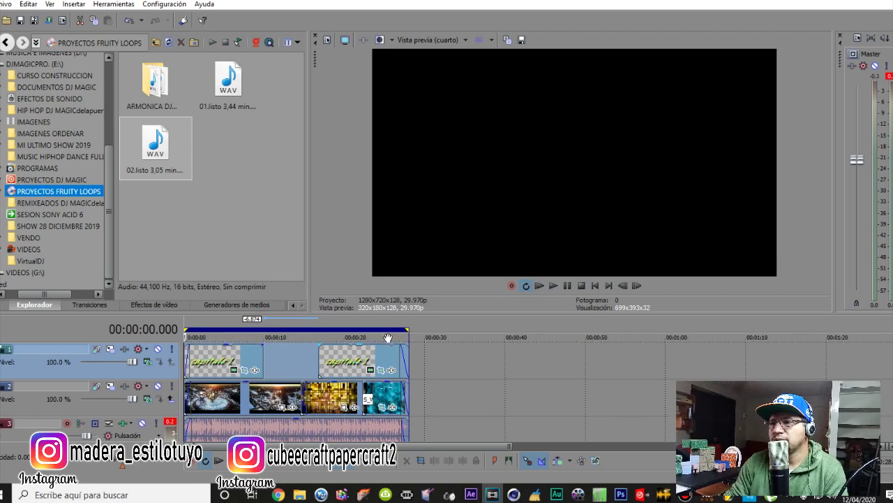
Step: Try moving the second title piece to about 36.5 s with the loop region covering it, and restore both
click(442, 365)
drag(348, 367, 505, 368)
double_click(354, 326)
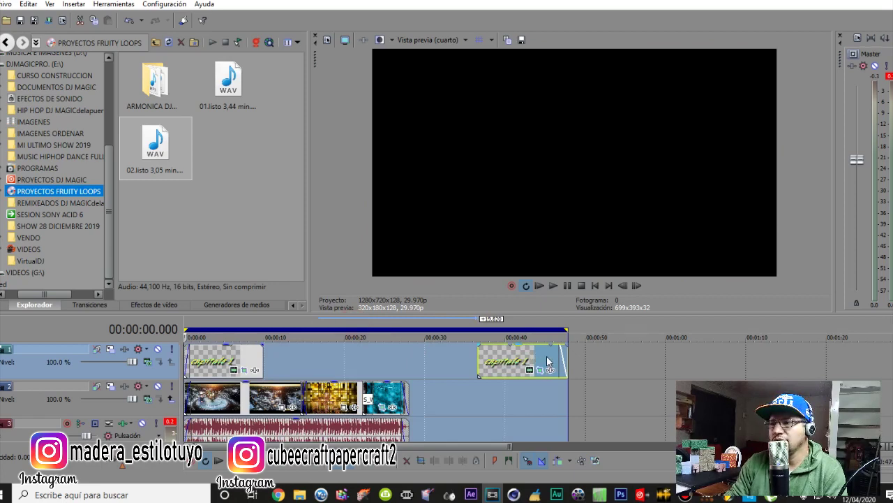
drag(539, 357, 385, 361)
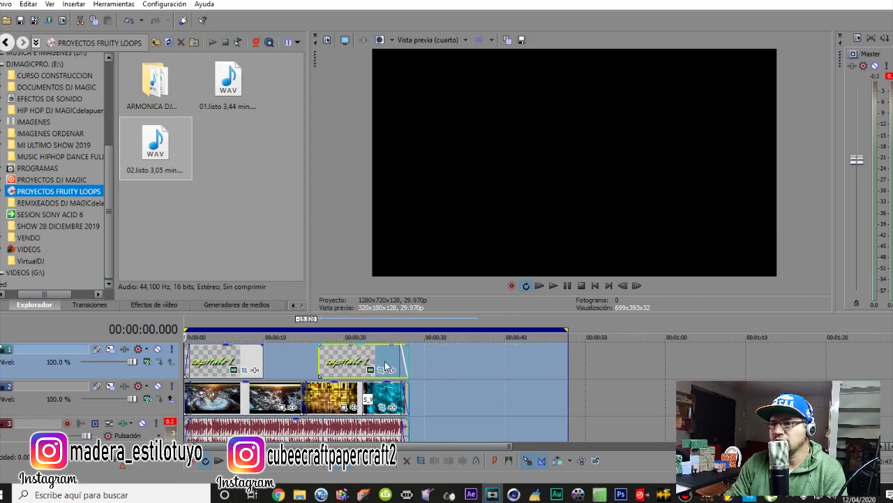
double_click(332, 329)
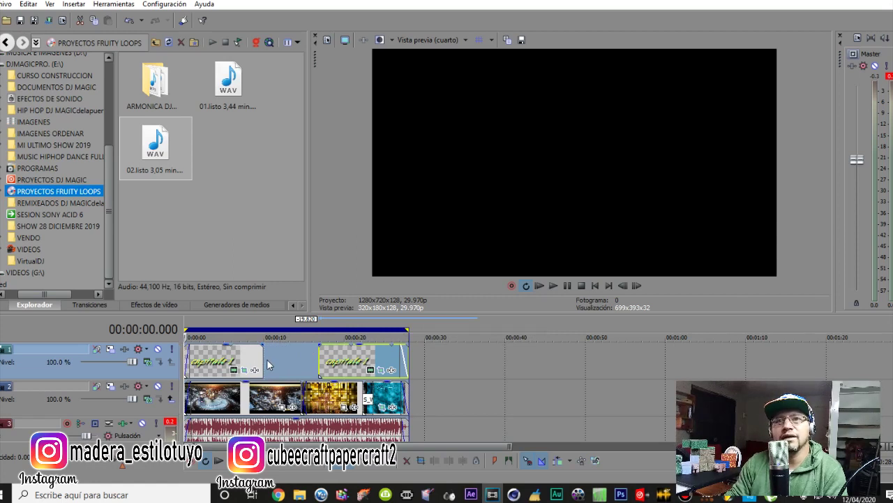
Step: Move the second title piece past the other clips to about 33.5 s and end the loop region at about 28 s
drag(341, 361, 498, 368)
drag(408, 333, 478, 333)
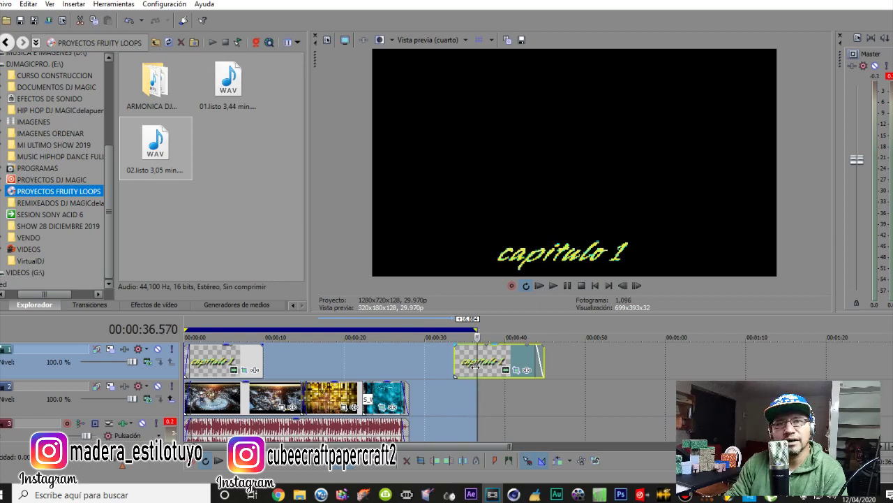
drag(477, 329, 410, 329)
Step: Shift the second title piece to start at about 31 s and preview the timeline from about 23.5 s
click(479, 369)
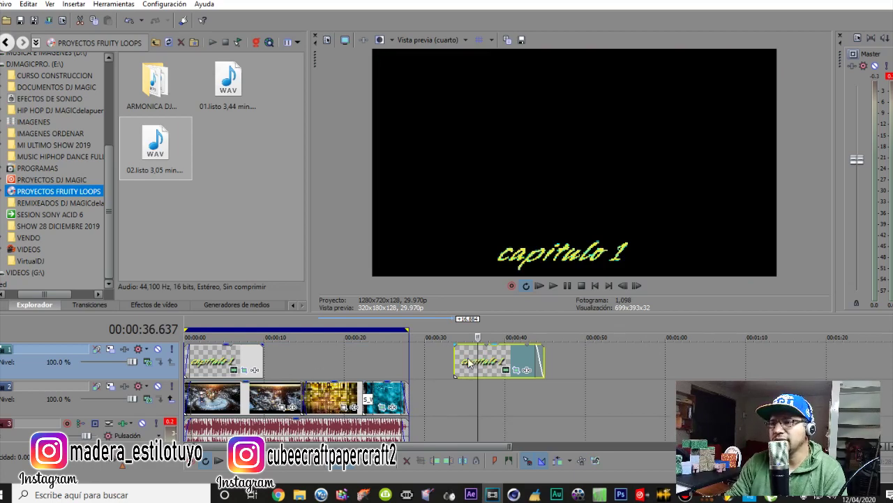
click(490, 357)
drag(490, 358, 466, 358)
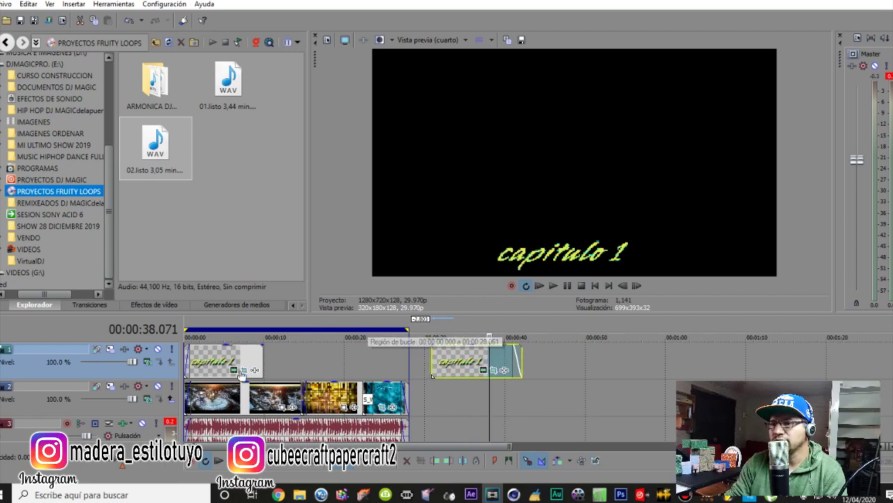
click(374, 363)
key(space)
key(space)
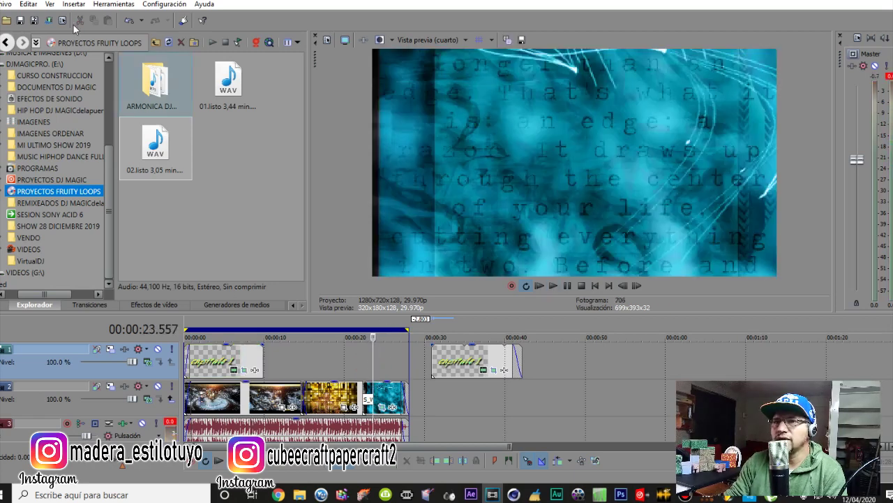
Step: Open the Render As settings and select the Internet HD 720p template under MainConcept AVC/AAC
click(8, 6)
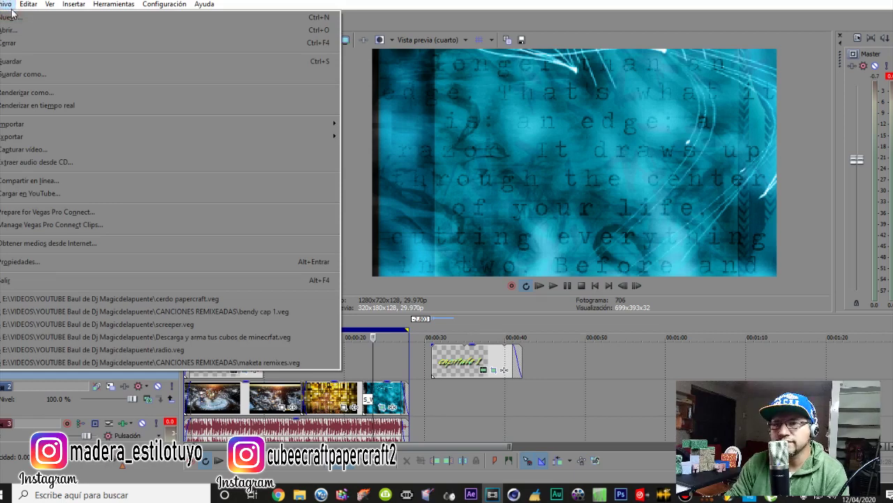
click(56, 93)
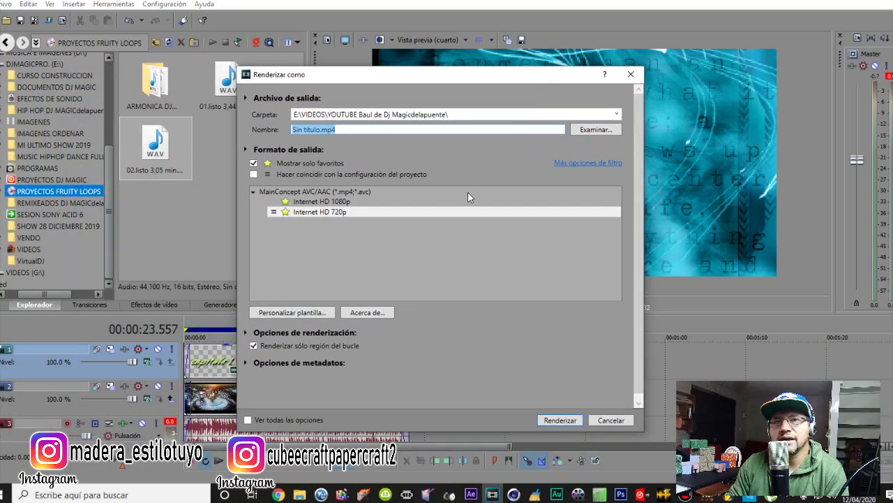
click(301, 202)
click(305, 211)
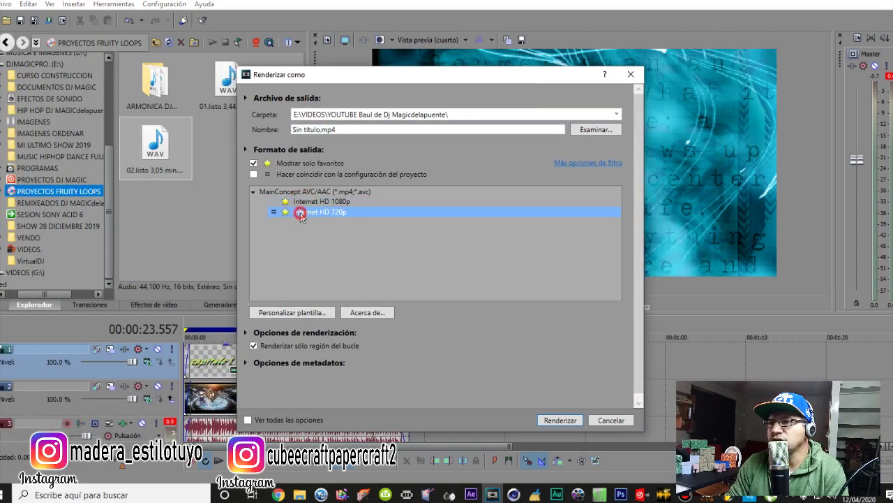
click(307, 201)
click(305, 211)
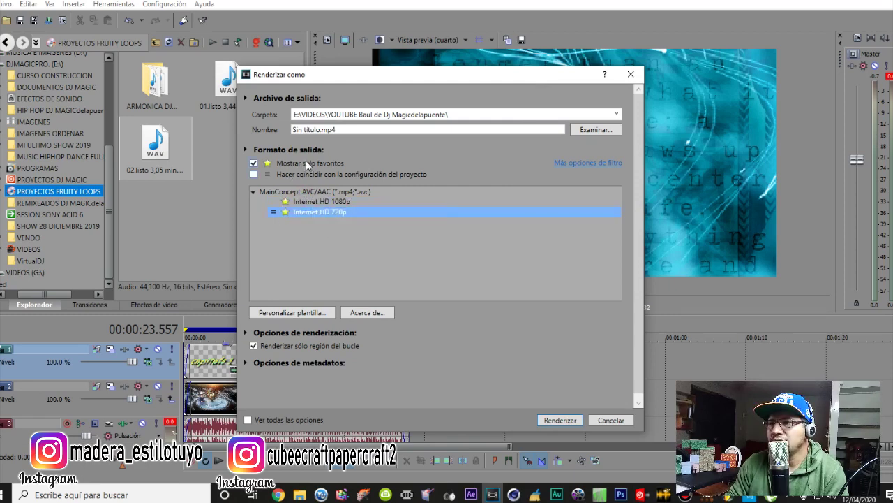
click(302, 192)
click(309, 212)
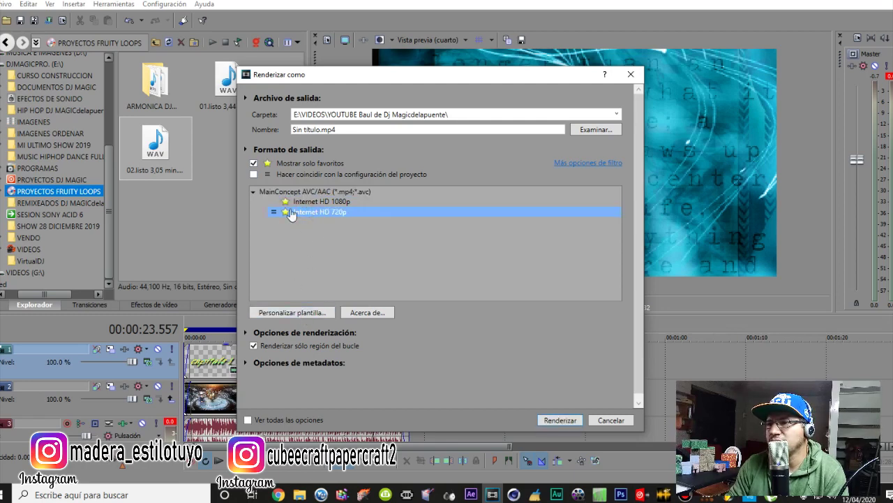
Step: Check the unfiltered format list and compare the favorite Internet HD 1080p and Internet HD 720p templates
click(254, 163)
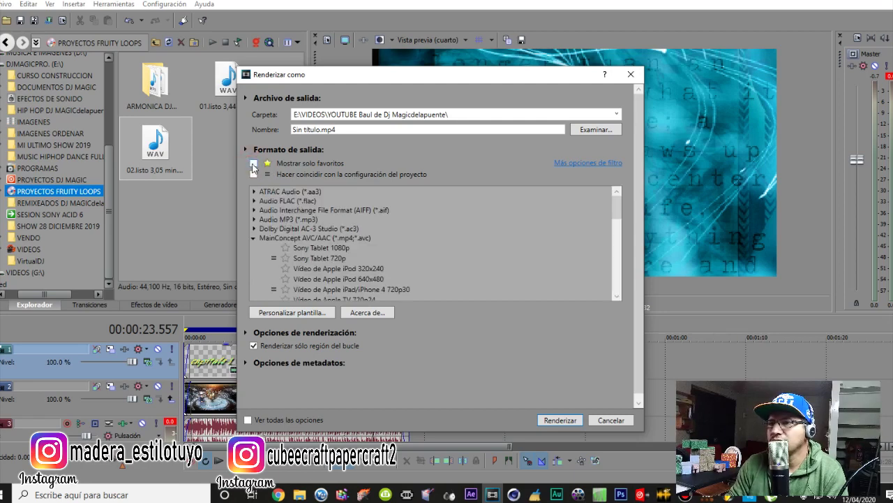
click(254, 164)
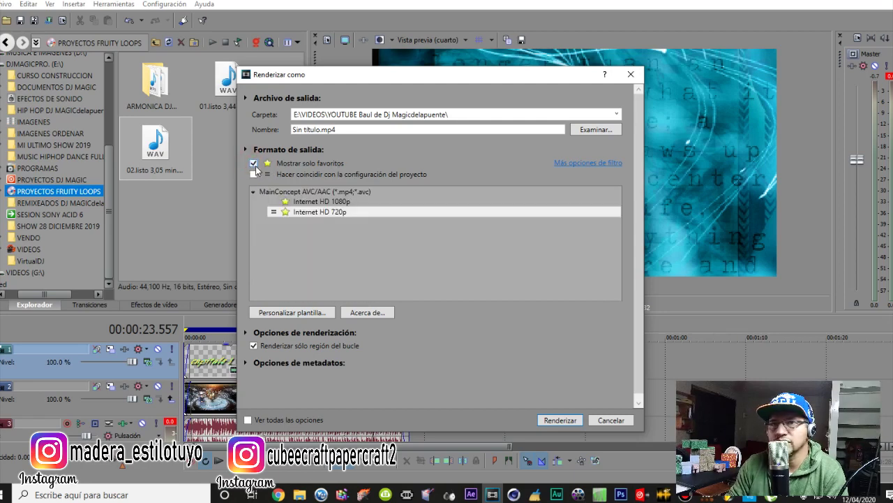
click(345, 202)
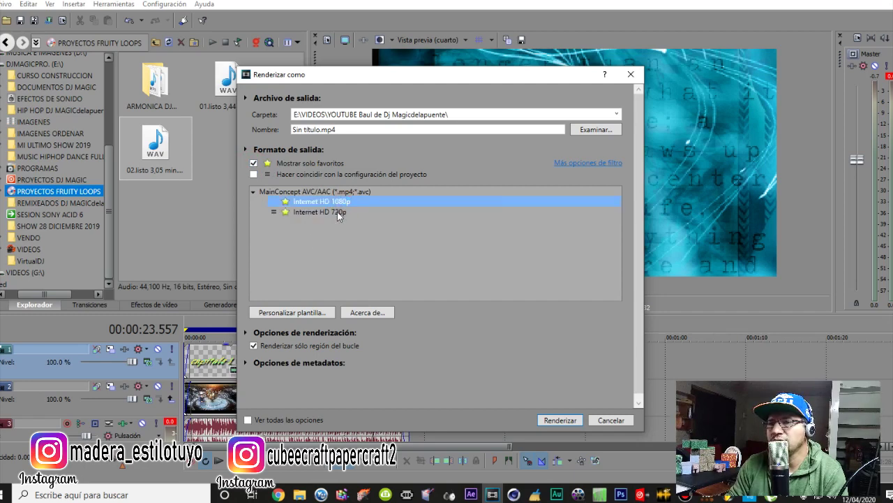
click(336, 212)
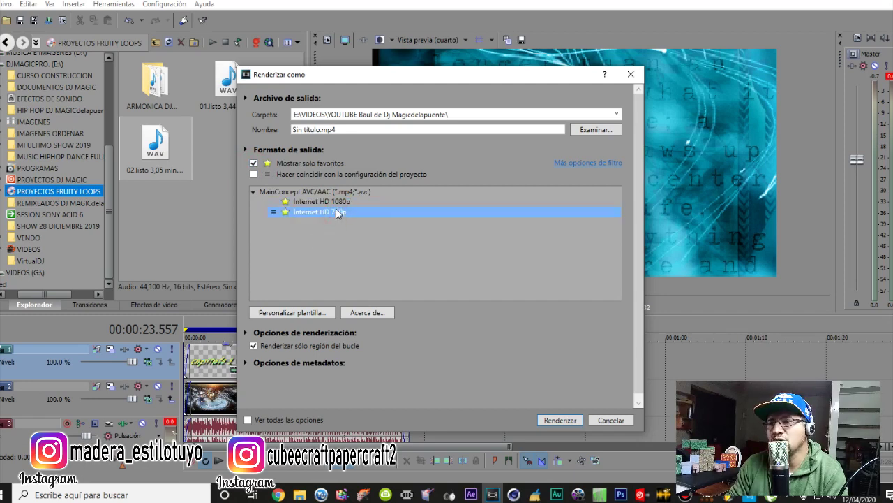
click(343, 201)
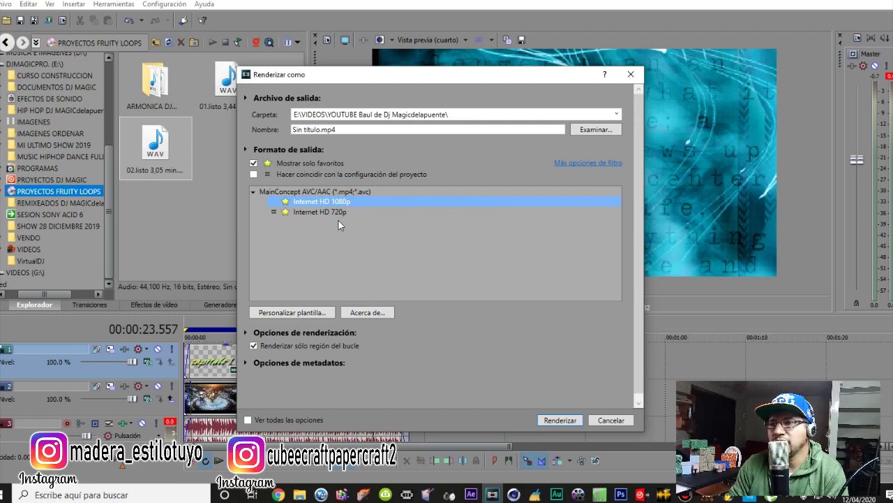
click(334, 213)
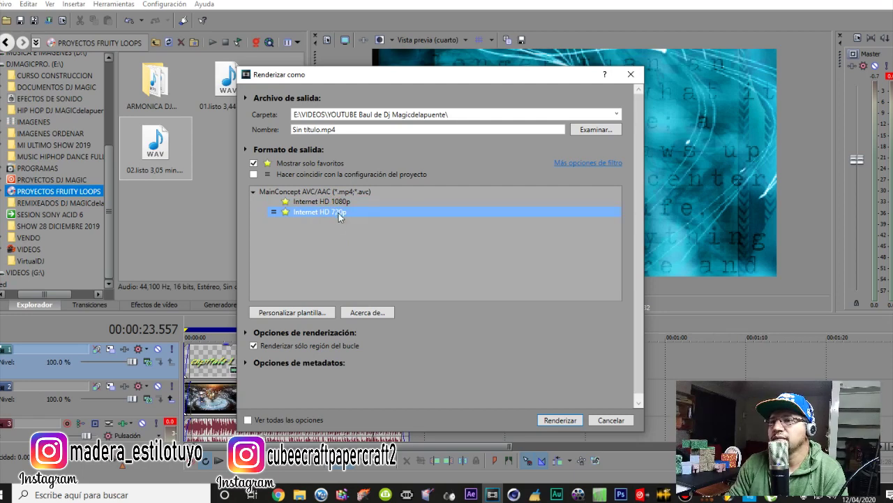
Step: Compare the complete output format list with the favorites-only list
click(253, 163)
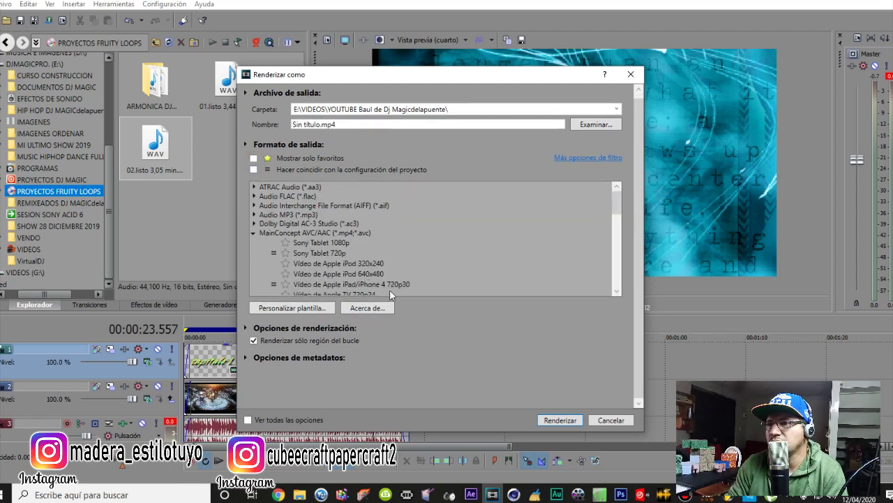
scroll(390, 279, up, 1)
click(256, 163)
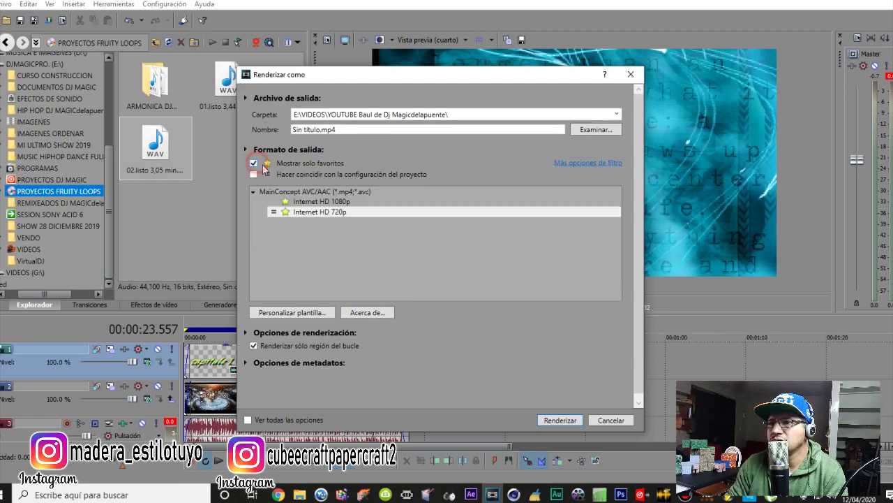
click(290, 163)
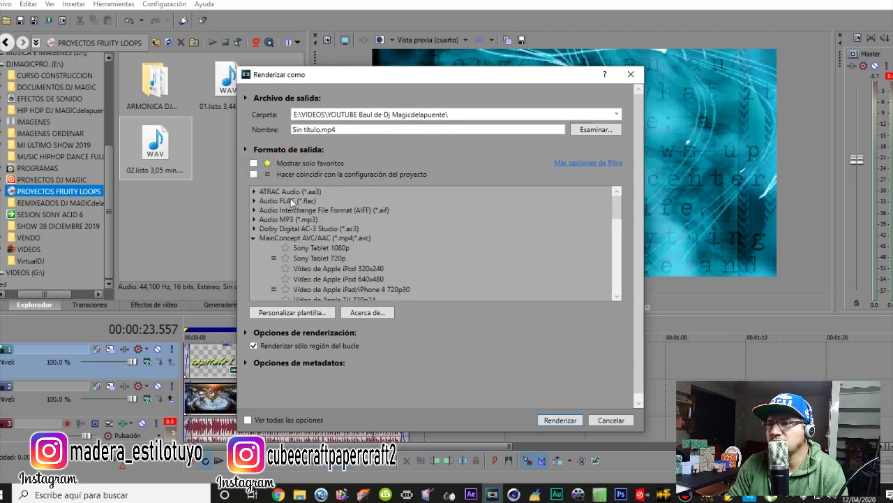
click(256, 163)
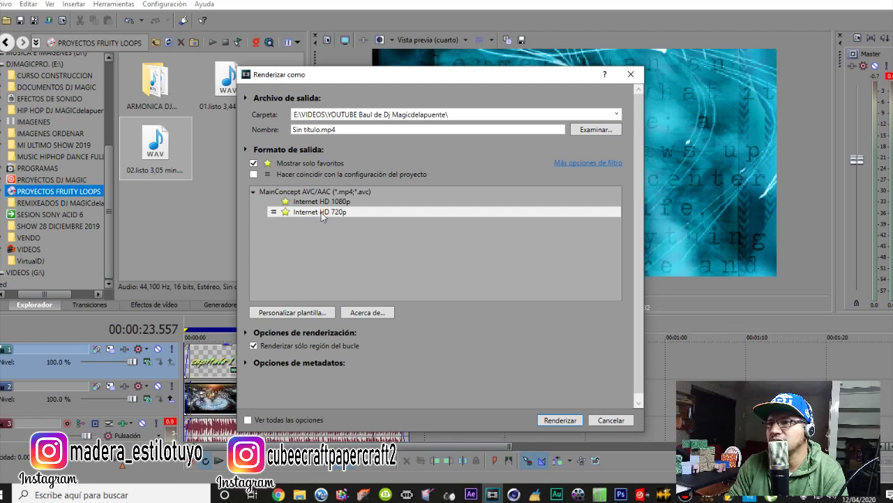
Step: Turn off the favorites-only filter and expand the MainConcept AVC/AAC format to list its templates
click(254, 164)
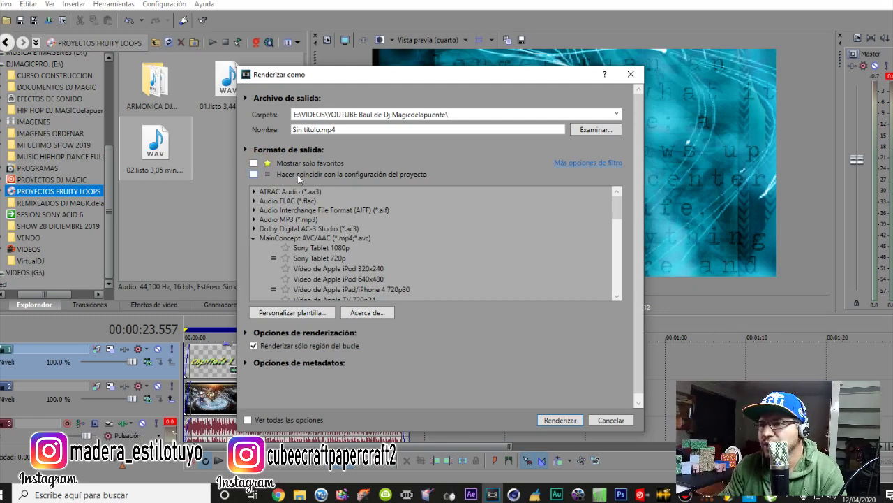
click(253, 238)
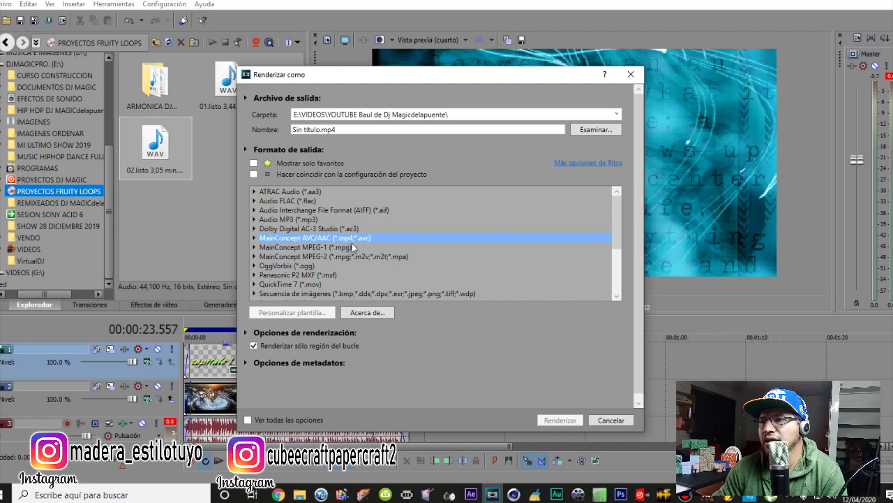
click(254, 238)
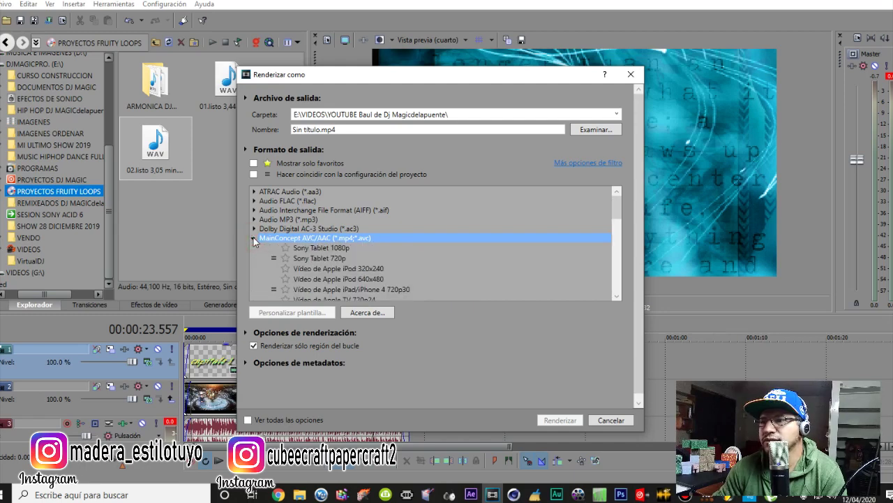
Step: Compare the Internet HD 1080p and Internet HD 720p templates in the expanded MainConcept AVC/AAC list
scroll(258, 264, down, 4)
scroll(258, 263, down, 1)
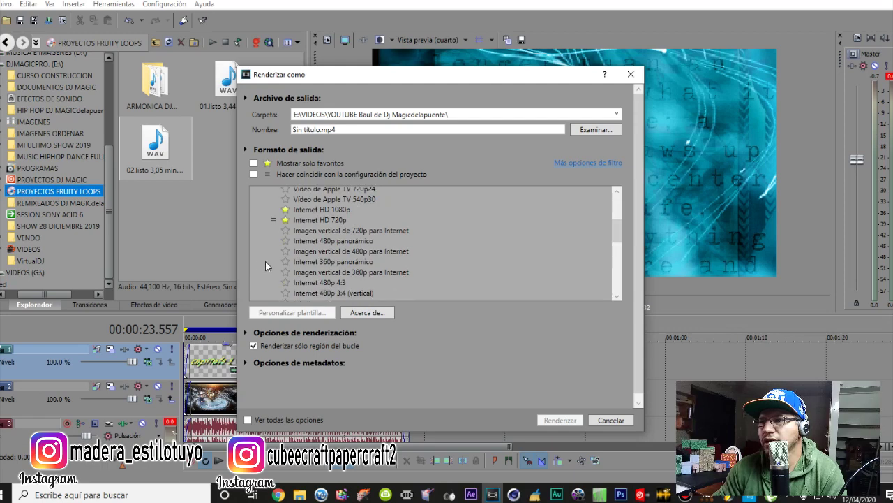
click(315, 220)
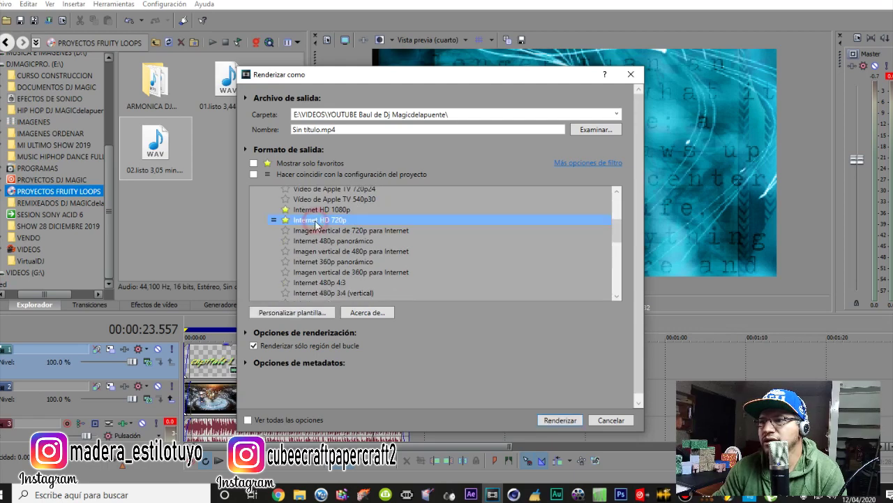
click(321, 210)
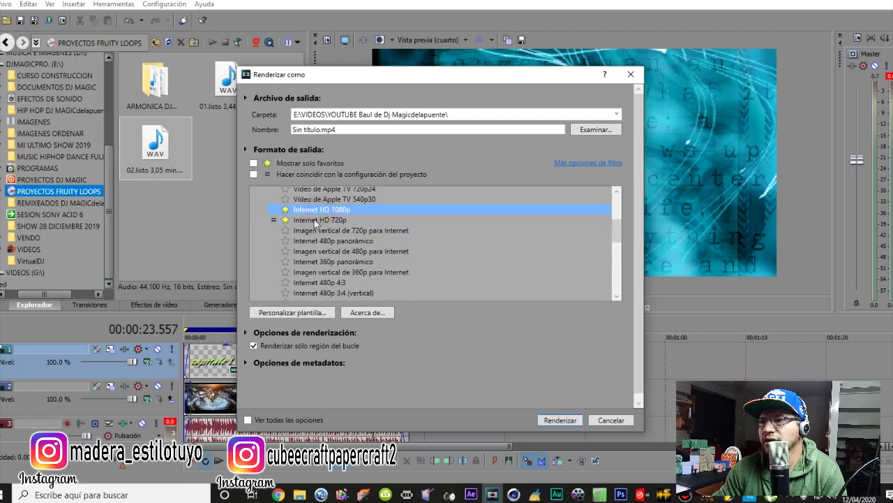
click(316, 221)
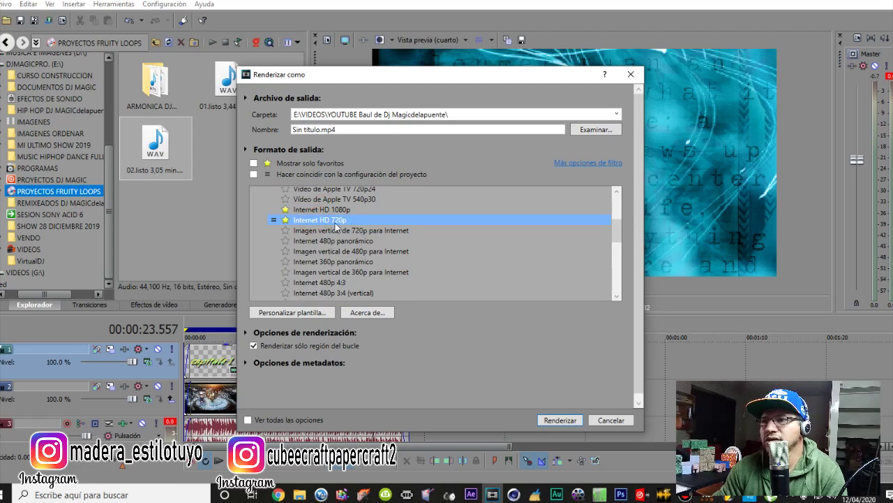
click(323, 210)
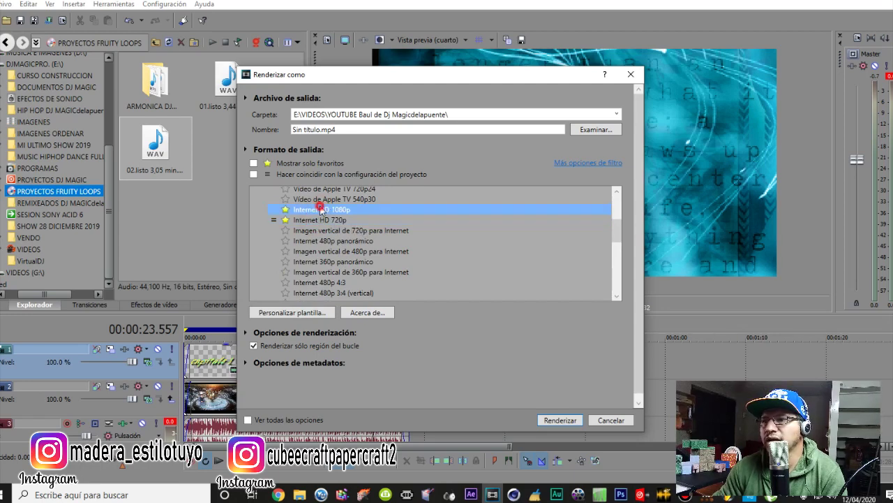
click(287, 221)
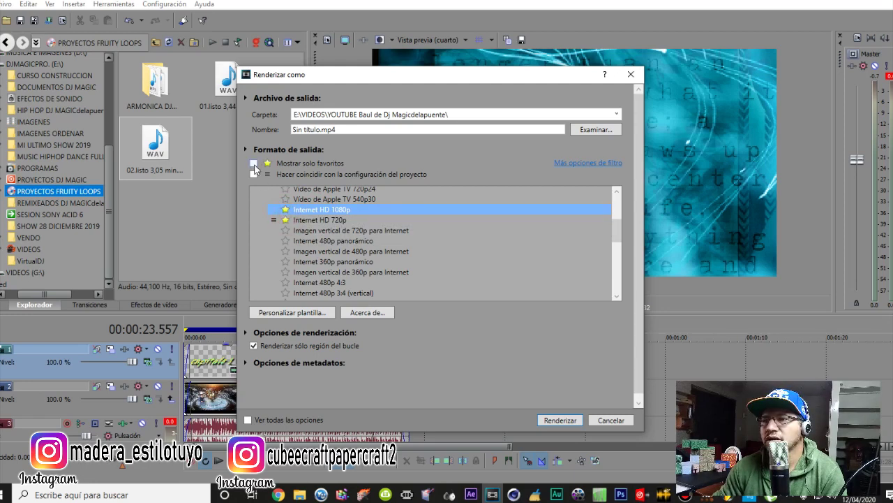
Step: Limit the output format list to favorites only and select the Internet HD 720p template
click(254, 163)
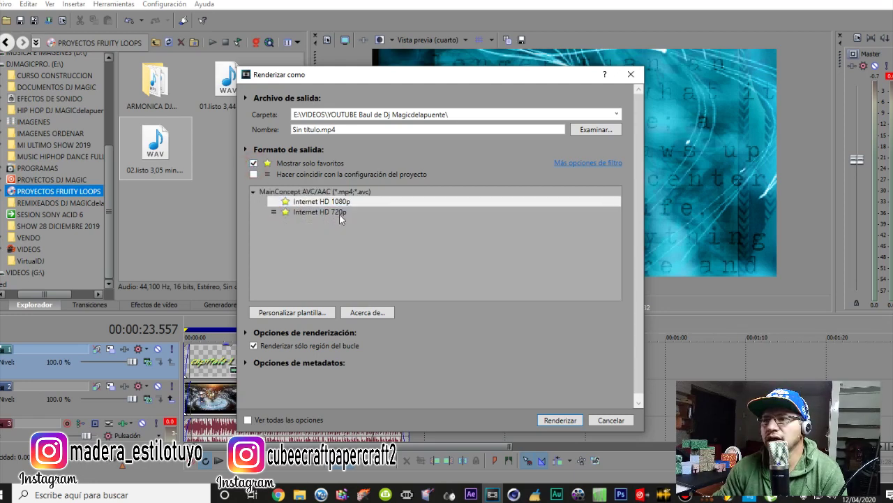
click(319, 213)
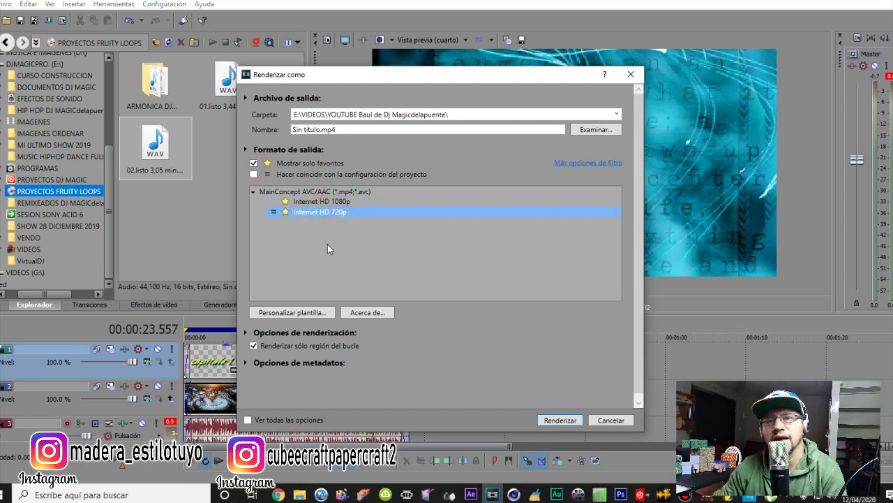
click(324, 213)
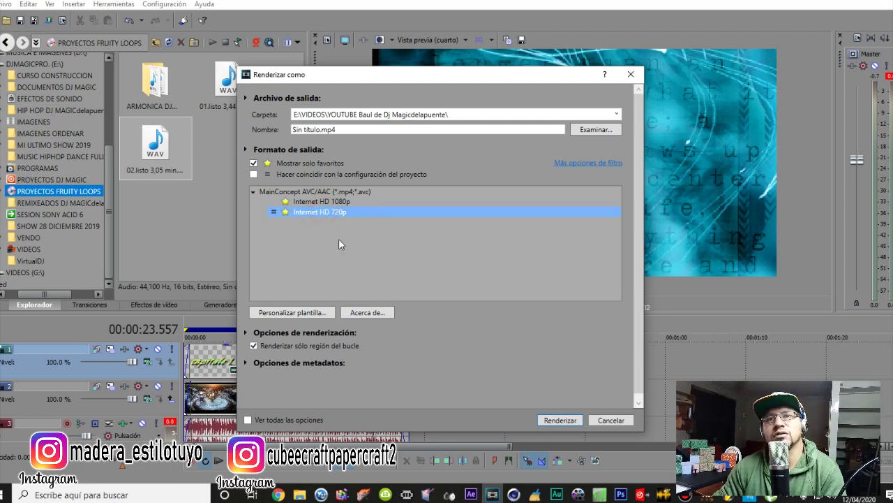
Step: Customize the template by disallowing source frame rate adjustment and setting a constant bit rate of 20,000,000 bps
click(291, 313)
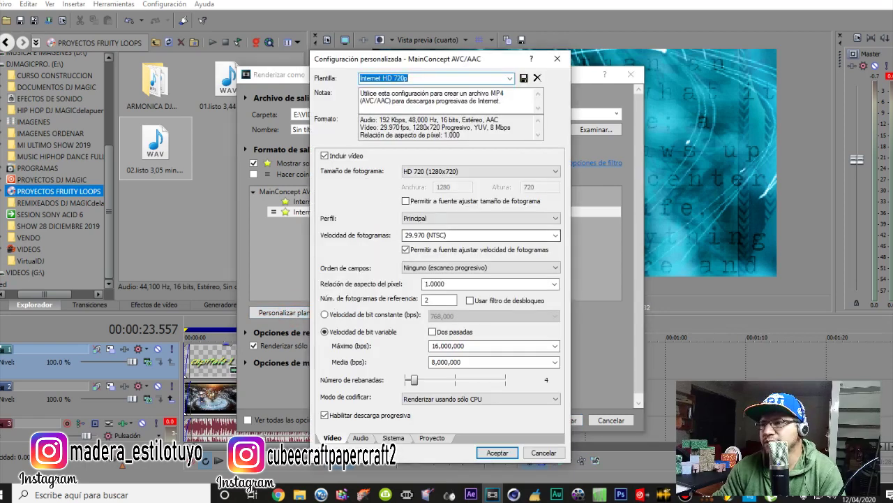
click(556, 235)
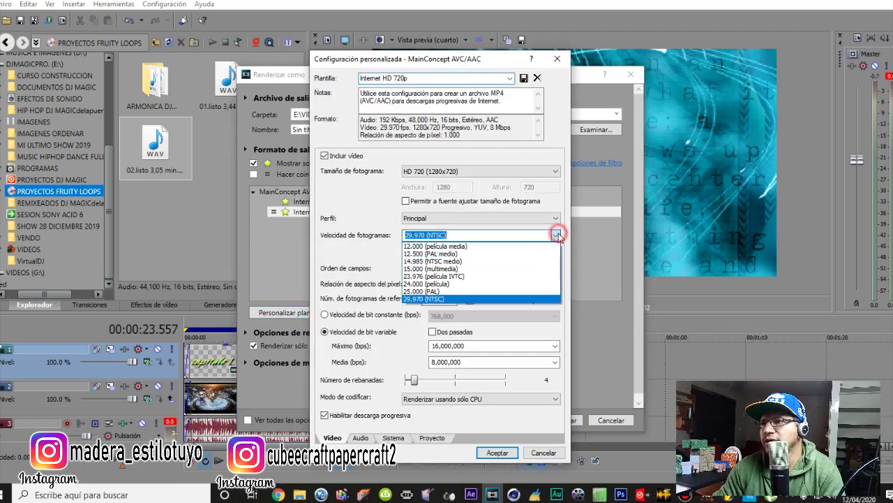
click(556, 235)
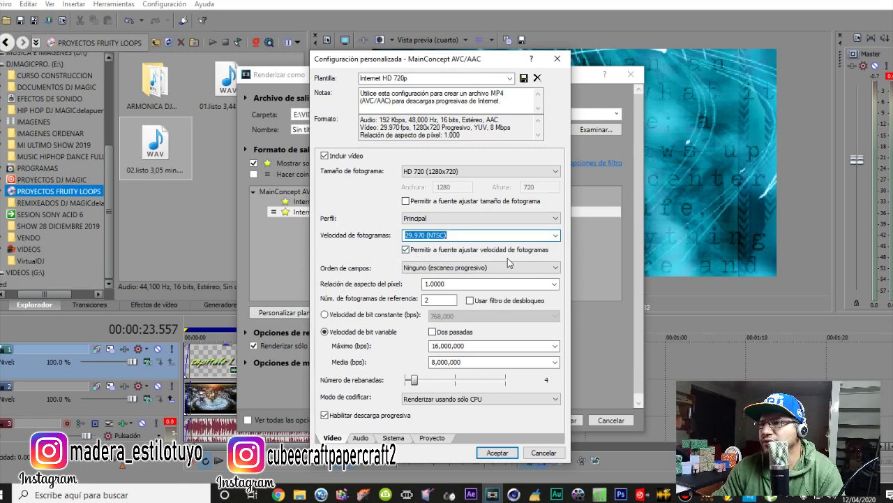
click(405, 250)
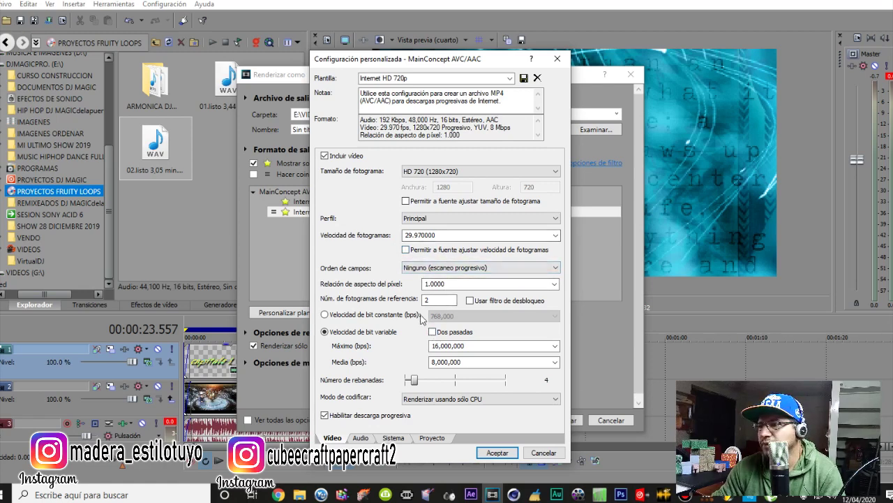
click(325, 314)
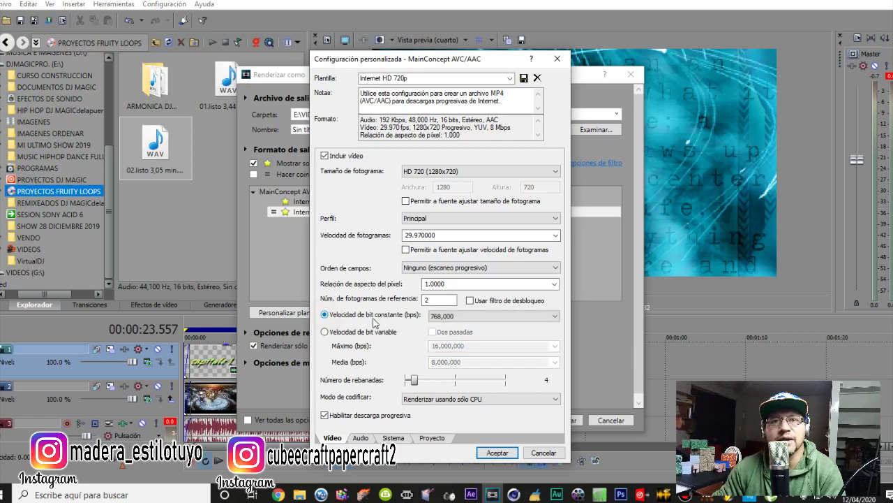
click(474, 316)
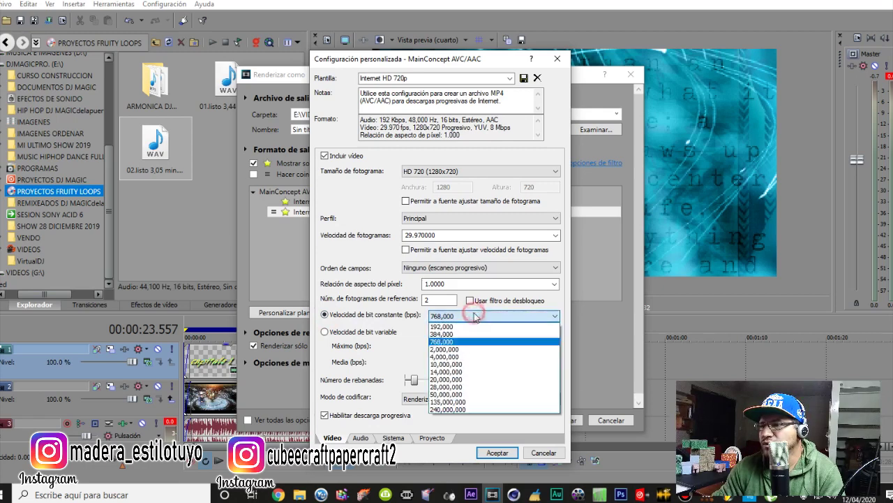
click(469, 380)
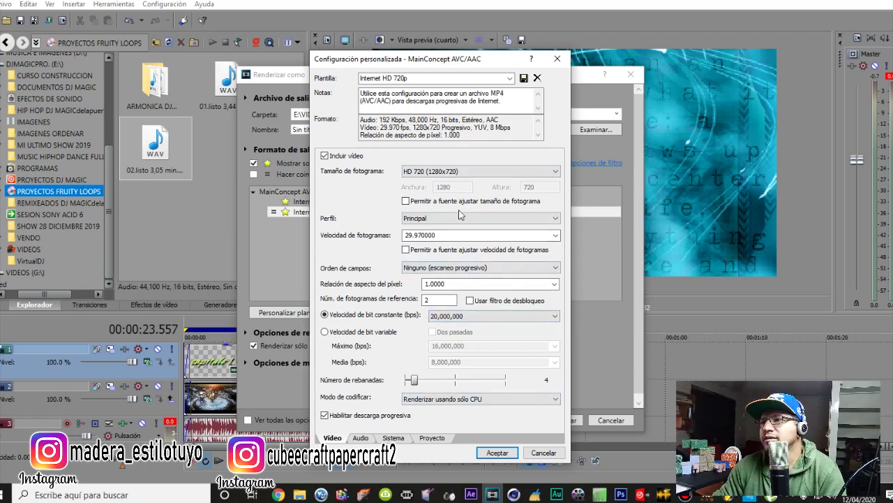
Step: Try to save the customized settings under the built-in Internet HD 720p template name
click(511, 78)
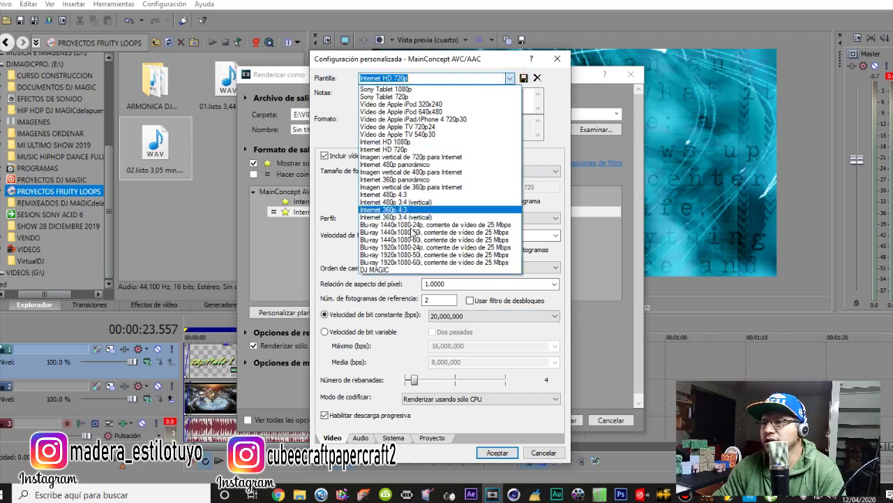
click(559, 90)
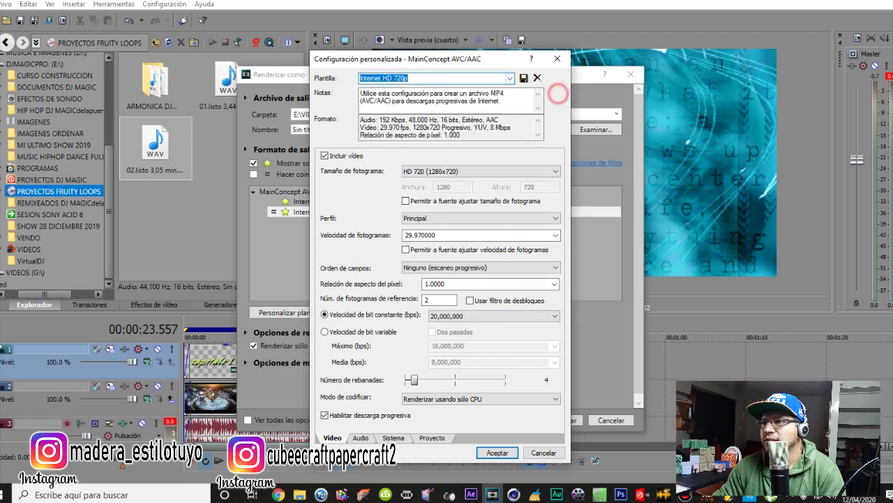
click(524, 79)
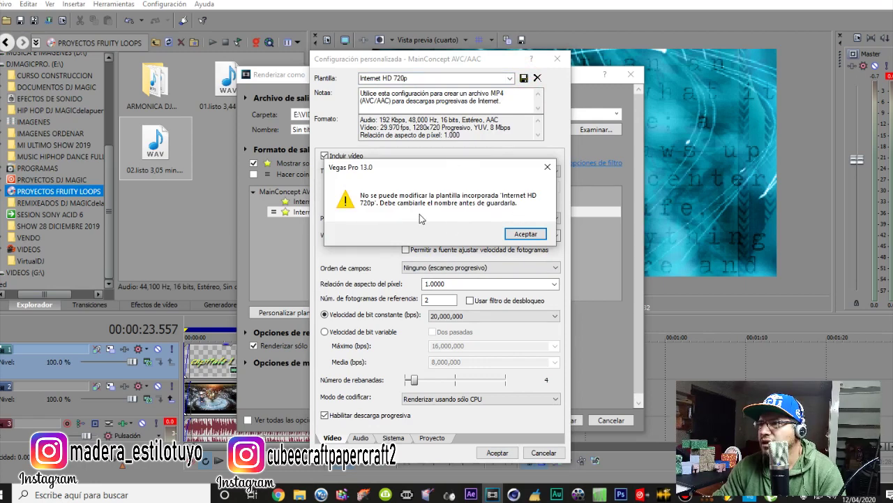
click(520, 234)
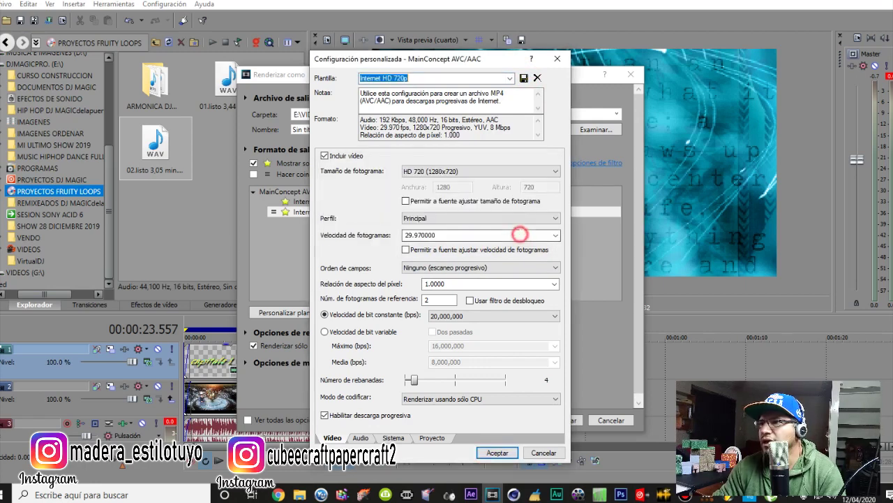
Step: Rename the customized template "capituo 1", save it and close the custom settings
click(420, 77)
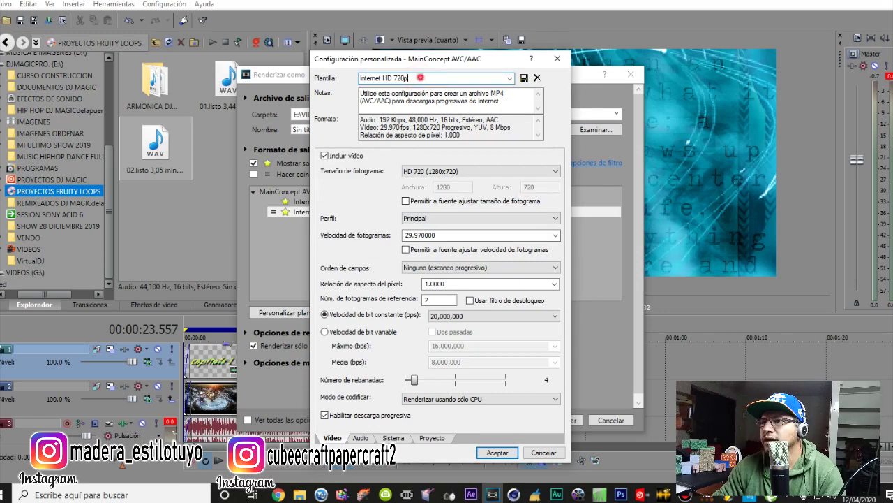
drag(420, 78, 331, 78)
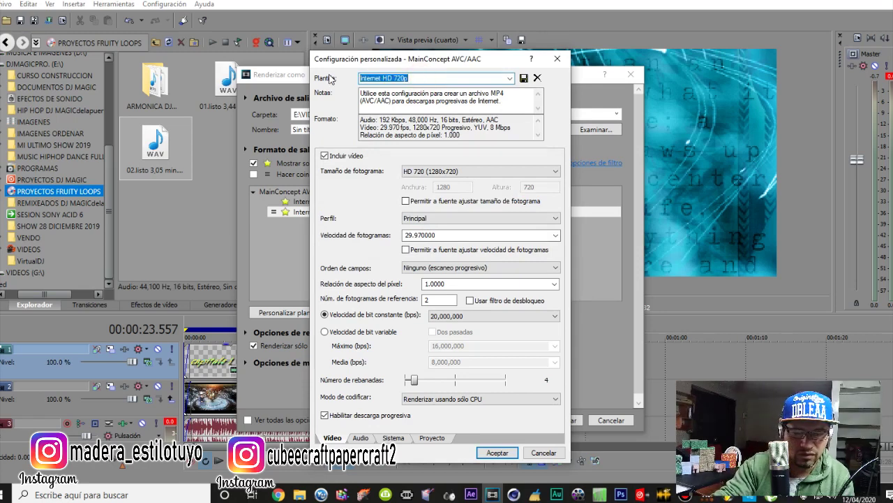
text(capituo)
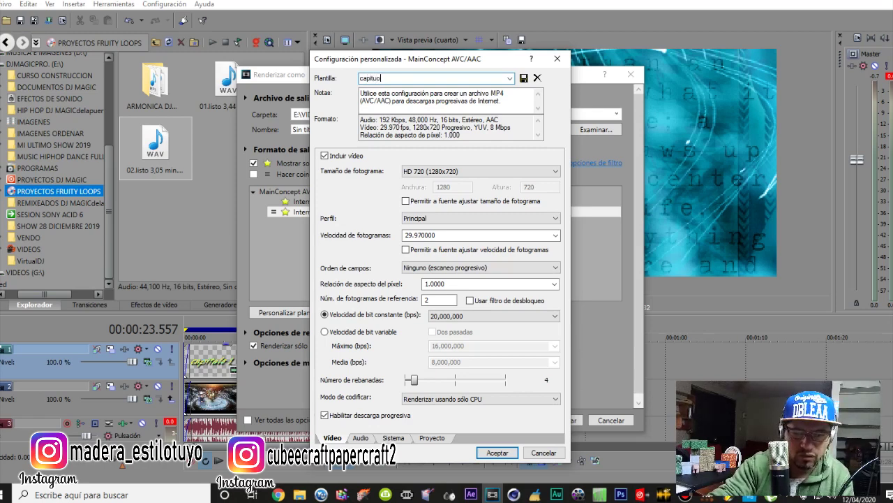
text( 1)
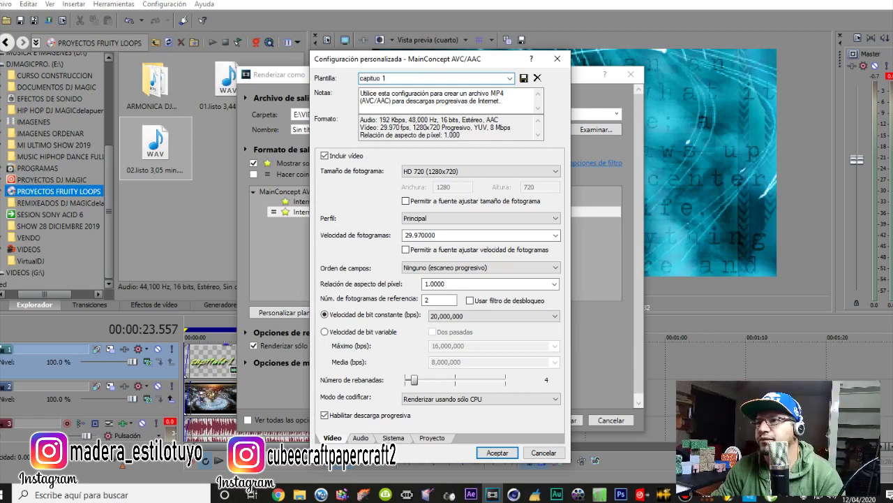
click(523, 78)
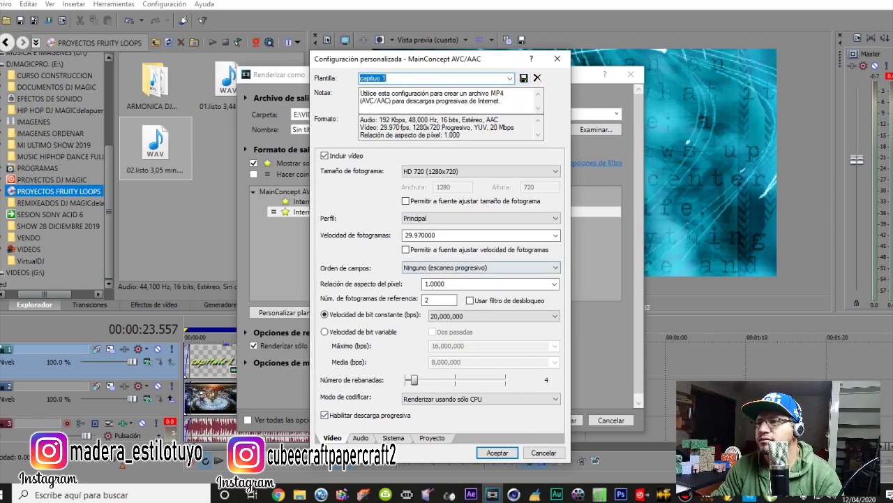
click(556, 58)
Step: Reopen the Internet HD 720p template customization and apply the saved "capituo 1" template to the render
click(324, 213)
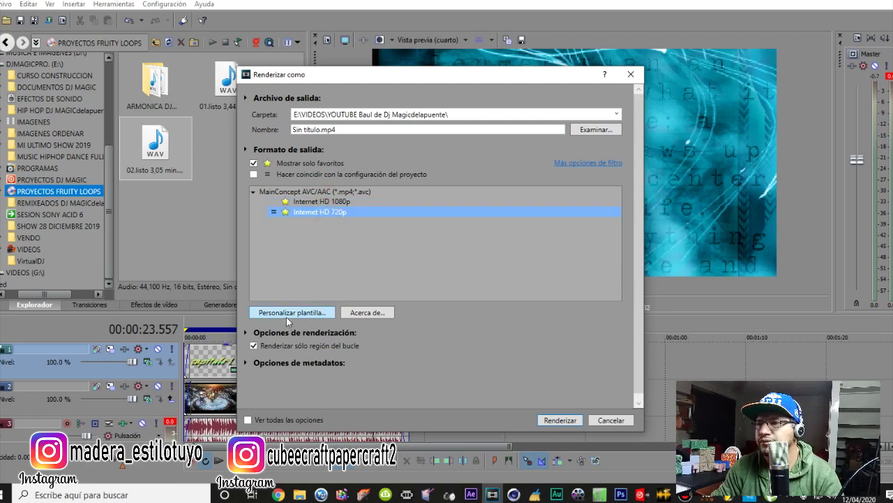
click(311, 211)
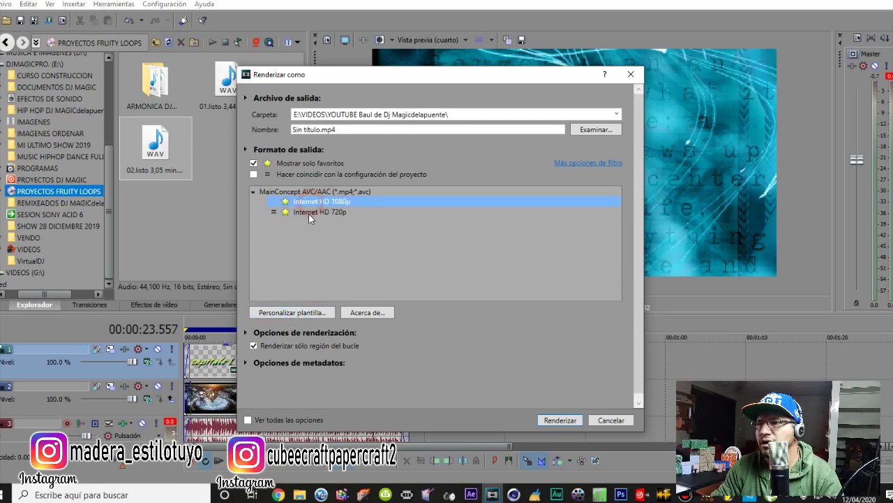
click(279, 312)
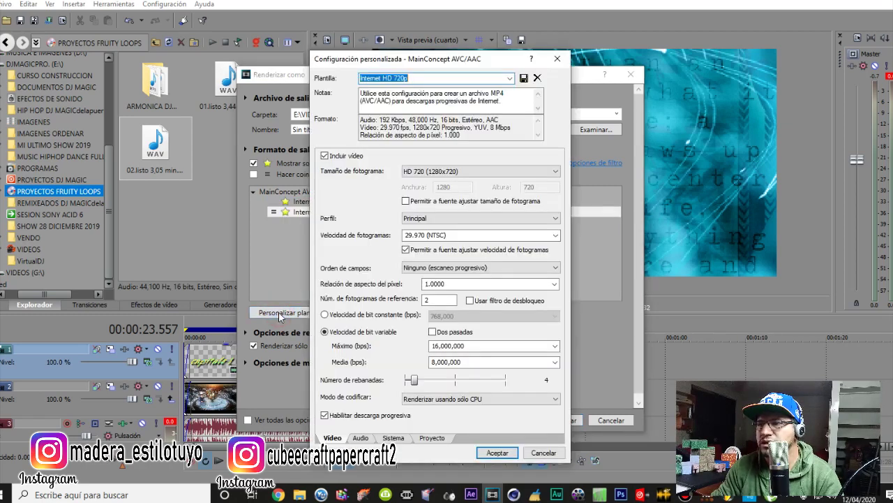
click(511, 80)
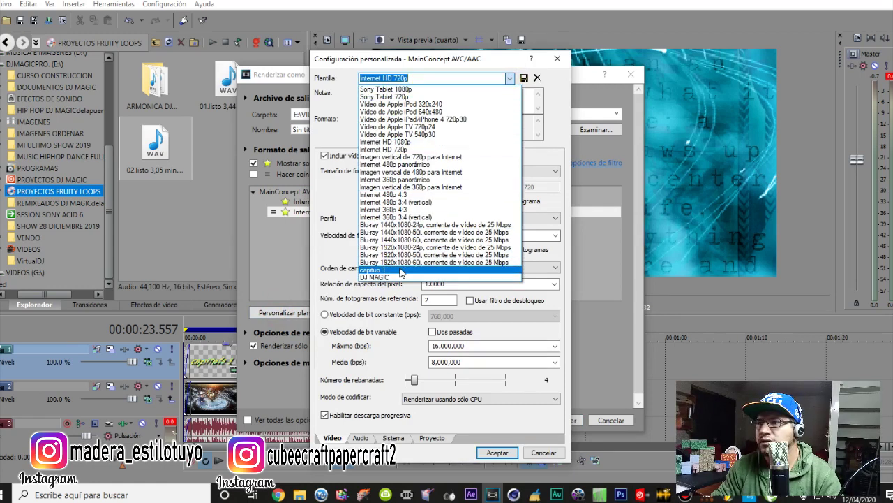
click(401, 270)
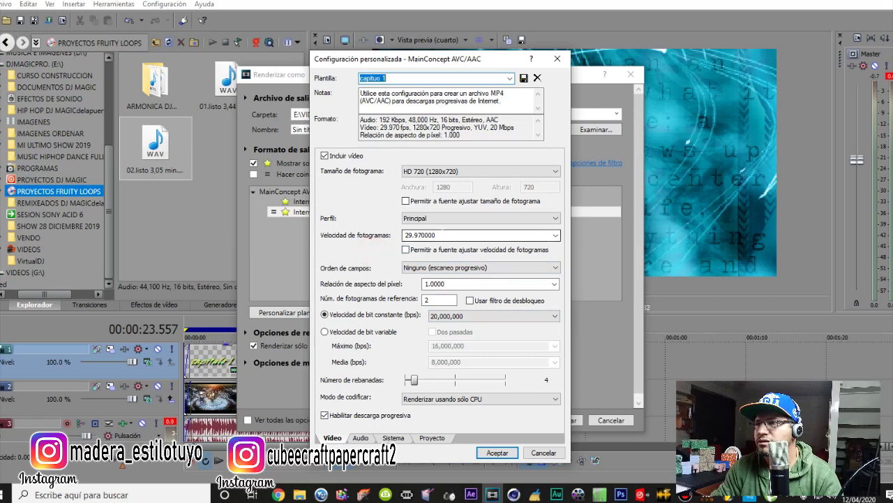
click(433, 236)
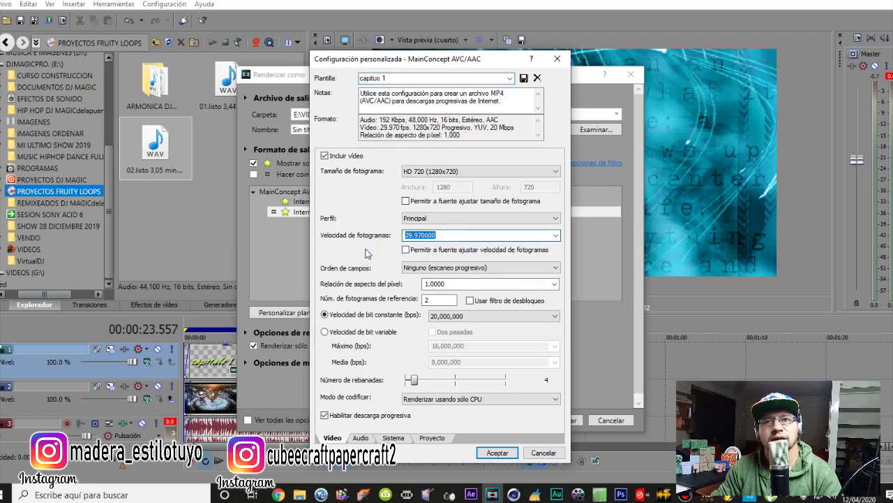
click(497, 452)
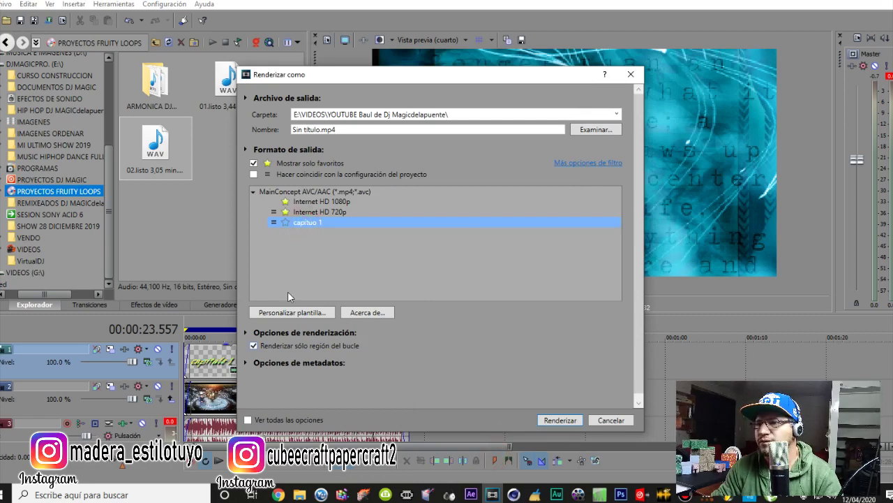
click(285, 223)
click(285, 223)
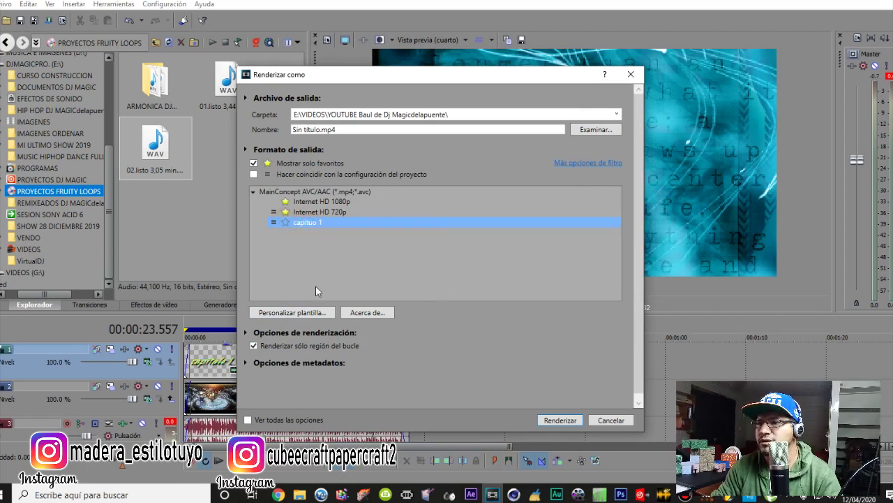
Step: Set the render's output location to the EDITAR folder and name the file "capitulo 1"
click(583, 132)
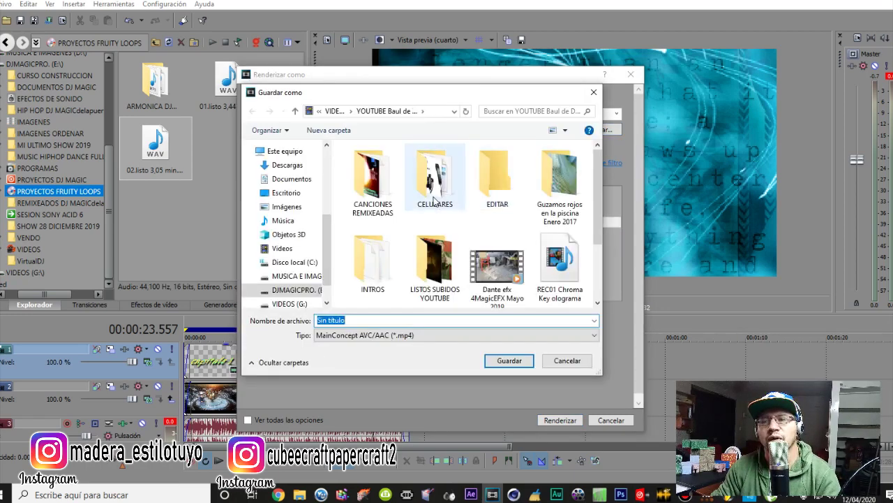
double_click(498, 176)
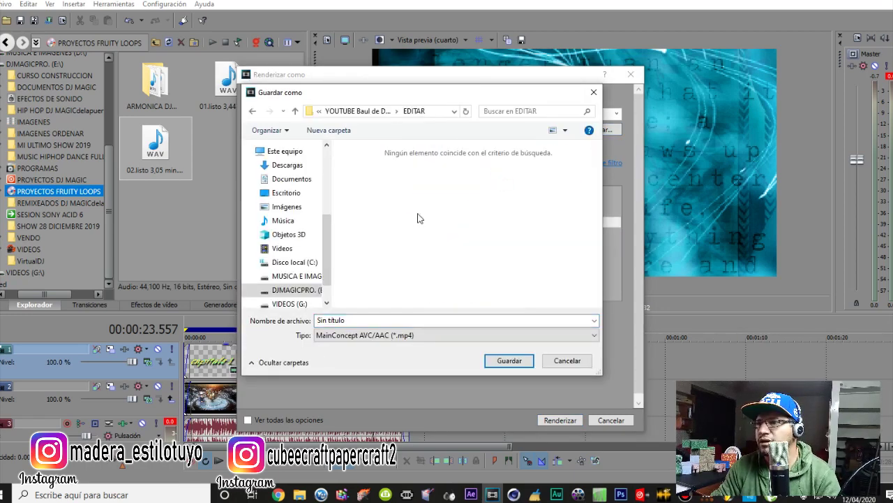
key(Tab)
key(Tab)
key(shift+Tab)
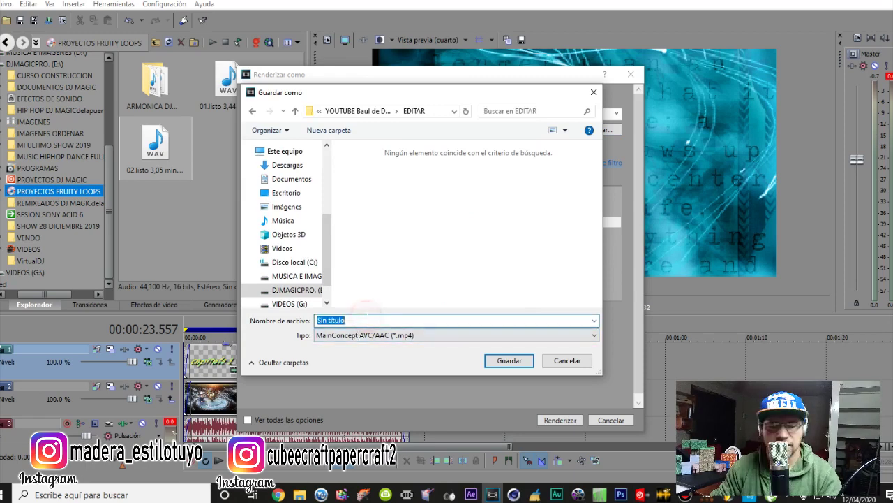
text(cap)
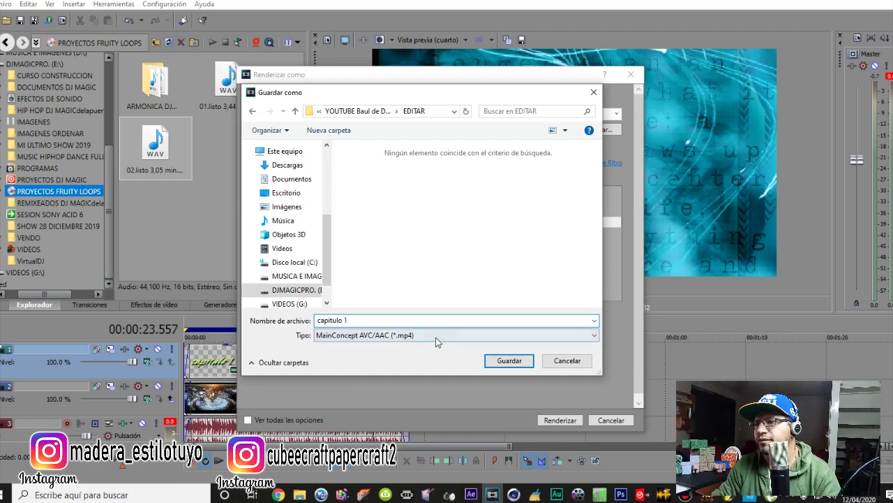
click(508, 360)
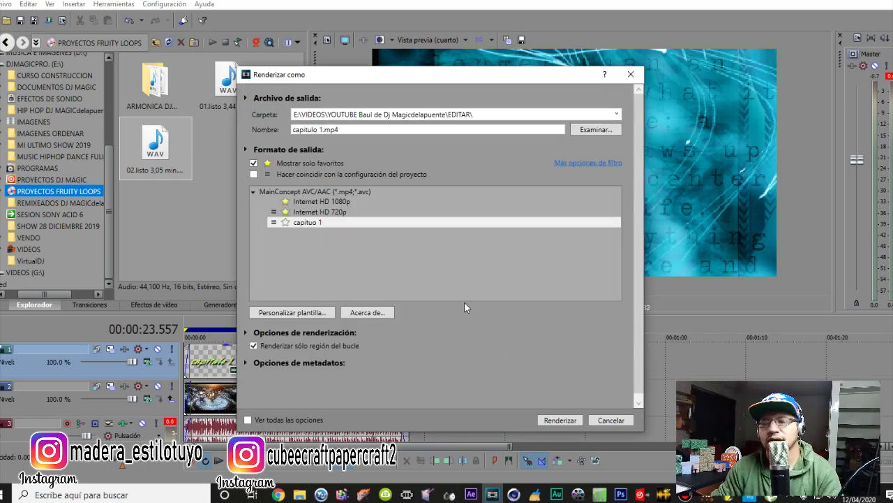
Step: Review the "capituo 1" template's custom settings without changing them, and check the output file name
click(319, 212)
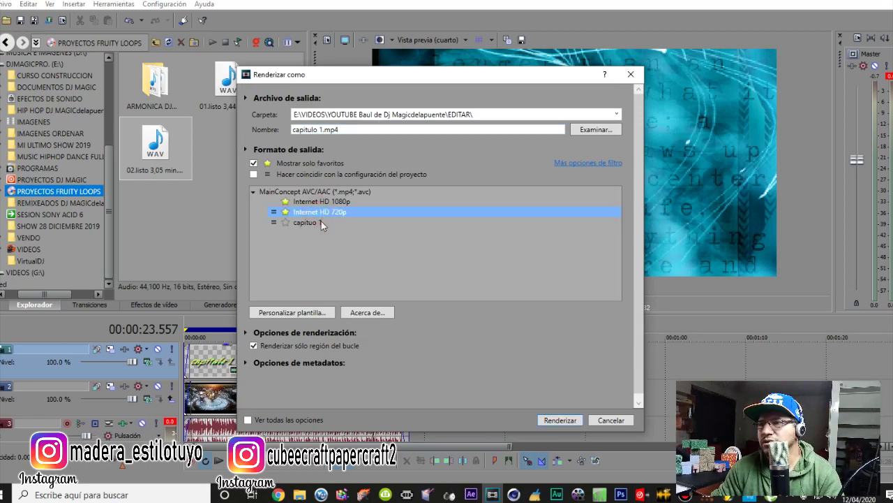
click(312, 223)
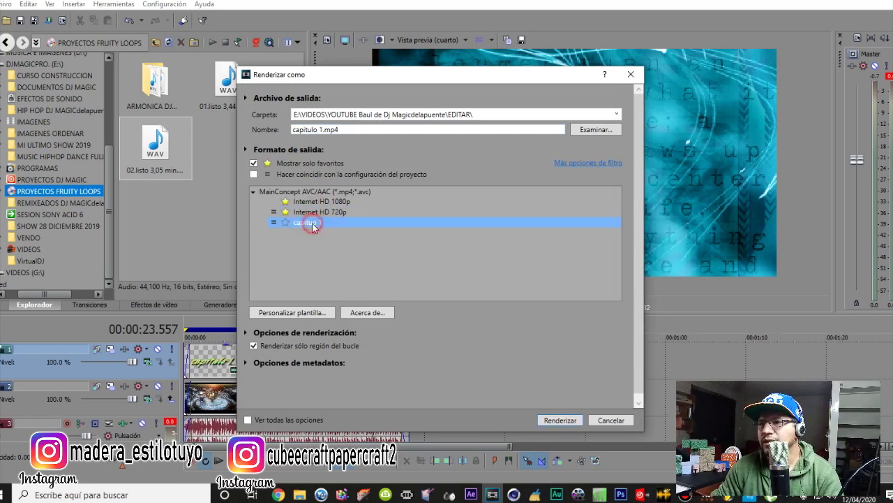
click(300, 312)
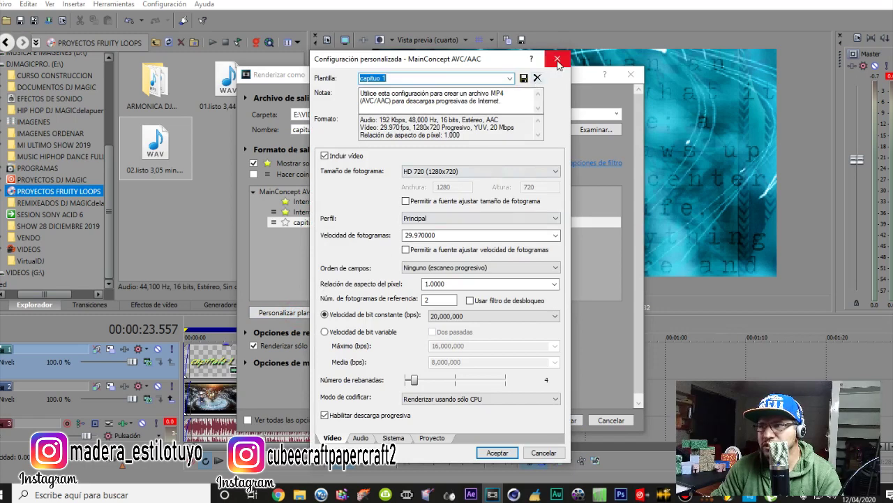
click(551, 79)
click(538, 451)
click(357, 132)
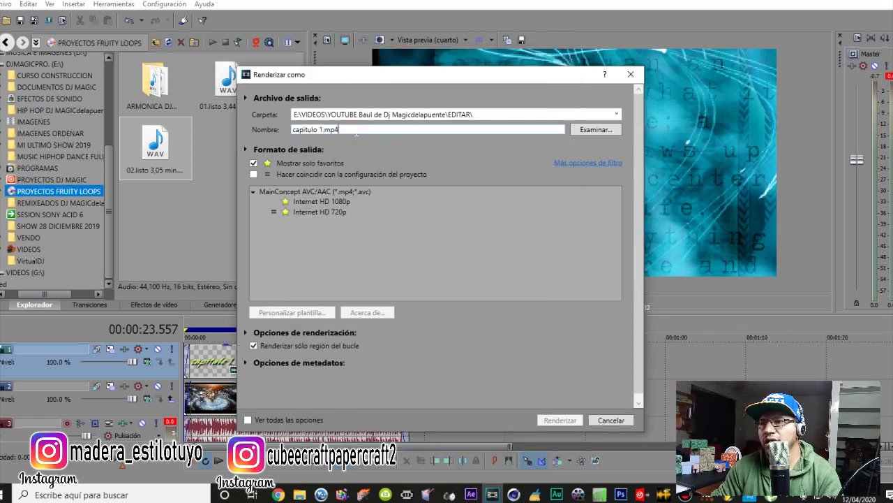
drag(342, 130, 279, 130)
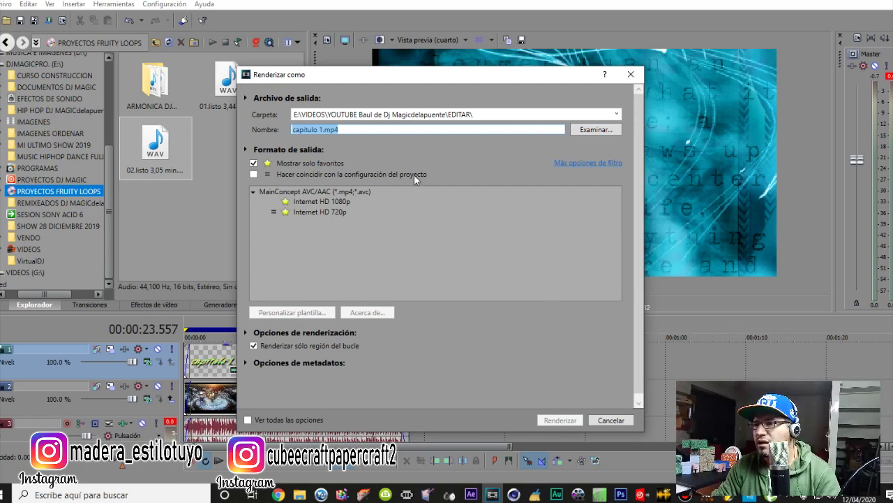
Step: Apply the saved "capituo 1" template through the Internet HD 720p customization and render the loop region
click(322, 213)
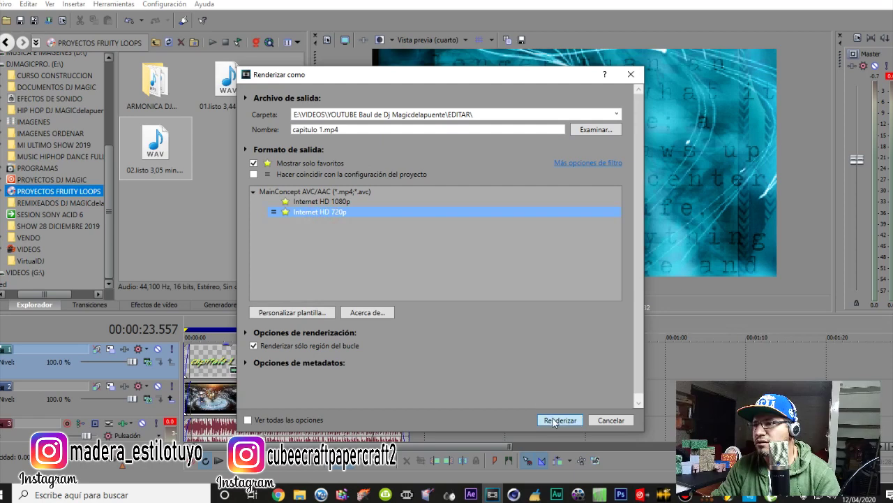
click(313, 312)
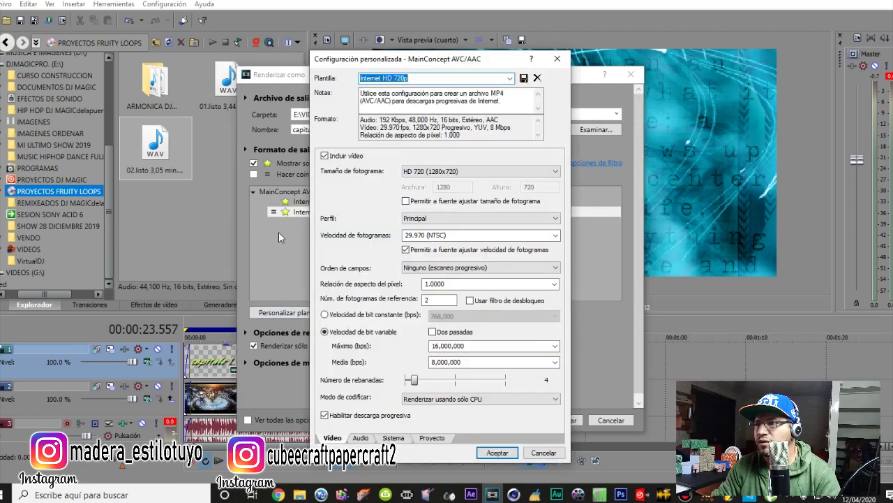
click(510, 78)
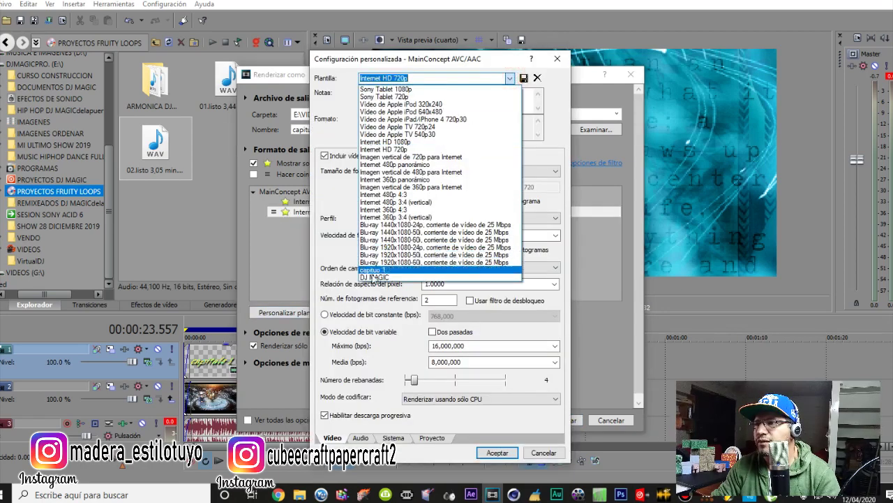
click(377, 270)
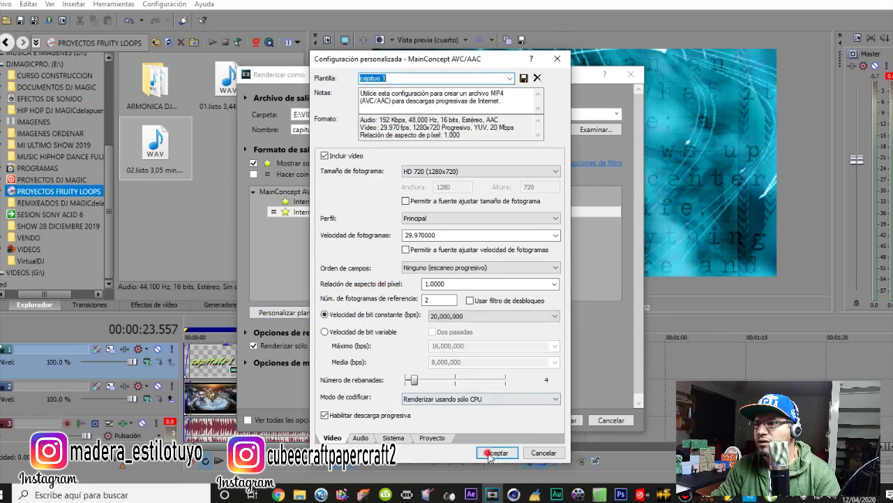
click(492, 452)
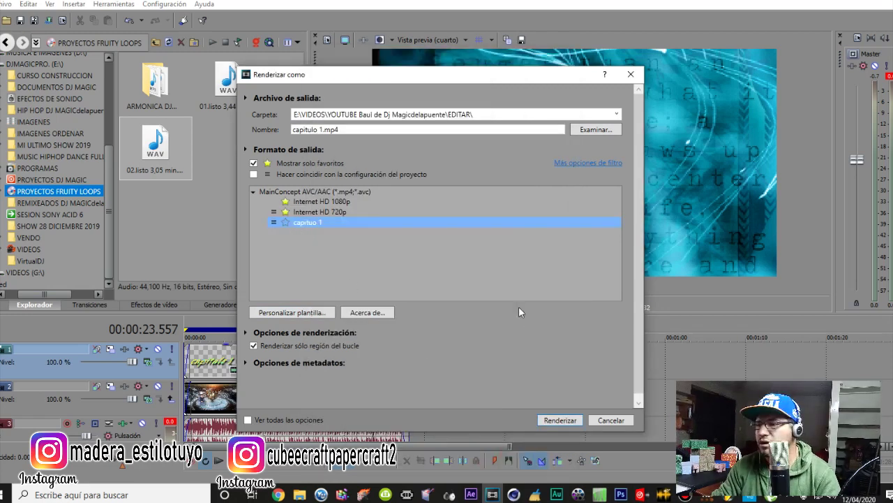
click(559, 420)
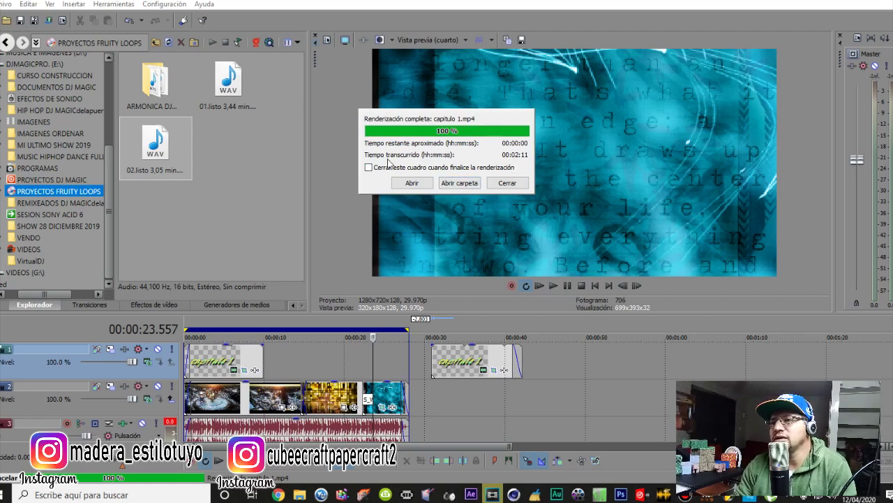
Step: Open the output folder of the finished render and play the "capitulo 1" video
click(413, 184)
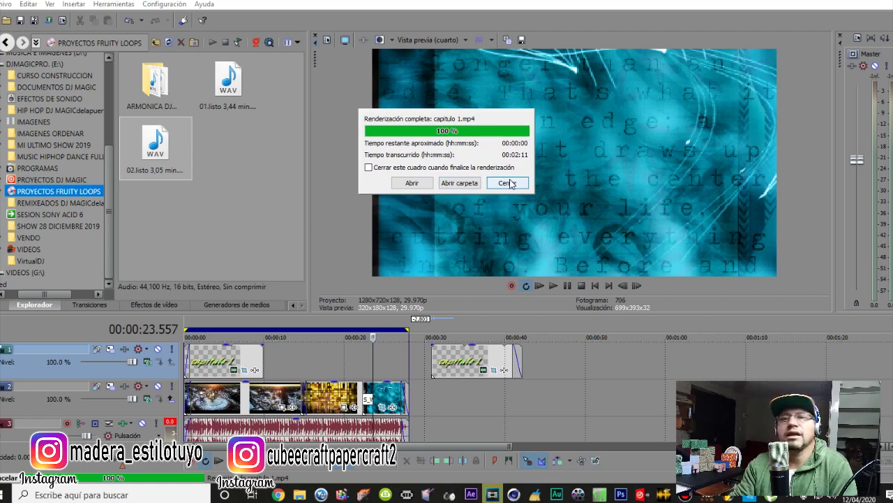
click(458, 183)
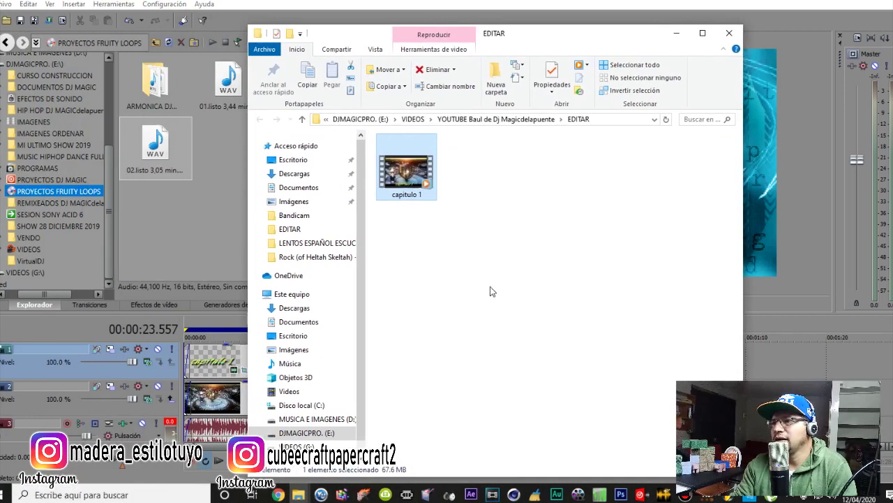
double_click(398, 164)
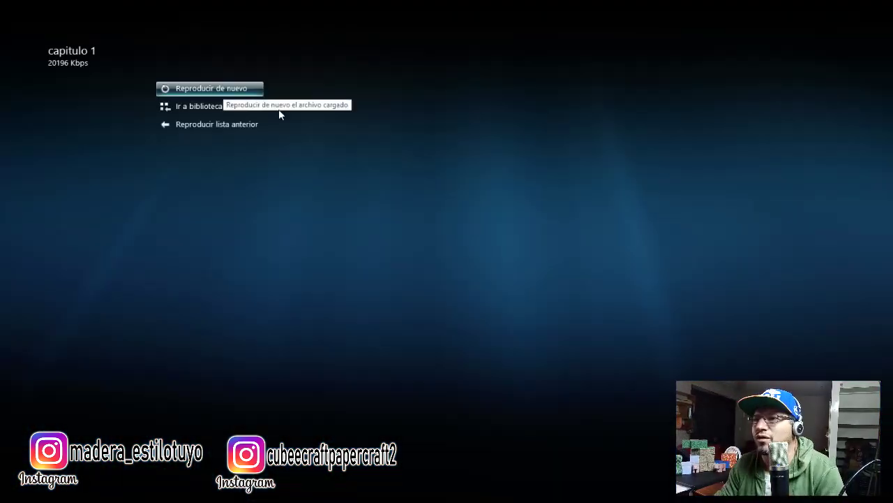
Step: Exit full-screen playback, then close Windows Media Player and the EDITAR folder window to return to the video project
double_click(555, 306)
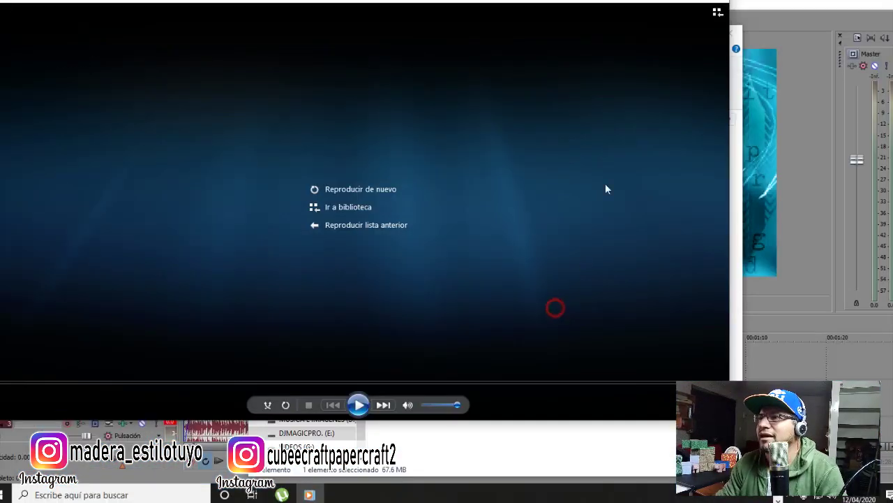
click(670, 6)
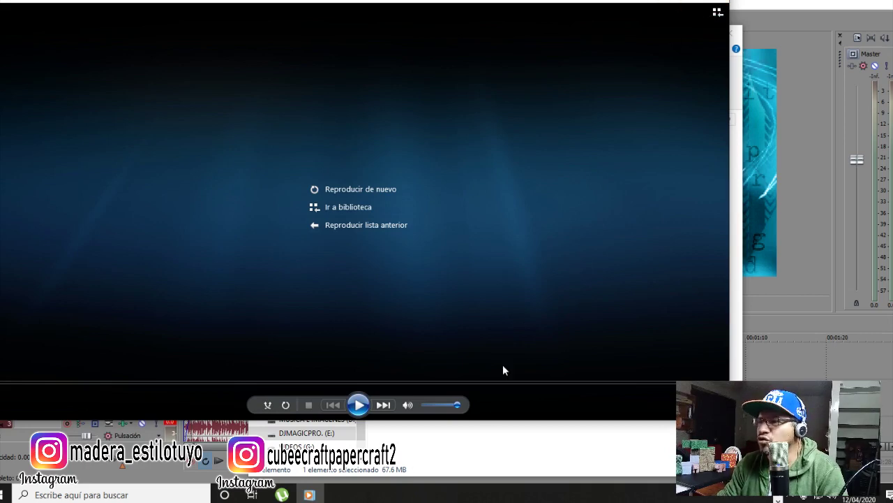
mouse_move(309, 494)
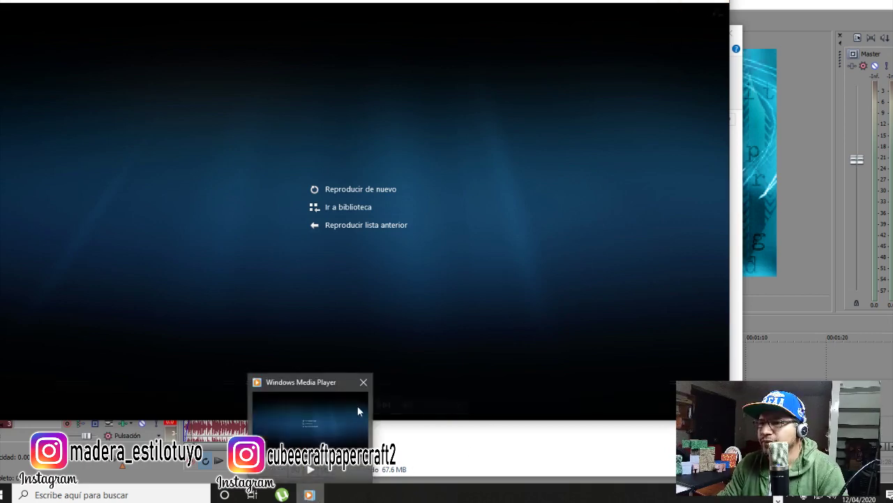
click(363, 381)
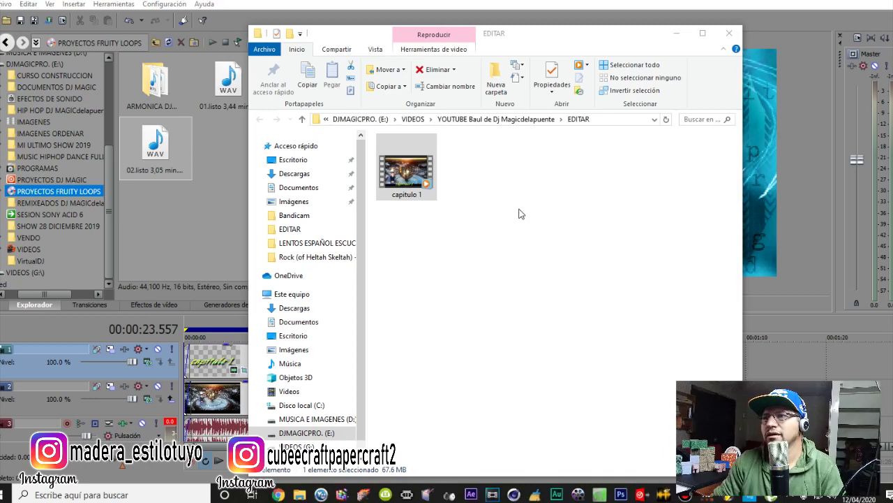
click(519, 209)
click(729, 33)
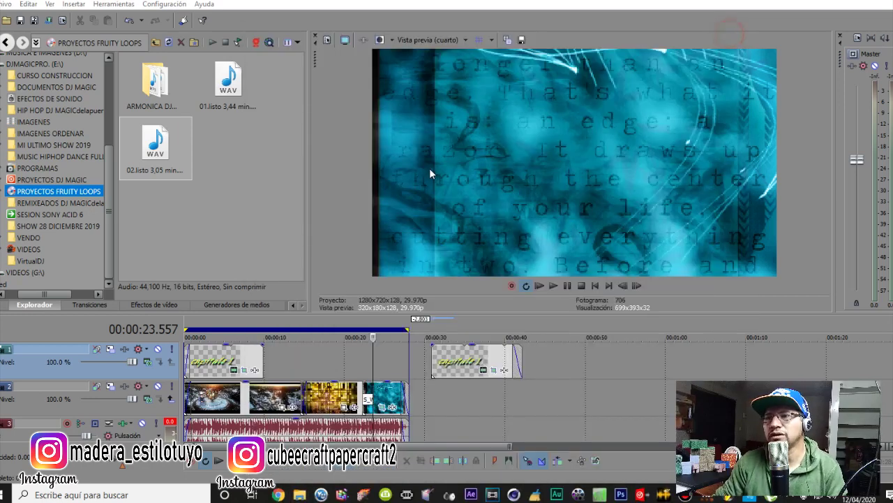
click(266, 225)
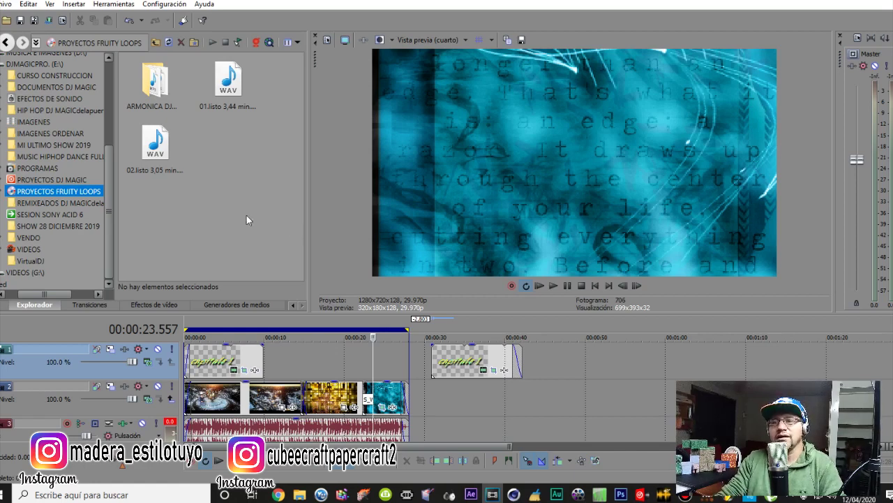
click(155, 146)
click(248, 82)
click(155, 80)
click(155, 143)
click(228, 80)
click(159, 86)
click(263, 236)
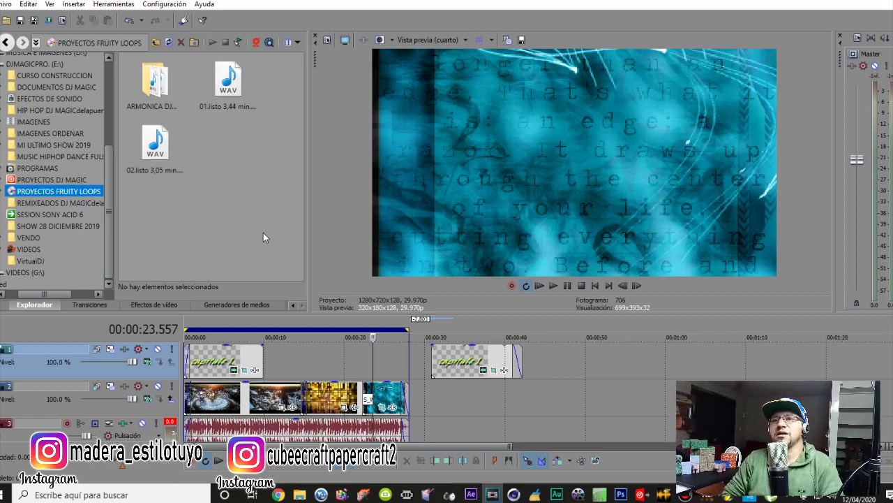
Step: Select the second "capitulo 1" title clip and pull the loop region's end back to just before the last video clip ends
click(397, 358)
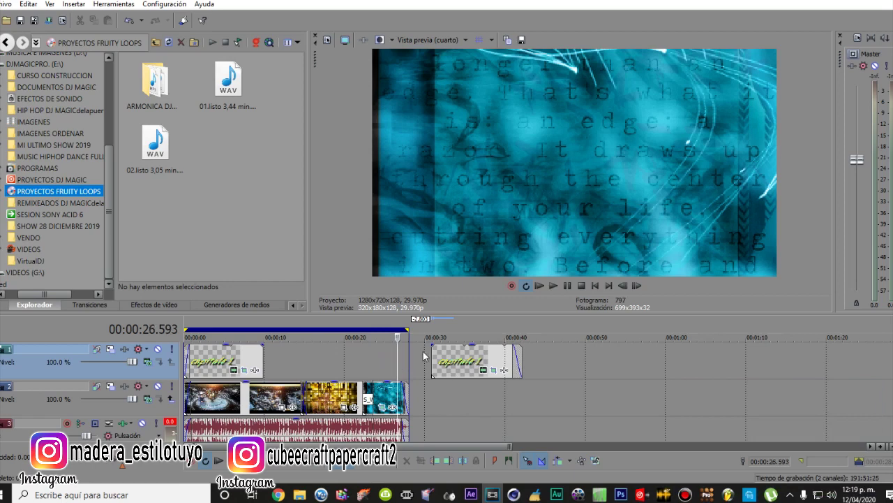
click(459, 358)
mouse_move(403, 331)
mouse_down()
mouse_move(390, 331)
mouse_move(417, 331)
mouse_move(359, 332)
mouse_move(411, 336)
mouse_up()
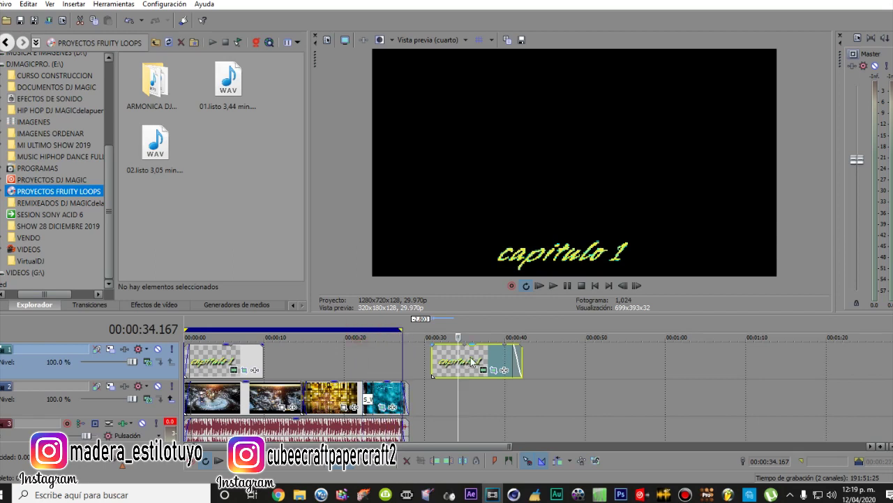
click(471, 361)
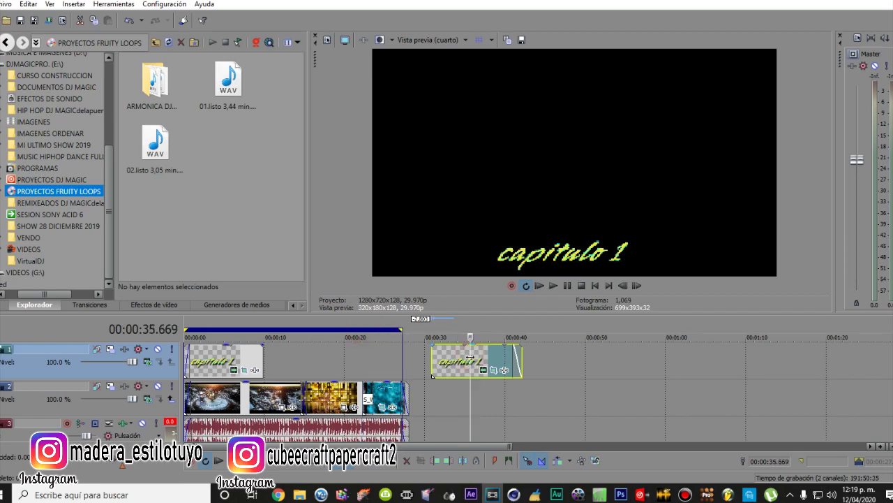